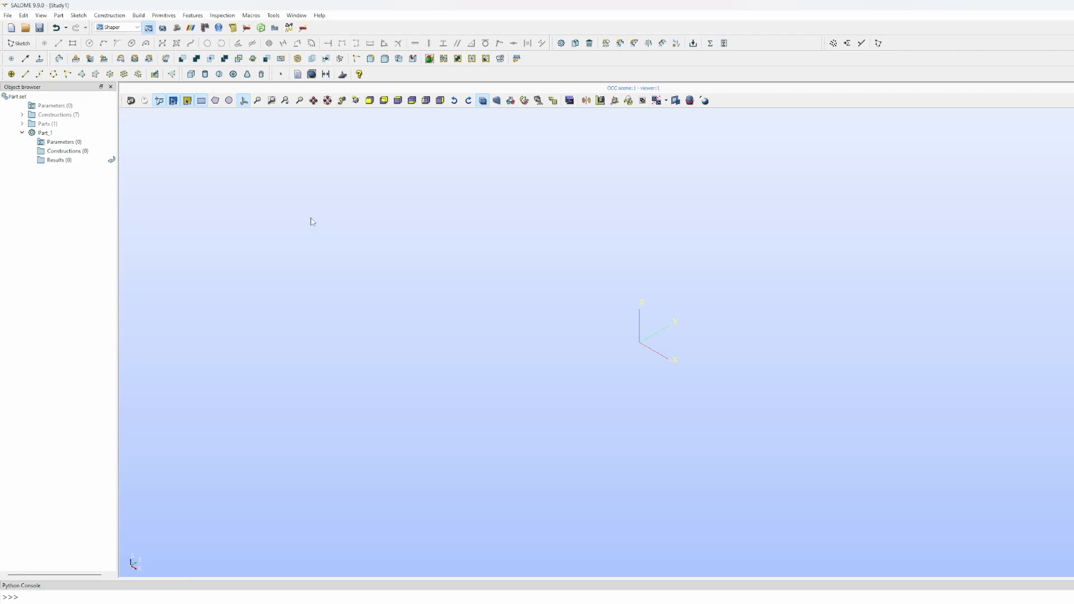
- Select Part_1 in the study tree as the working part
left_click(58, 15)
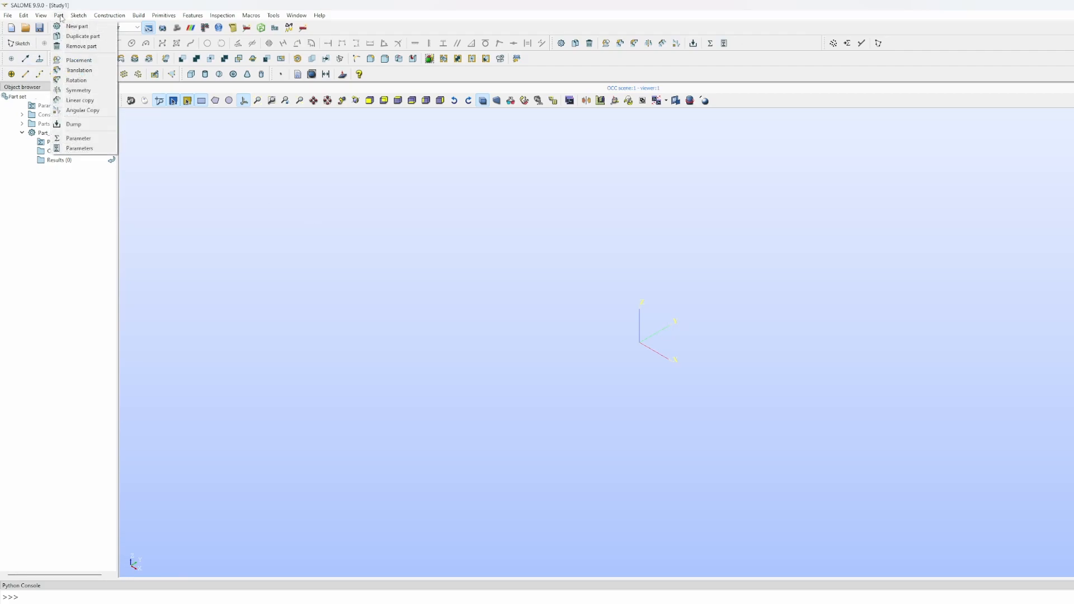
left_click(60, 17)
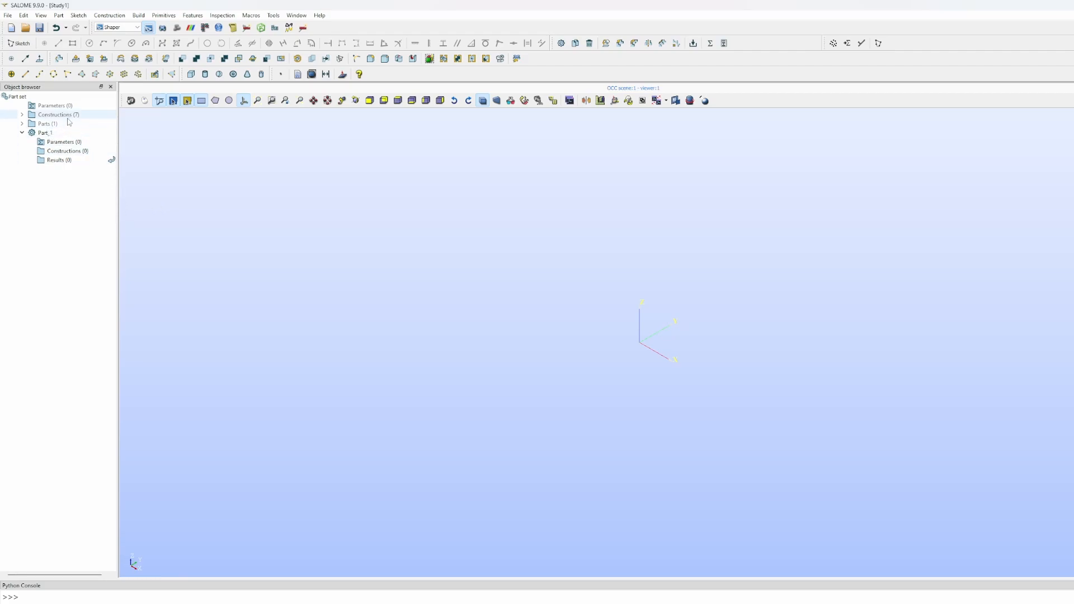
left_click(48, 134)
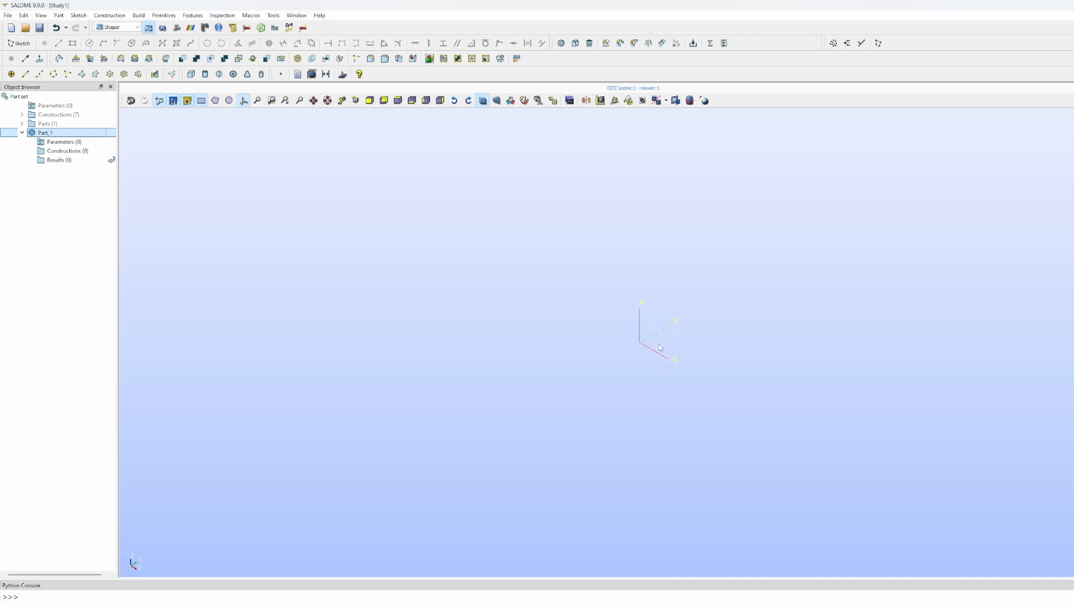
scroll(660, 348, "up", 5)
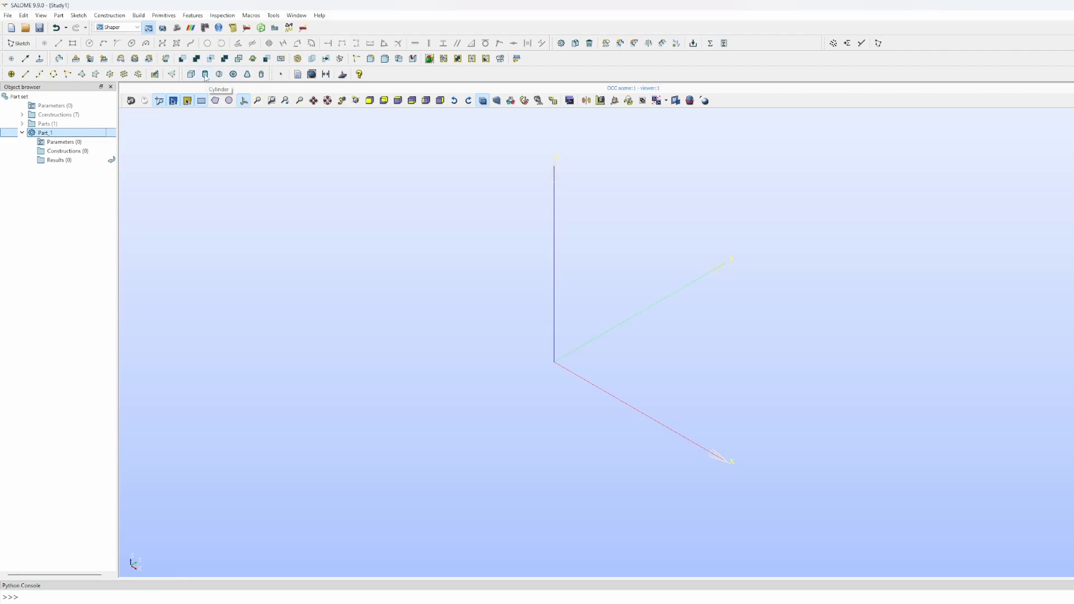
- Create a cylinder with radius 0.1 and height 1 along the OX axis
left_click(142, 16)
mouse_move(162, 15)
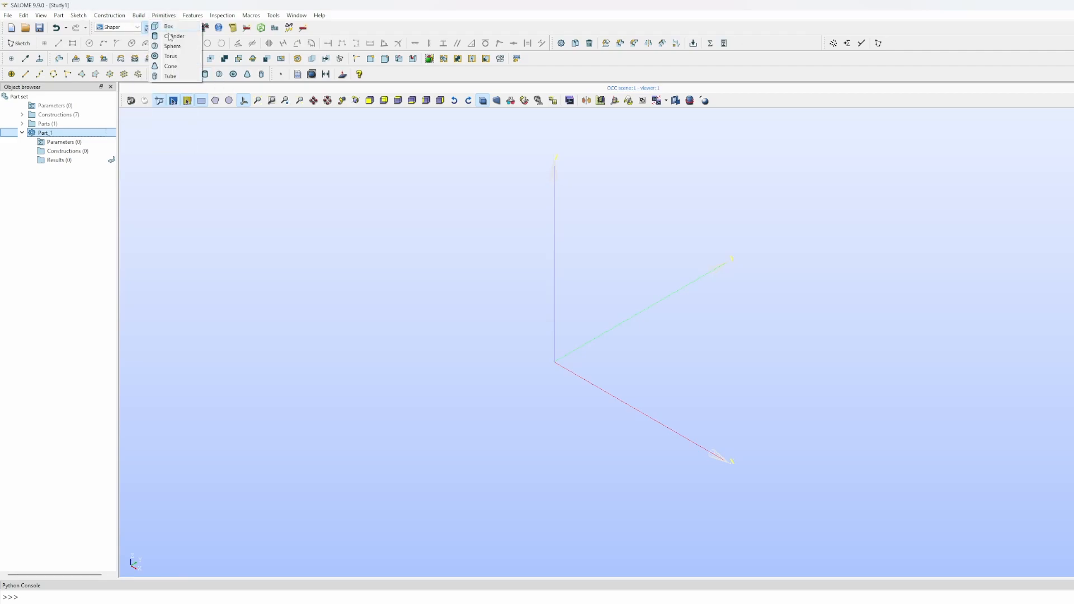
left_click(169, 36)
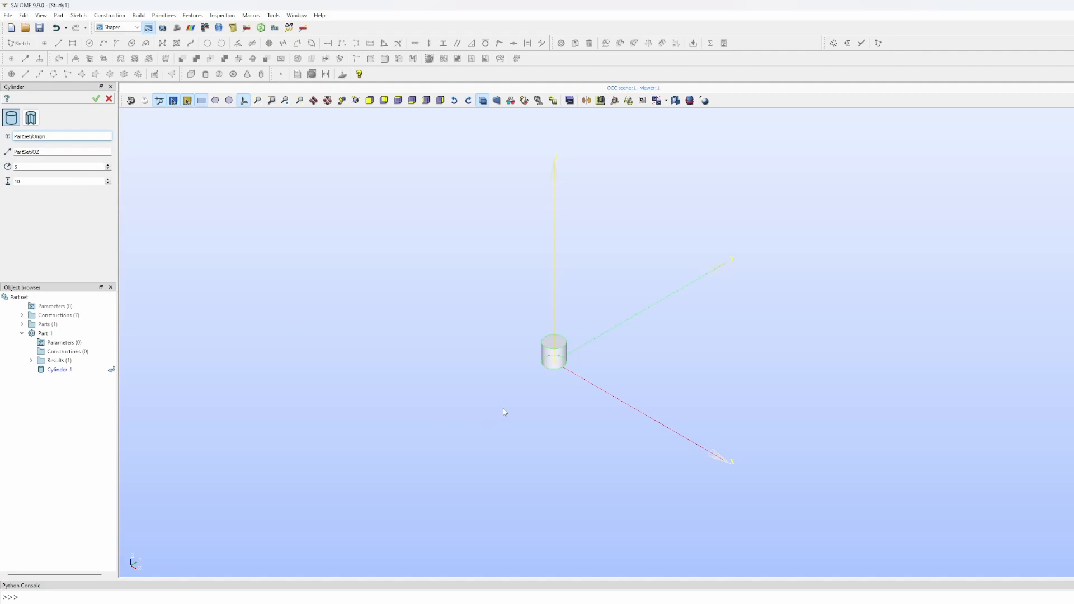
double_click(21, 163)
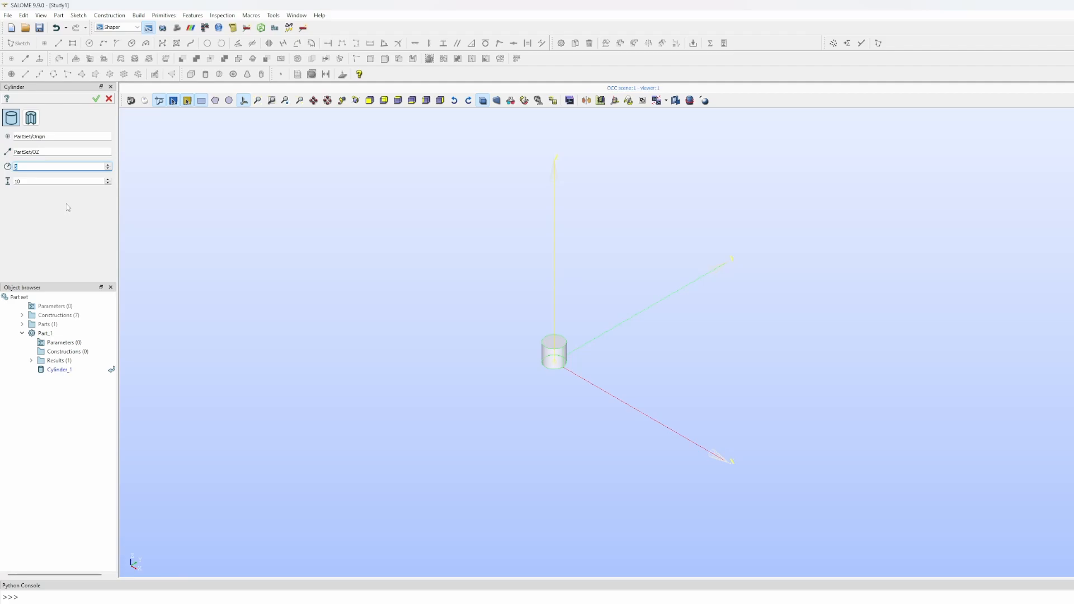
type("0.1")
left_click(34, 179)
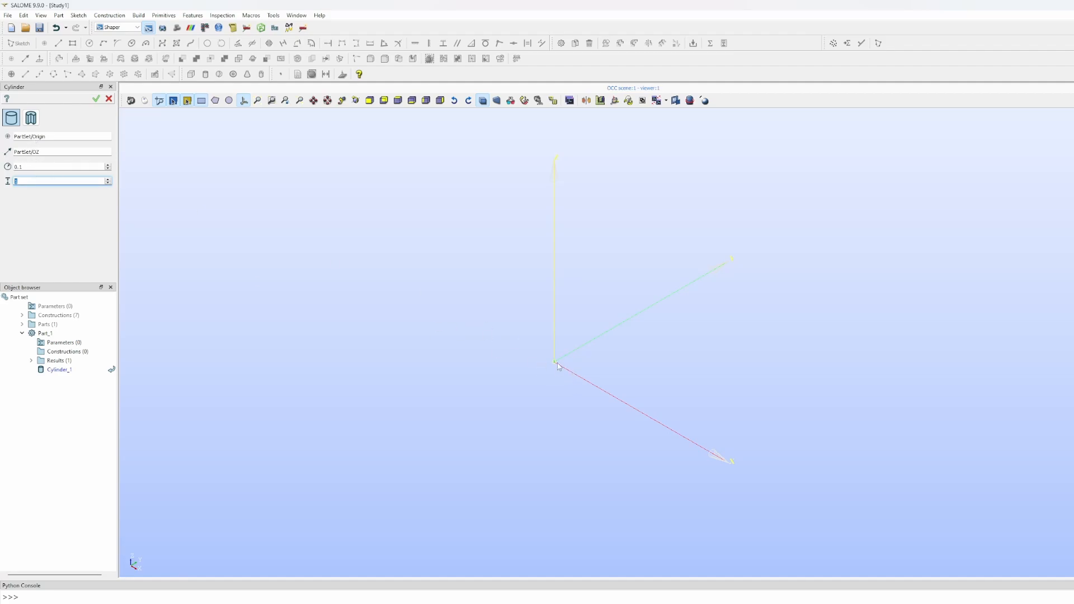
scroll(561, 380, "up", 3)
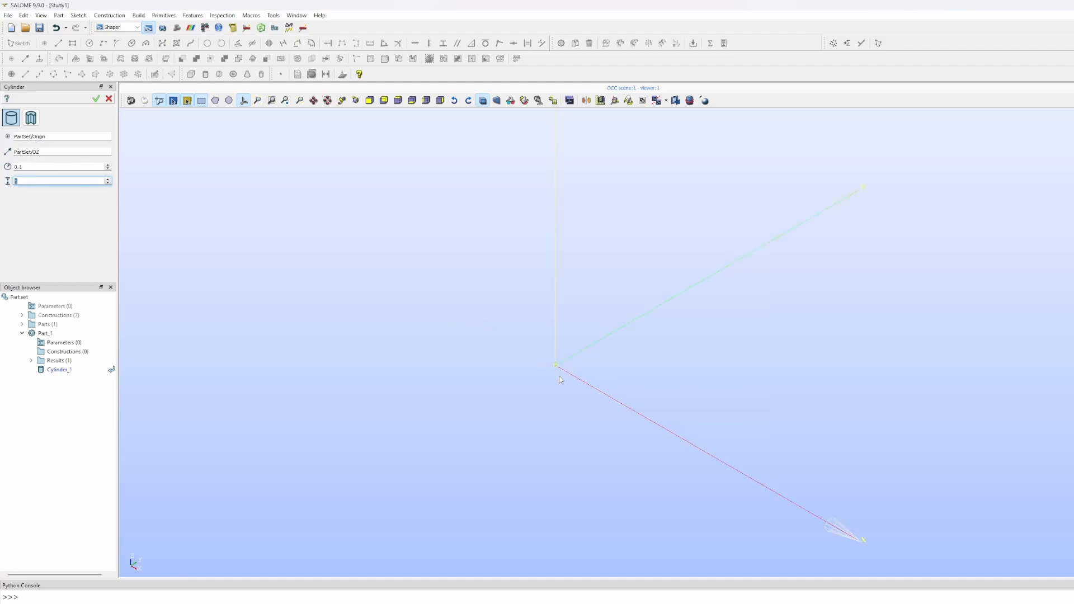
left_click(20, 154)
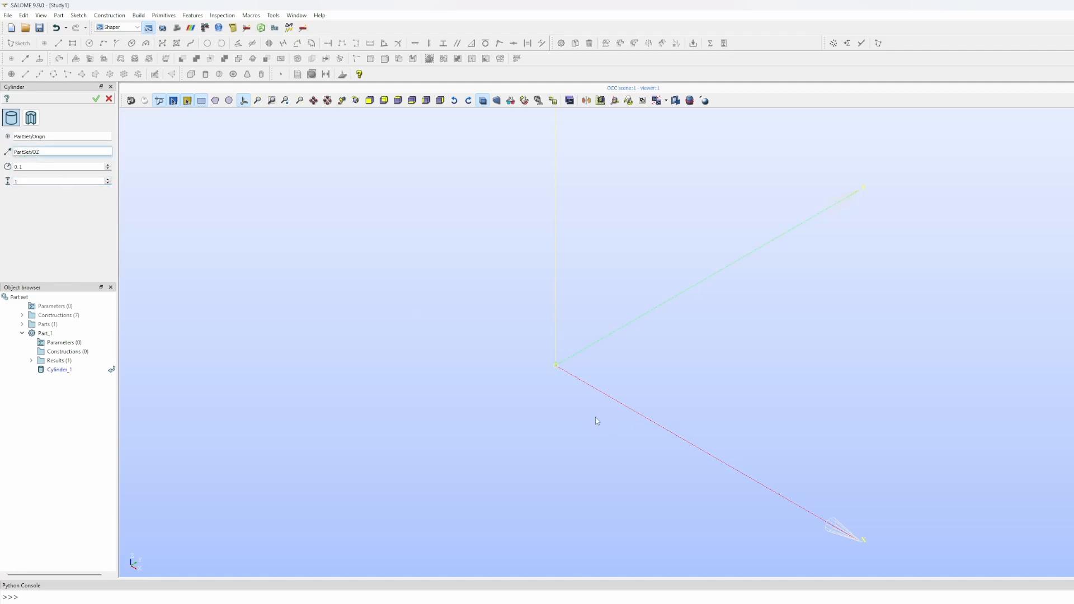
left_click(600, 394)
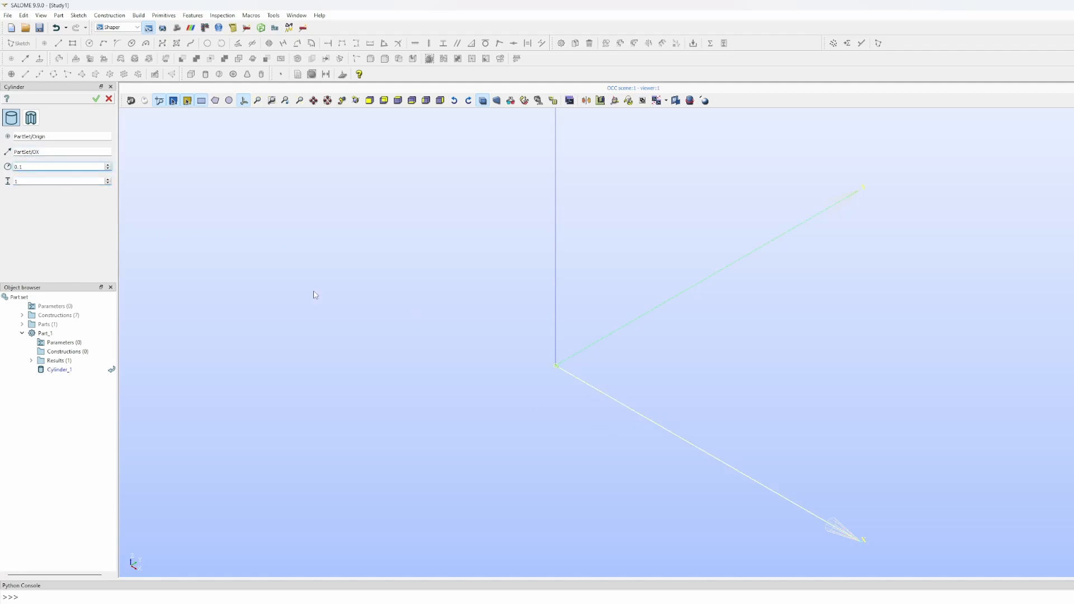
left_click(97, 100)
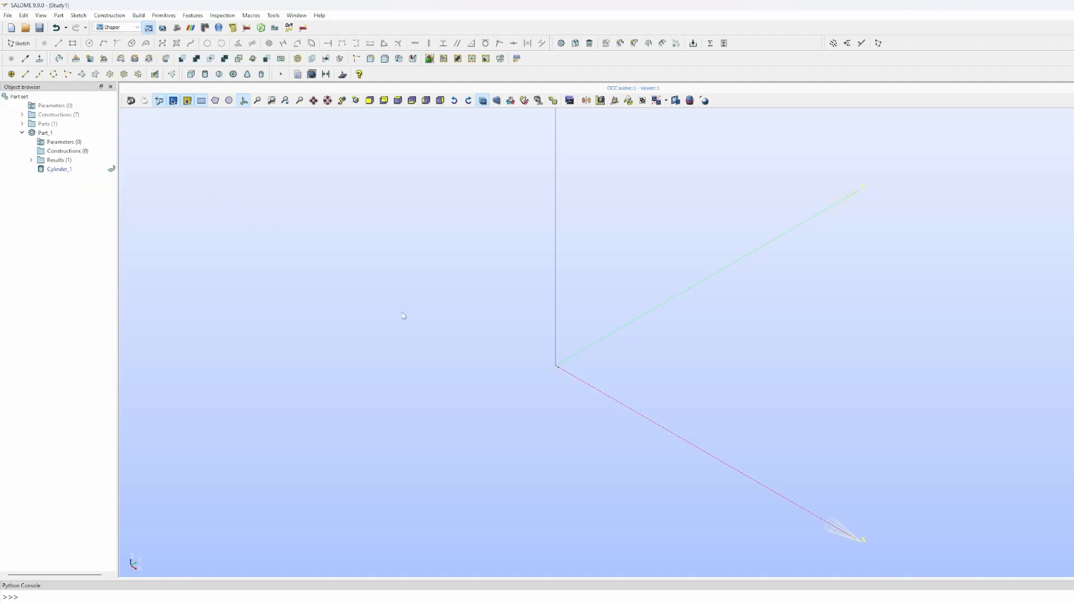
- Switch the view interaction style, orbit and pan, then fit the whole cylinder into view
left_click(145, 102)
left_click_drag(496, 356, 530, 364)
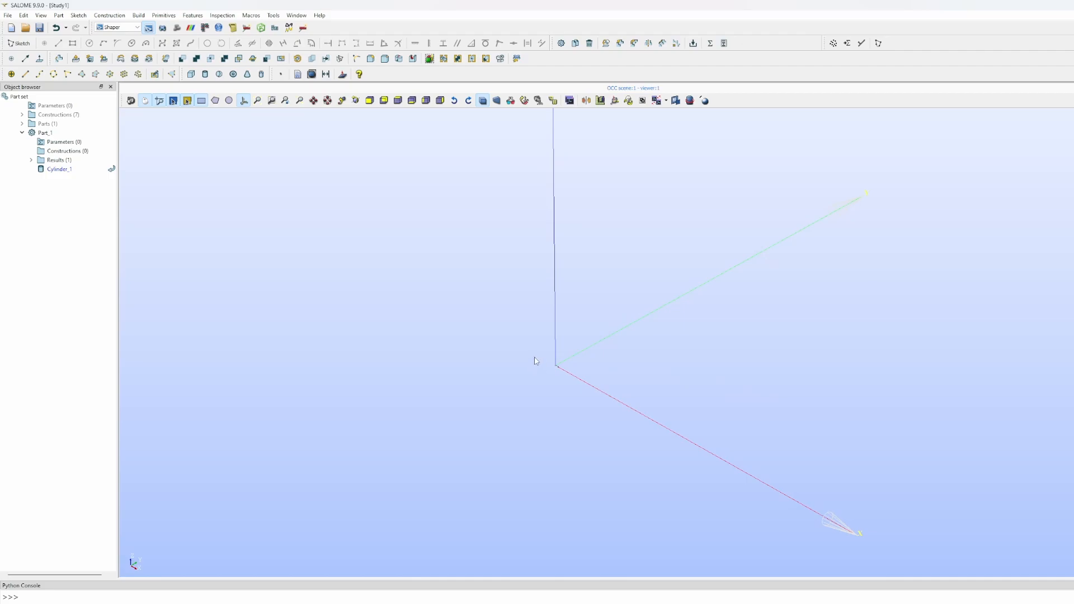
left_click_drag(604, 372, 578, 358)
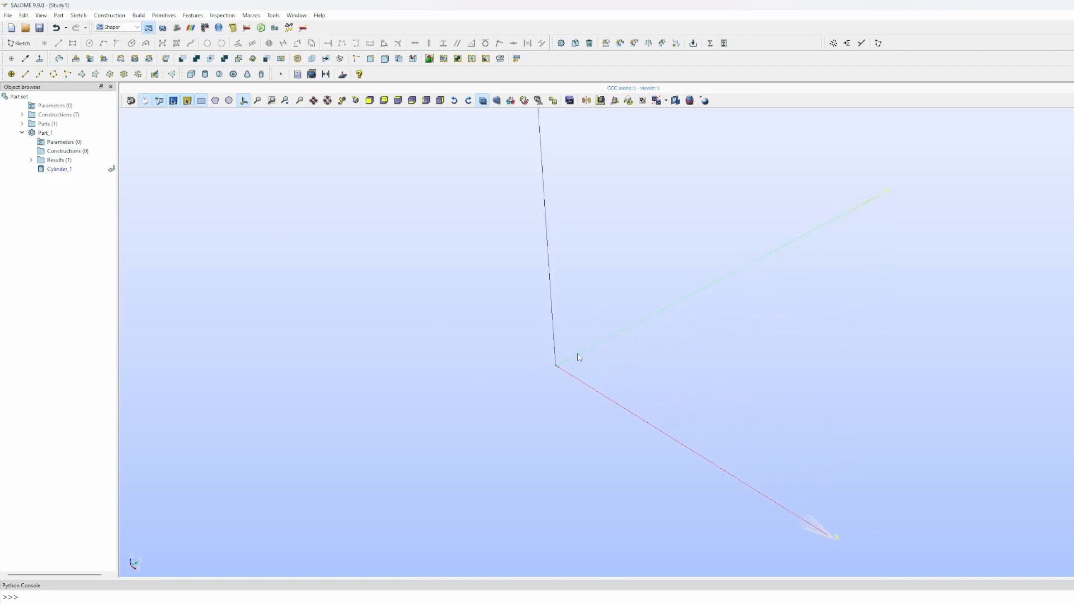
left_click_drag(438, 341, 476, 364)
middle_click_drag(530, 381, 574, 378)
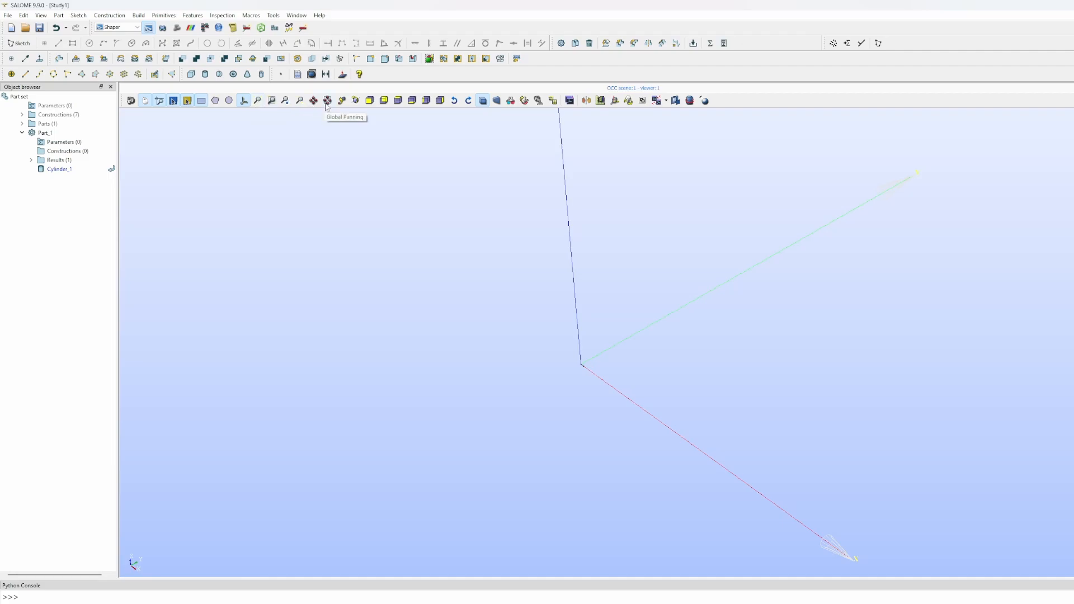
left_click(257, 103)
- Orbit the view so the cylinder's end face is exposed
left_click_drag(403, 304, 451, 281)
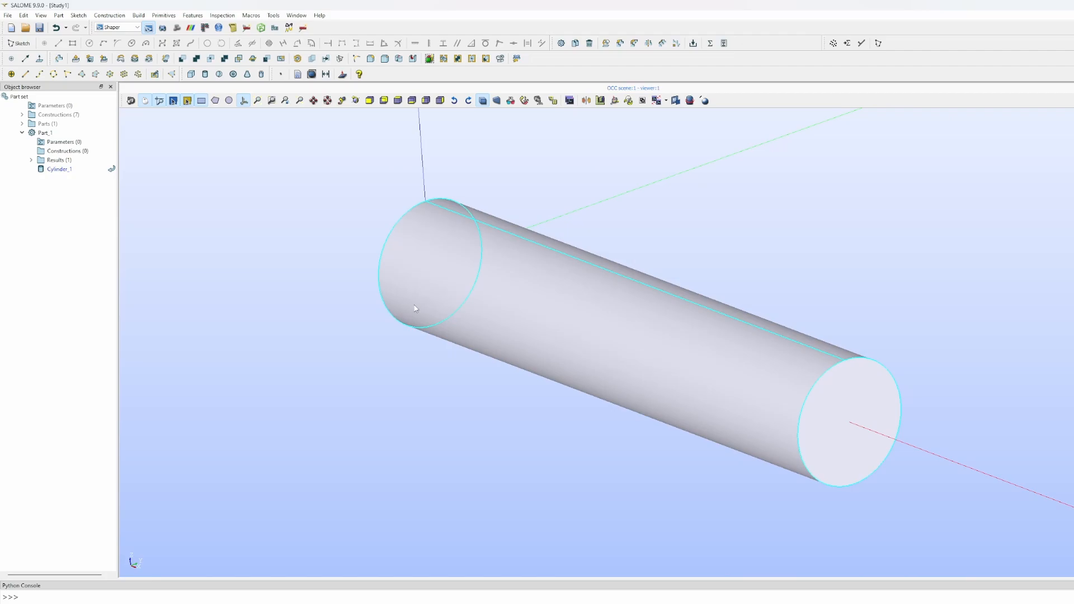
left_click_drag(395, 352, 736, 387)
left_click_drag(280, 355, 649, 463)
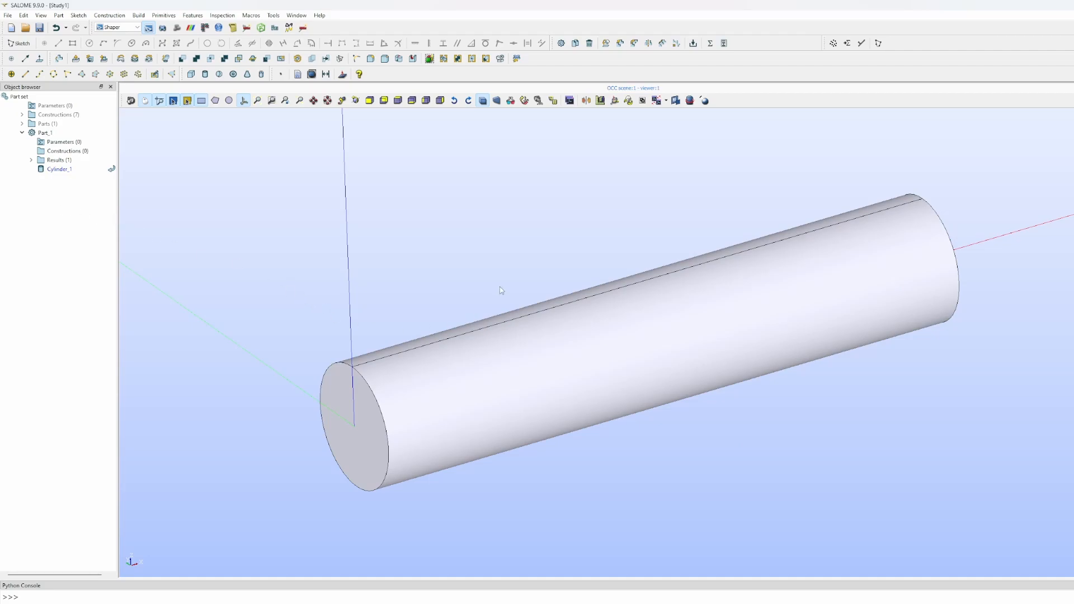
left_click_drag(498, 287, 568, 293)
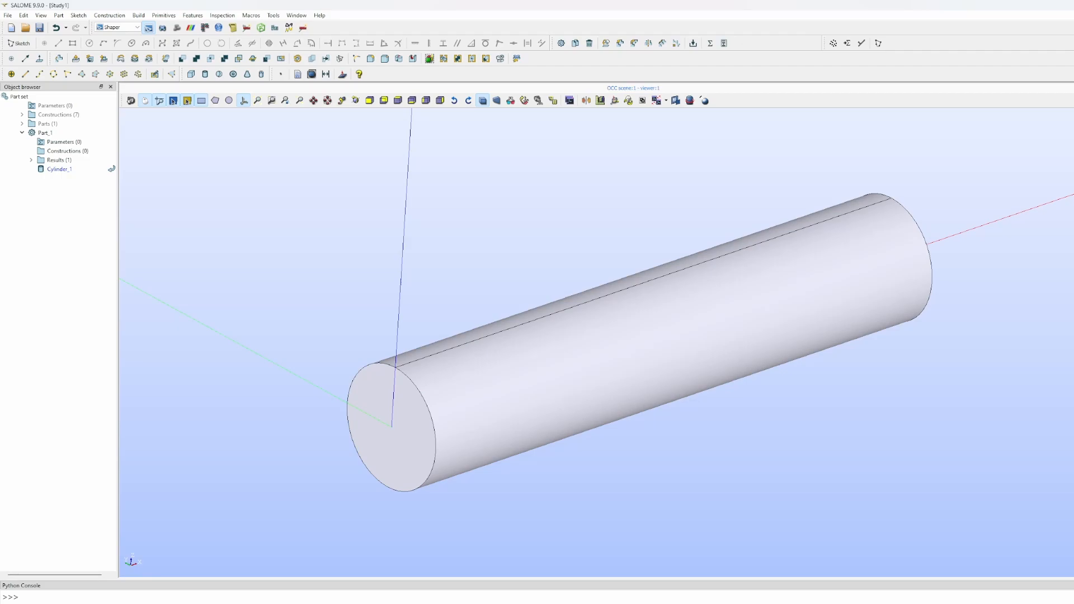
- Search Windows for 'po' and launch PowerPoint with a blank presentation
key("super")
type("par")
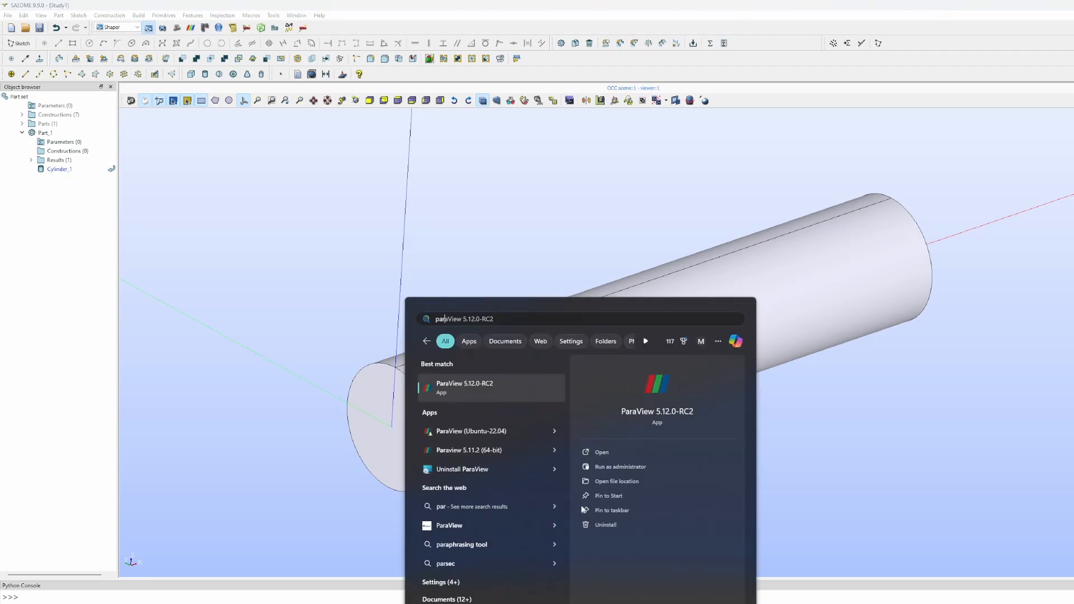
key("BackSpace")
type("owerPoint")
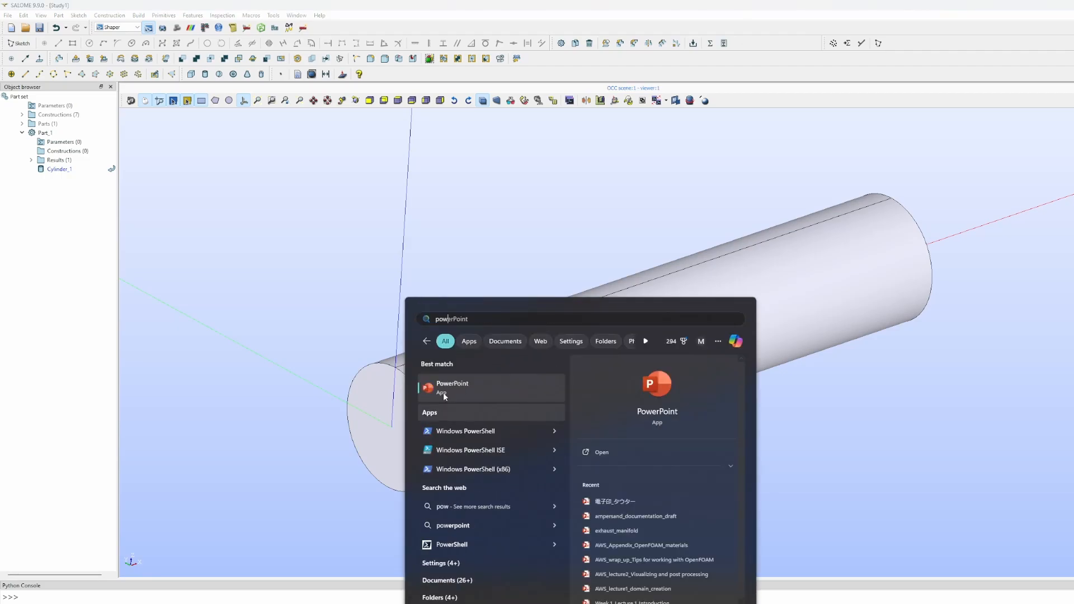
left_click(443, 390)
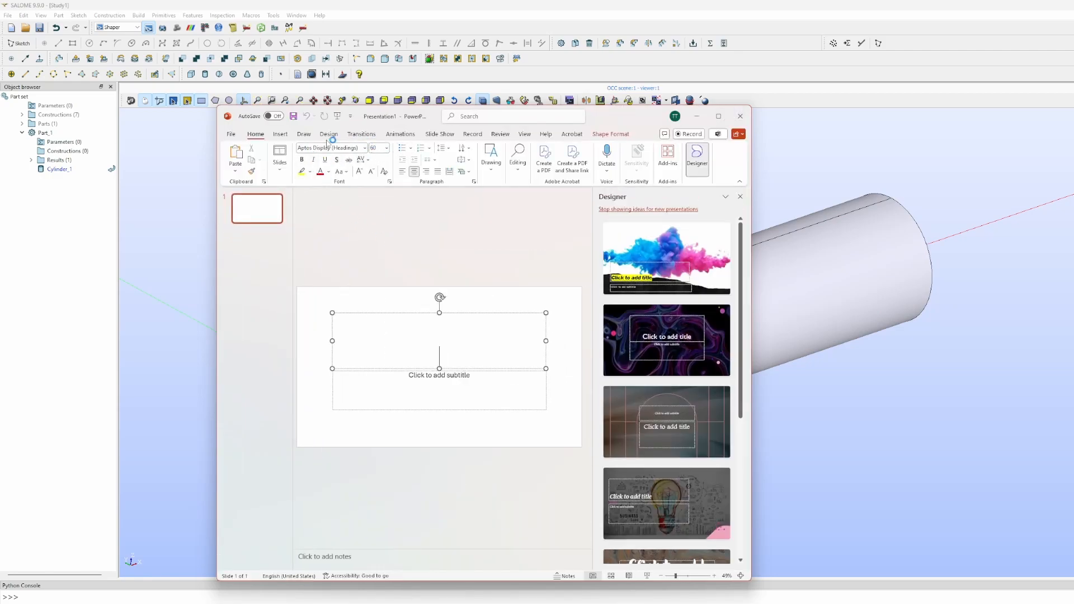
- Give the slide a blank layout and maximise the PowerPoint window
left_click(281, 135)
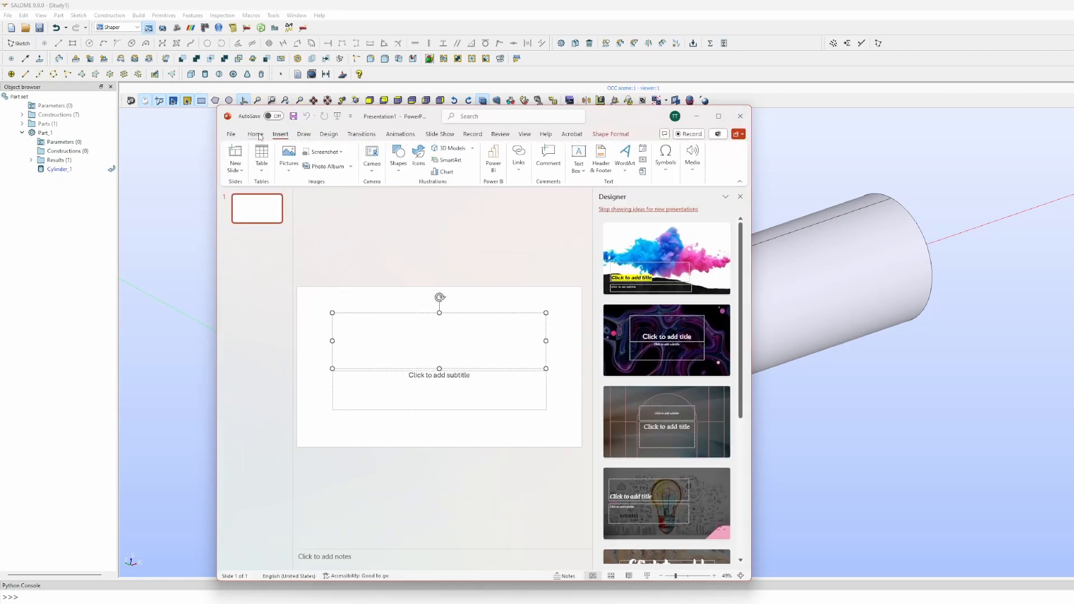
left_click(255, 134)
left_click(280, 156)
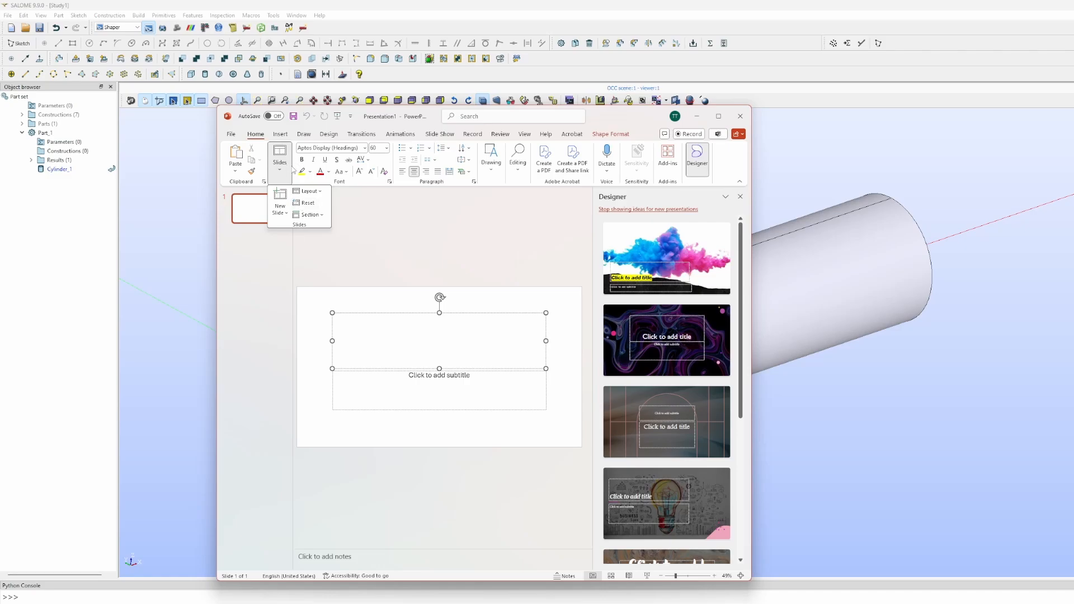
left_click(308, 191)
left_click(316, 311)
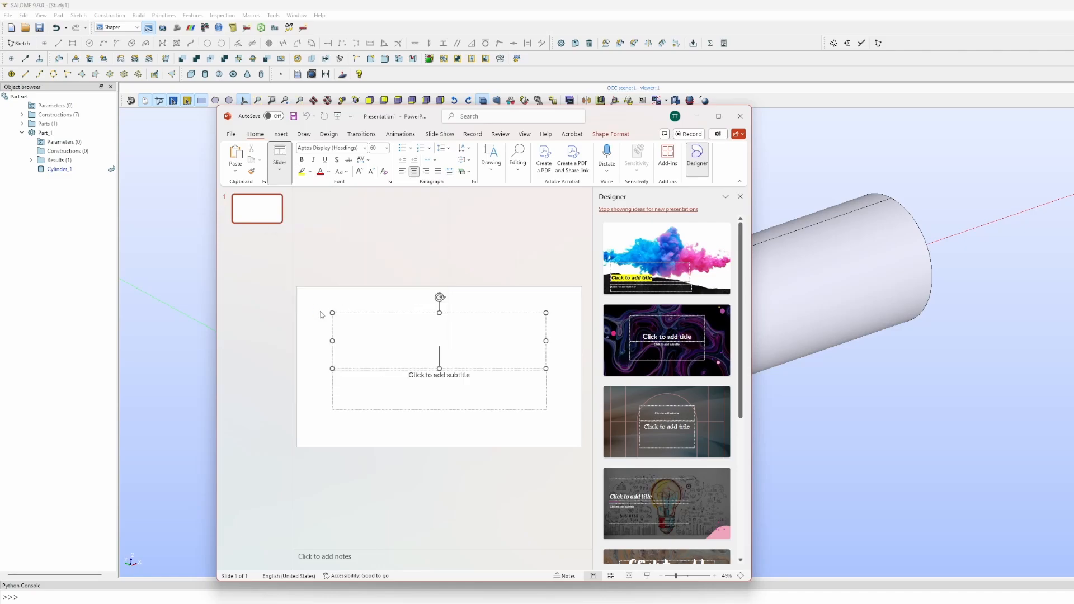
left_click(718, 116)
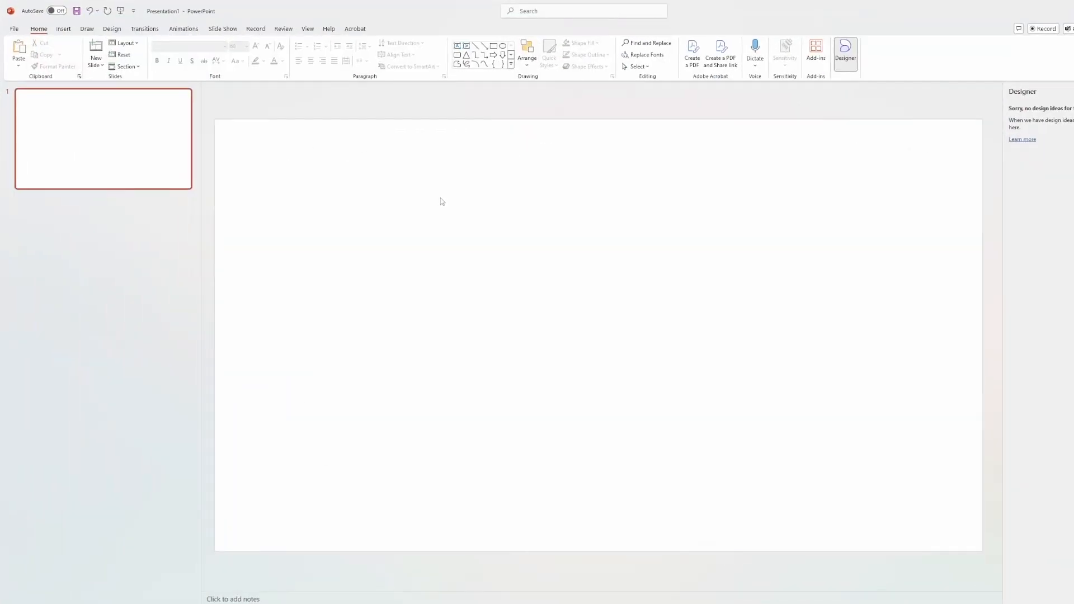
- With the black pen, ink a circle, an inner square, and lines joining the square's corners to the circle
left_click(88, 29)
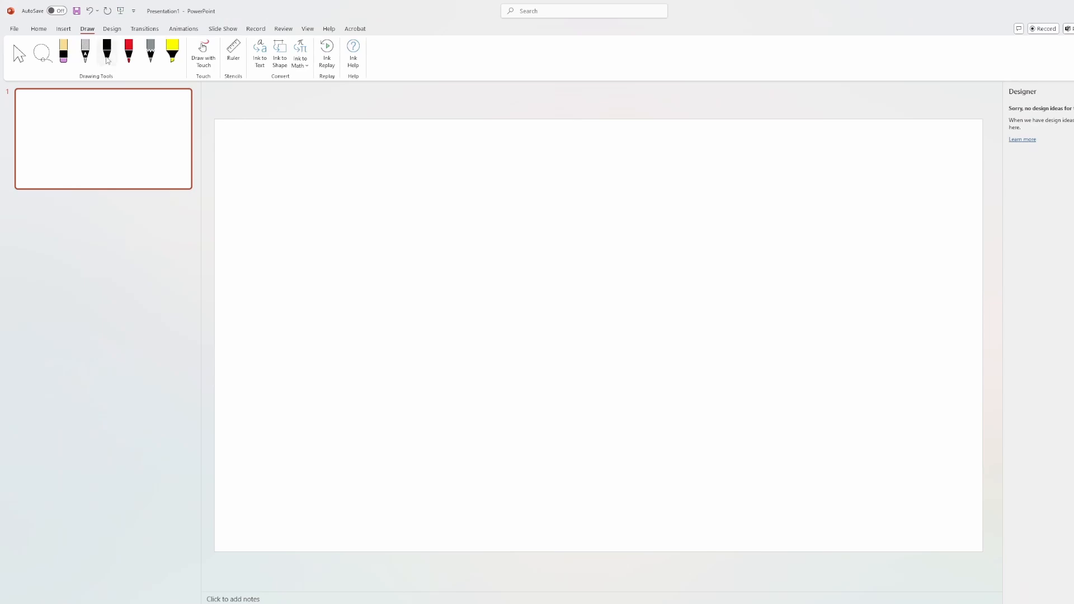
left_click(106, 50)
mouse_move(515, 226)
left_mouse_down()
mouse_move(454, 239)
mouse_move(534, 352)
mouse_move(513, 227)
left_mouse_up()
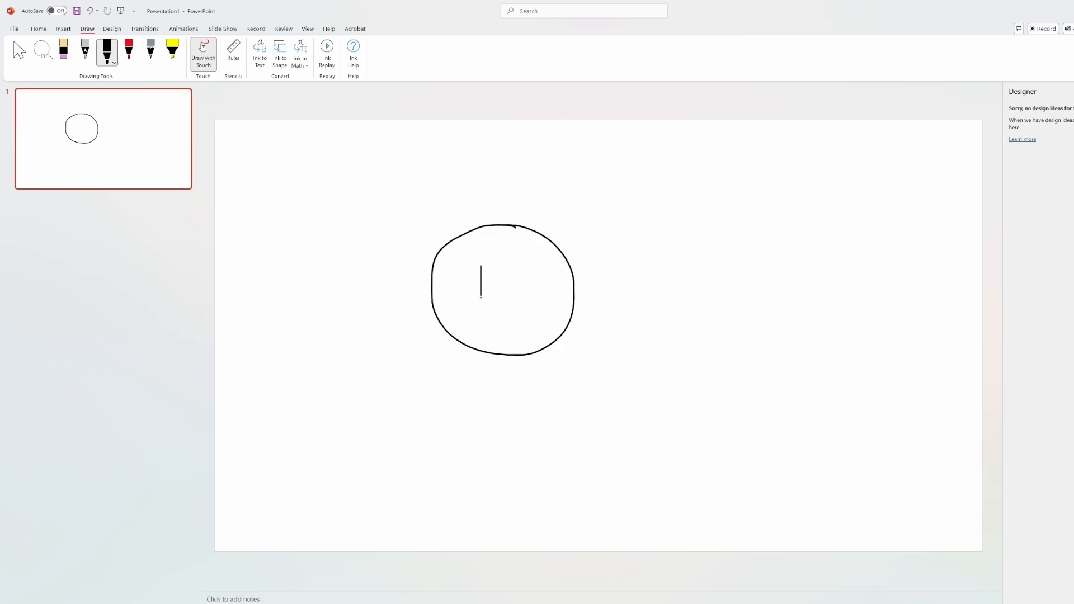
mouse_move(480, 266)
left_mouse_down()
mouse_move(525, 269)
mouse_move(498, 303)
mouse_move(445, 327)
left_mouse_up()
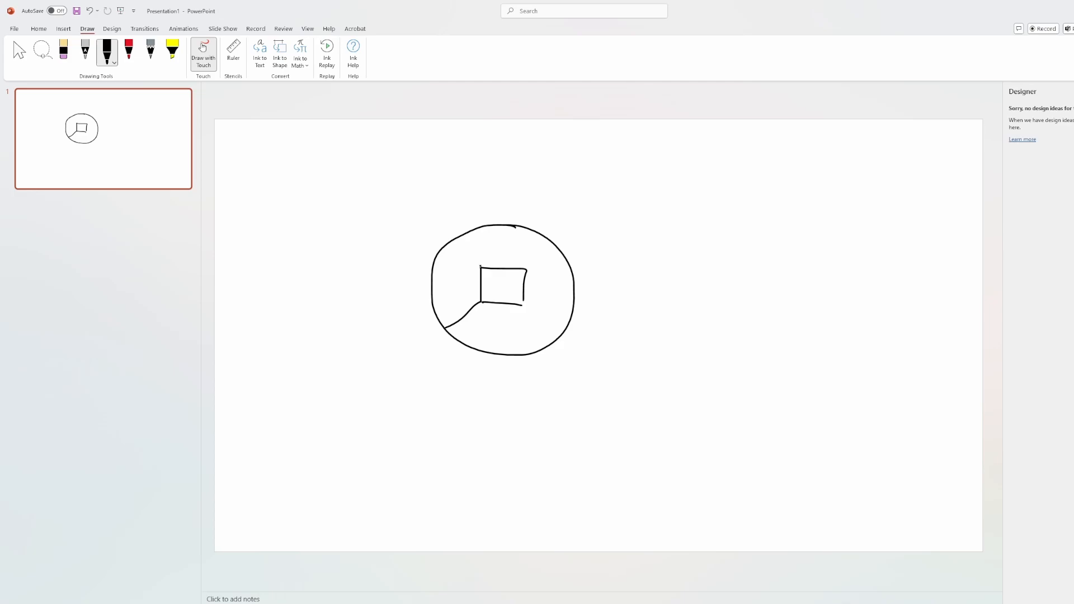
left_click_drag(480, 267, 442, 236)
left_click_drag(526, 269, 555, 252)
left_click_drag(523, 305, 551, 341)
- Add curved dividing lines left of and above the square, then hatch the inner square
left_click_drag(476, 268, 479, 303)
left_click_drag(469, 263, 471, 307)
left_click_drag(461, 255, 465, 317)
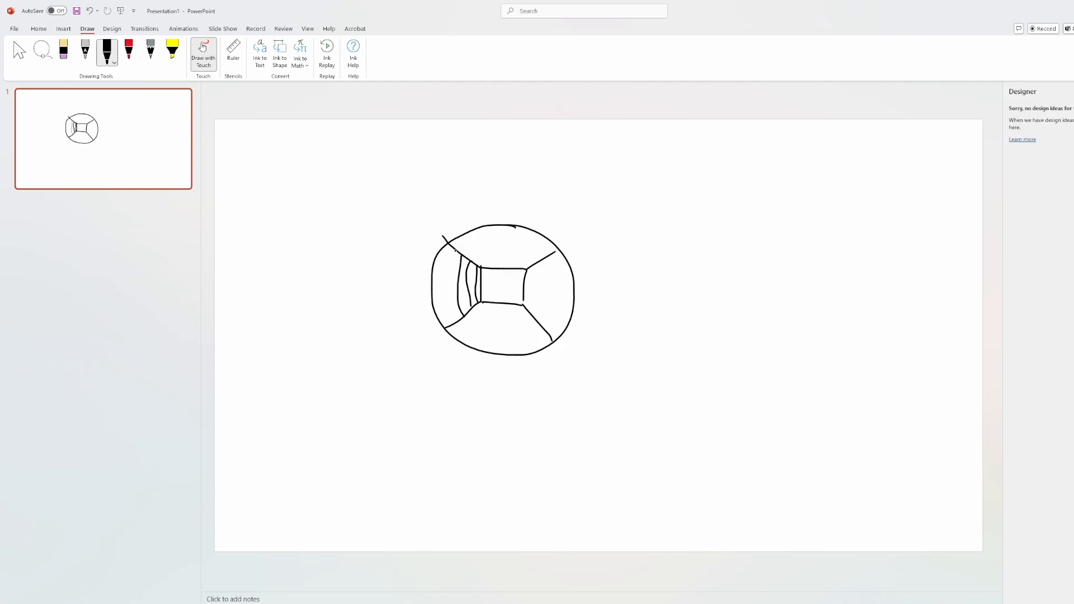
left_click_drag(455, 250, 452, 318)
left_click_drag(475, 263, 534, 263)
left_click_drag(470, 261, 554, 253)
left_click_drag(481, 276, 426, 257)
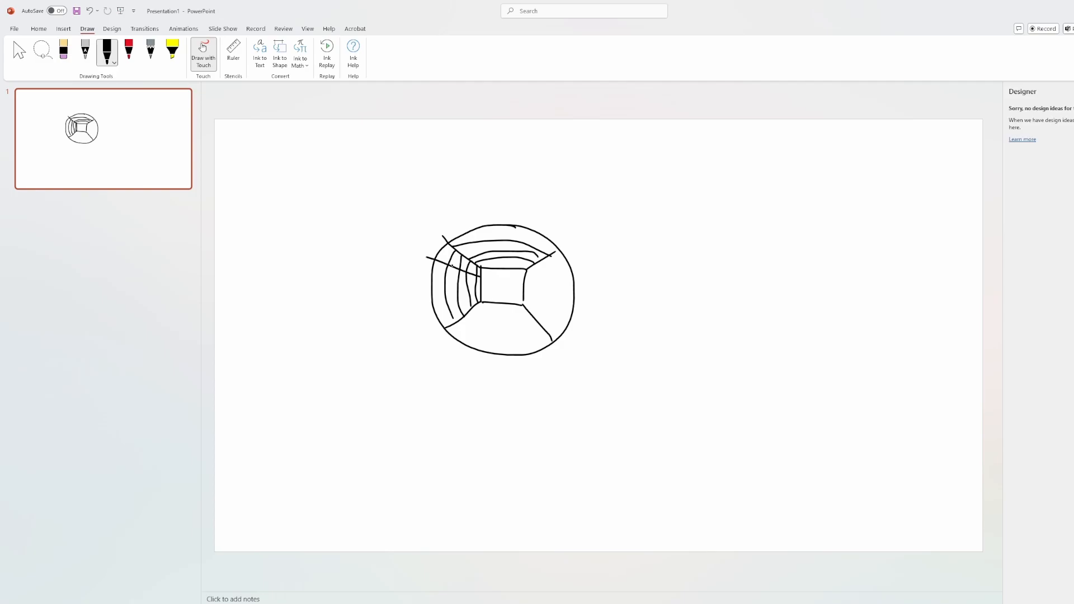
mouse_move(480, 282)
left_mouse_down()
mouse_move(428, 282)
mouse_move(430, 303)
left_mouse_up()
mouse_move(505, 276)
left_mouse_down()
mouse_move(514, 284)
mouse_move(488, 286)
left_mouse_up()
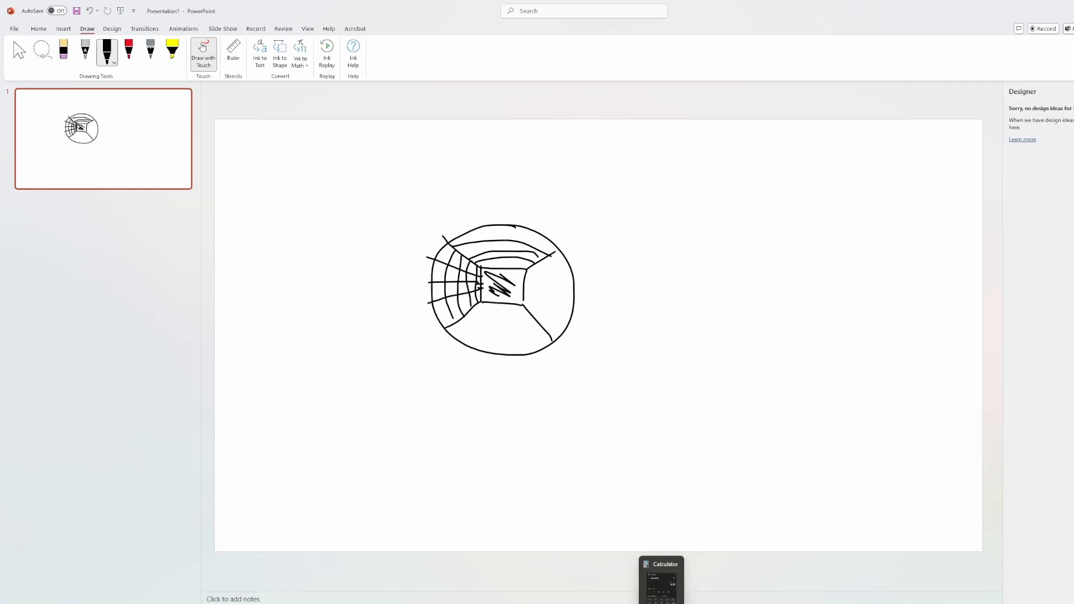
left_click(760, 588)
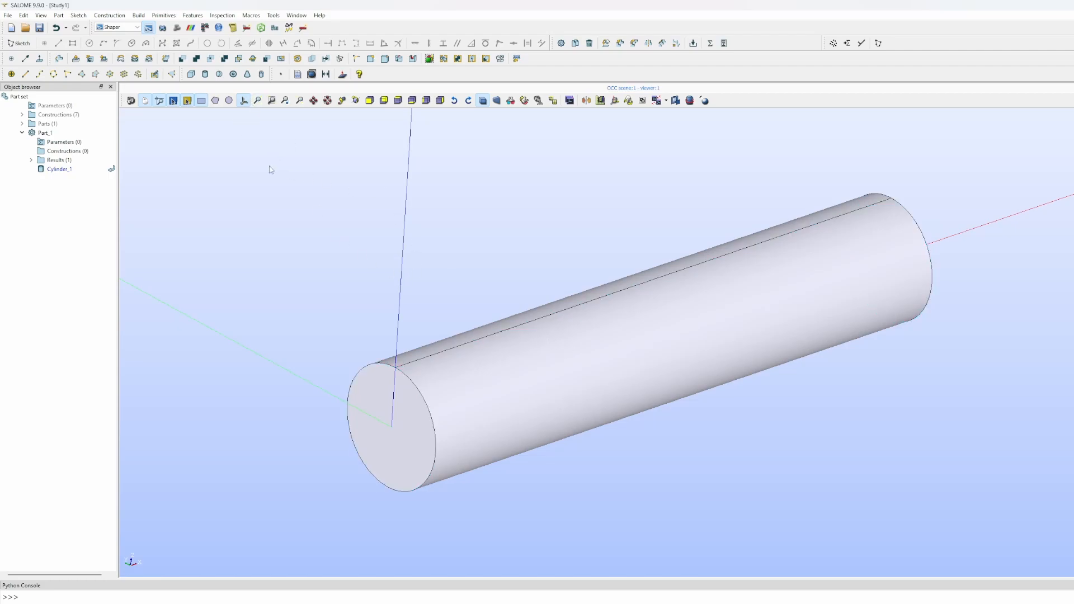
- Orbit the cylinder to a flatter angle and tilt it toward its circular end face
right_click_drag(388, 313, 894, 278, "ctrl")
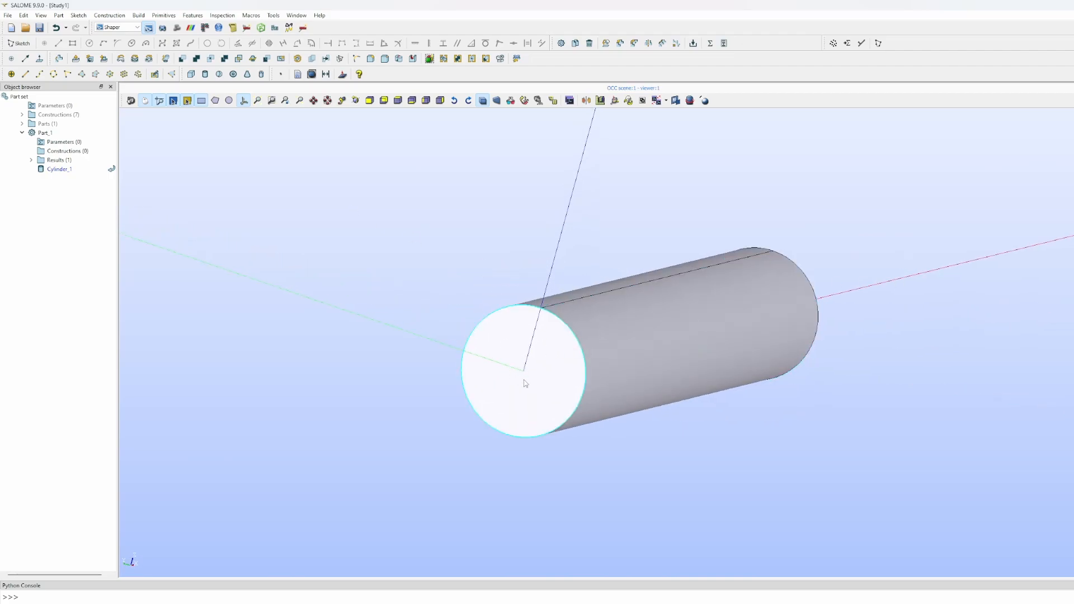
right_click_drag(512, 349, 512, 370, "ctrl")
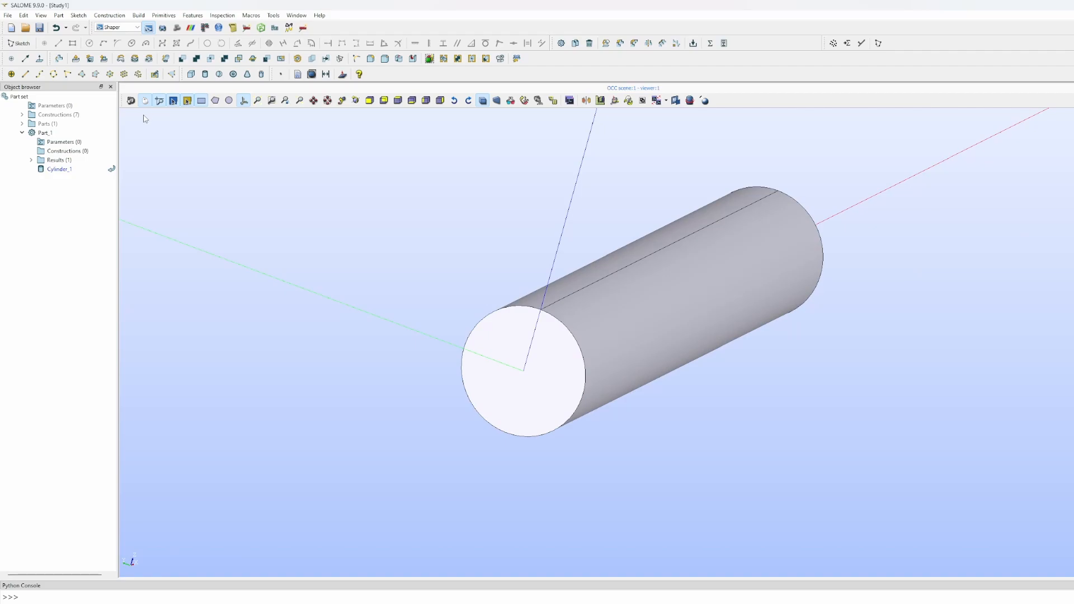
- Start a new sketch on the cylinder's circular end face
left_click(77, 17)
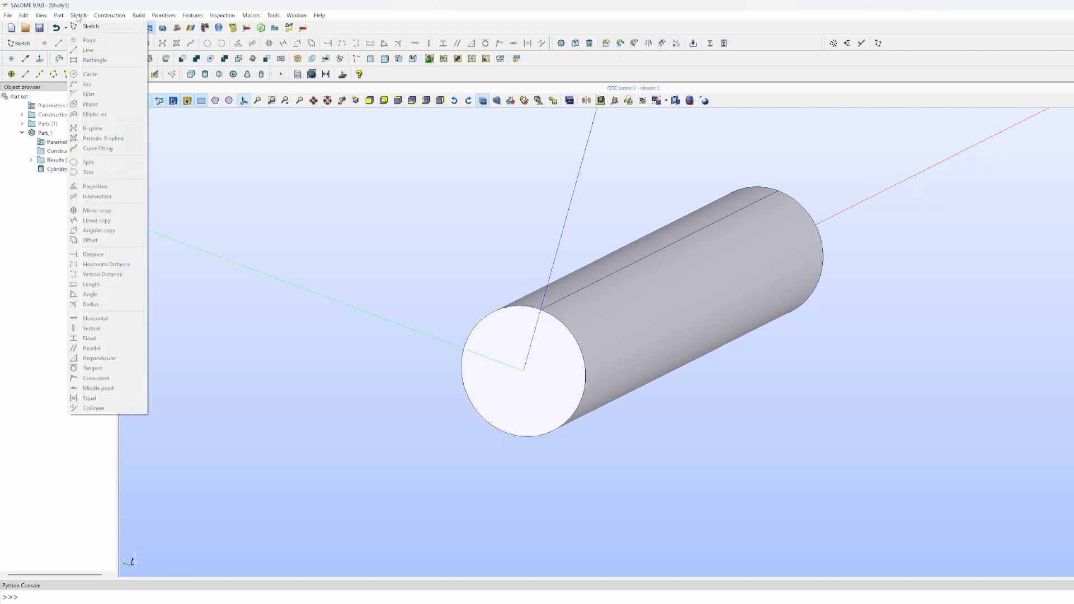
left_click(83, 24)
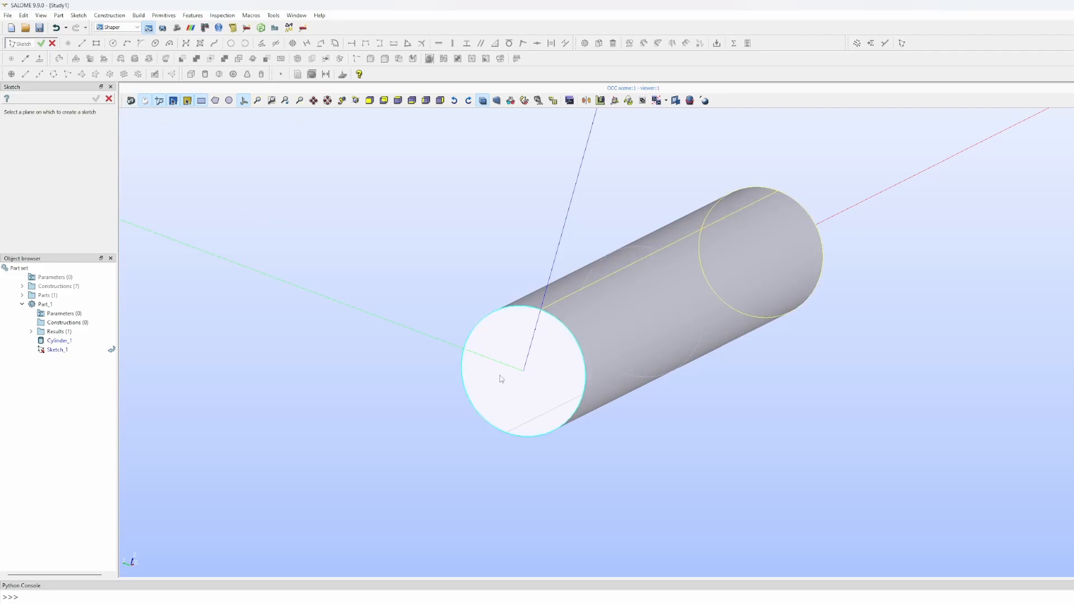
left_click(504, 339)
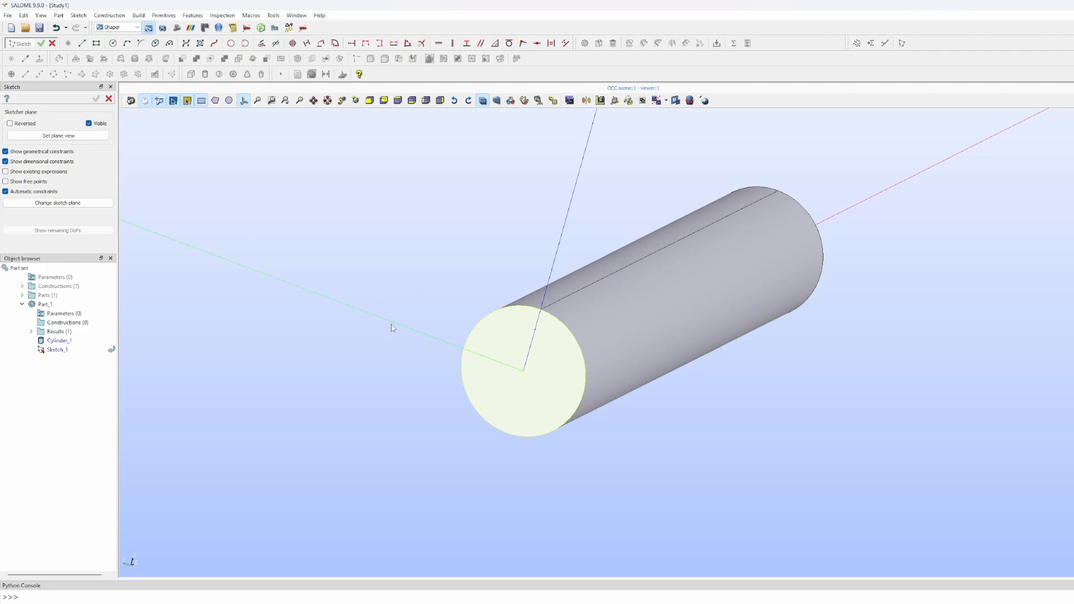
- Draw a small square near the face centre with the Rectangle tool and commit the sketch
left_click(97, 45)
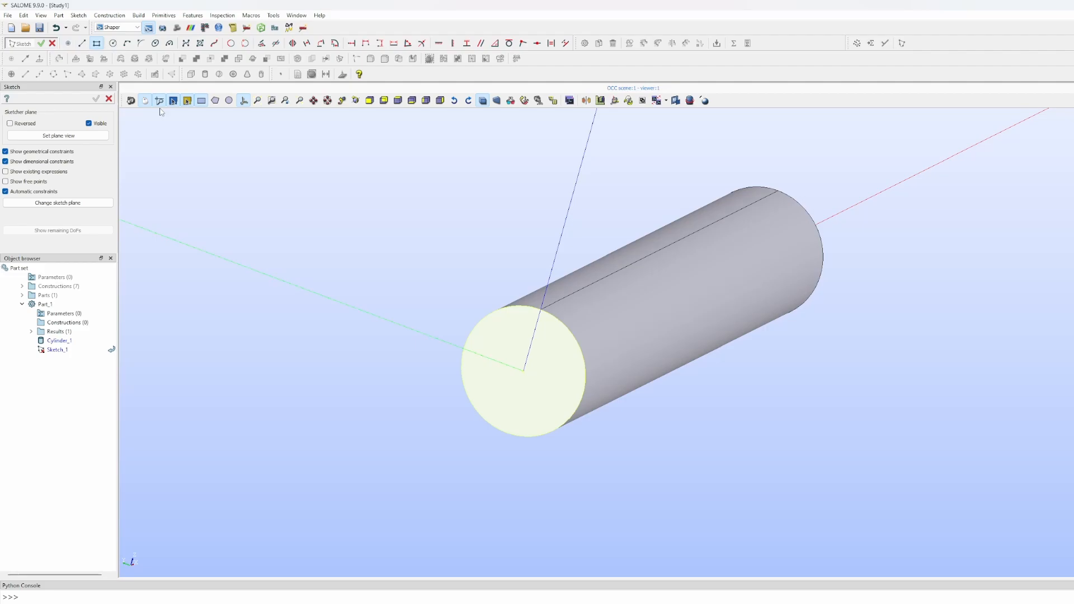
left_click(509, 348)
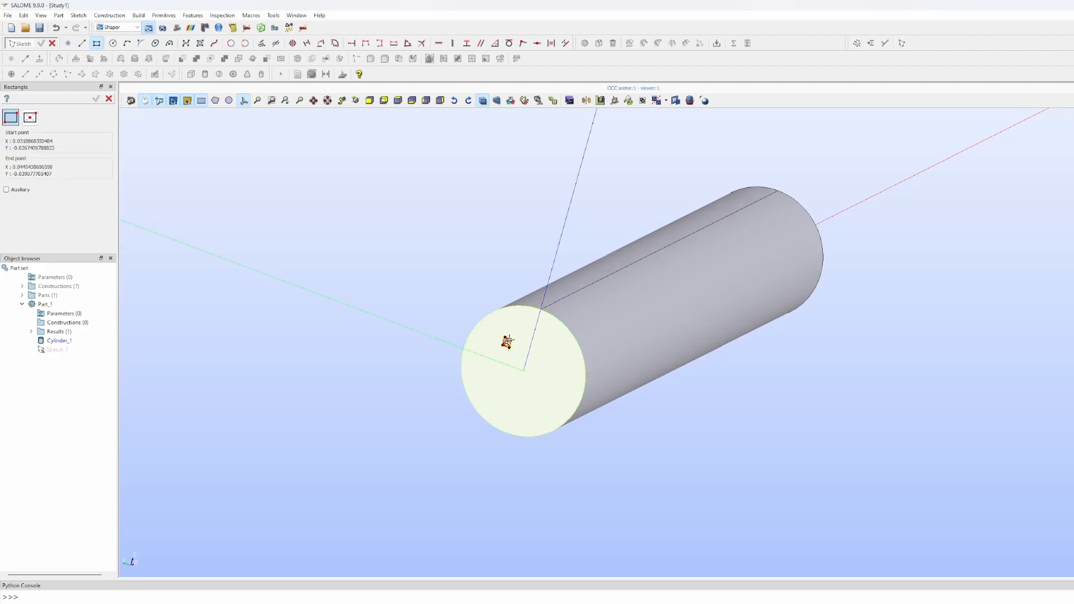
left_click(535, 394)
scroll(607, 373, "up", 5)
scroll(529, 351, "down", 4)
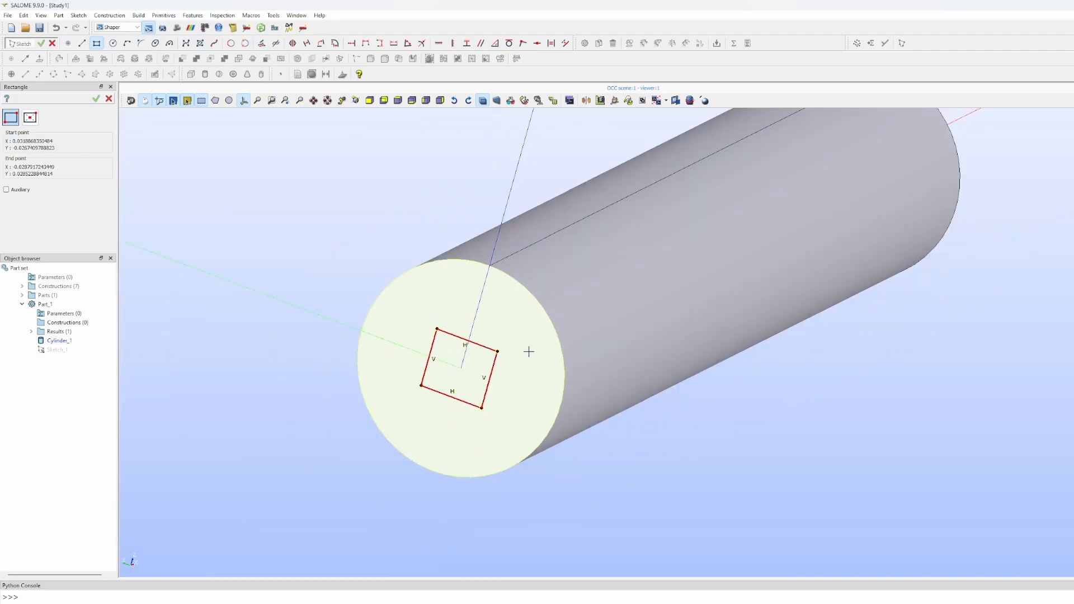
left_click(97, 101)
left_click(96, 100)
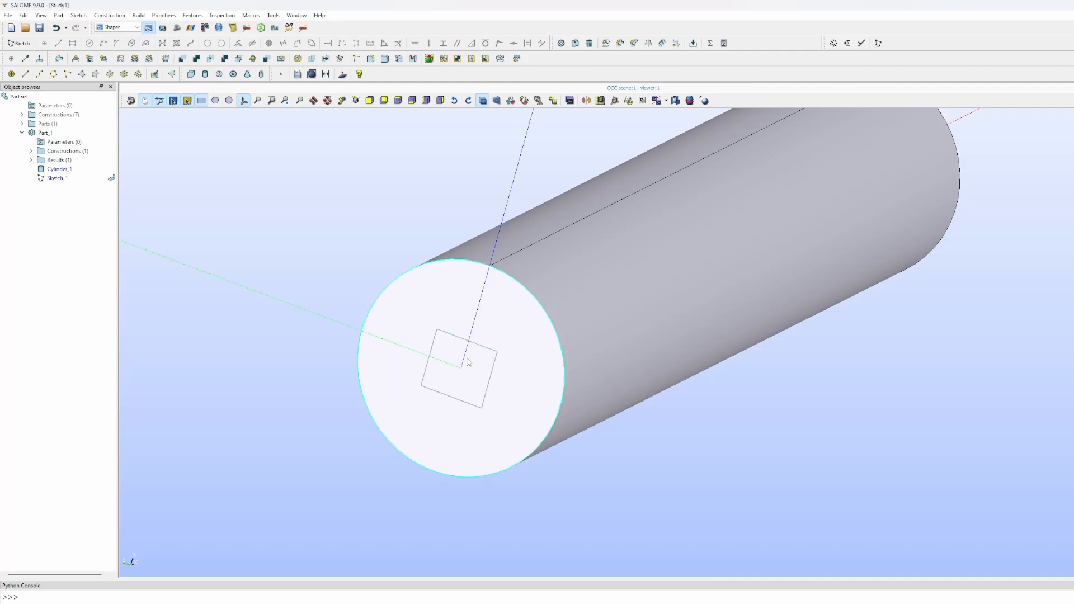
left_click(54, 170)
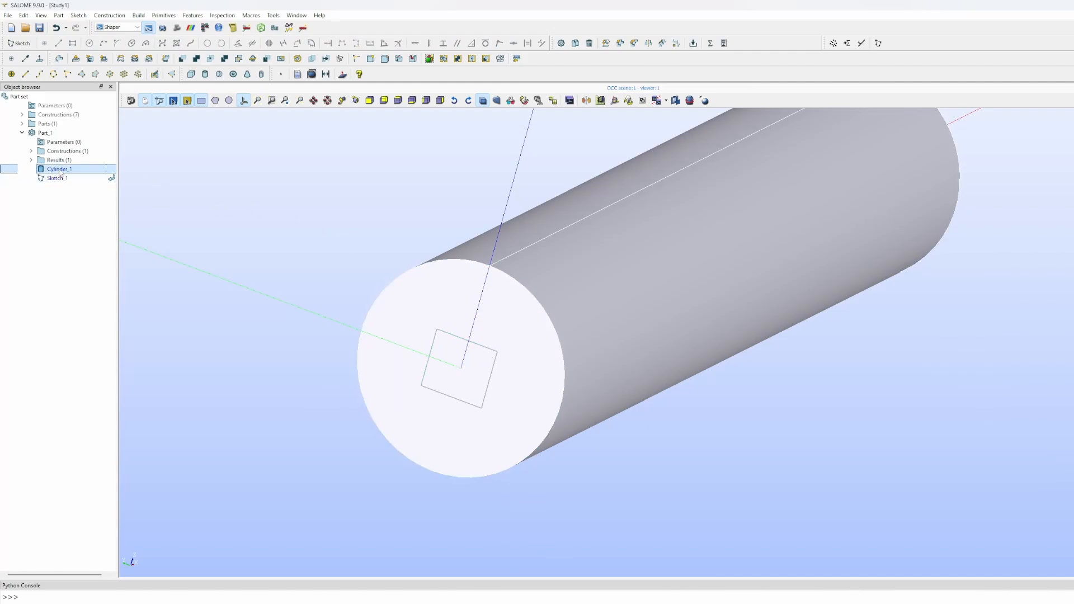
right_click(60, 171)
left_click(46, 172)
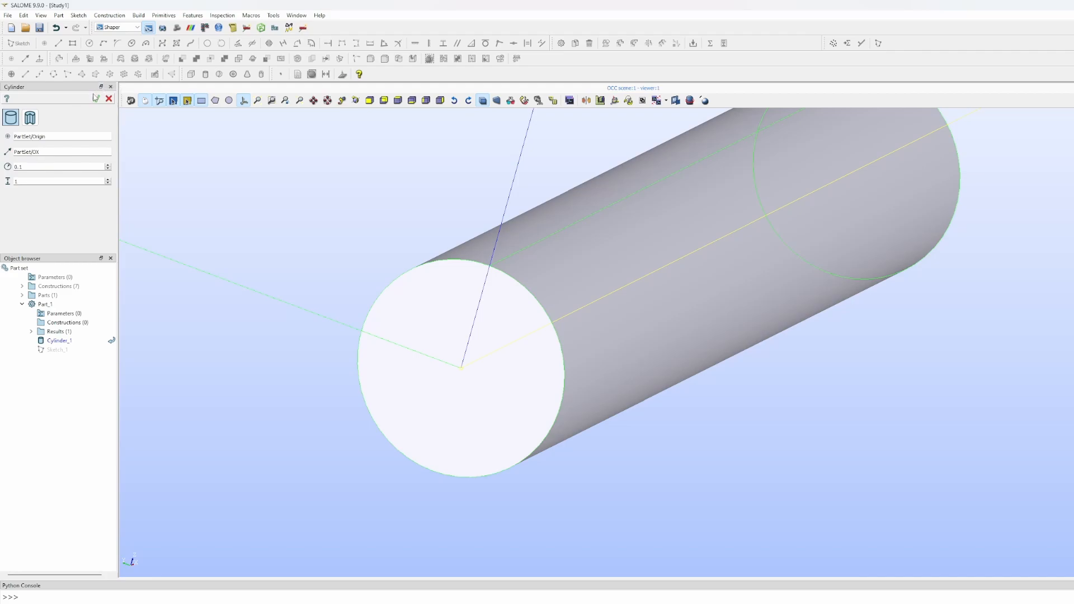
left_click(96, 99)
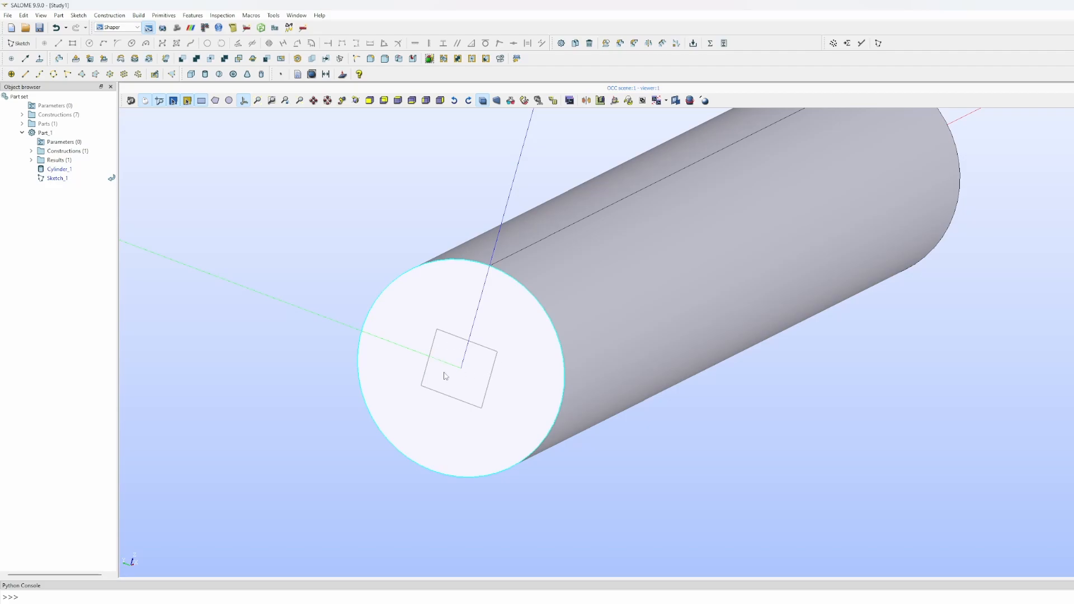
left_click(53, 179)
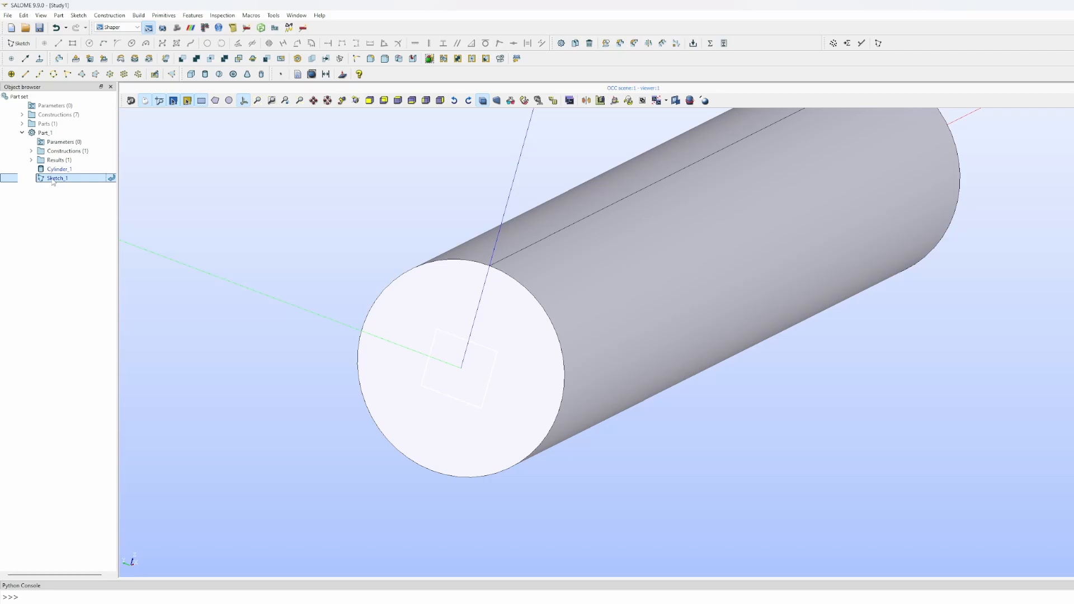
- Expand Results and reopen Sketch_1 through Edit... in its context menu
left_click(32, 160)
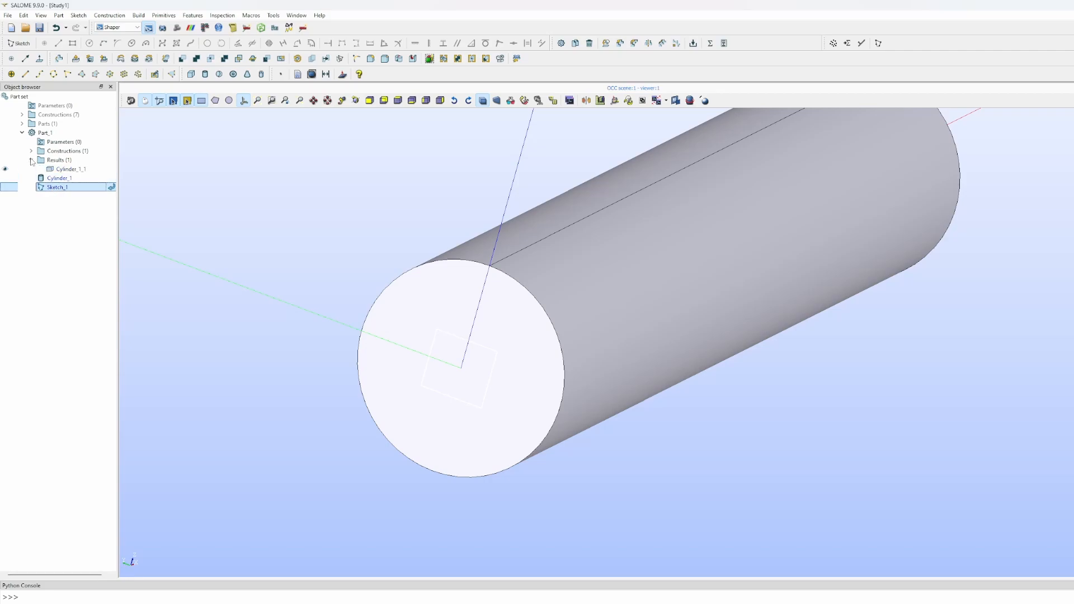
right_click(57, 189)
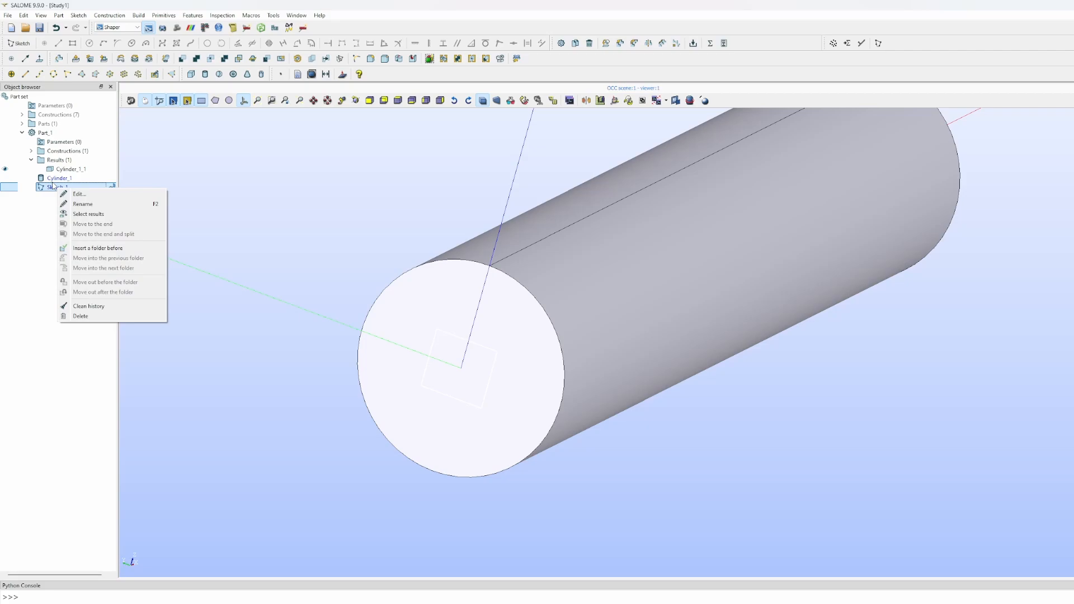
left_click(76, 194)
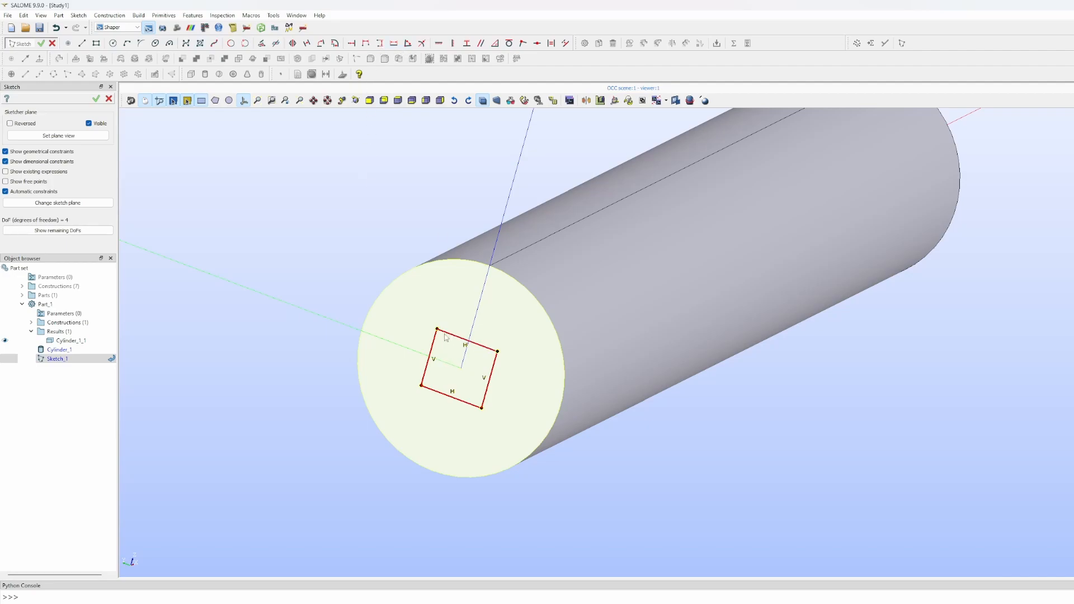
- Add two 0.025 horizontal distances from the origin to the square's left and right corners
left_click(366, 43)
left_click(461, 367)
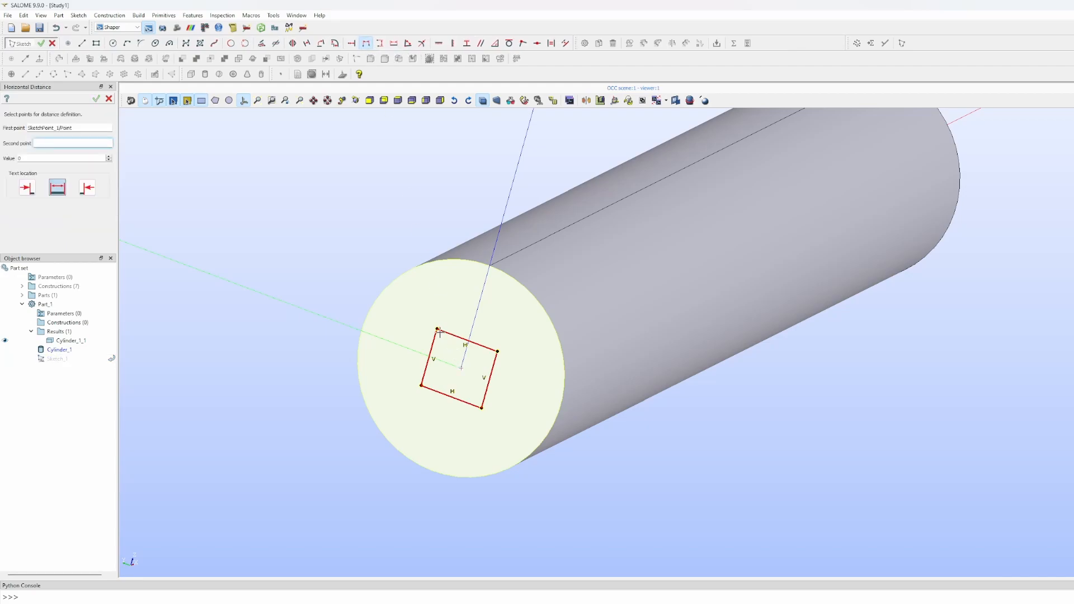
left_click(436, 329)
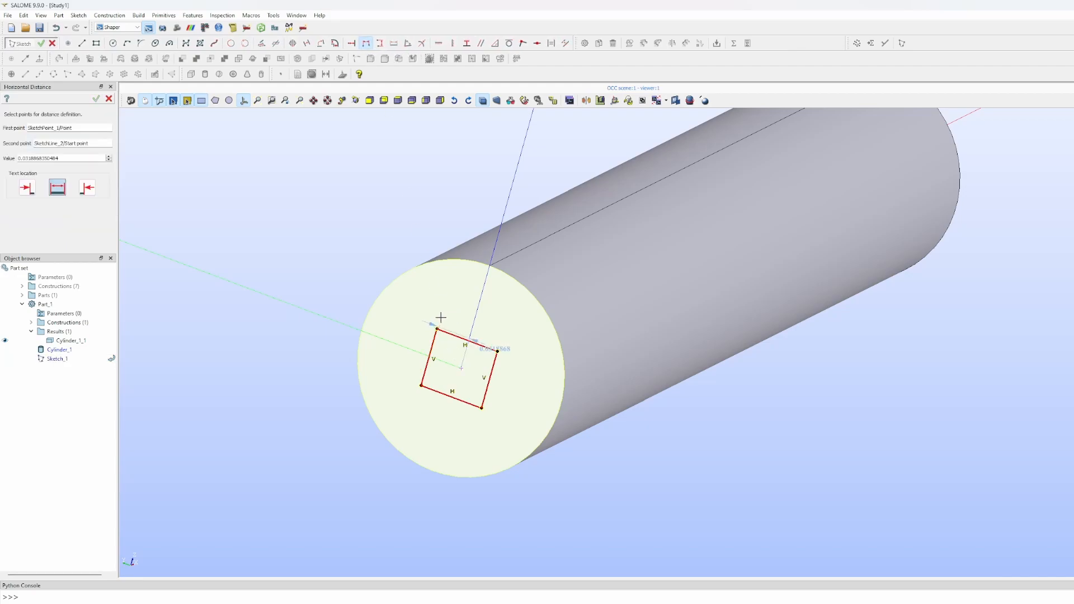
type("0")
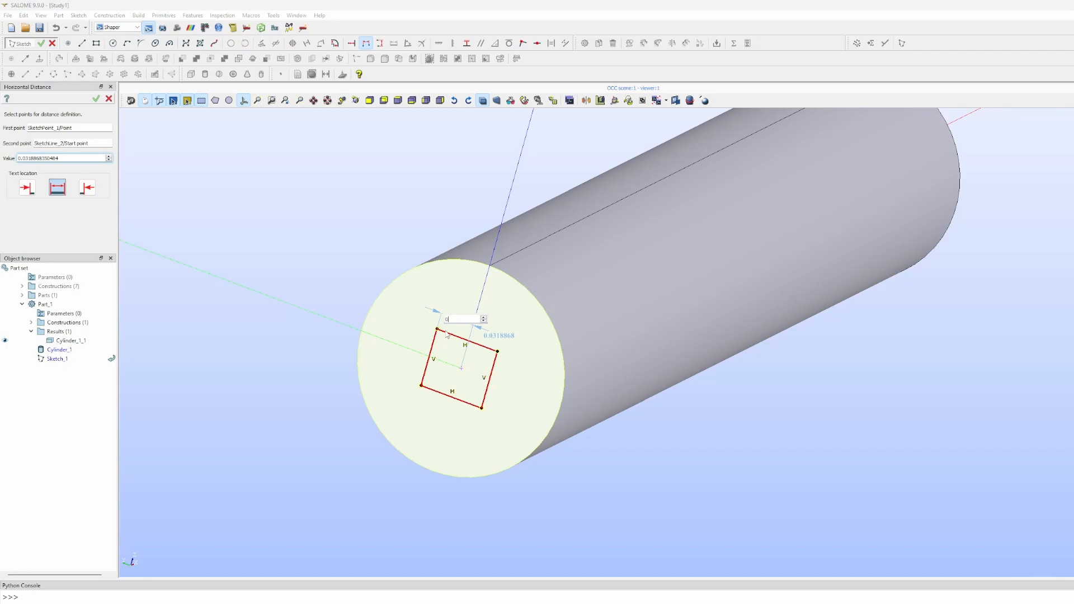
type(".025")
key("Return")
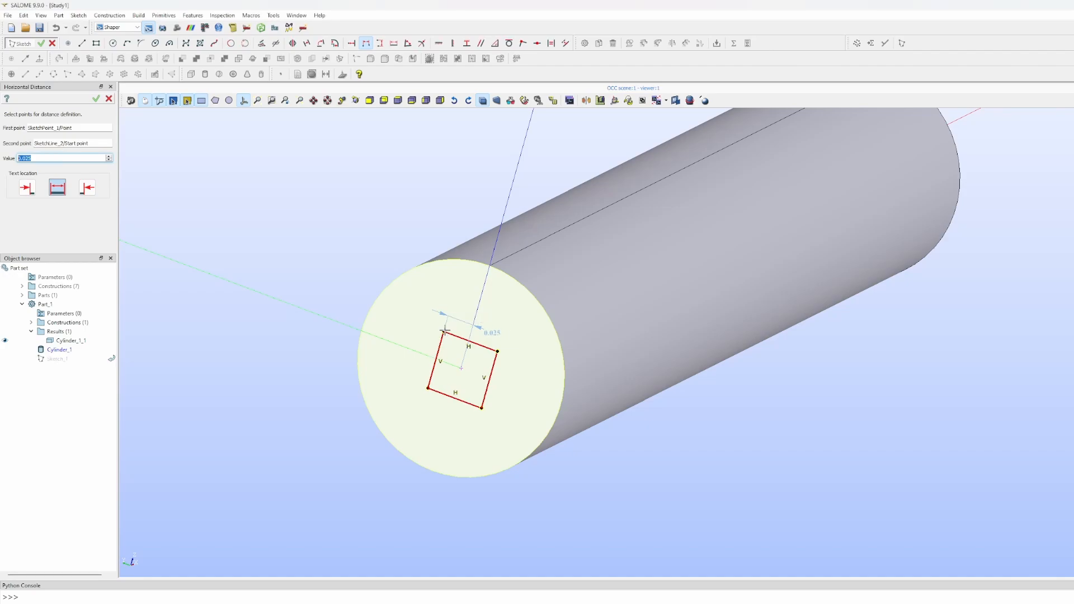
left_click(463, 370)
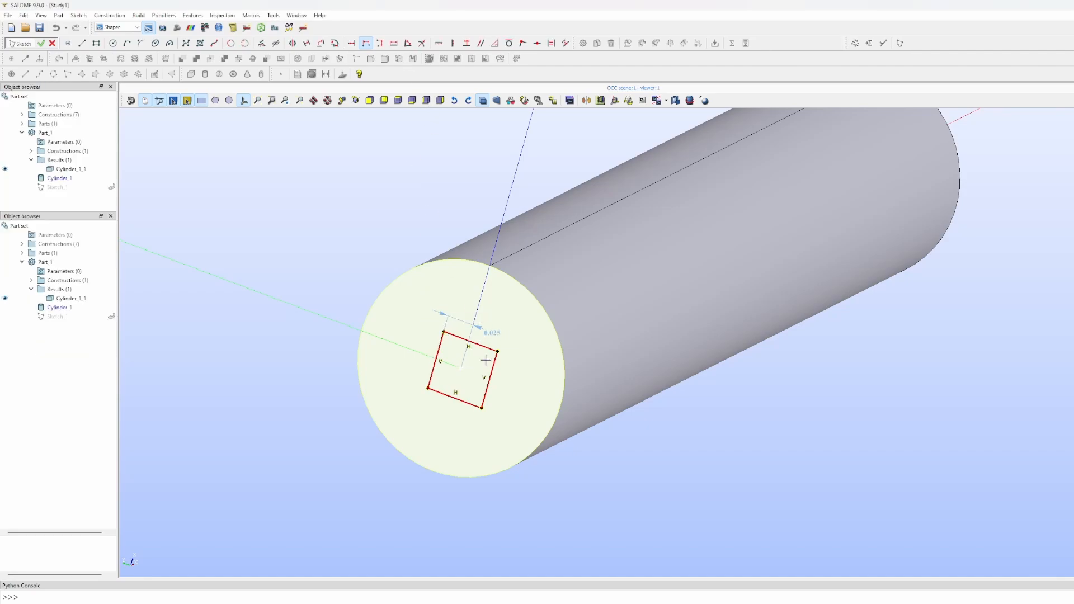
left_click(498, 351)
left_click(503, 320)
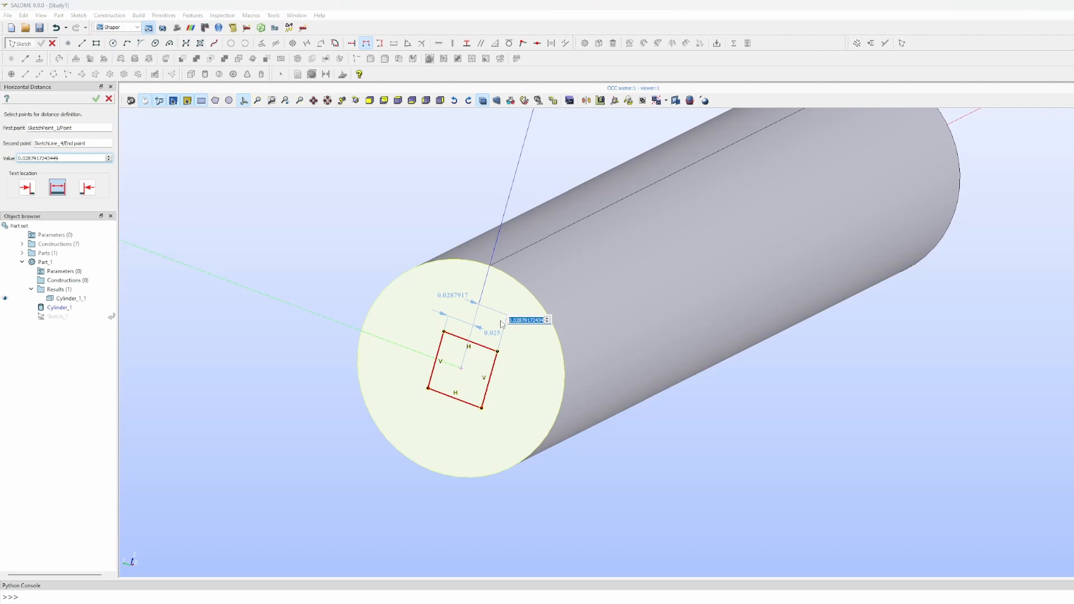
type("0.025")
key("Return")
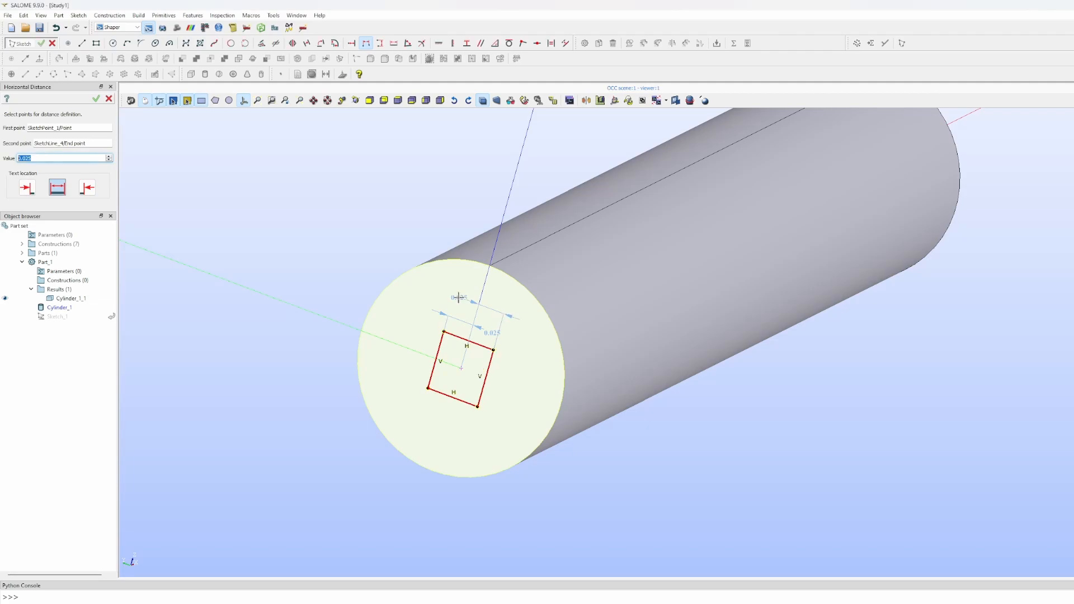
- Add two 0.025 vertical distances from the cylinder centre to the square's corners and apply
left_click(379, 43)
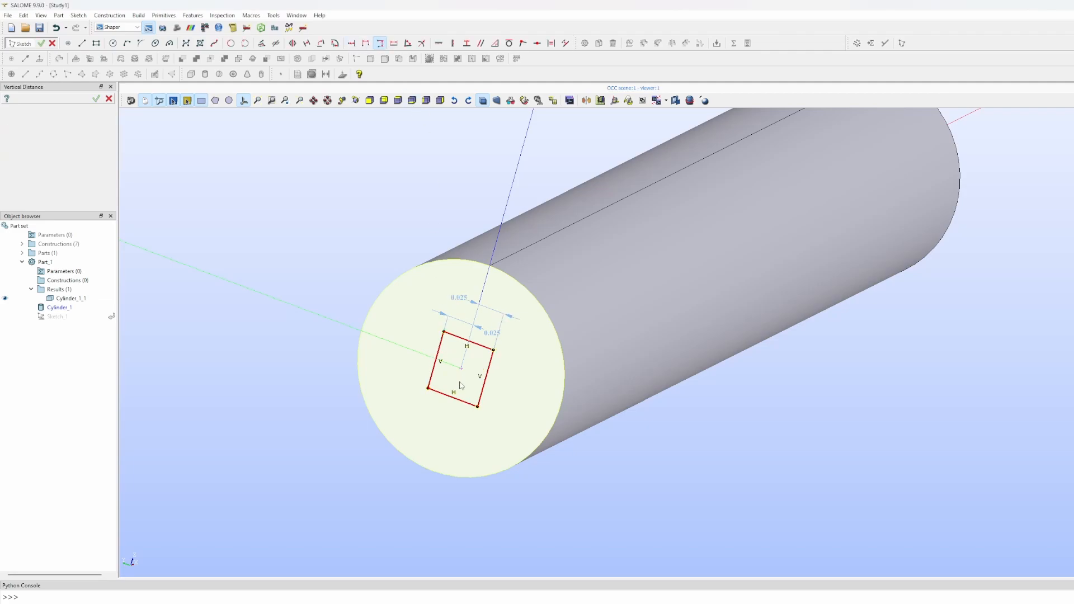
left_click(460, 365)
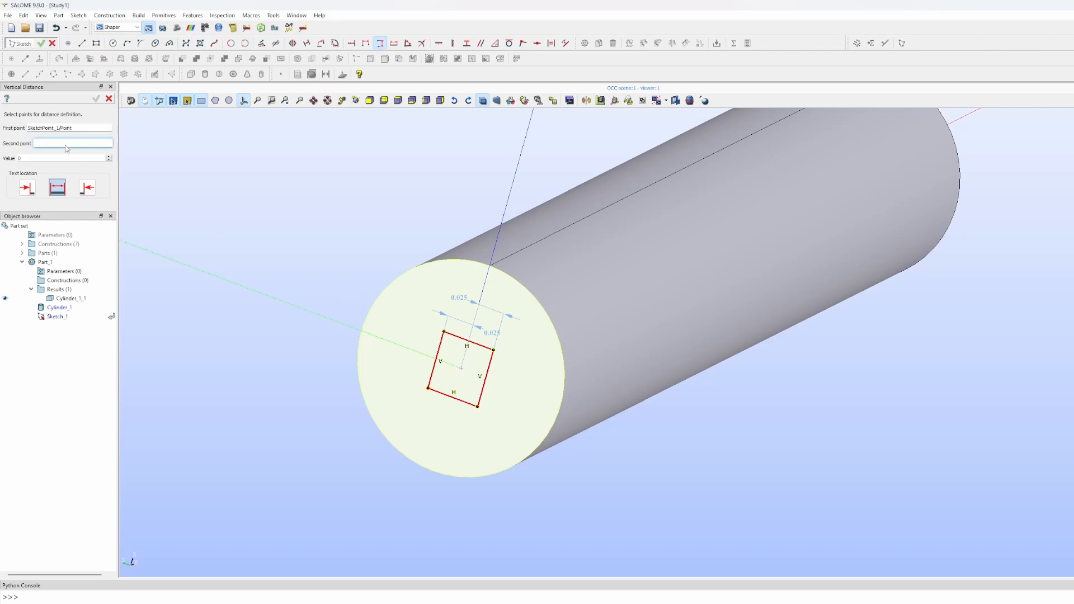
left_click(443, 331)
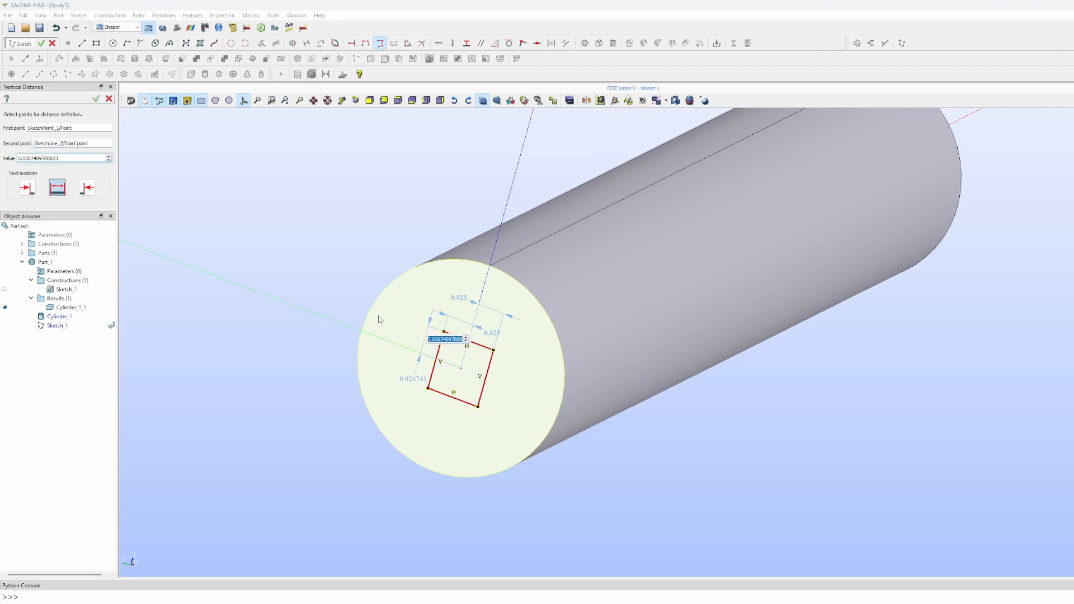
type("0.025")
key("Return")
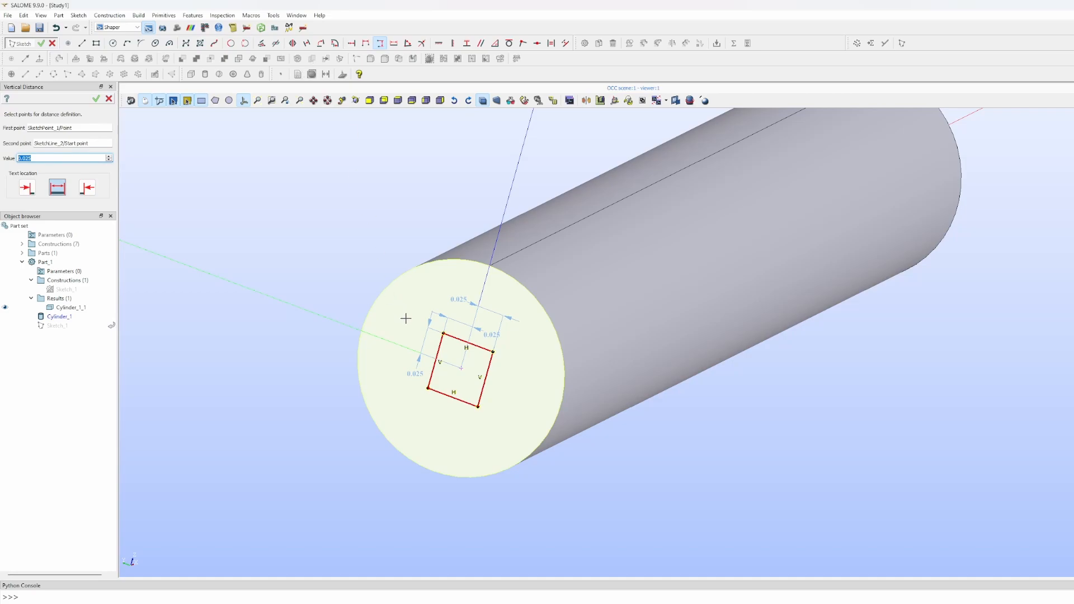
left_click(462, 369)
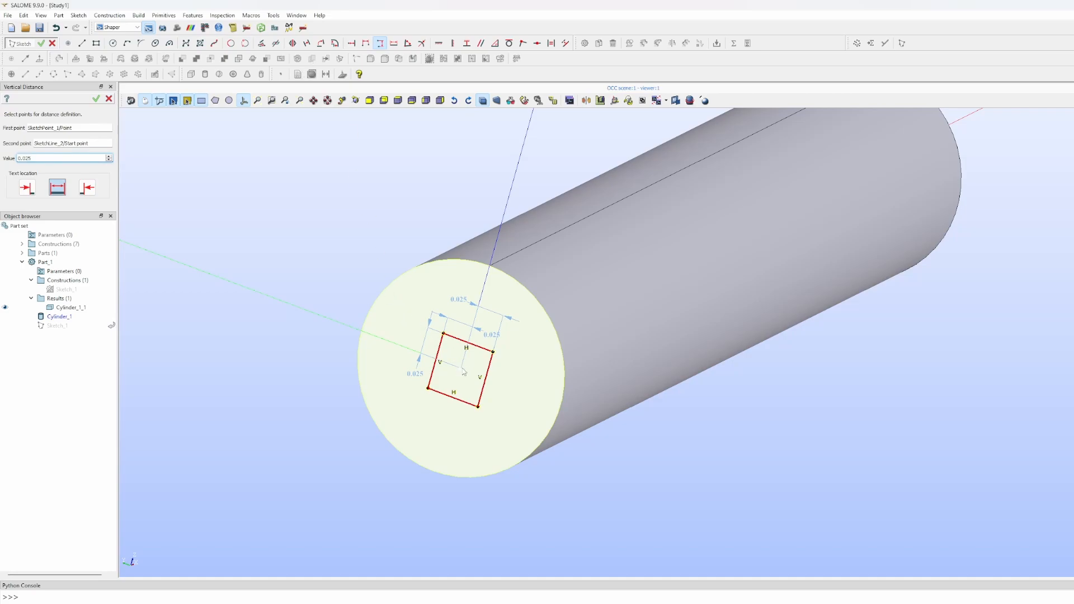
left_click(428, 388)
left_click(394, 372)
type("0")
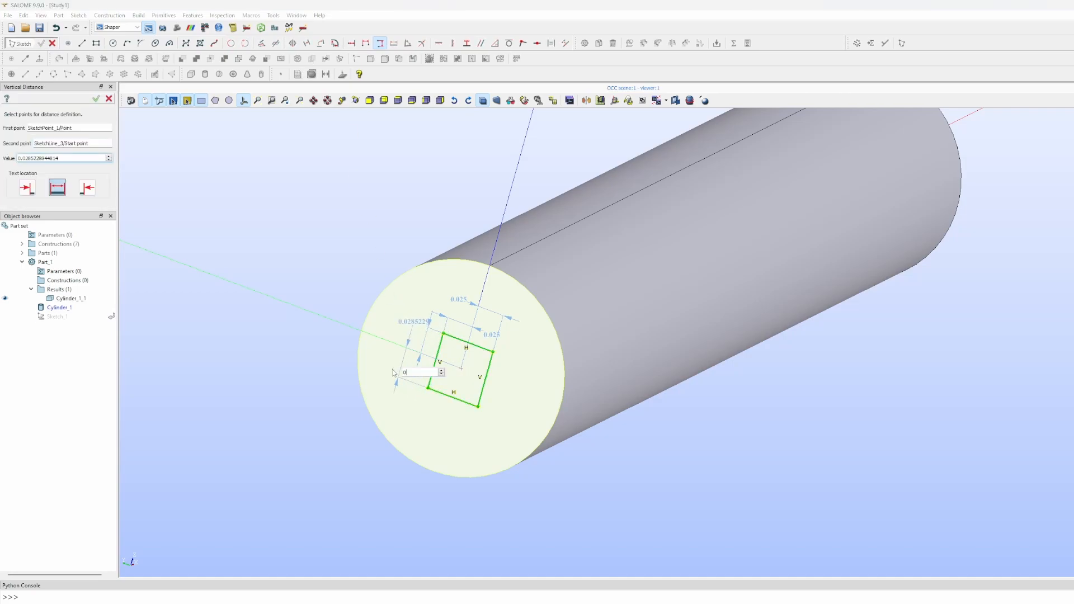
type(".025")
key("Return")
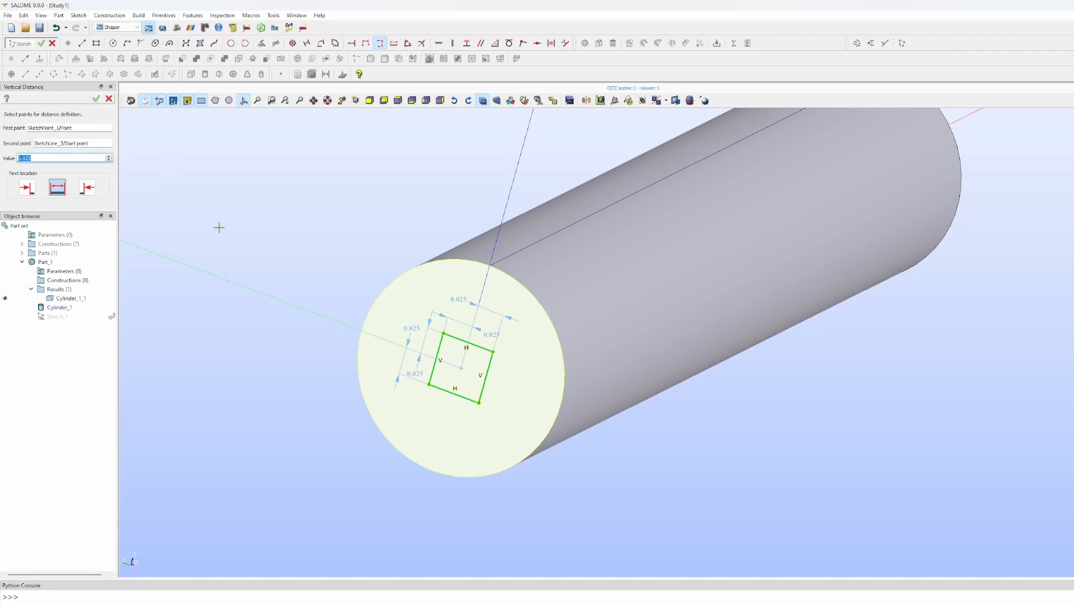
left_click(96, 98)
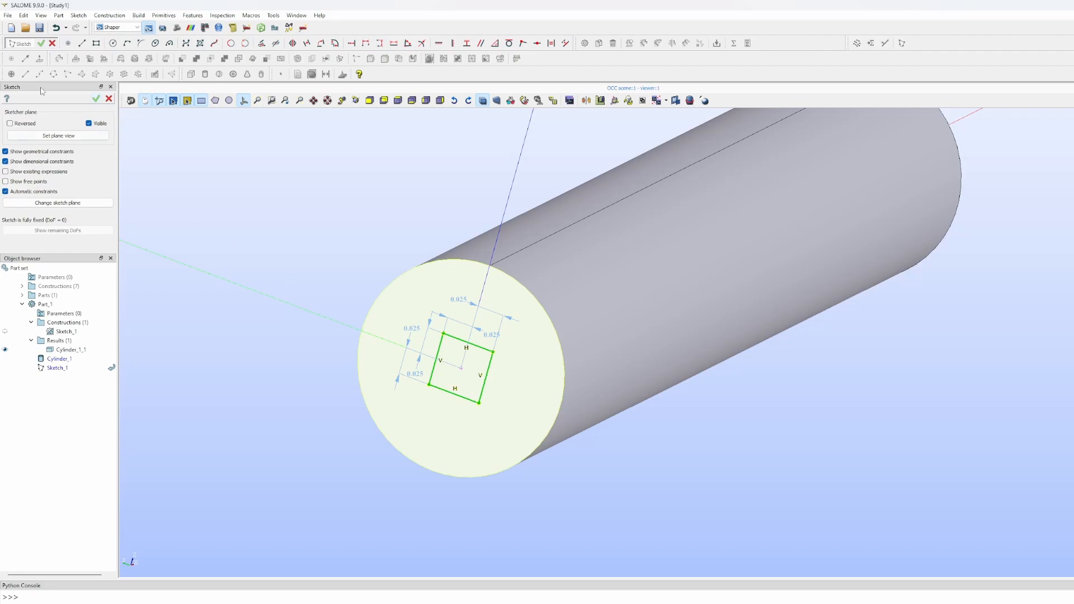
- Apply Sketch_1 to close editing of the constrained square
left_click(96, 99)
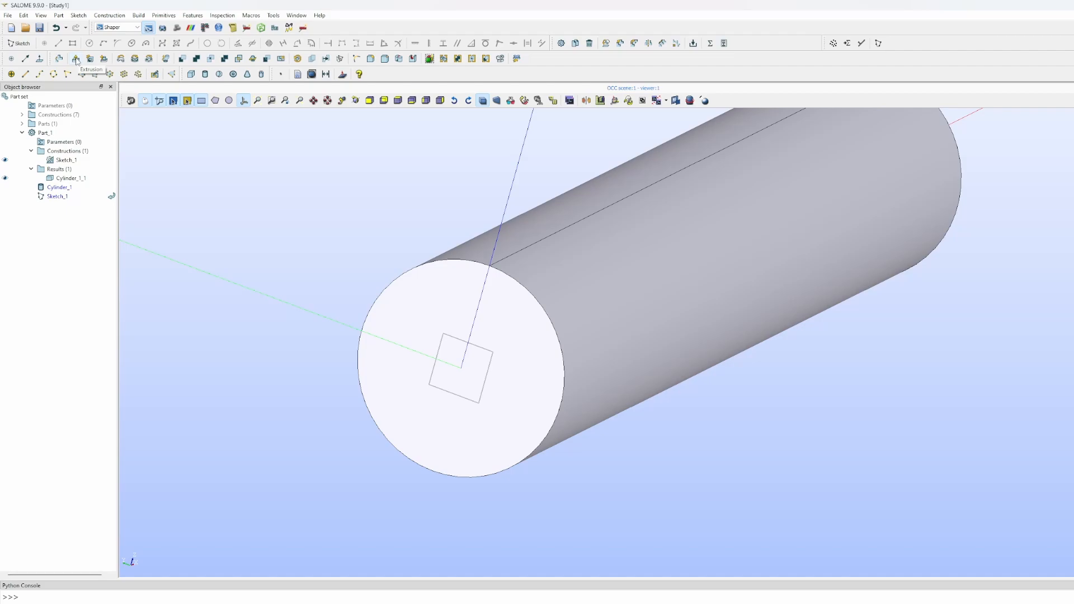
- Start a Faces|Wires extrusion of Sketch_1 and pan to see its preview
left_click(193, 15)
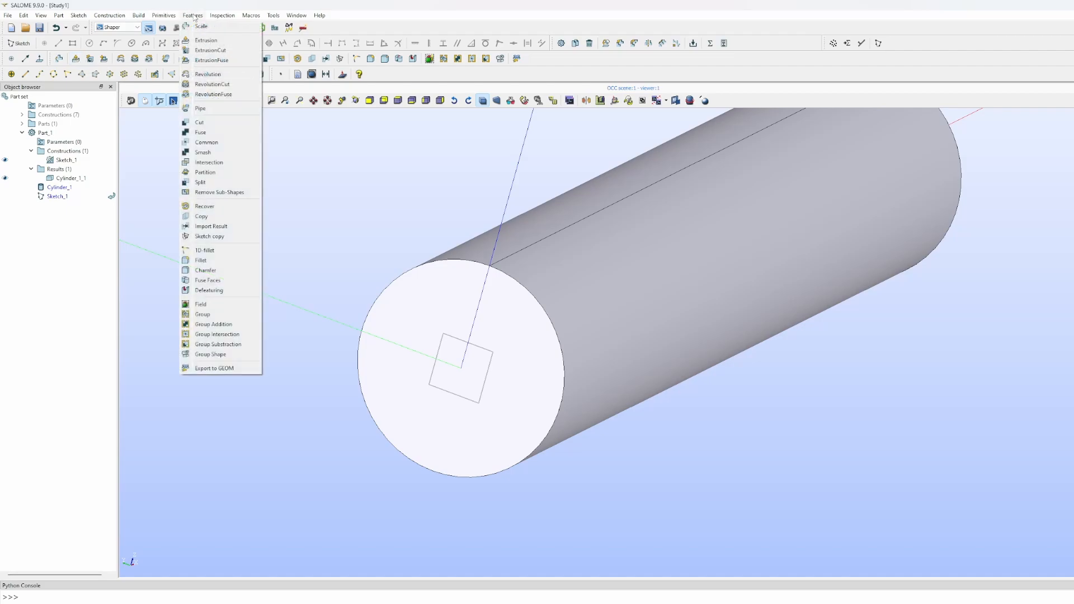
left_click(204, 40)
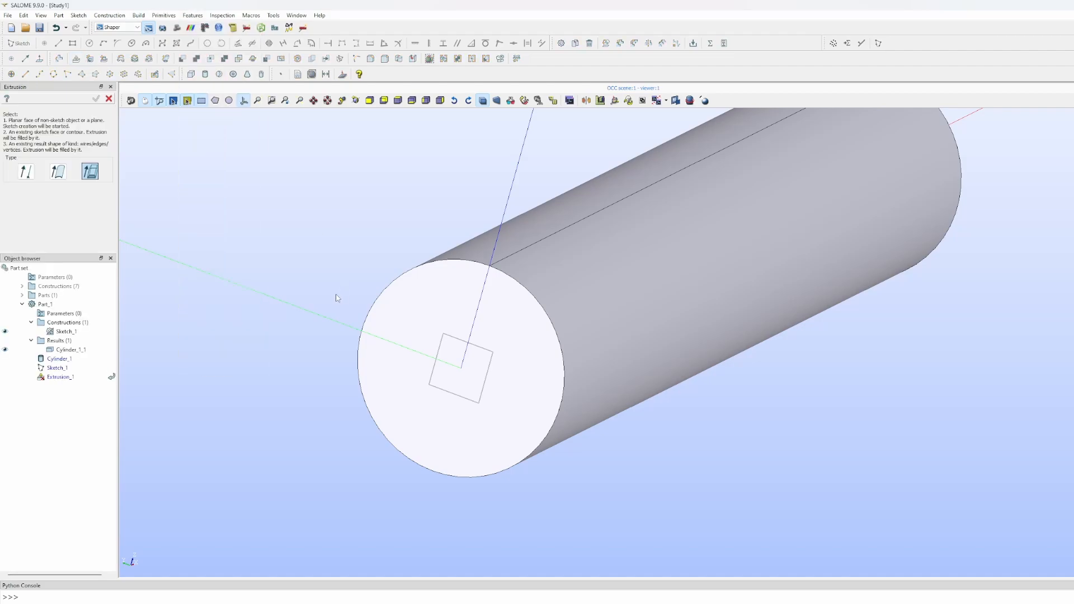
left_click(91, 171)
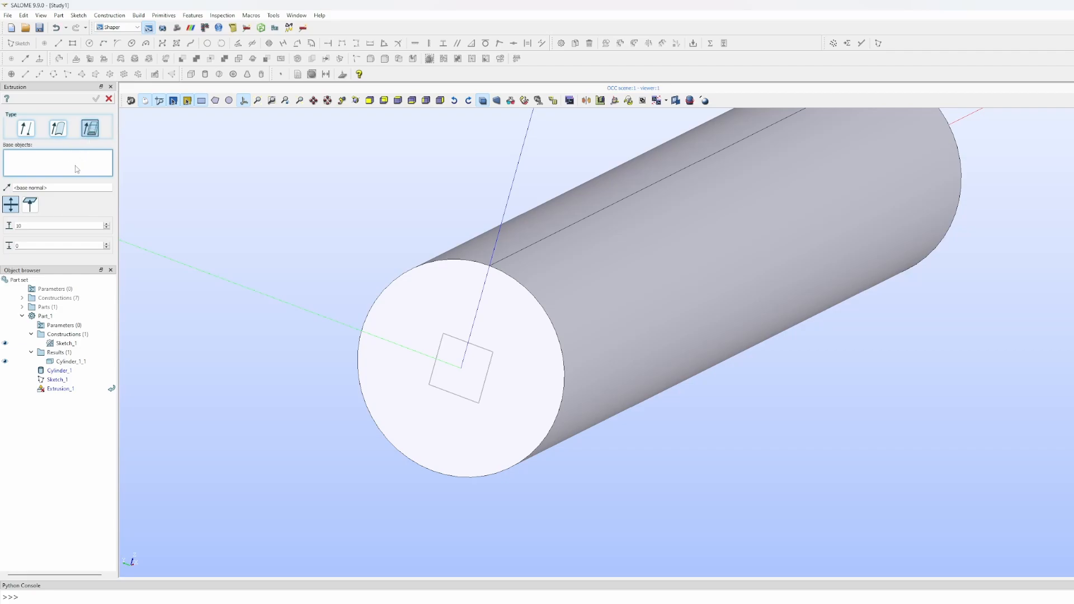
left_click(67, 344)
scroll(329, 352, "down", 5)
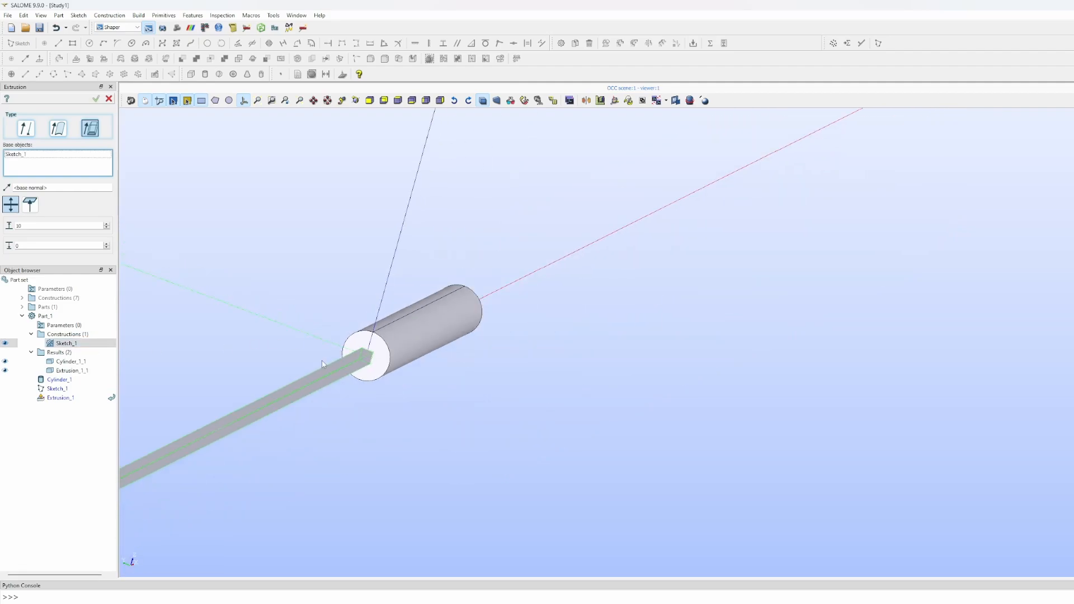
middle_click_drag(333, 355, 428, 341)
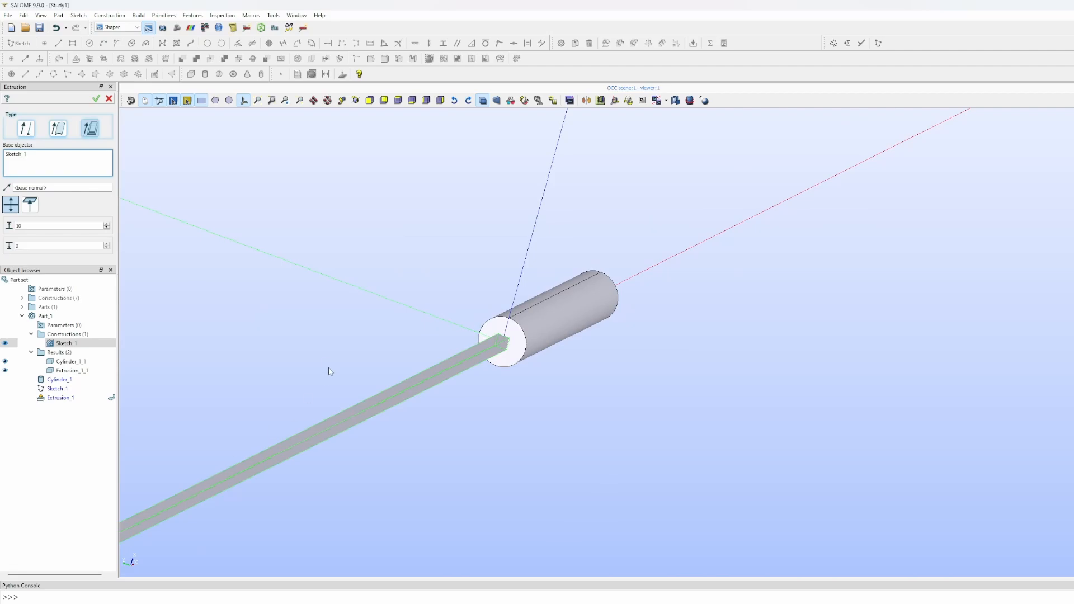
middle_click_drag(329, 371, 572, 299)
scroll(559, 302, "down", 3)
scroll(556, 301, "up", 3)
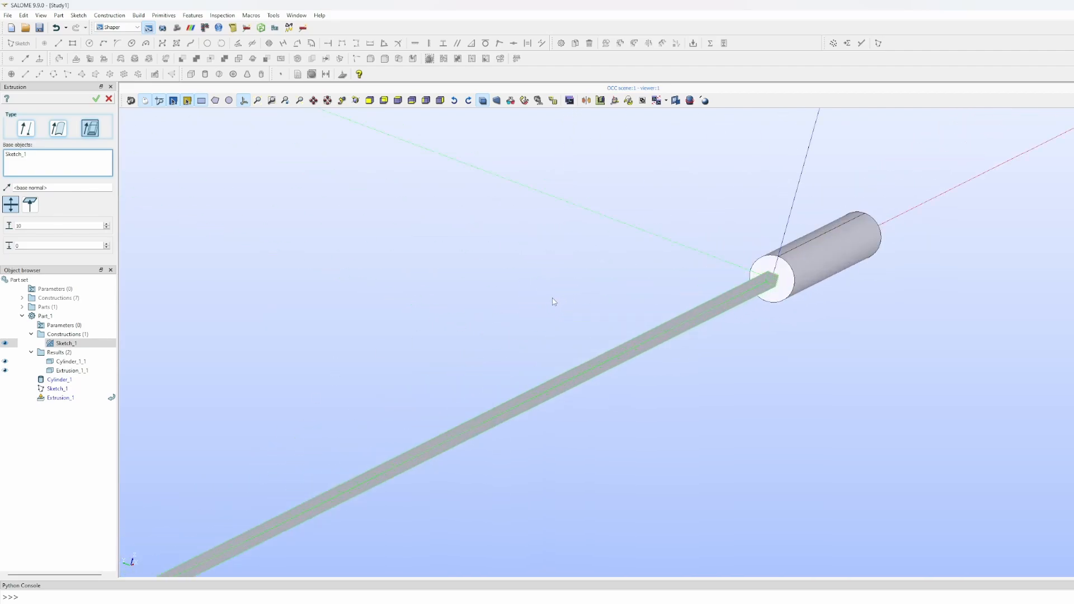
- Set the extrusion sizes to 0 and 1 and apply, forming the bar inside the cylinder
double_click(34, 225)
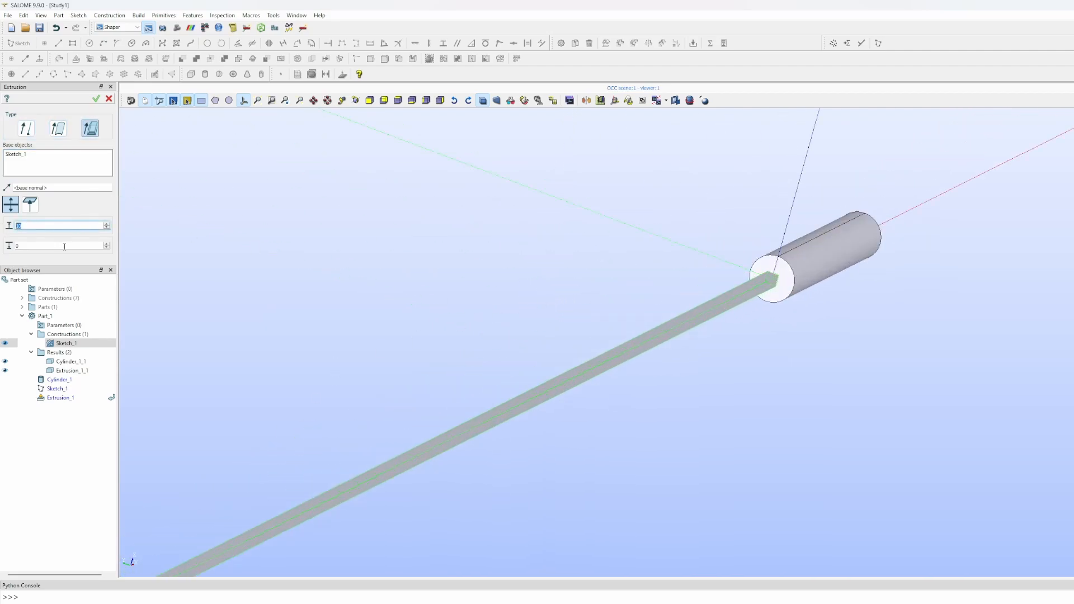
type("0")
left_click(26, 246)
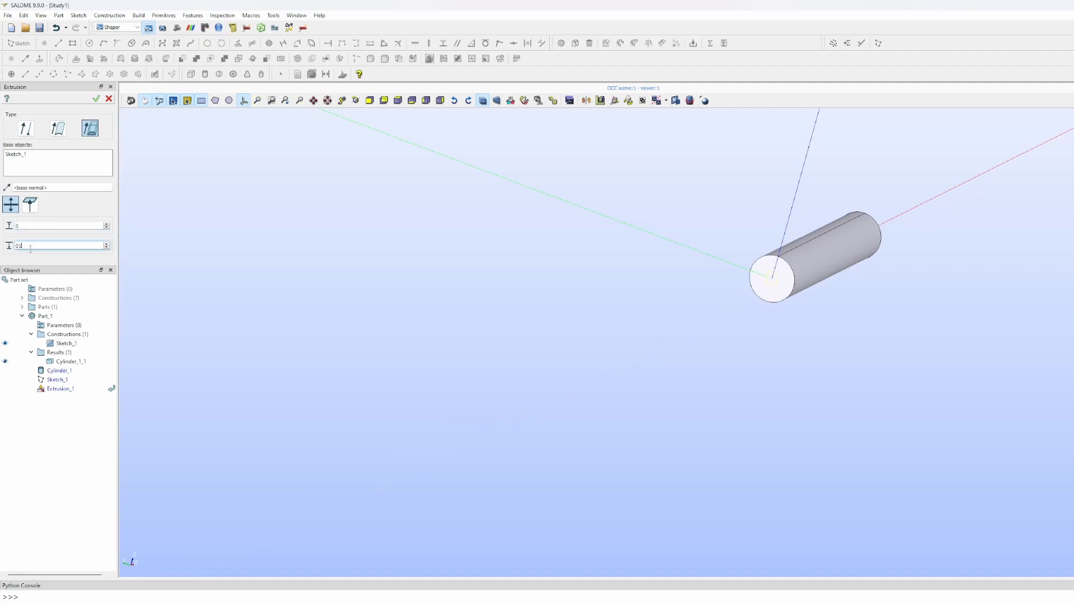
key("BackSpace")
right_click_drag(415, 237, 272, 321, "ctrl")
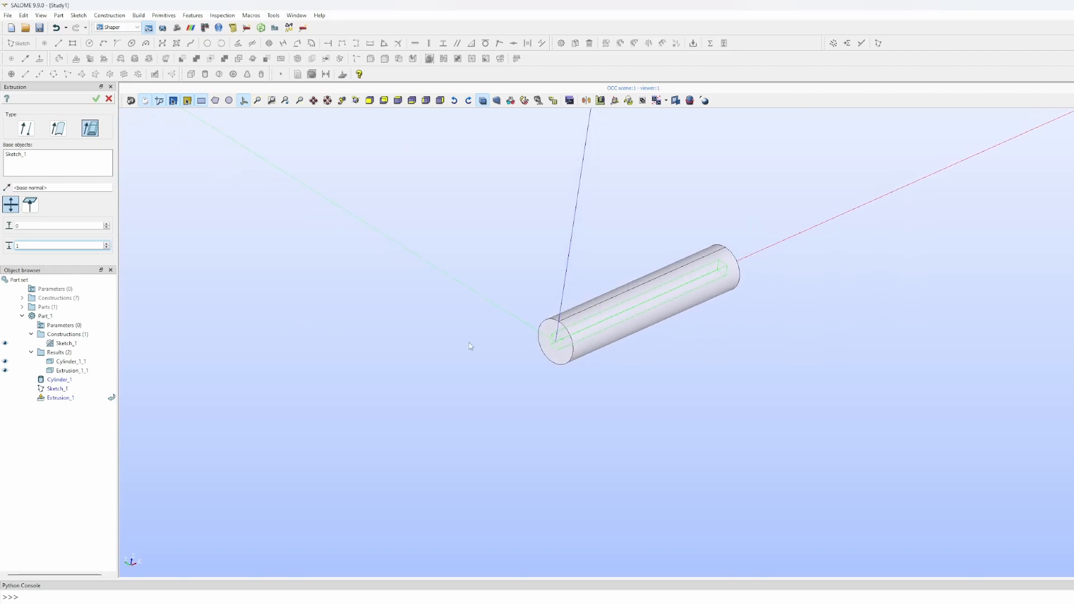
right_click_drag(469, 343, 557, 348, "ctrl")
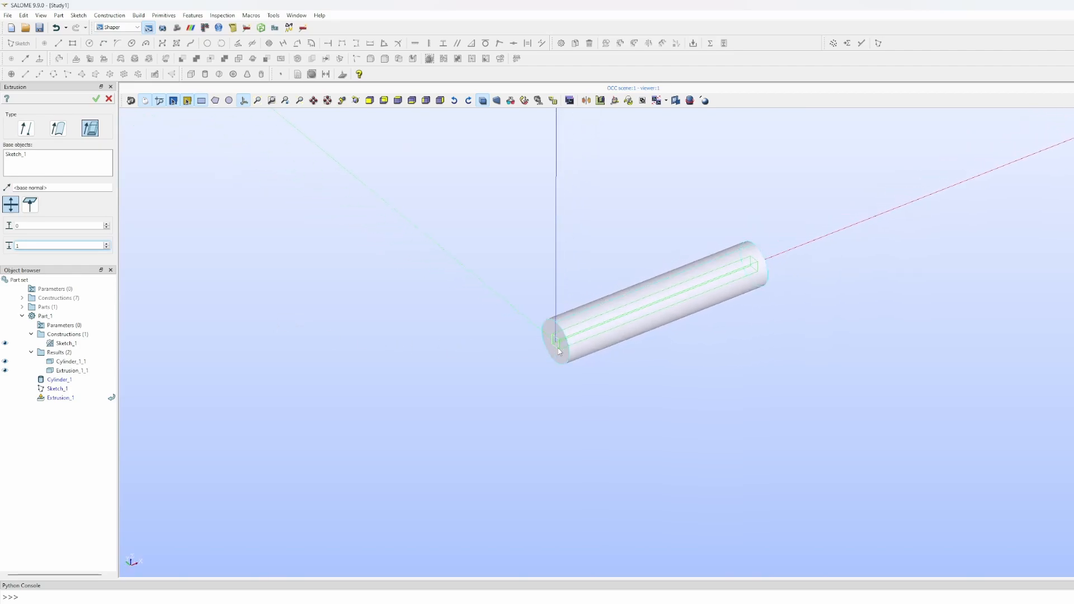
left_click(96, 99)
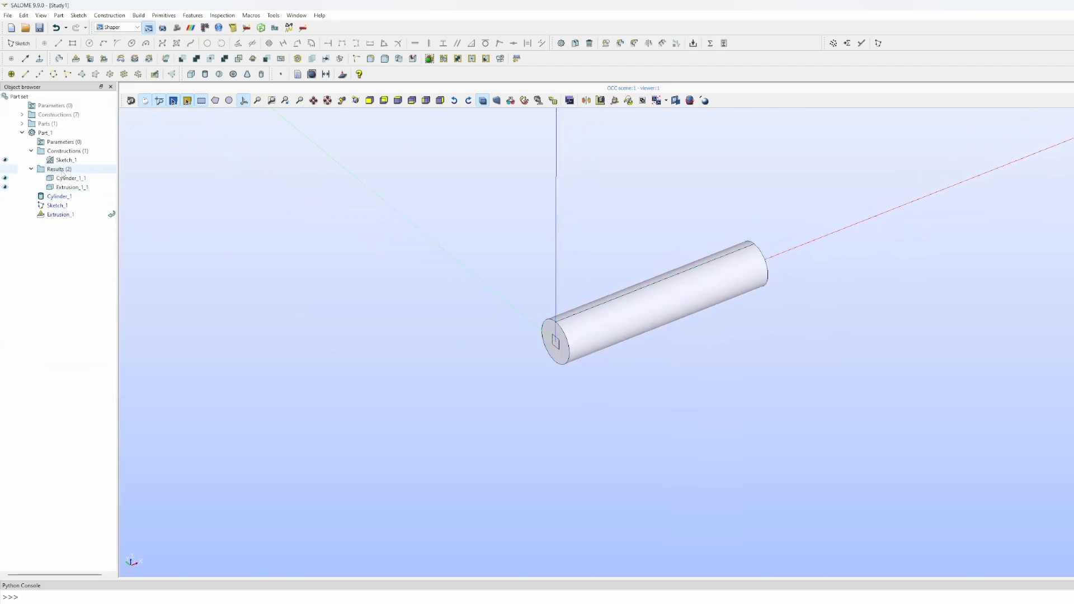
left_click(5, 178)
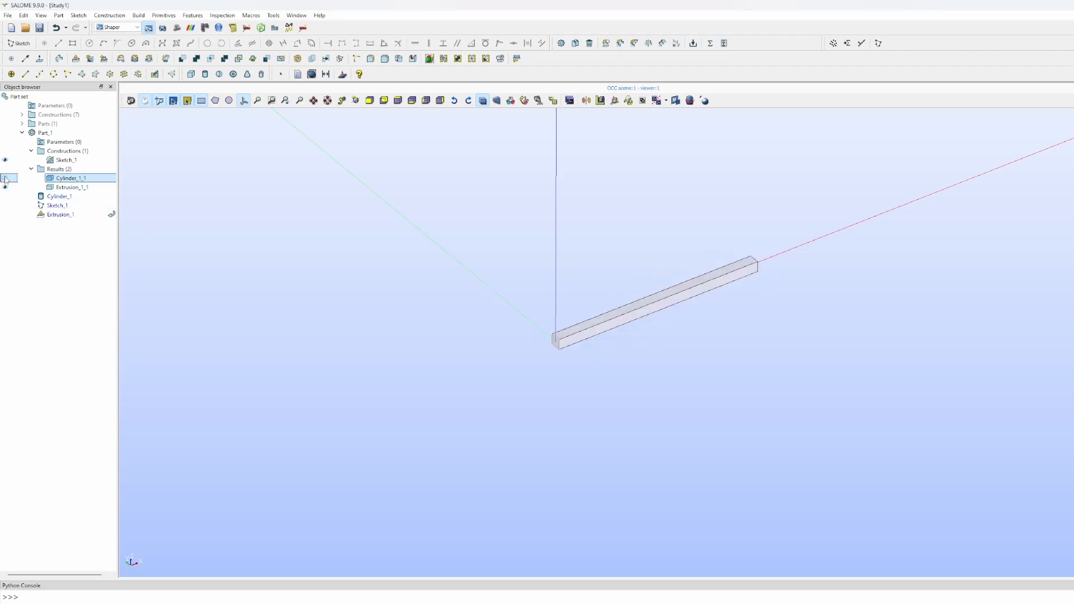
left_click(5, 178)
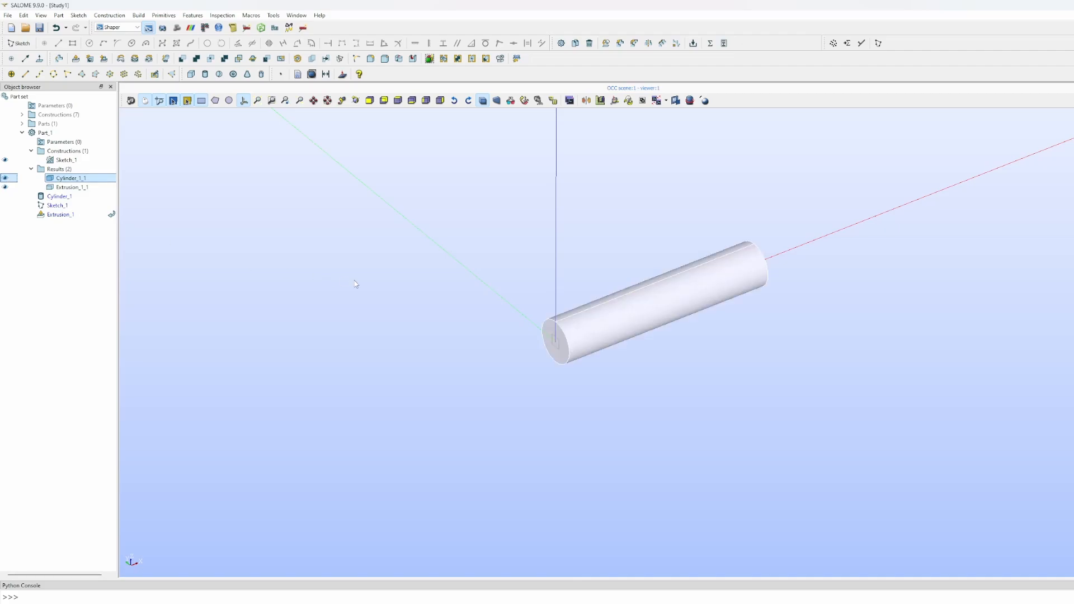
left_click_drag(472, 360, 547, 343)
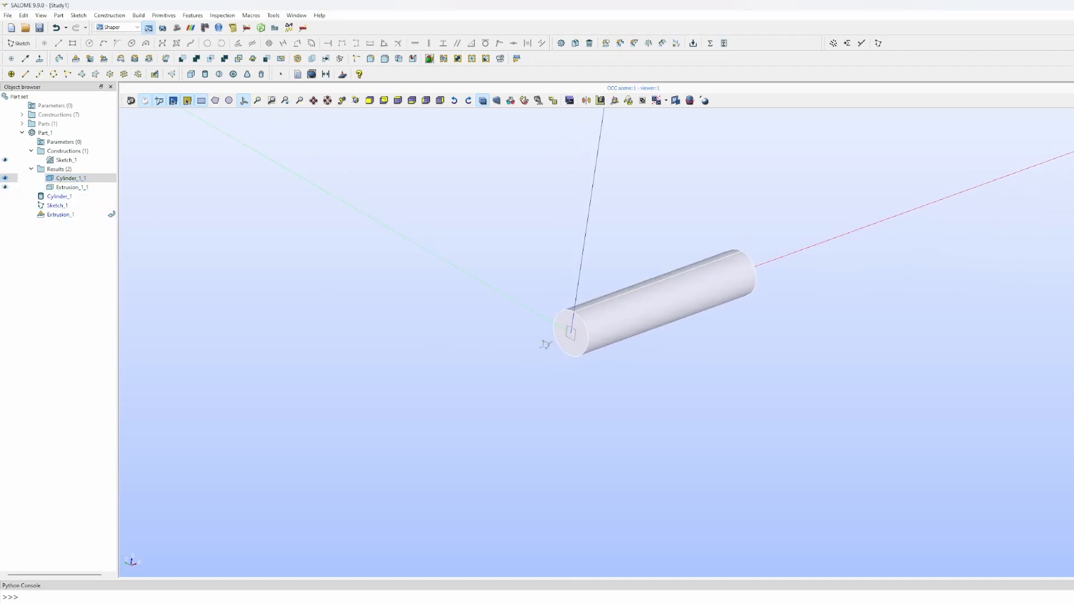
scroll(594, 334, "up", 7)
scroll(573, 331, "down", 5)
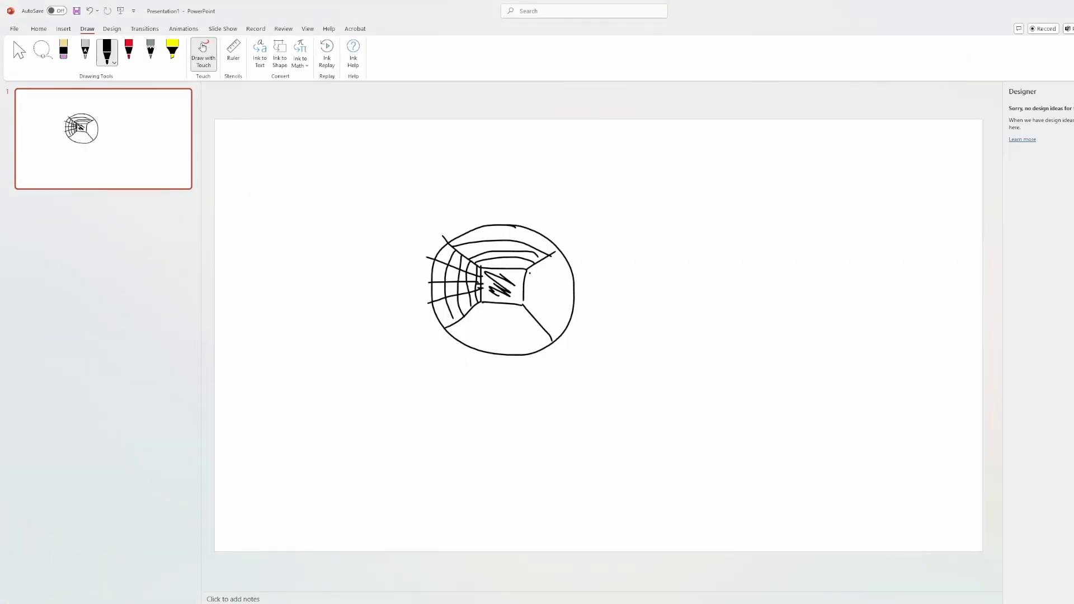
- With the red pen, trace red strokes along the top band, right side and left part of the cylinder sketch
left_click(128, 49)
mouse_move(450, 244)
left_mouse_down()
mouse_move(482, 268)
mouse_move(529, 268)
mouse_move(442, 233)
left_mouse_up()
mouse_move(559, 250)
left_mouse_down()
mouse_move(530, 268)
mouse_move(526, 295)
mouse_move(559, 358)
mouse_move(551, 254)
left_mouse_up()
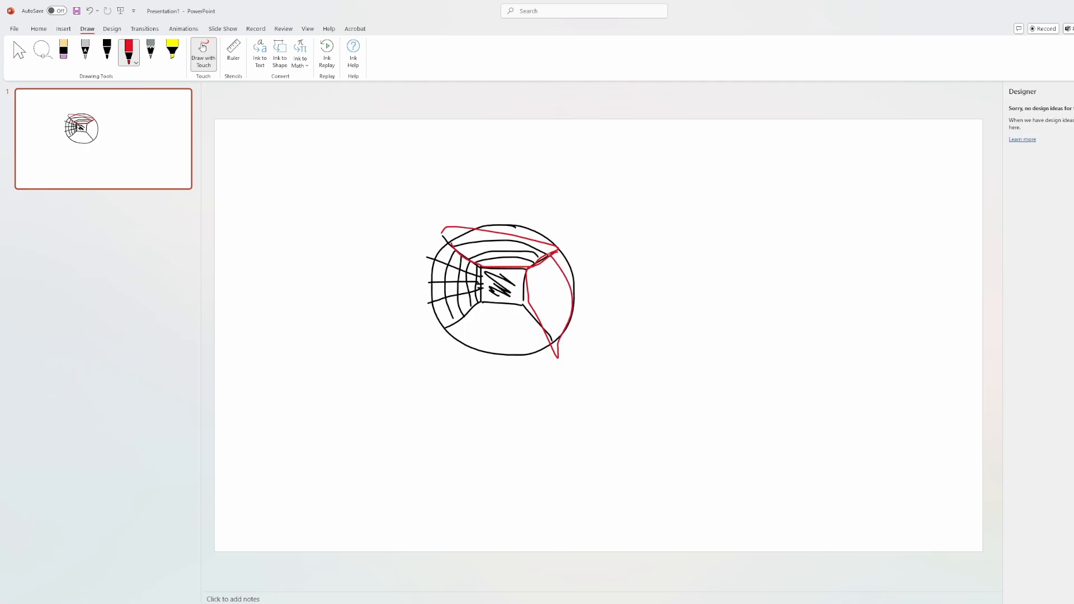
mouse_move(485, 304)
left_mouse_down()
mouse_move(518, 303)
mouse_move(484, 354)
mouse_move(446, 327)
mouse_move(482, 307)
left_mouse_up()
mouse_move(480, 270)
left_mouse_down()
mouse_move(480, 307)
mouse_move(438, 317)
mouse_move(424, 260)
mouse_move(488, 276)
left_mouse_up()
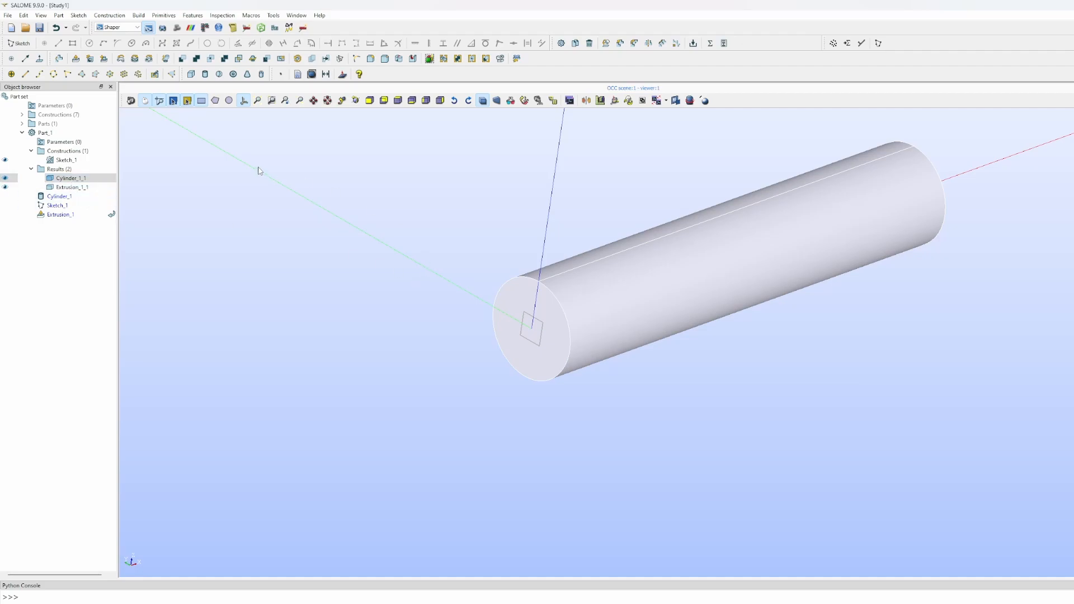
- Smash Cylinder_1_1 as main object with Extrusion_1_1 as tool, producing Smash_1_1
left_click(223, 59)
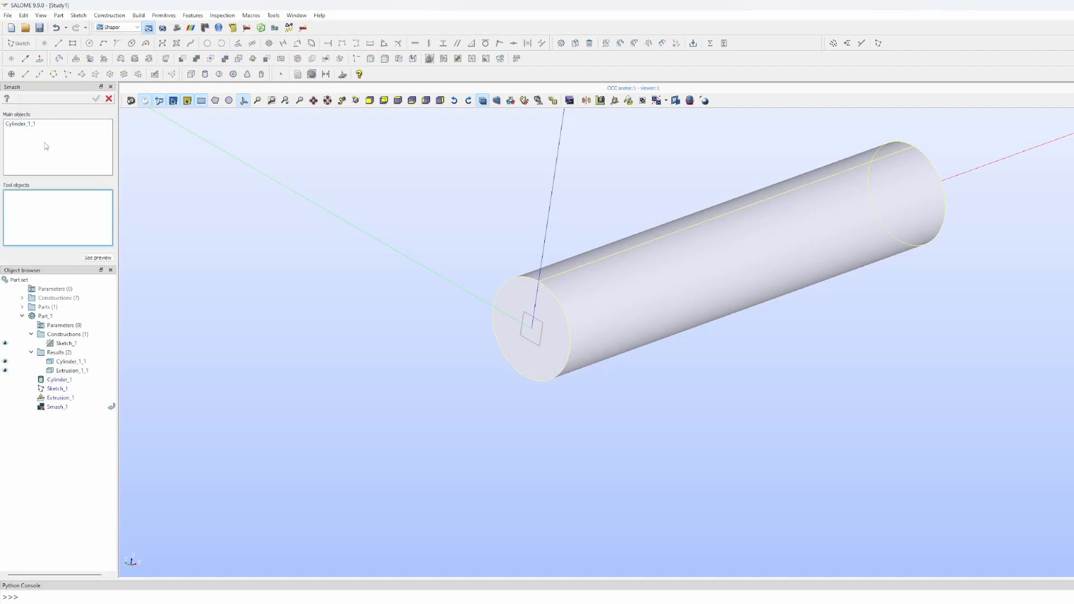
left_click(24, 133)
left_click(49, 223)
left_click(72, 370)
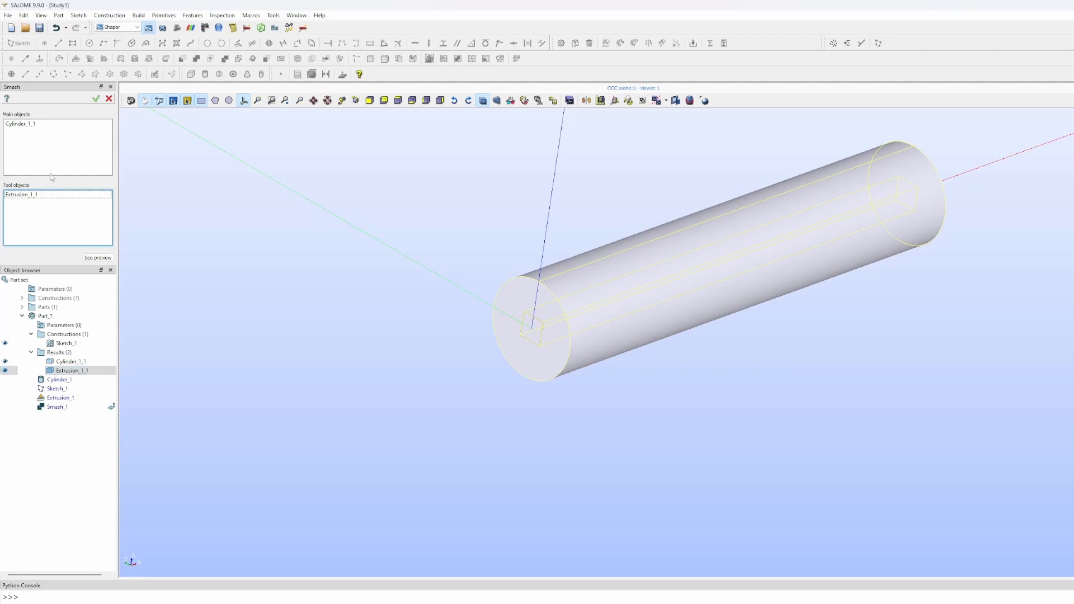
left_click(96, 99)
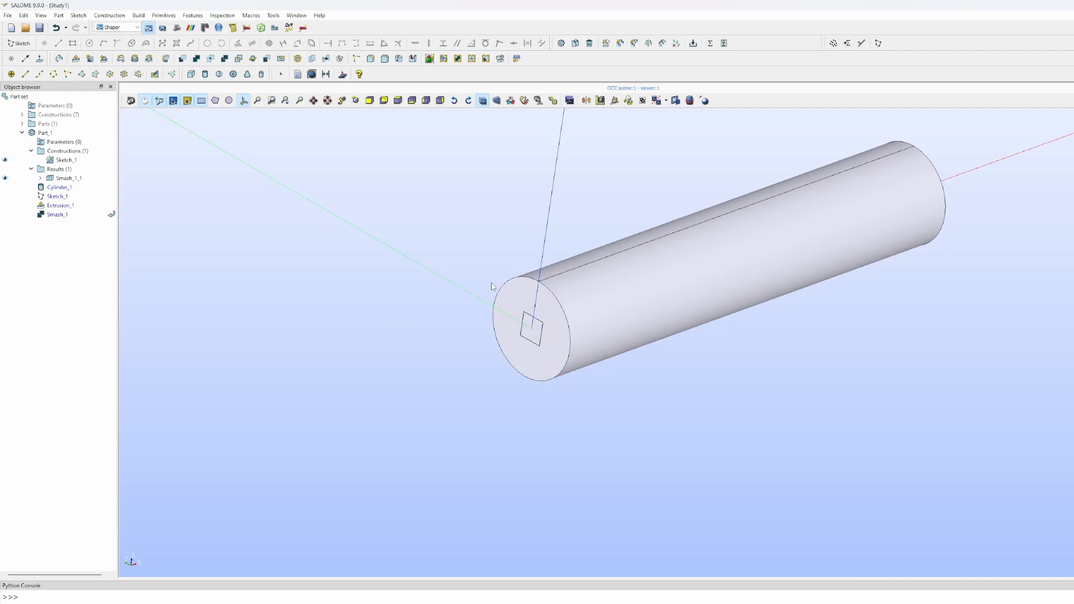
- Expand Smash_1_1 and toggle the visibility of its pieces and the square sketch to inspect each part
left_click(40, 178)
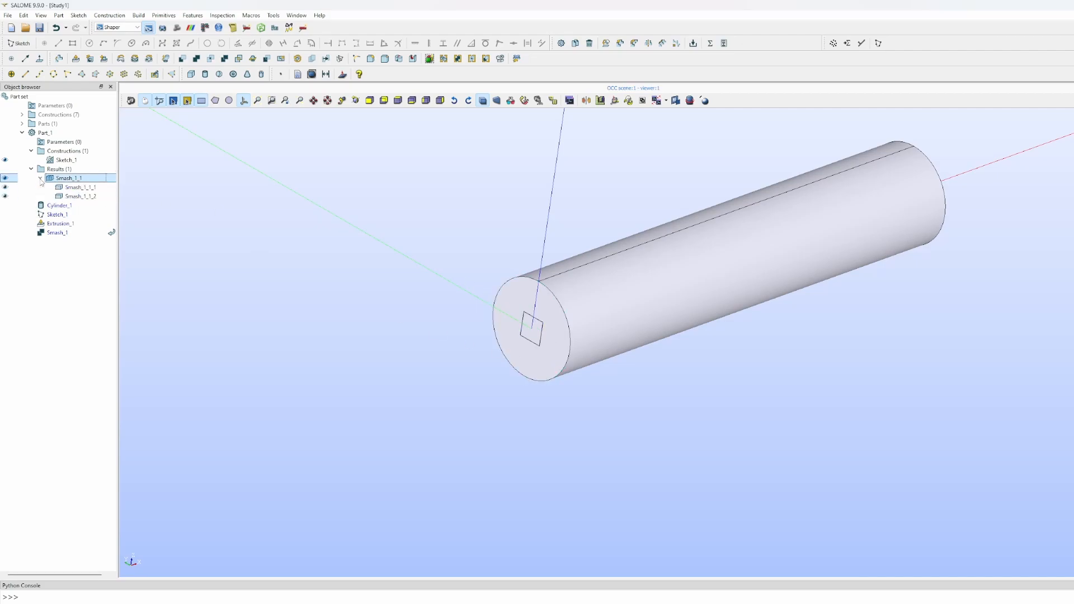
left_click(5, 188)
left_click(6, 196)
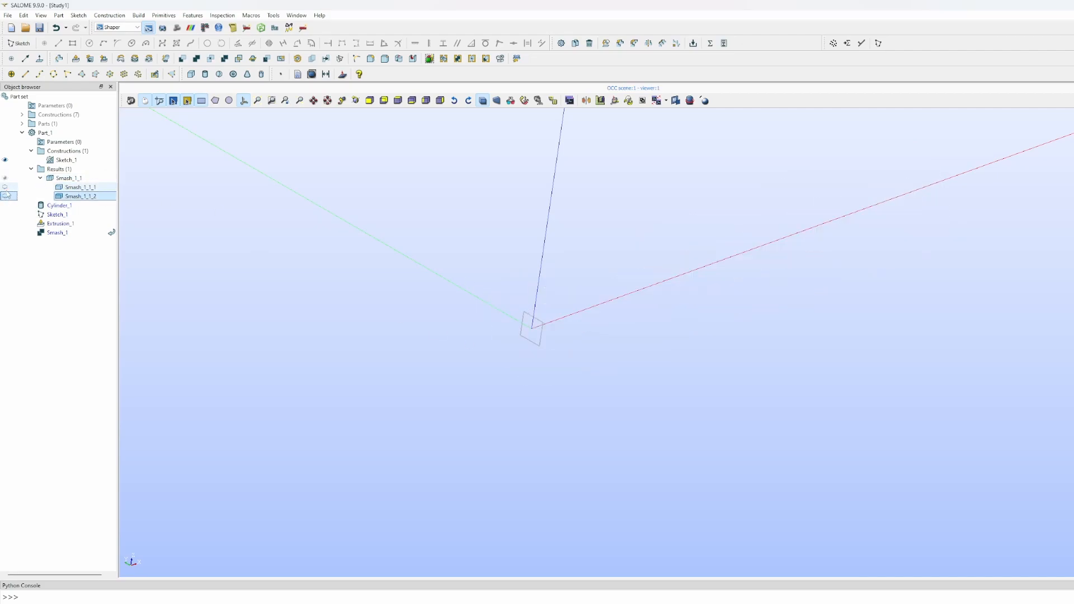
left_click(5, 160)
left_click(5, 187)
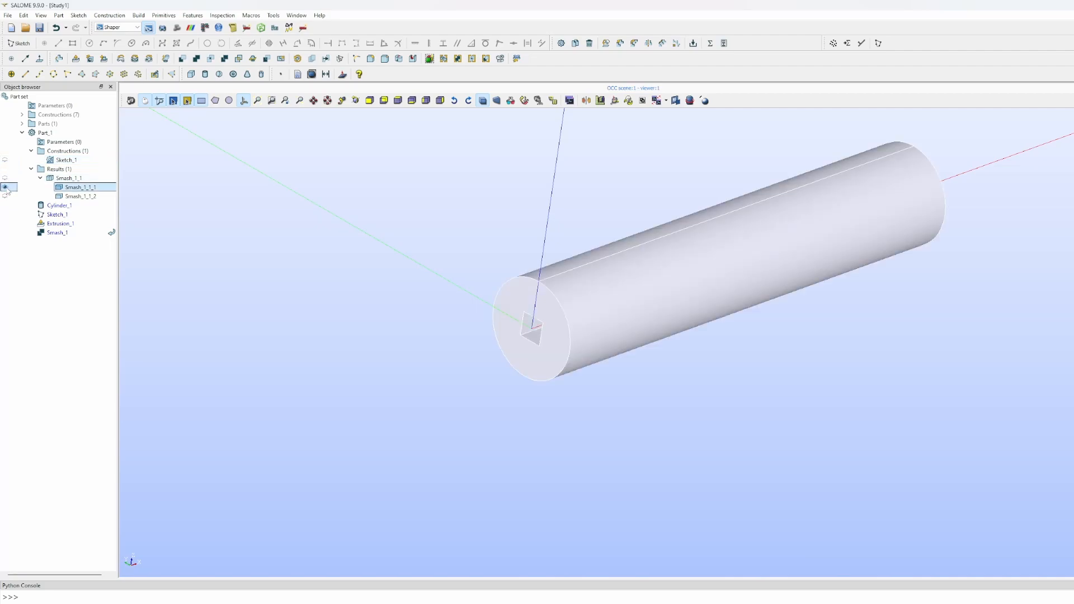
- Orbit to face the cylinder's end and leave only Smash_1_1_2 hidden to reveal the square opening
right_click_drag(456, 321, 643, 290, "ctrl")
scroll(681, 300, "up", 9)
scroll(531, 294, "down", 7)
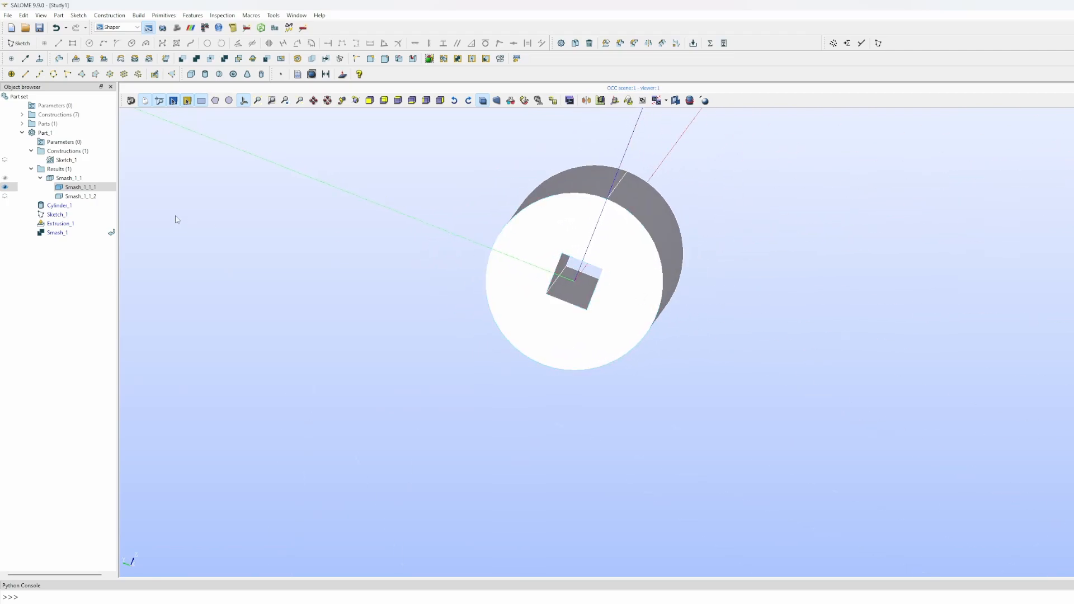
left_click(5, 196)
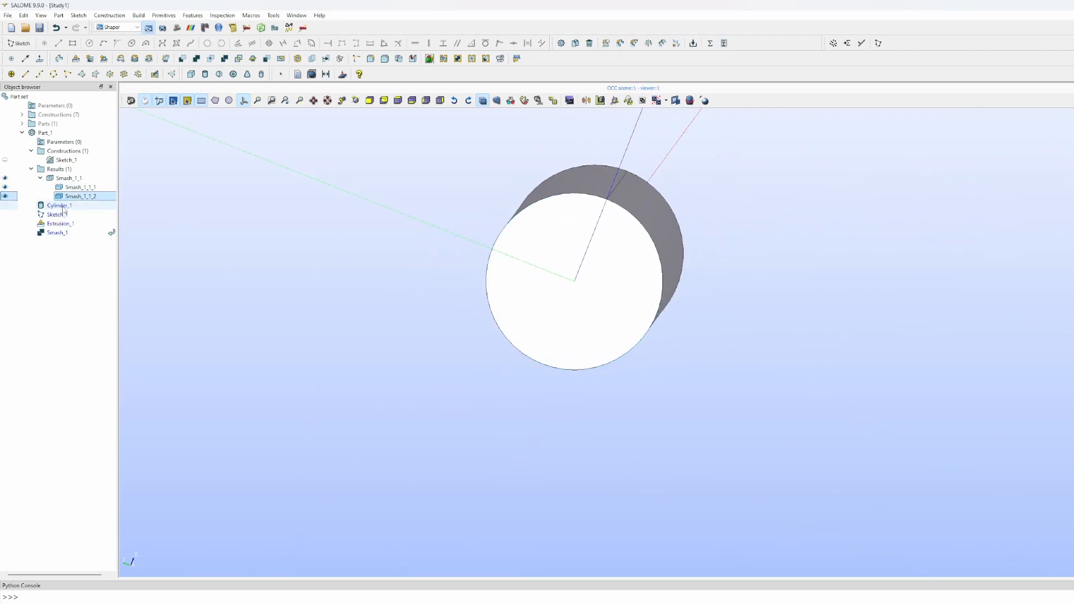
left_click(9, 190)
left_click(5, 187)
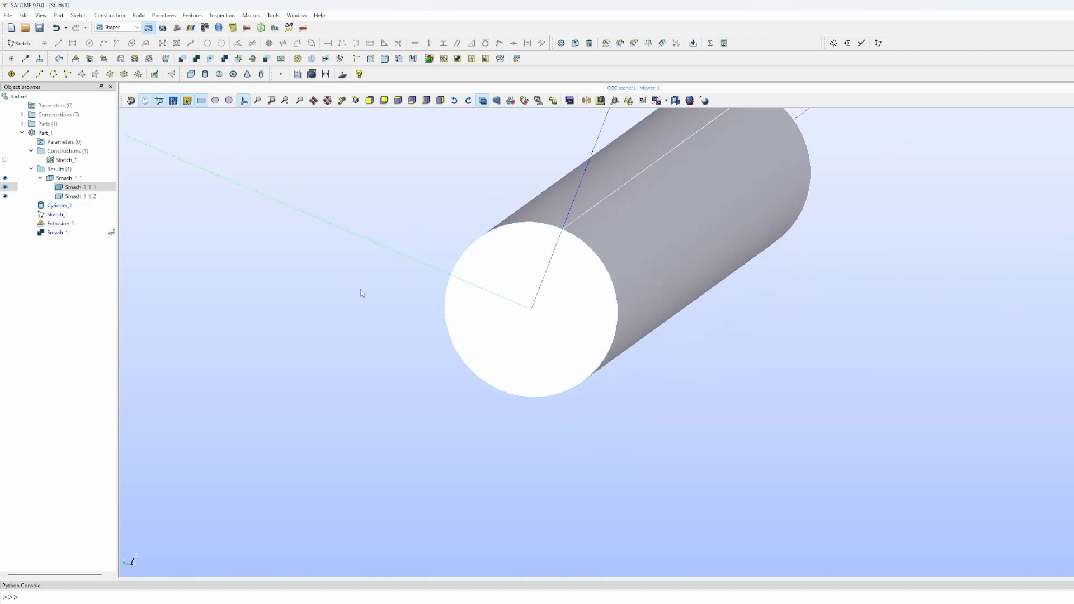
left_click(5, 196)
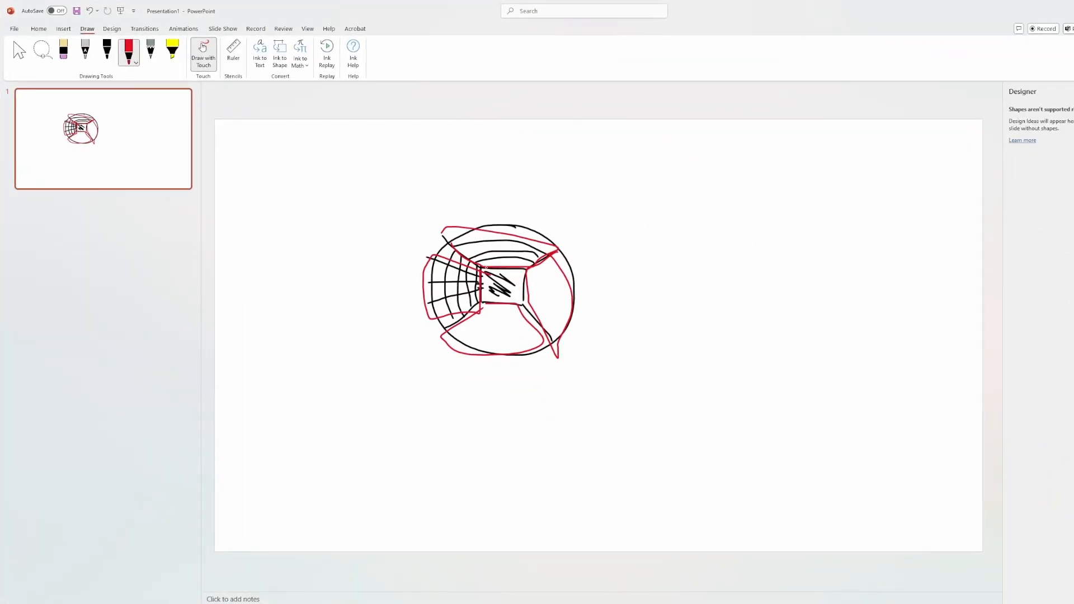
- Draw a straight red line on the sketch leading into the central square
left_click_drag(382, 206, 474, 262)
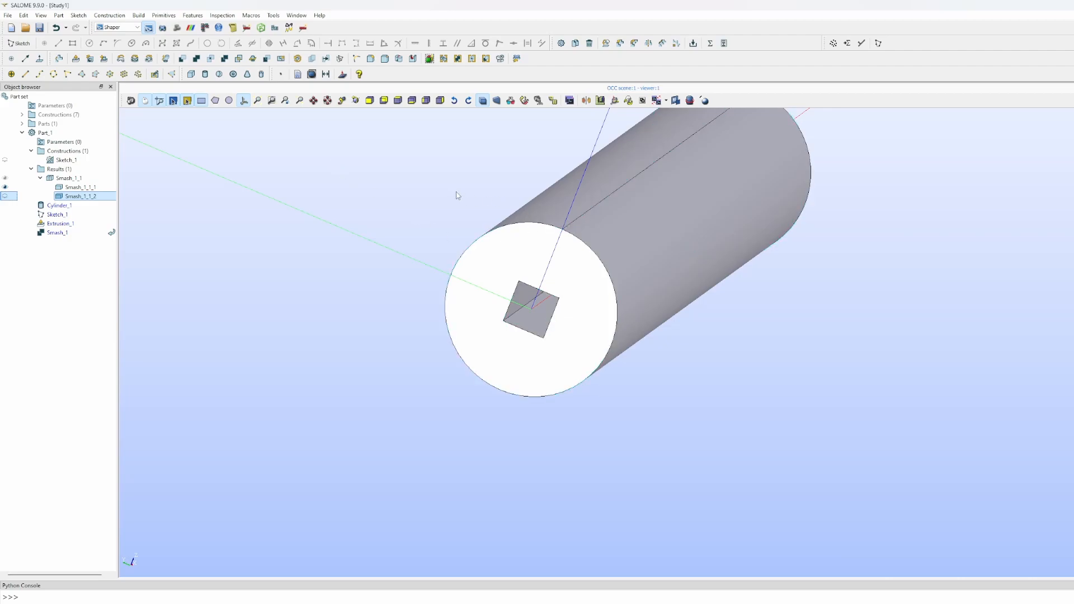
- Delete the Smash_1 feature from the Object browser
middle_click_drag(457, 194, 456, 238, "ctrl")
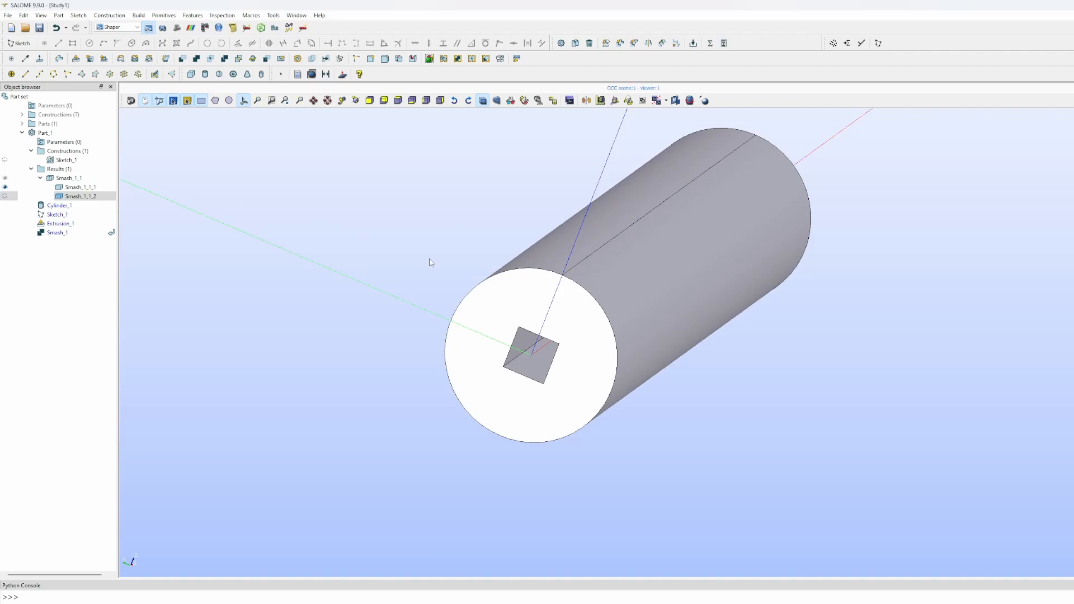
left_click(60, 233)
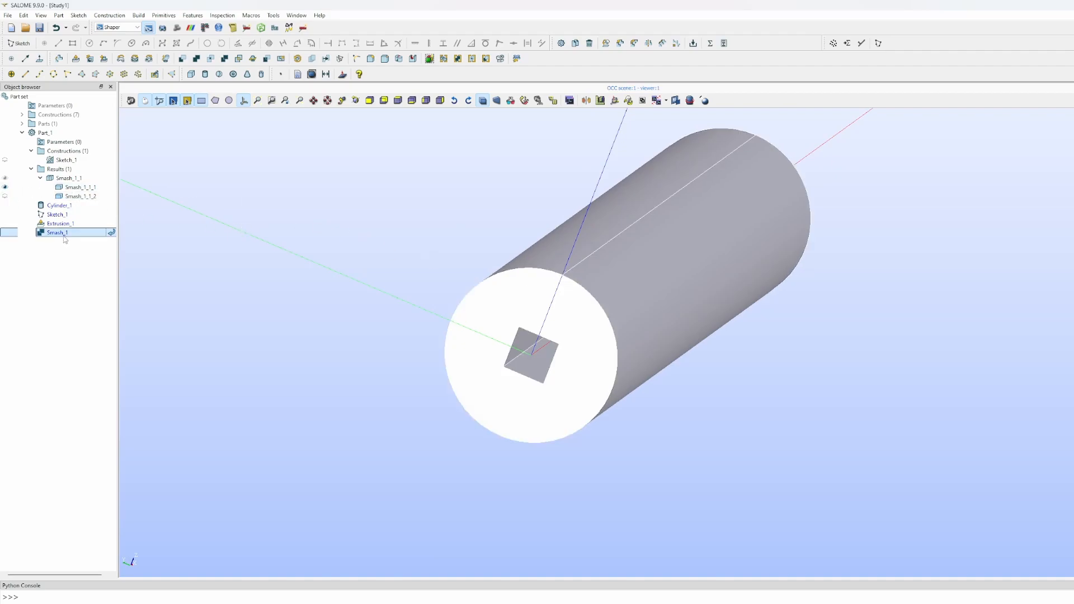
key("Delete")
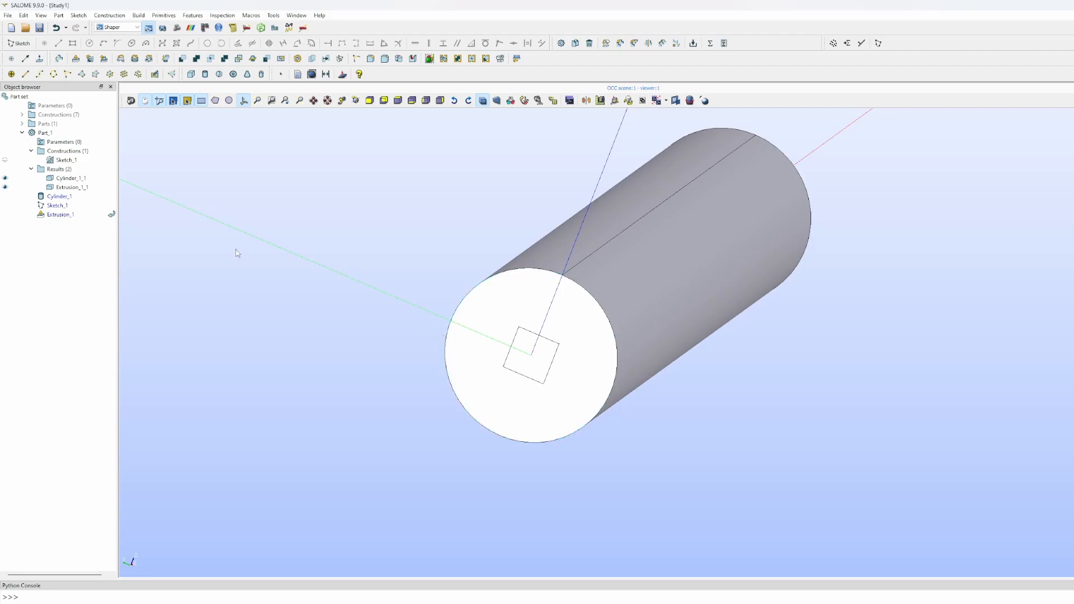
- Toggle Cylinder_1_1 and Extrusion_1_1 visibility off and on, select Extrusion_1_1, and zoom out to the whole cylinder
left_click(5, 187)
left_click(5, 178)
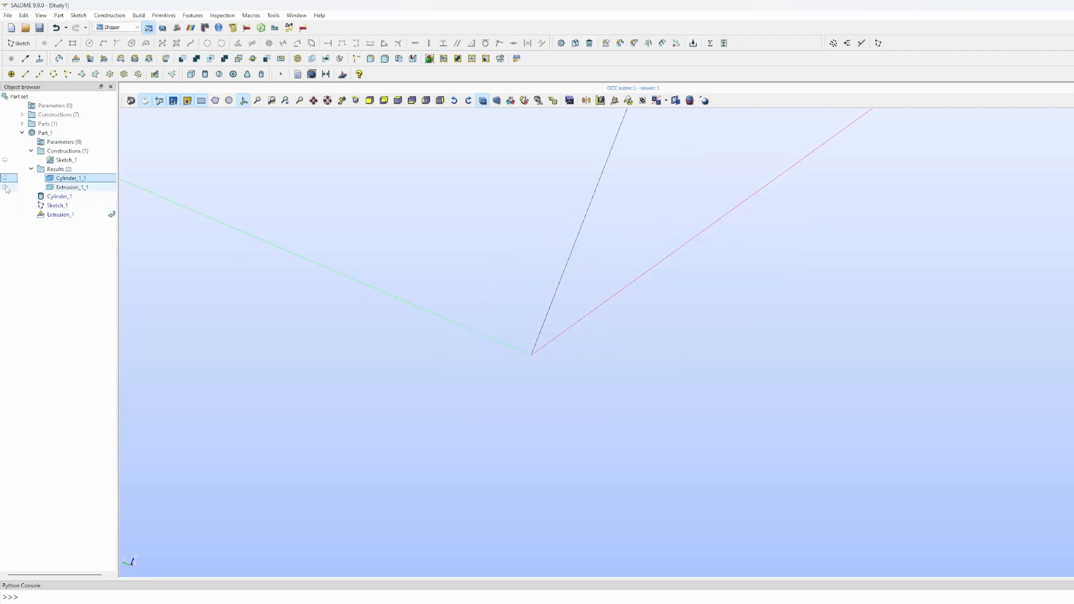
left_click(5, 187)
left_click(5, 178)
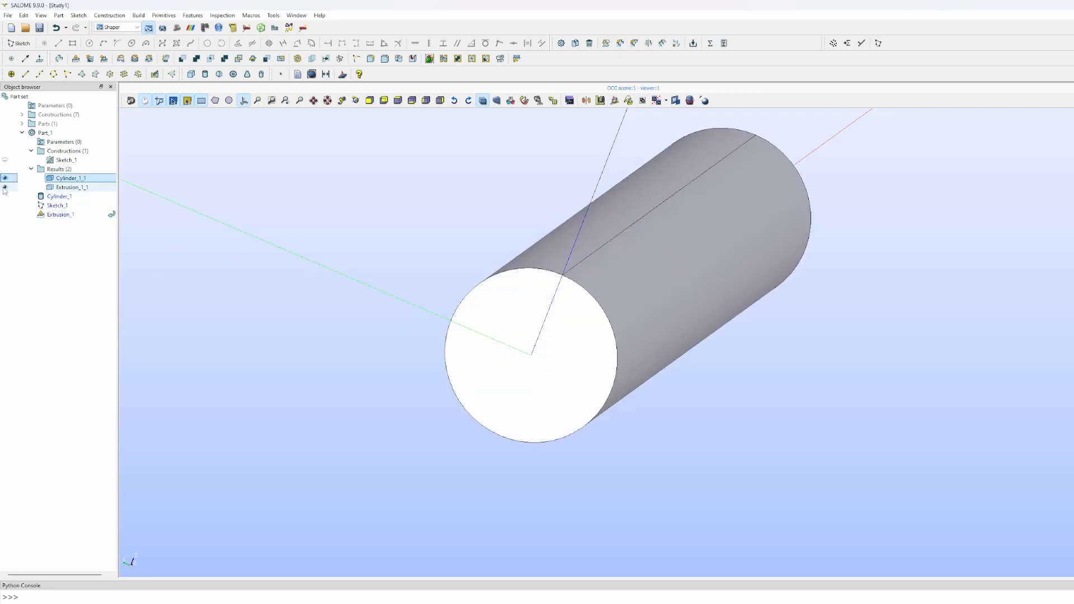
left_click(5, 188)
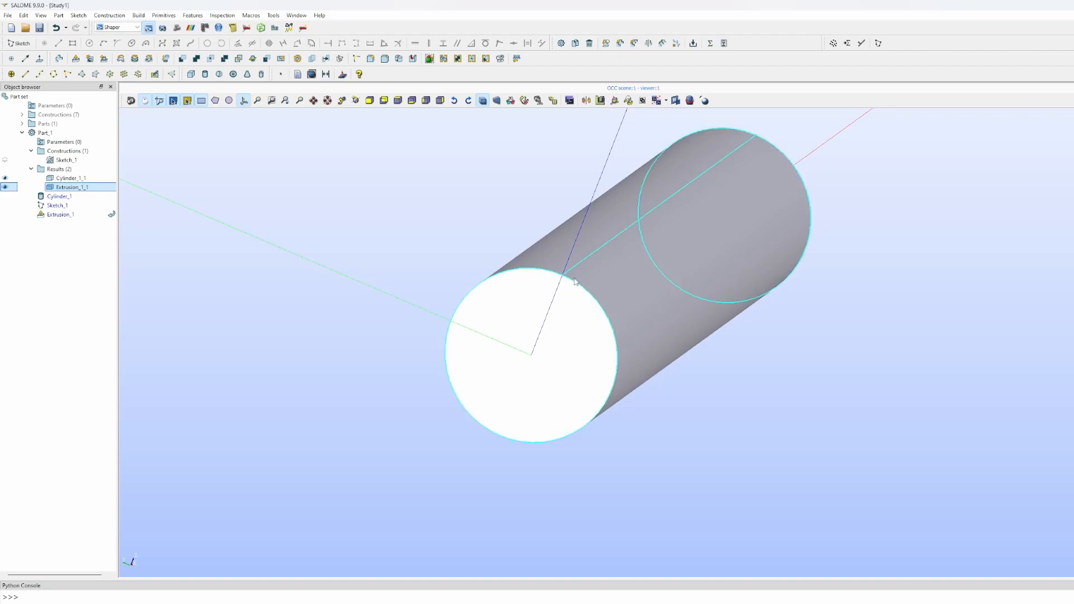
scroll(739, 261, "down", 5)
middle_click_drag(775, 266, 718, 342)
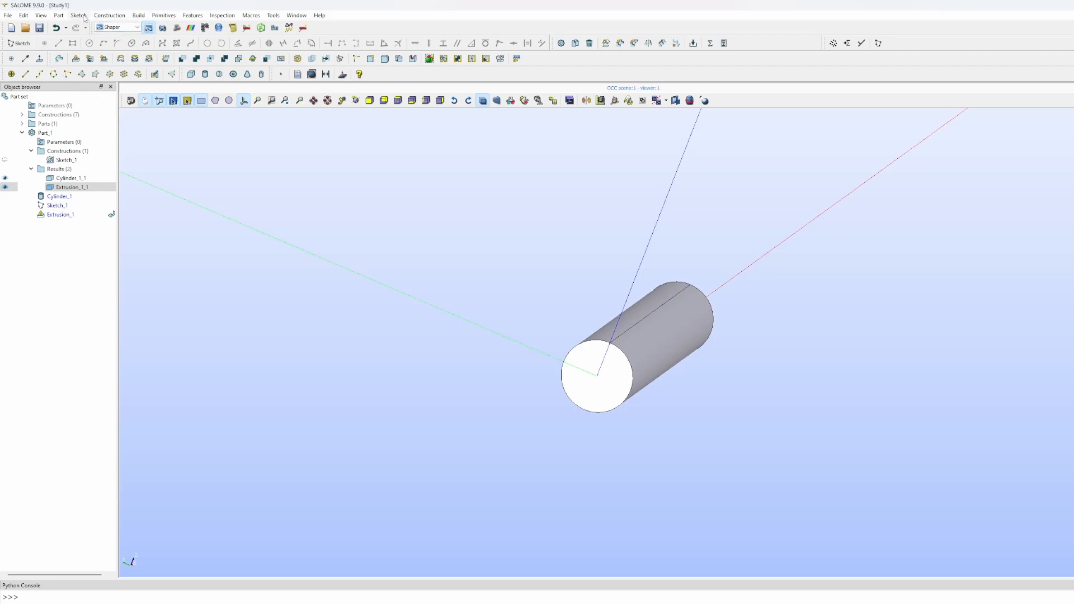
left_click(59, 15)
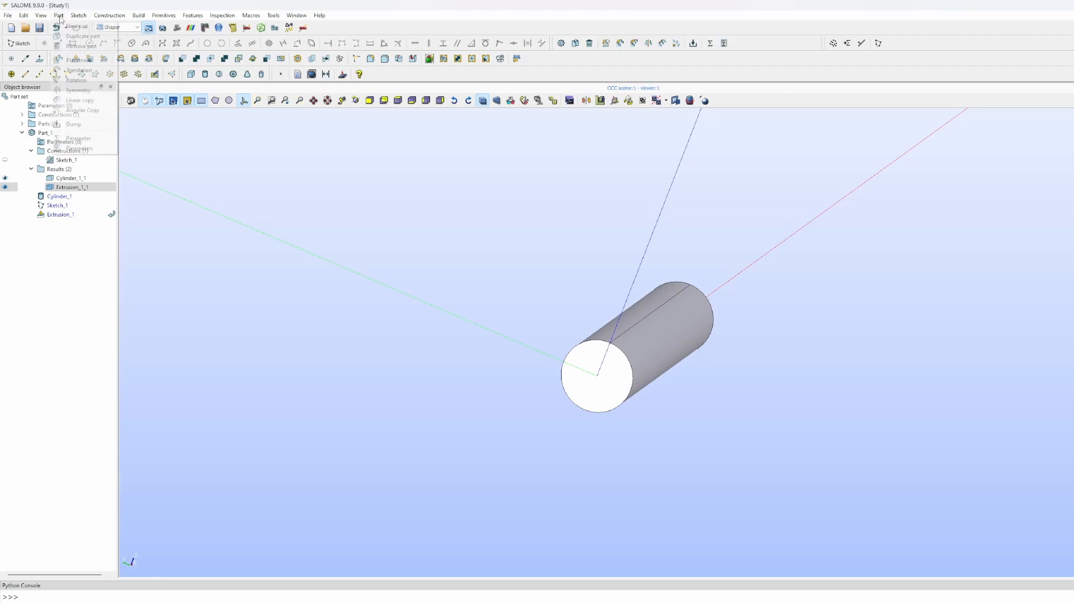
left_click(75, 71)
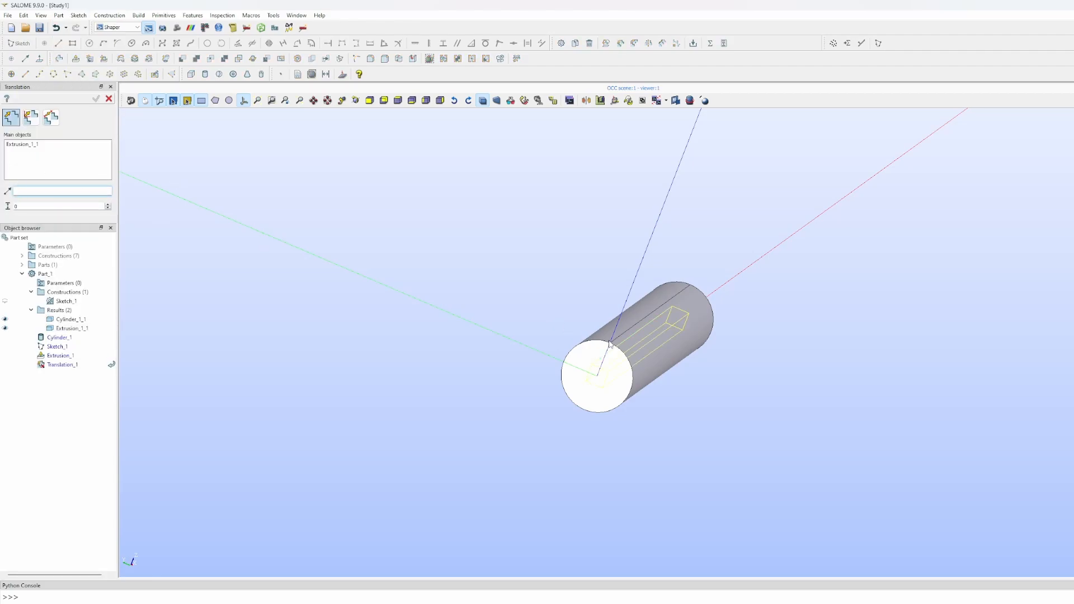
left_click(36, 146)
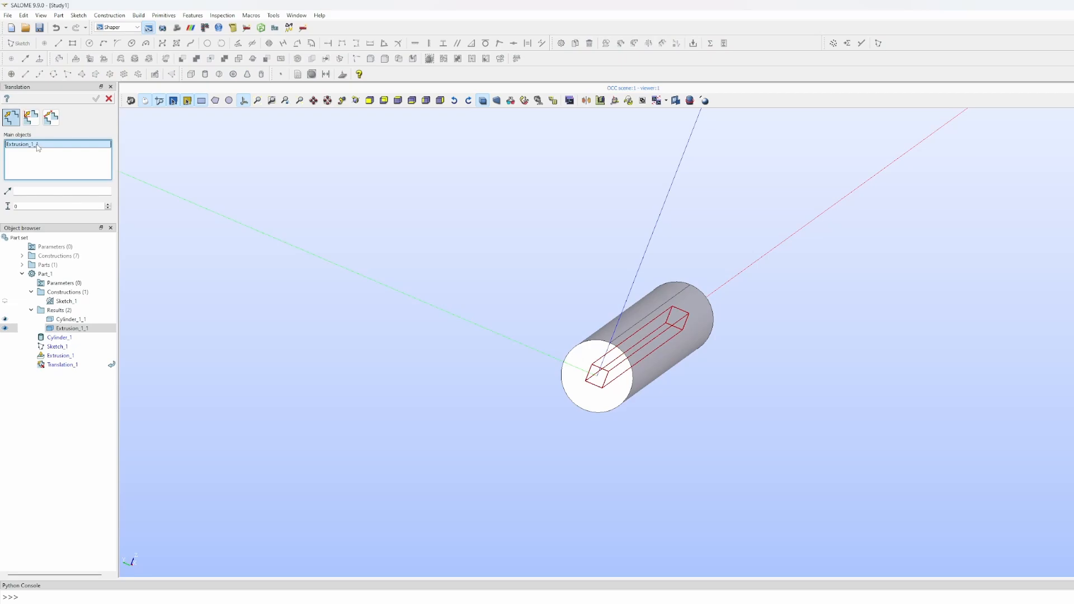
key("Delete")
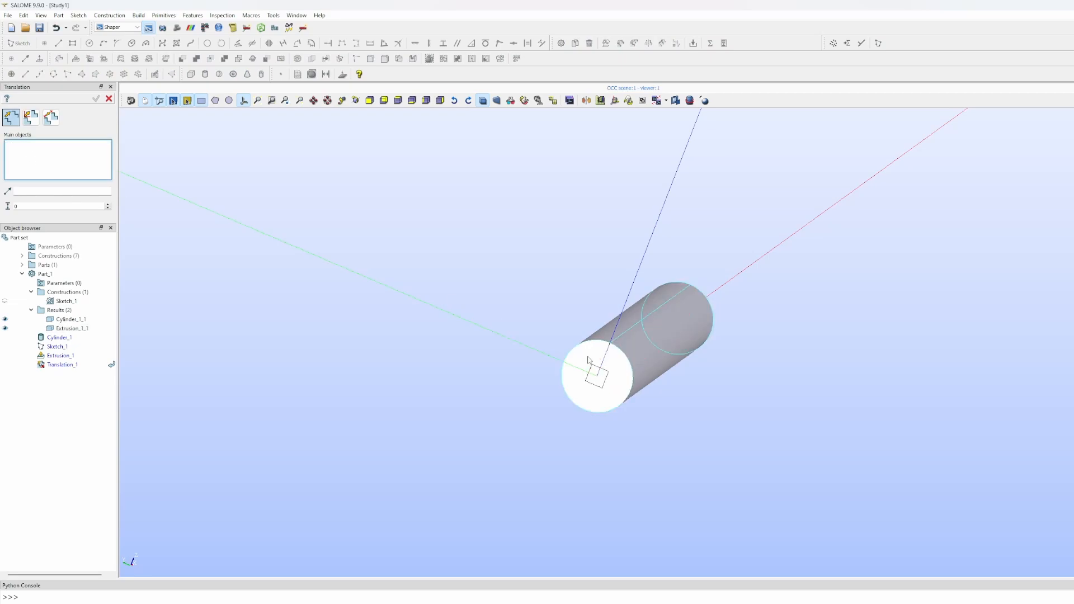
left_click(601, 336)
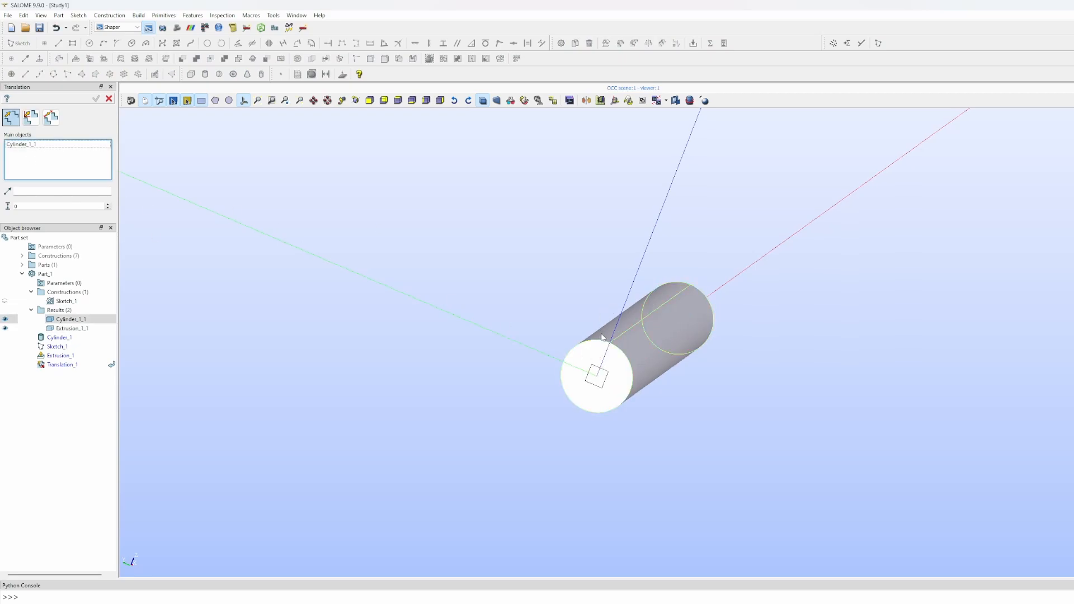
left_click(24, 192)
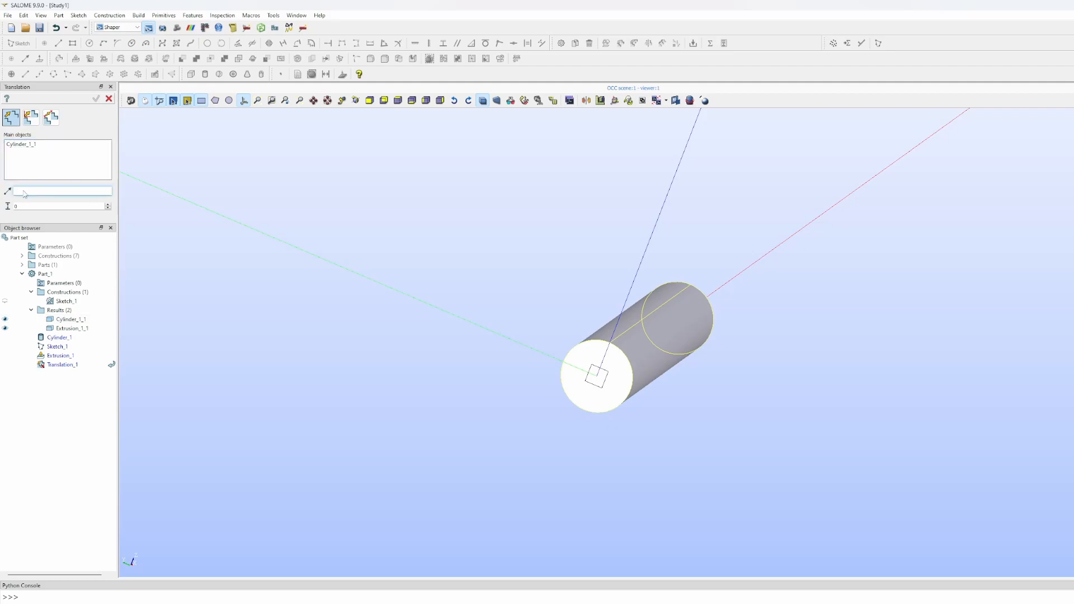
left_click(798, 237)
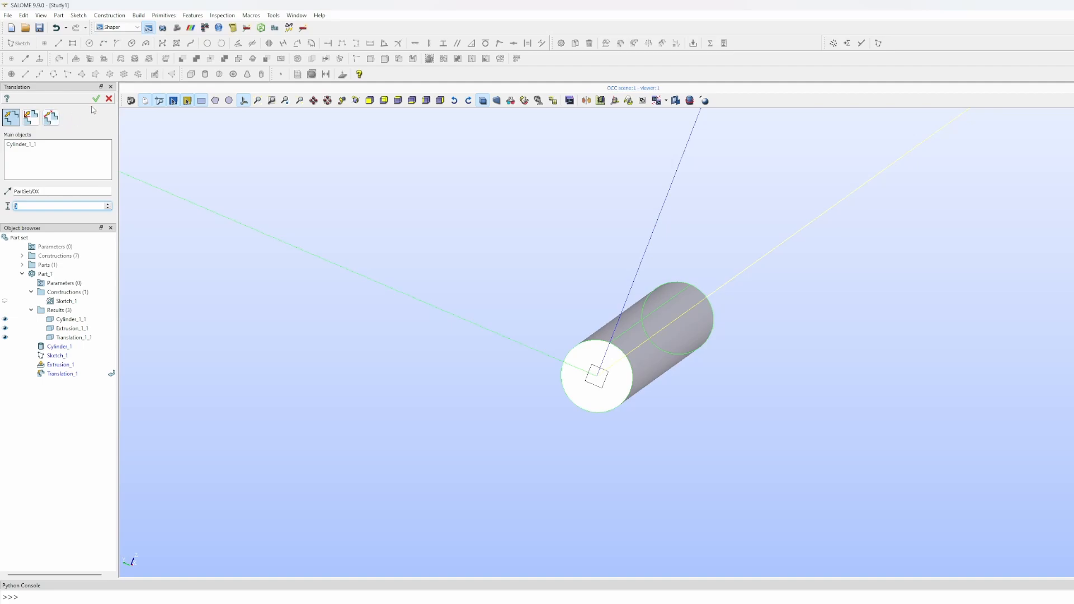
left_click(109, 99)
left_click(591, 333)
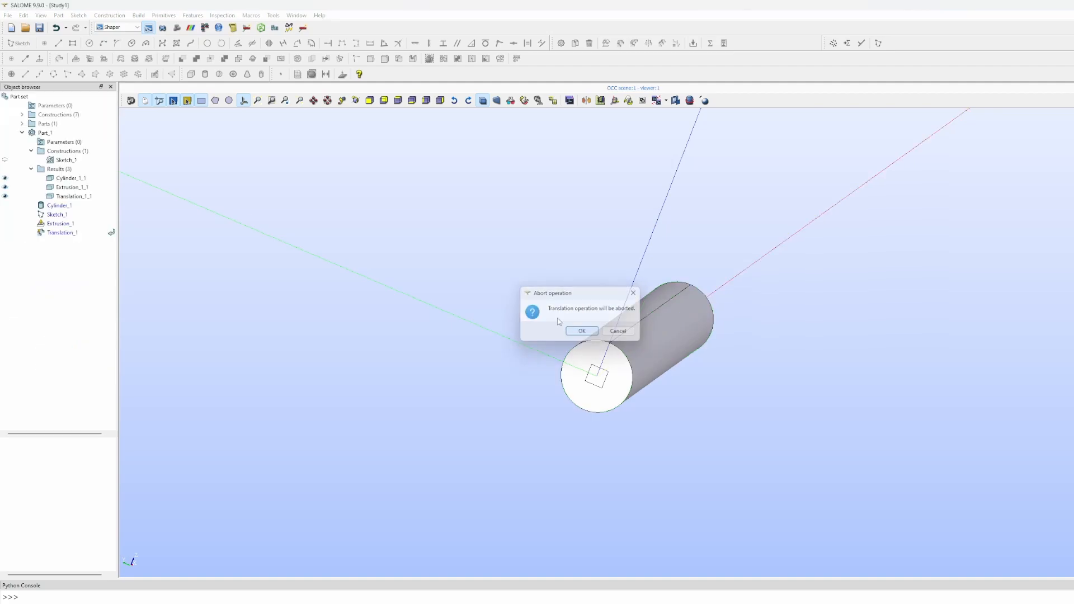
left_click(78, 15)
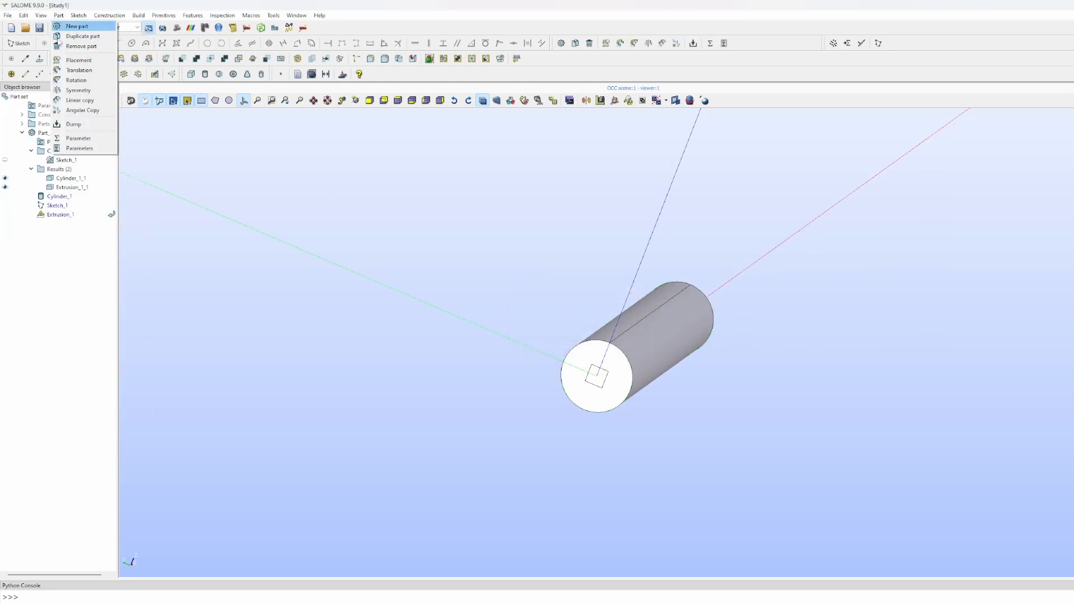
- Rotate Cylinder_1_1 by 45 degrees about the OX axis, creating Rotation_1
left_click(73, 79)
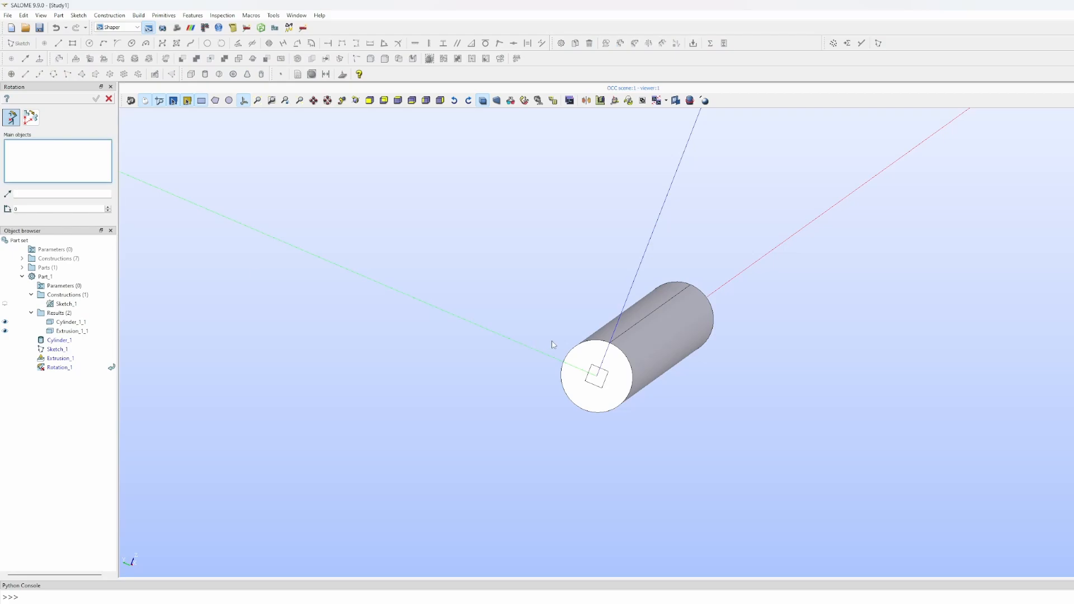
left_click(575, 359)
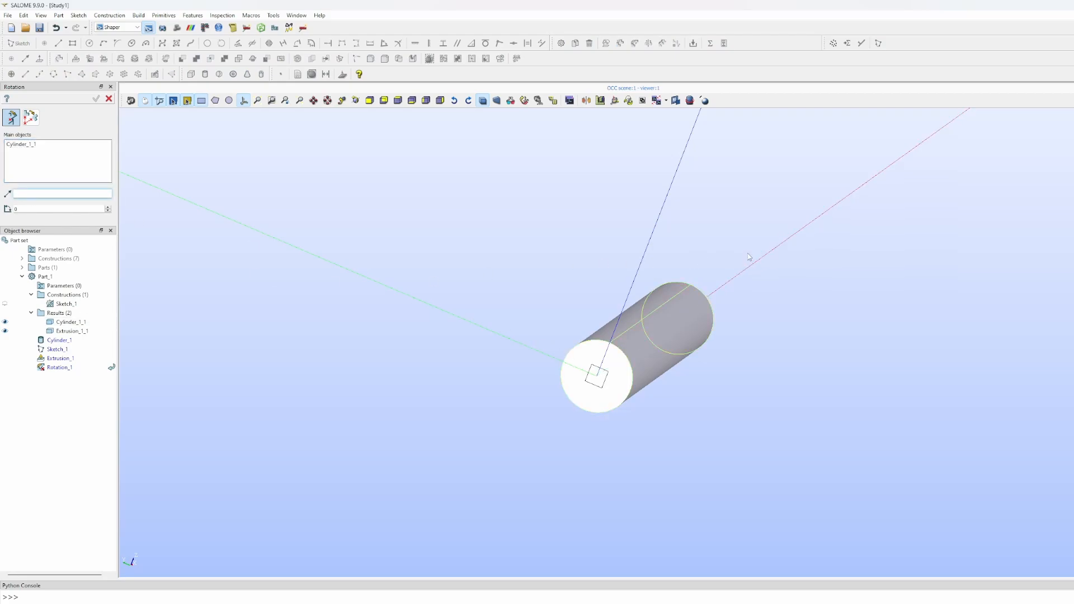
left_click(731, 279)
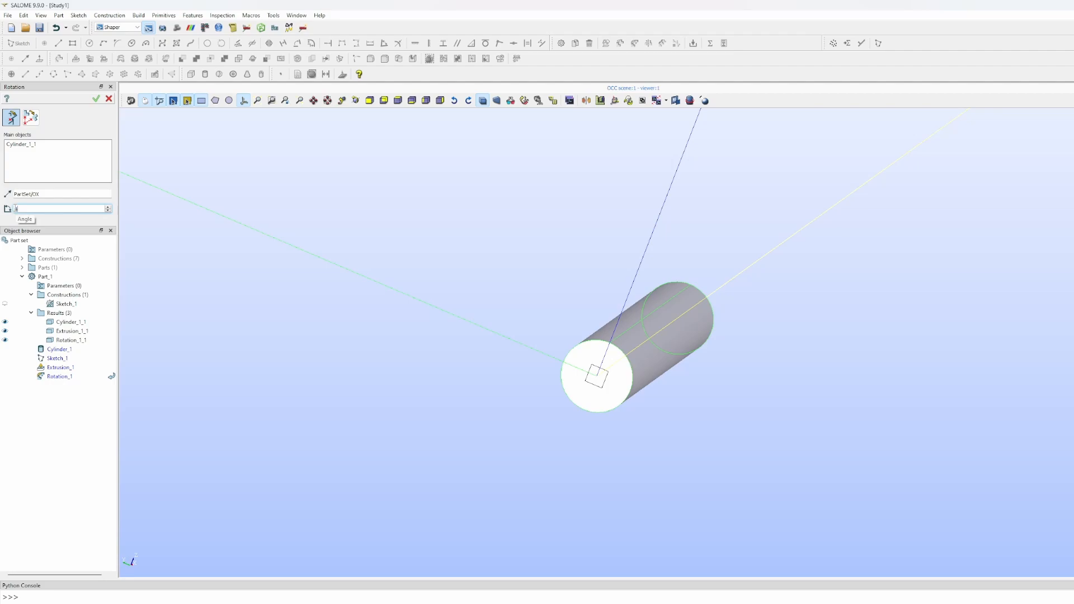
type("45")
left_click(97, 99)
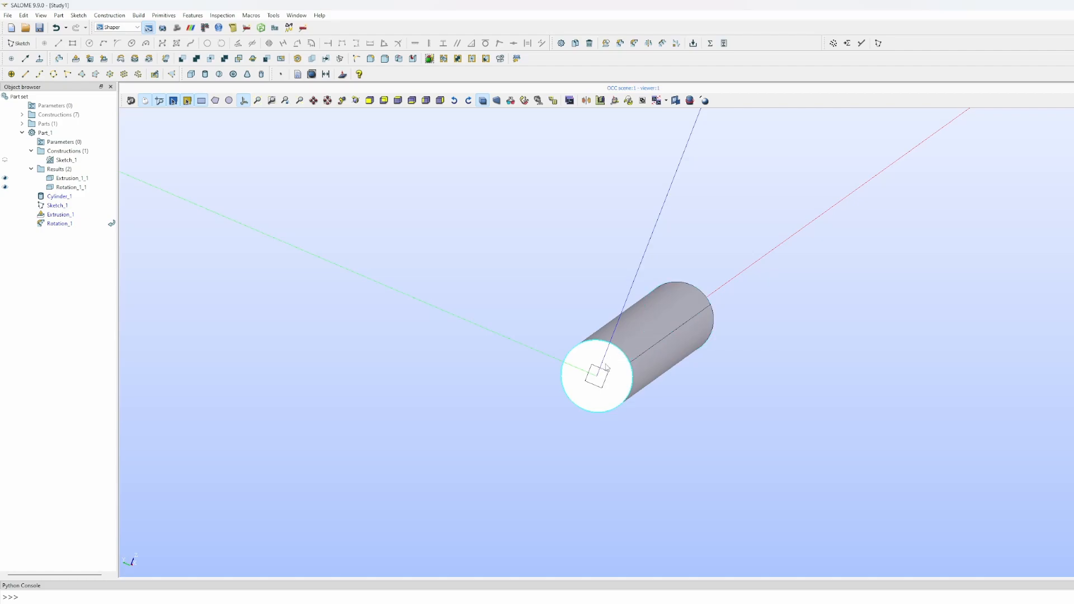
mouse_move(755, 335)
right_mouse_down("ctrl")
mouse_move(773, 319)
mouse_move(753, 325)
right_mouse_up("ctrl")
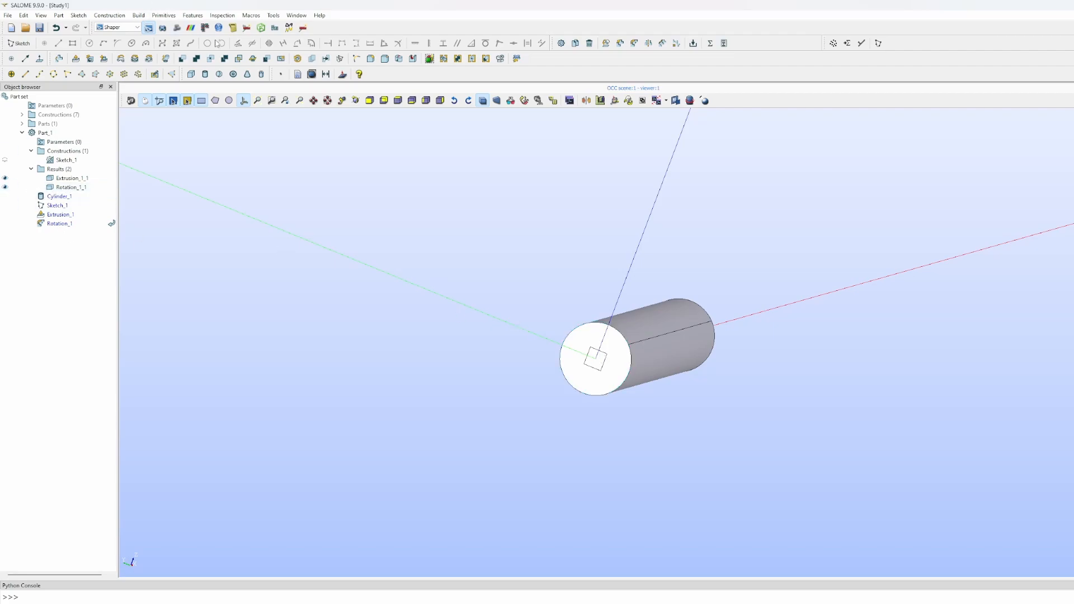
- Smash the rotated cylinder Rotation_1_1 with Extrusion_1_1 as tool object
left_click(224, 59)
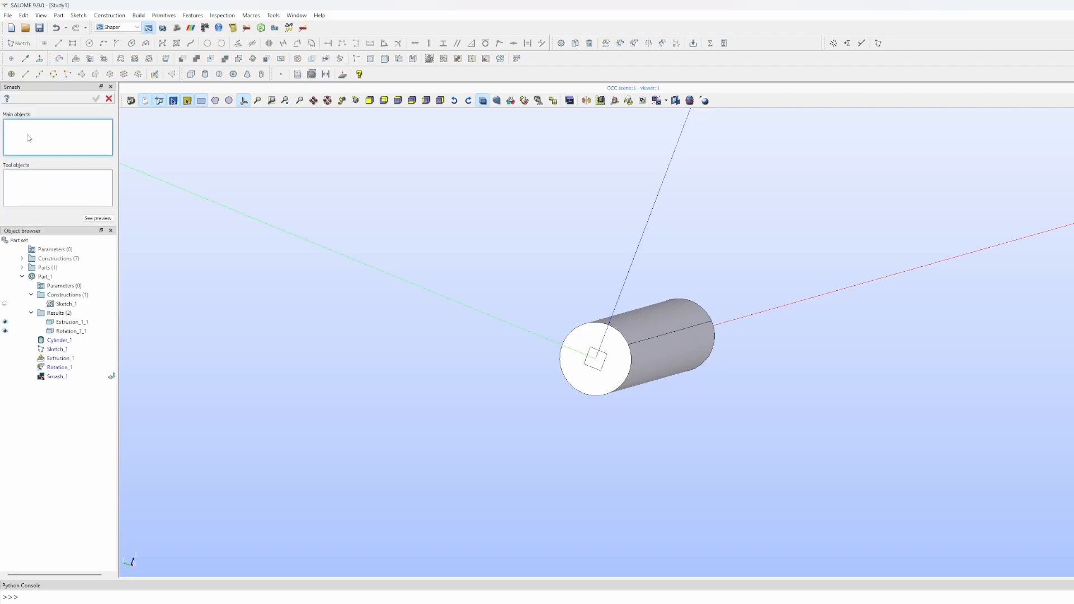
left_click(588, 330)
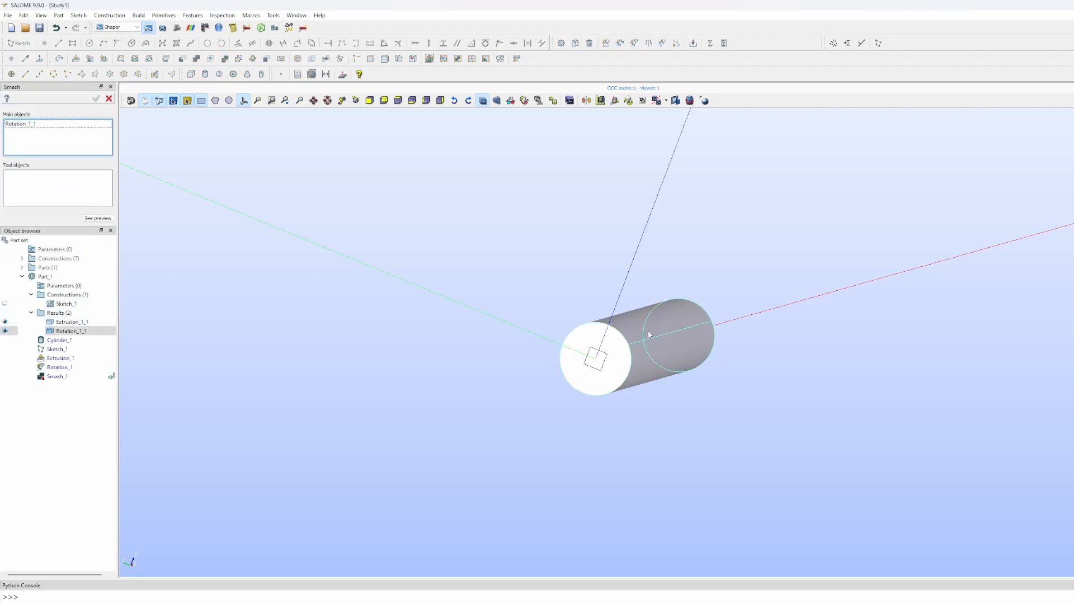
left_click(51, 190)
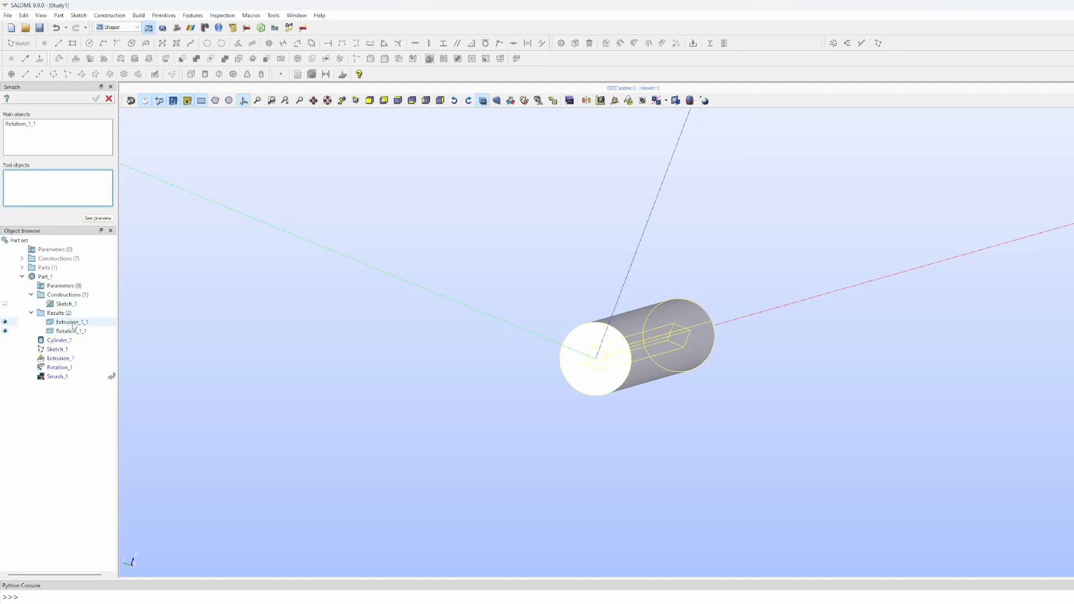
left_click(71, 322)
left_click(96, 98)
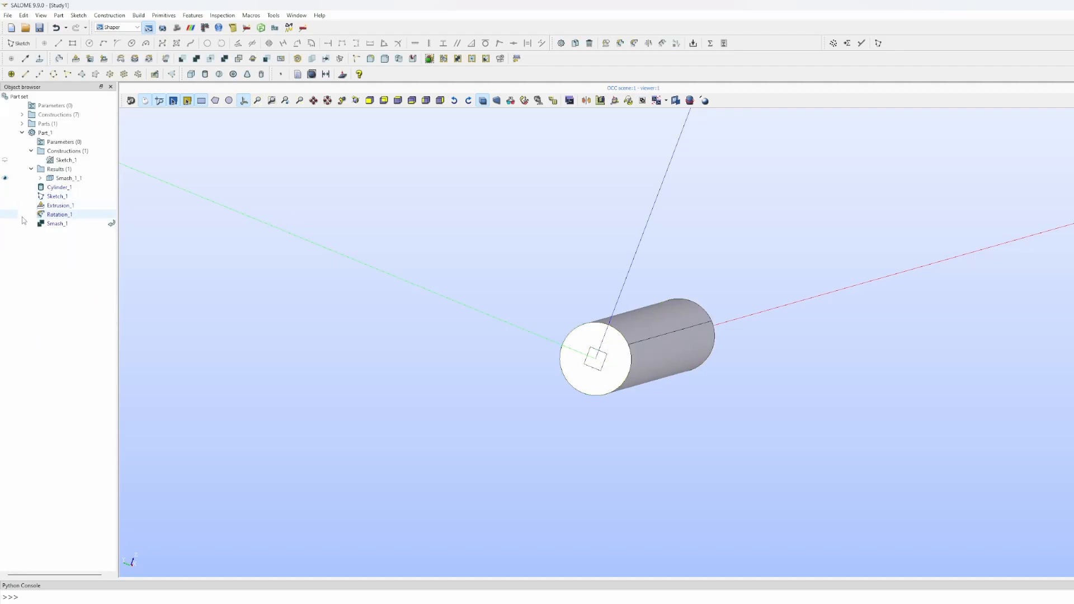
- Expand Smash_1_1 and hide its inner piece Smash_1_1_2
left_click(40, 178)
left_click(78, 196)
left_click(5, 196)
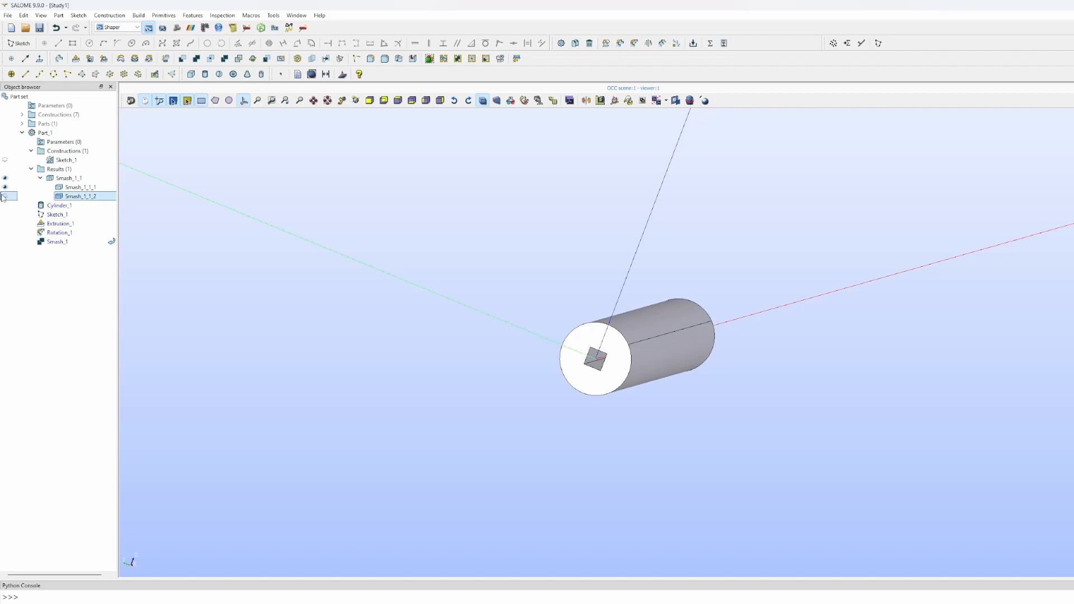
scroll(619, 372, "up", 5)
scroll(619, 369, "down", 3)
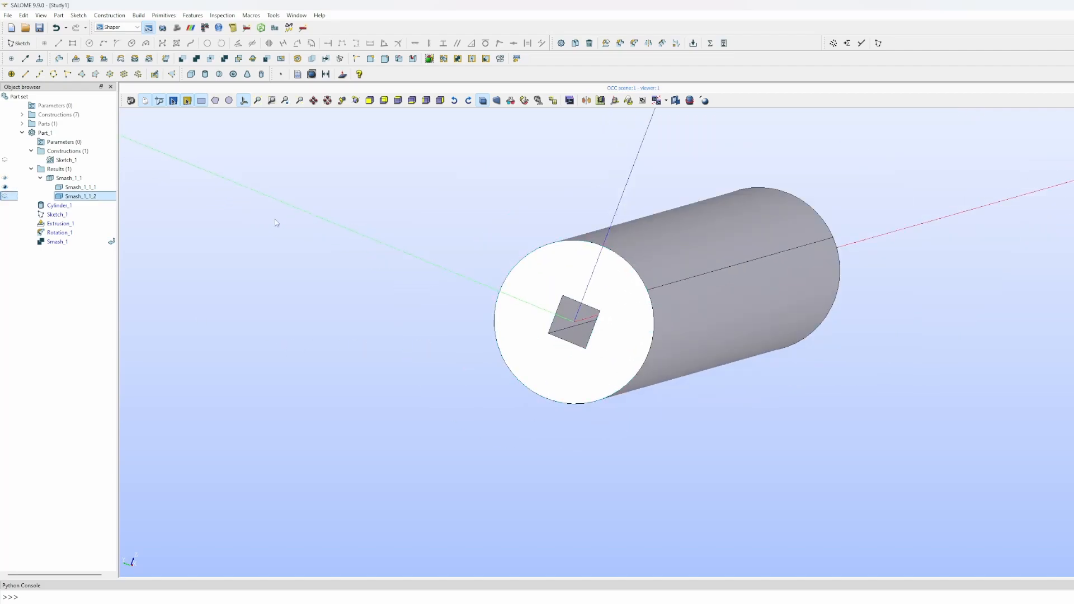
- Save the study as pipe_structured_live.hdf in 00_In_progress > 02_Salome_Tutorials > 08_pipe_structured
left_click(40, 28)
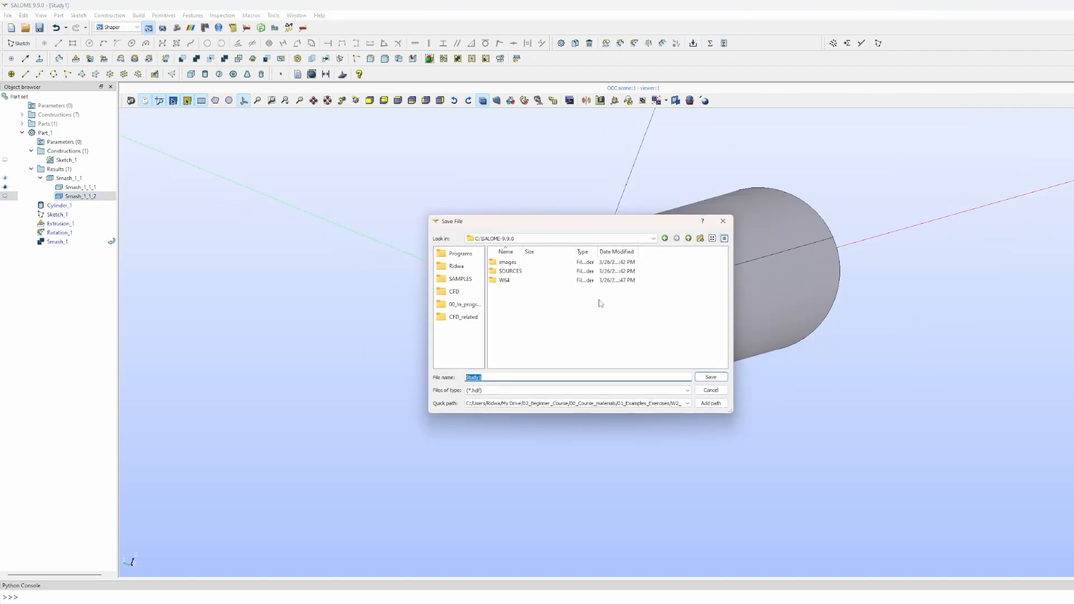
left_click(460, 305)
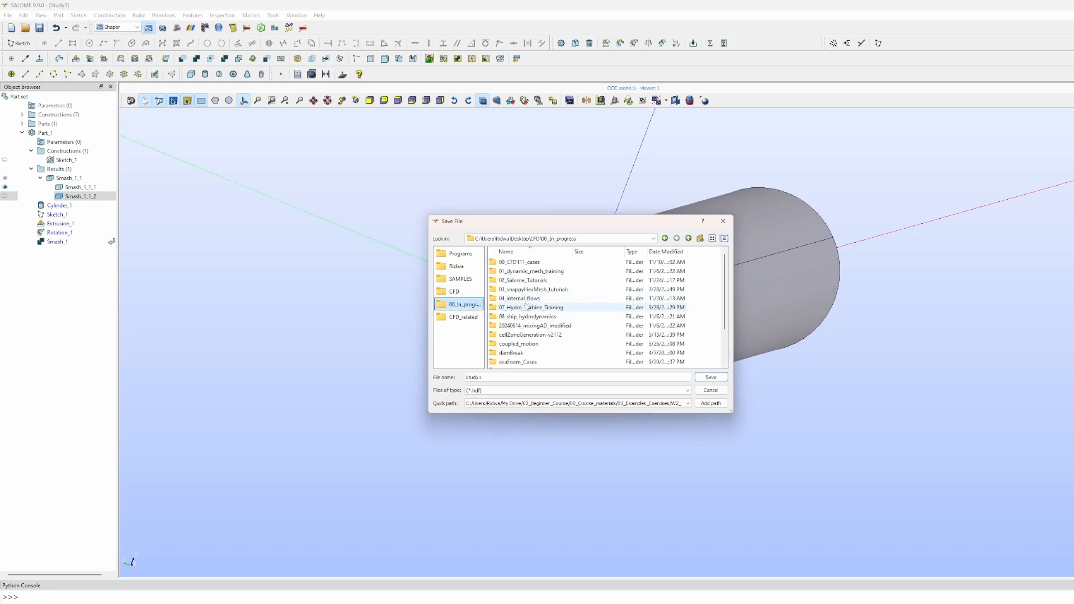
double_click(524, 280)
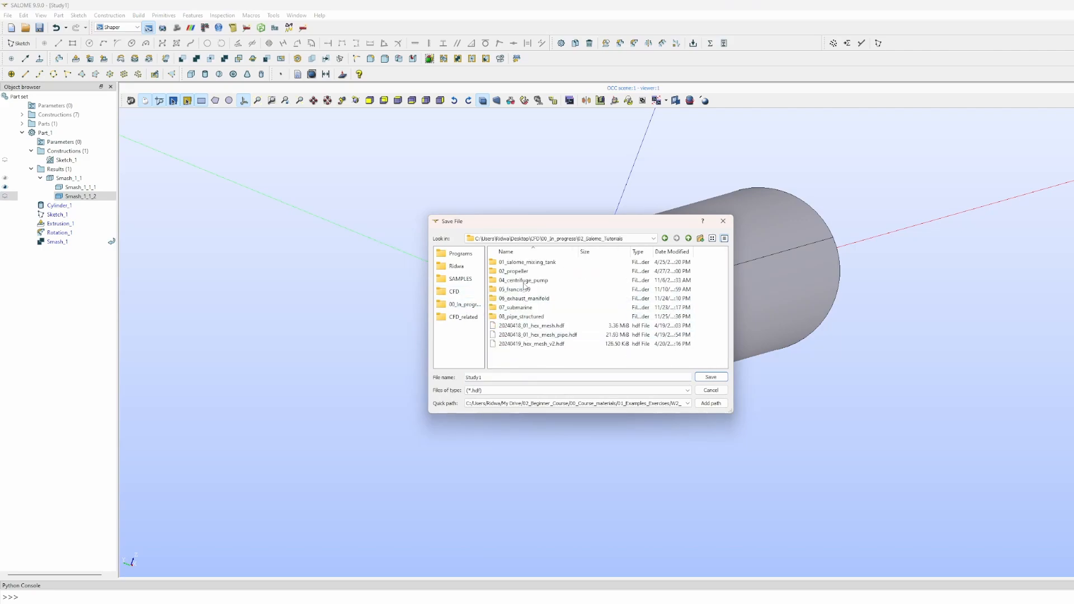
double_click(524, 315)
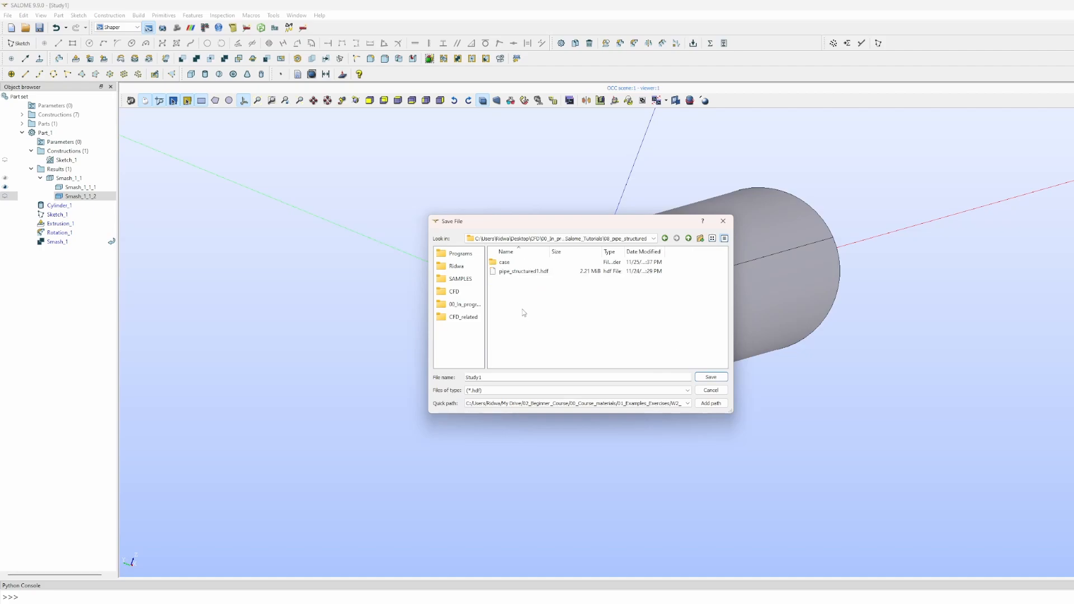
left_click(520, 271)
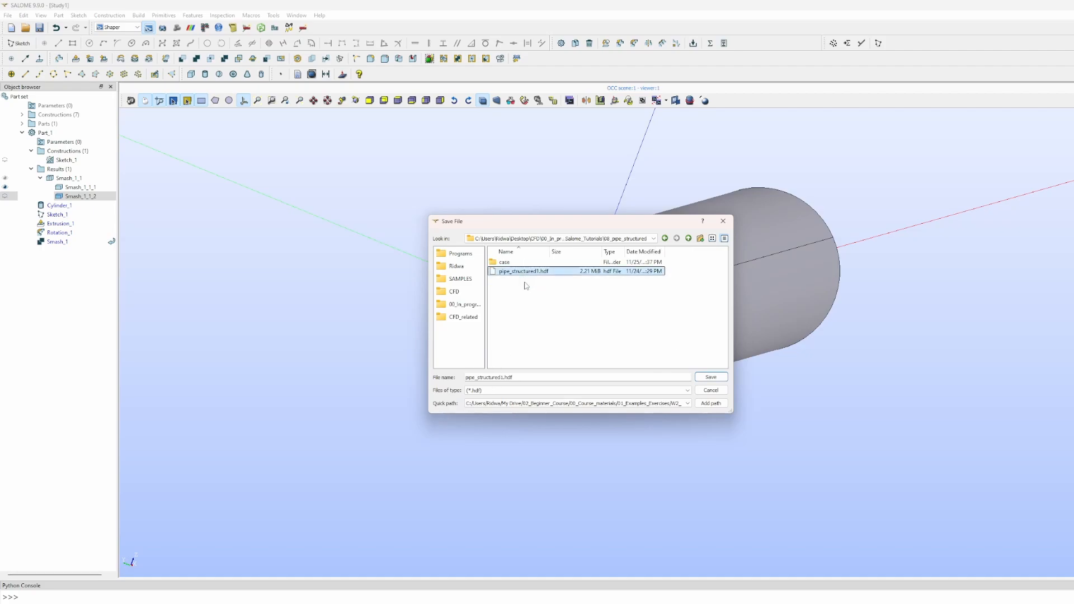
key("BackSpace")
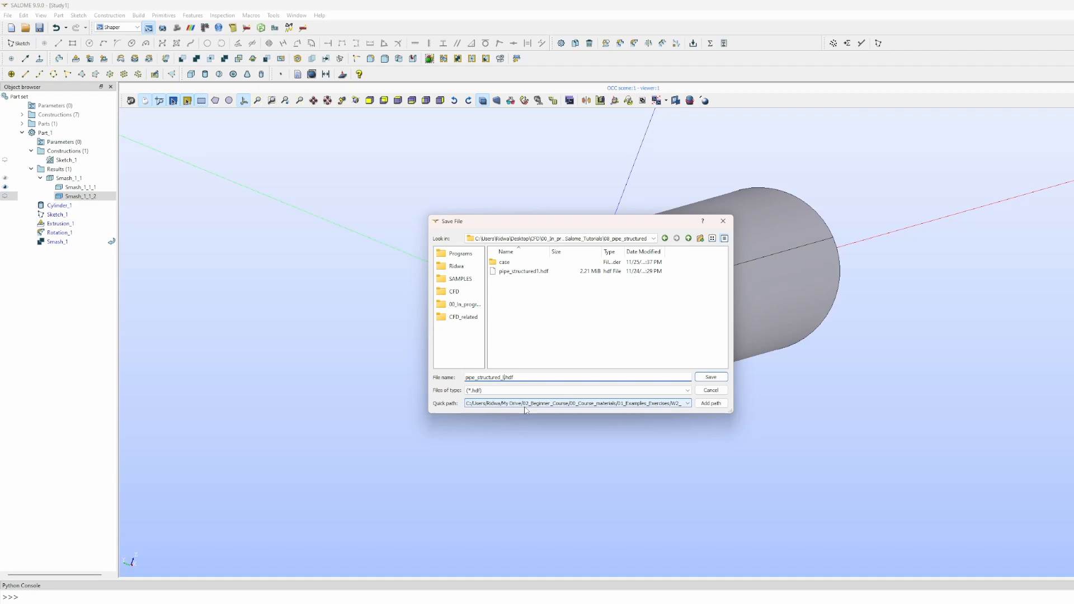
type("_live")
key("Return")
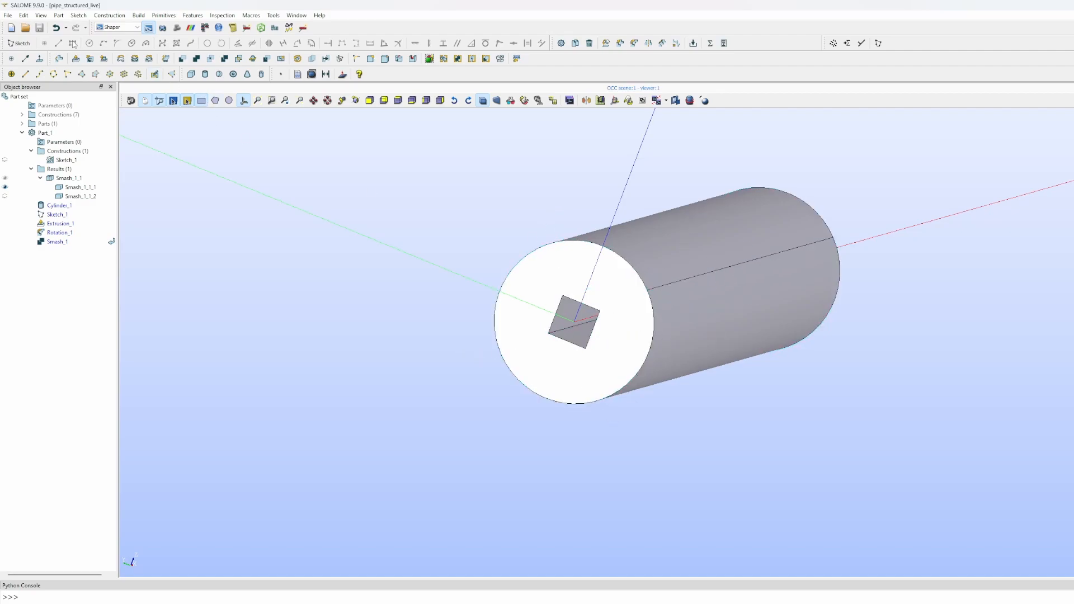
- Start a construction plane defined by another plane, showing the default planes and choosing XOZ as reference
left_click(135, 15)
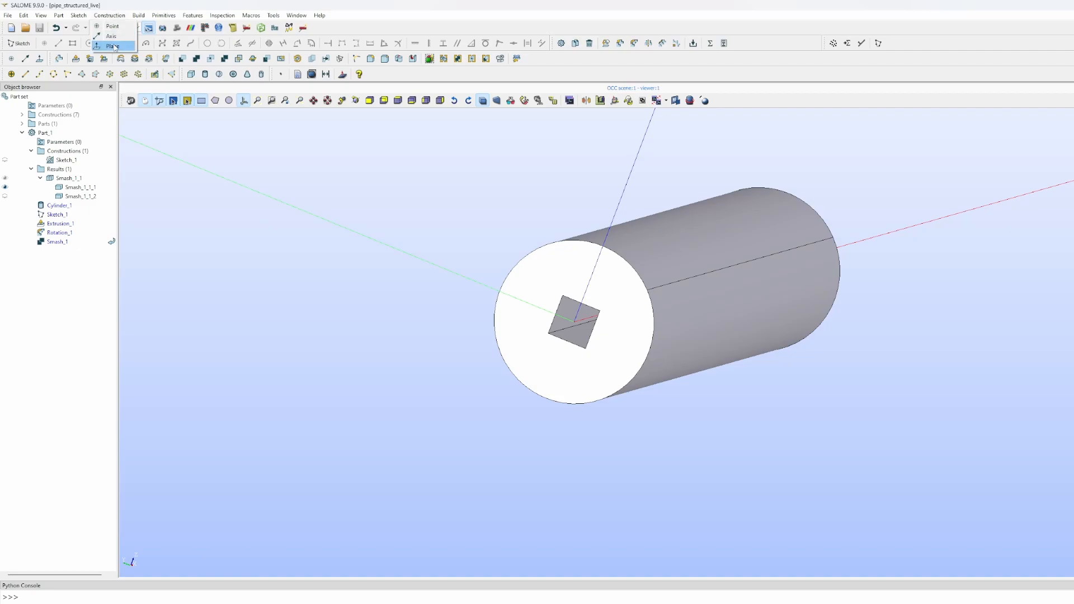
left_click(113, 47)
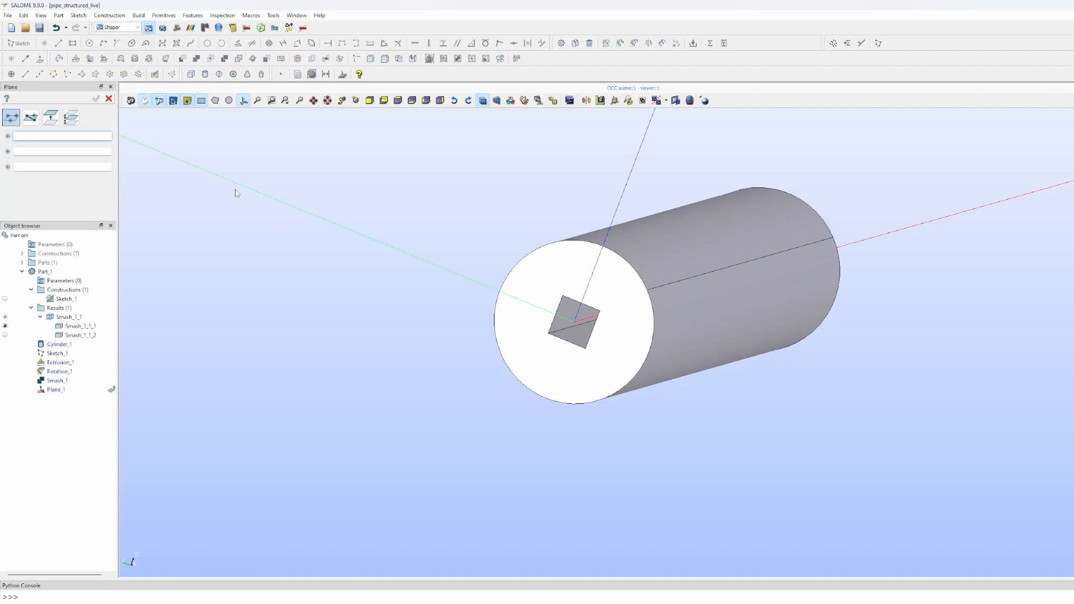
left_click(52, 120)
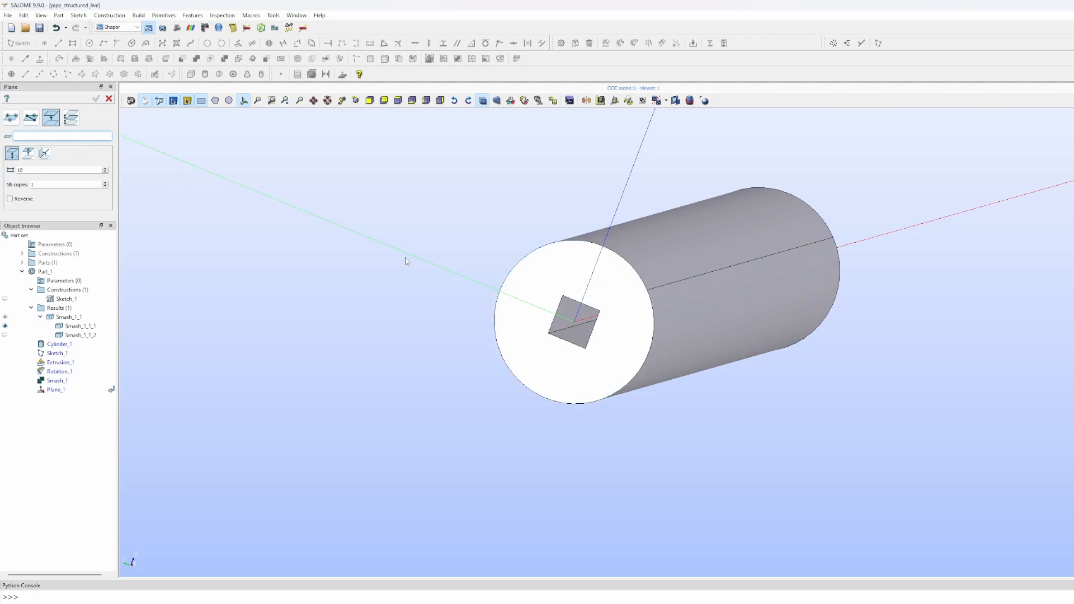
scroll(444, 254, "down", 10)
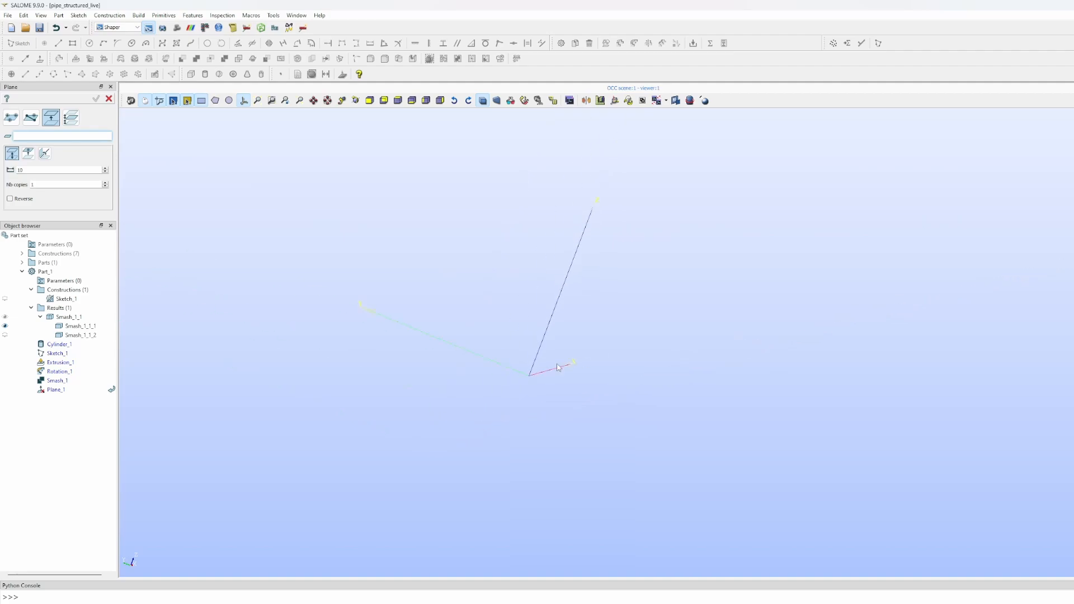
scroll(560, 347, "up", 4)
left_click_drag(514, 252, 529, 243)
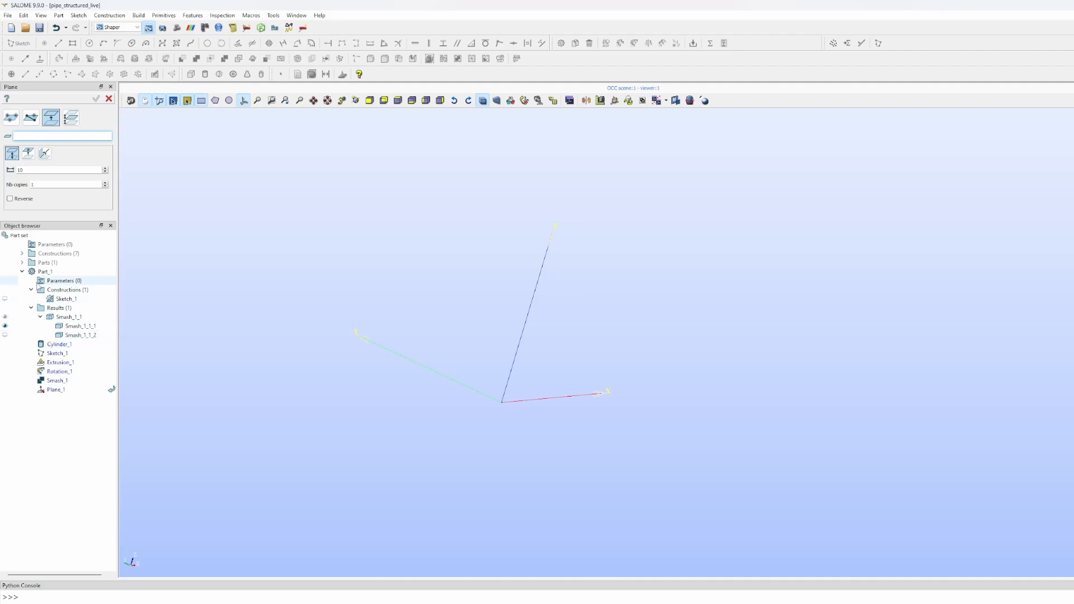
left_click(21, 253)
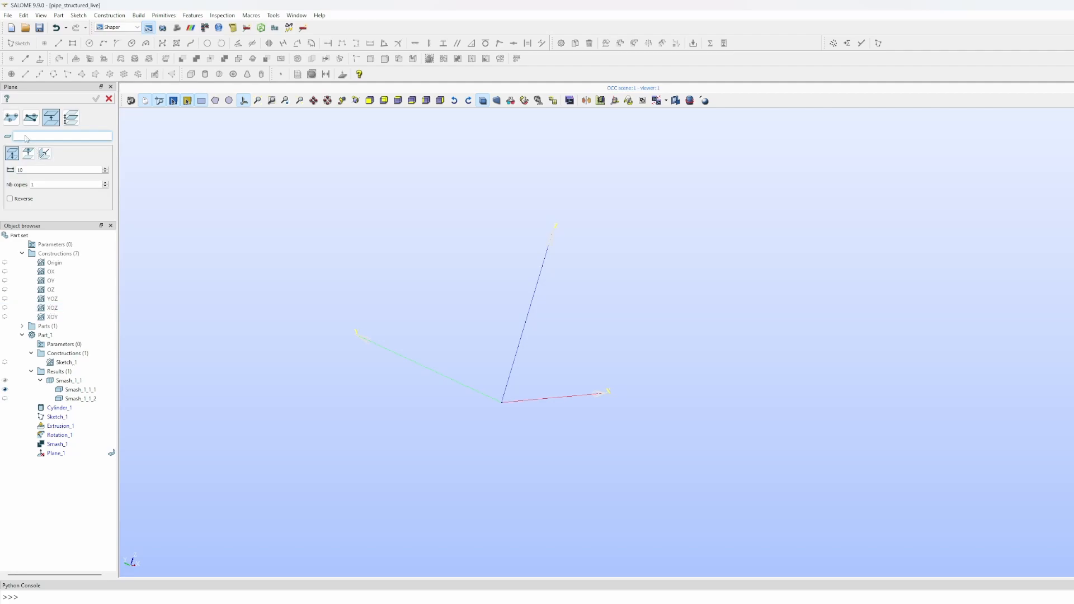
left_click(50, 309)
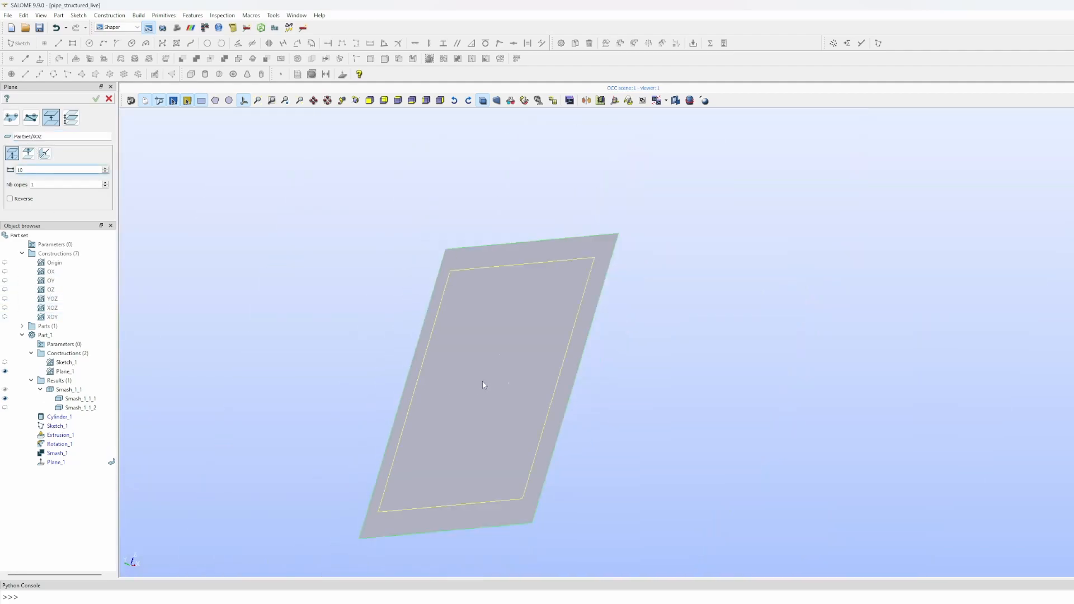
- Rotate the XOZ reference 45 degrees about the OX axis and create Plane_1
mouse_move(468, 346)
right_mouse_down("ctrl")
mouse_move(412, 347)
mouse_move(479, 361)
right_mouse_up("ctrl")
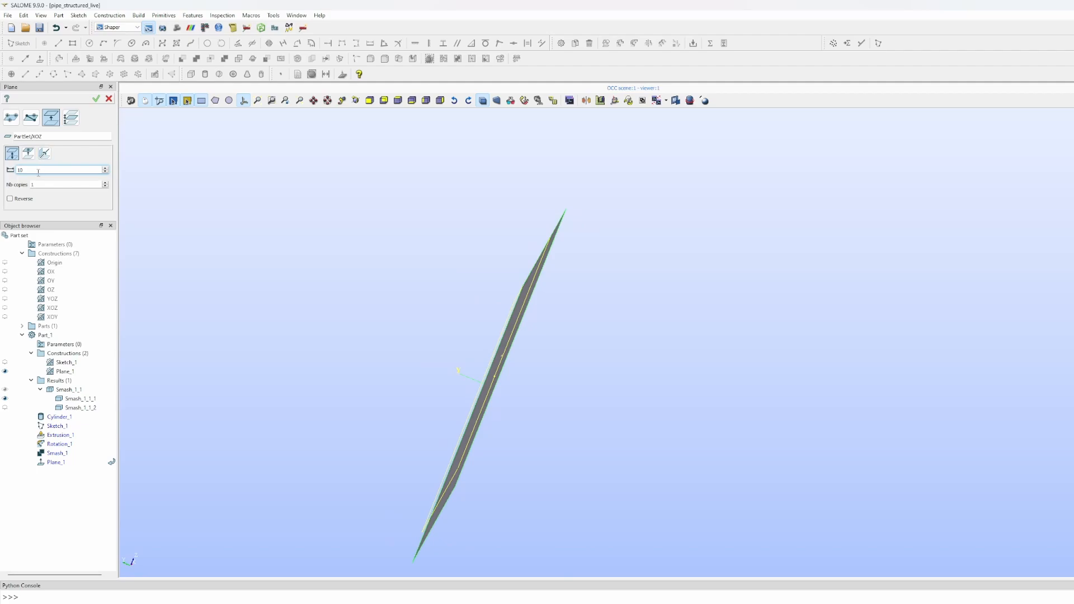
left_click(47, 157)
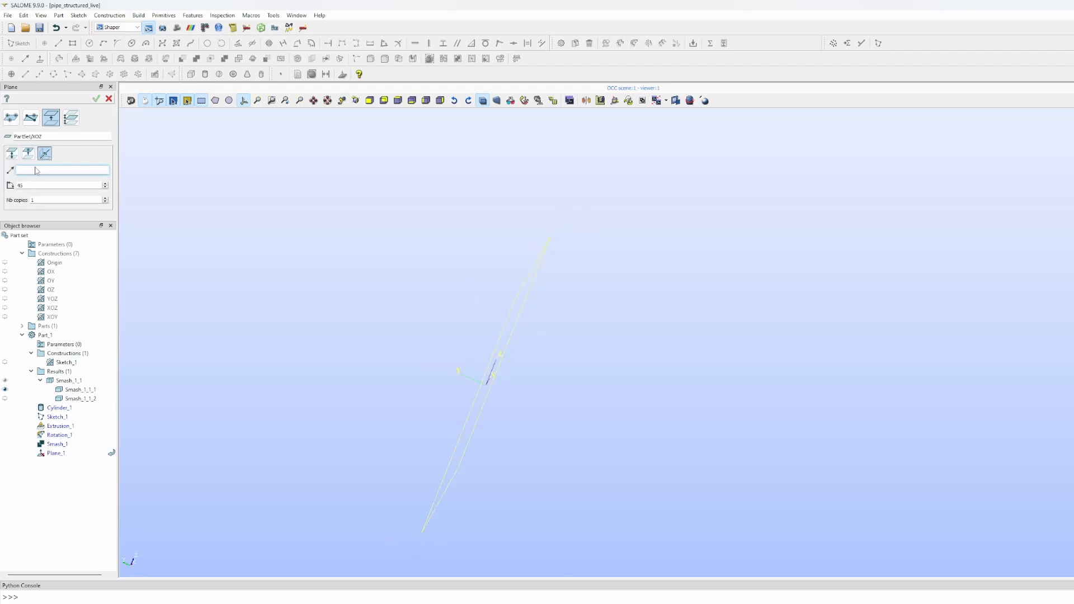
right_click_drag(374, 372, 312, 363, "ctrl")
scroll(486, 380, "up", 8)
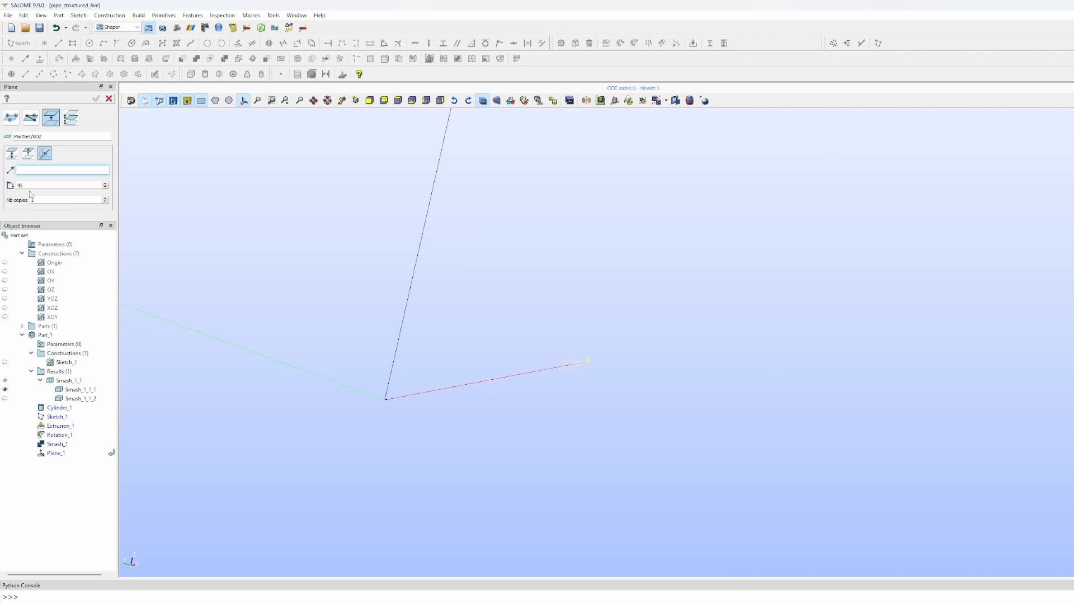
left_click(432, 393)
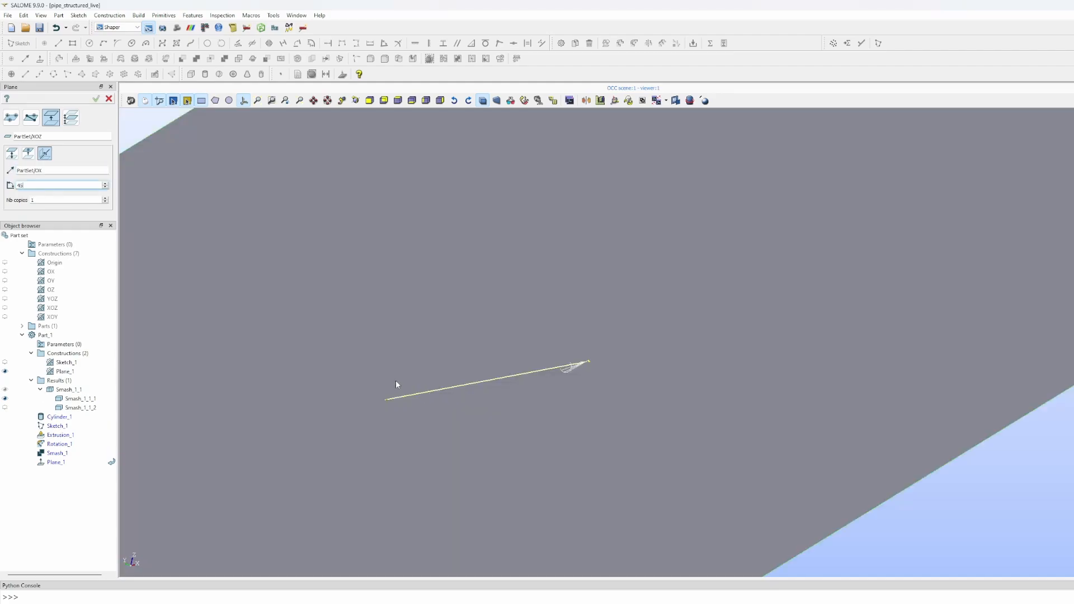
scroll(383, 360, "down", 5)
scroll(515, 434, "up", 2)
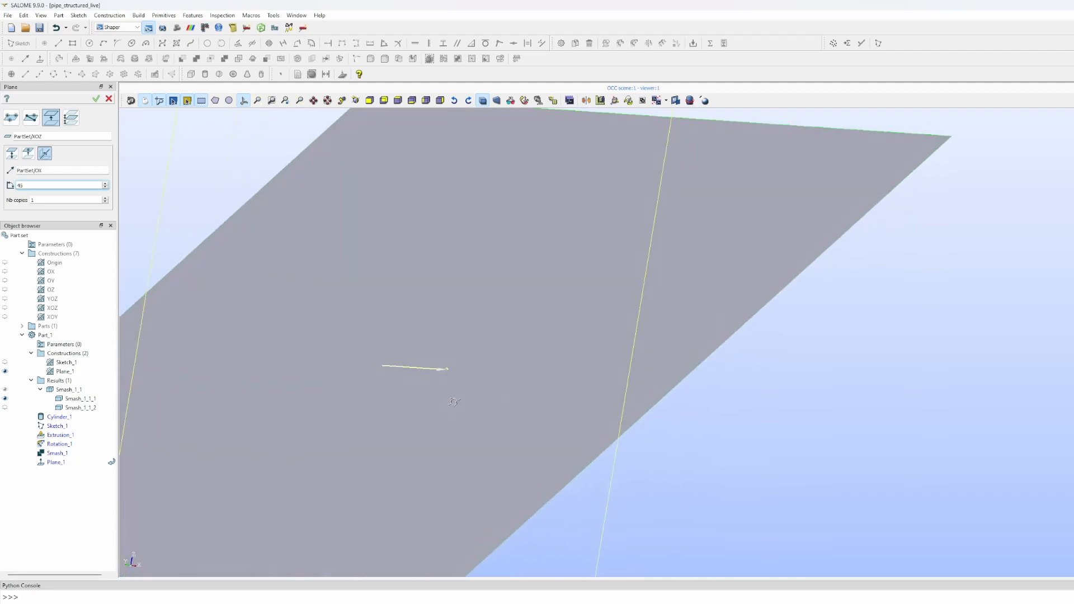
mouse_move(472, 445)
left_mouse_down()
mouse_move(491, 481)
mouse_move(479, 466)
left_mouse_up()
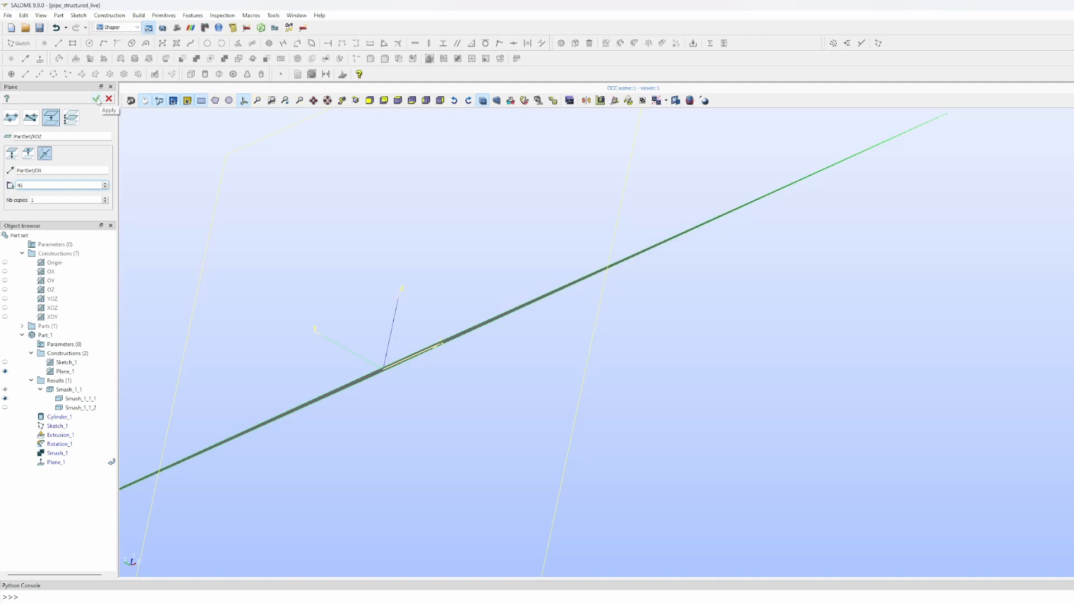
left_click(96, 99)
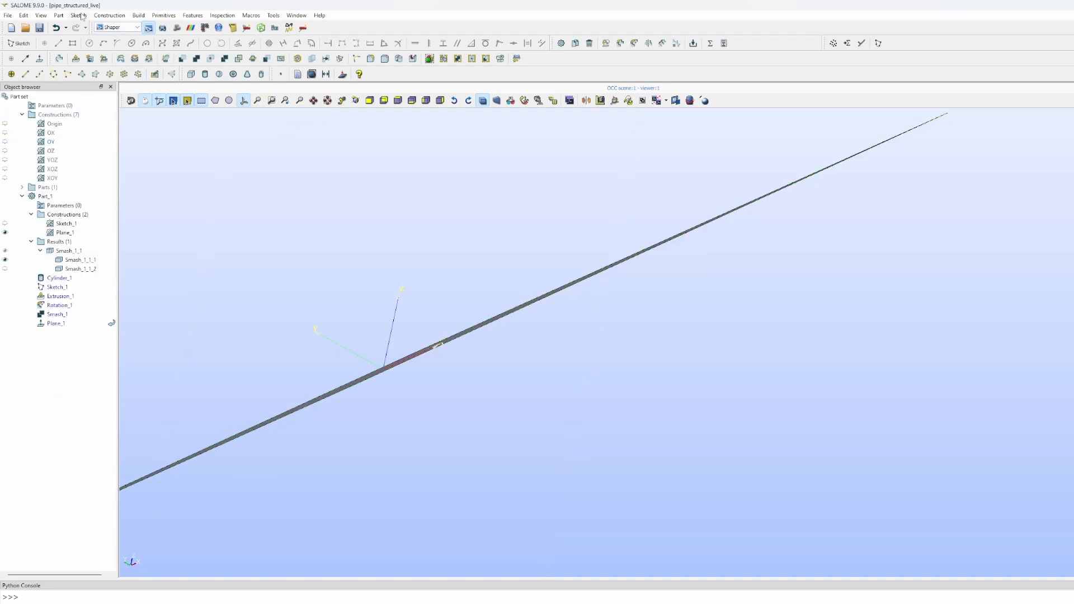
- Create Plane_2 as a reference plane rotated -45 degrees about the OX axis, crossing Plane_1
left_click(138, 16)
mouse_move(109, 15)
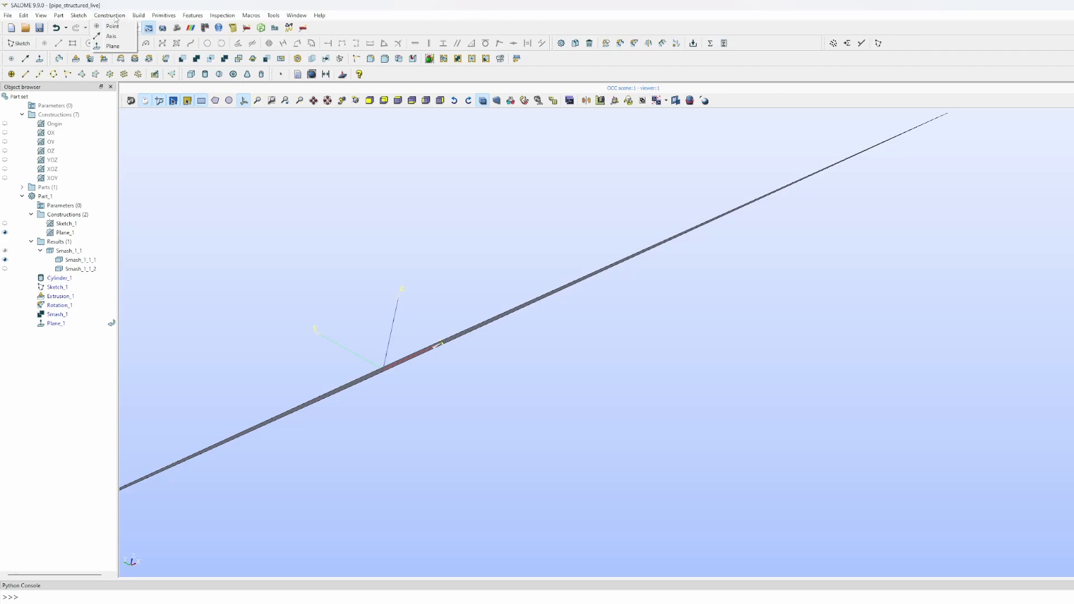
left_click(117, 47)
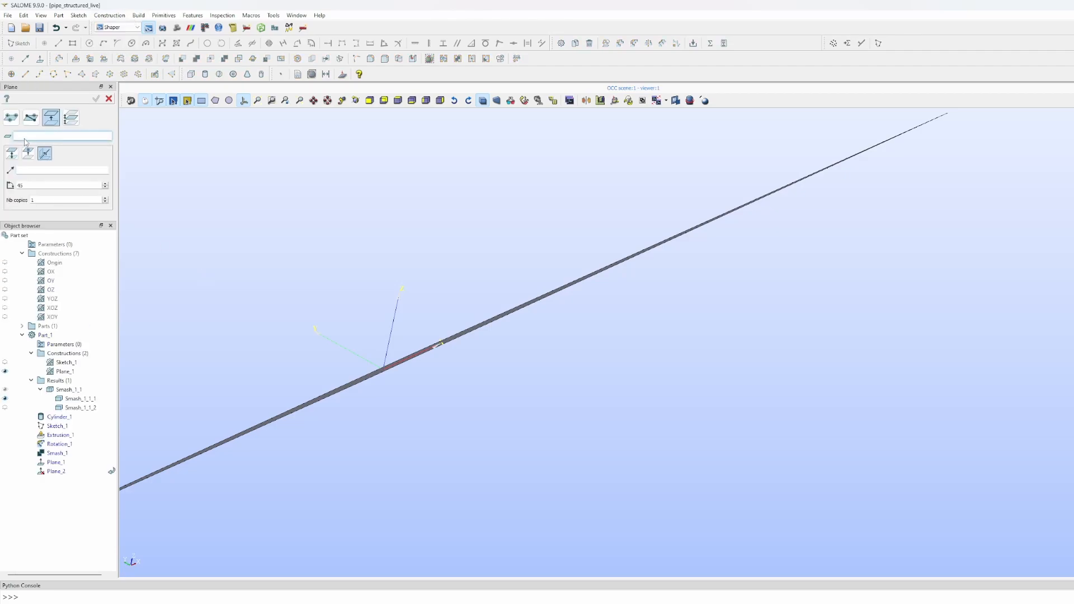
left_click(55, 317)
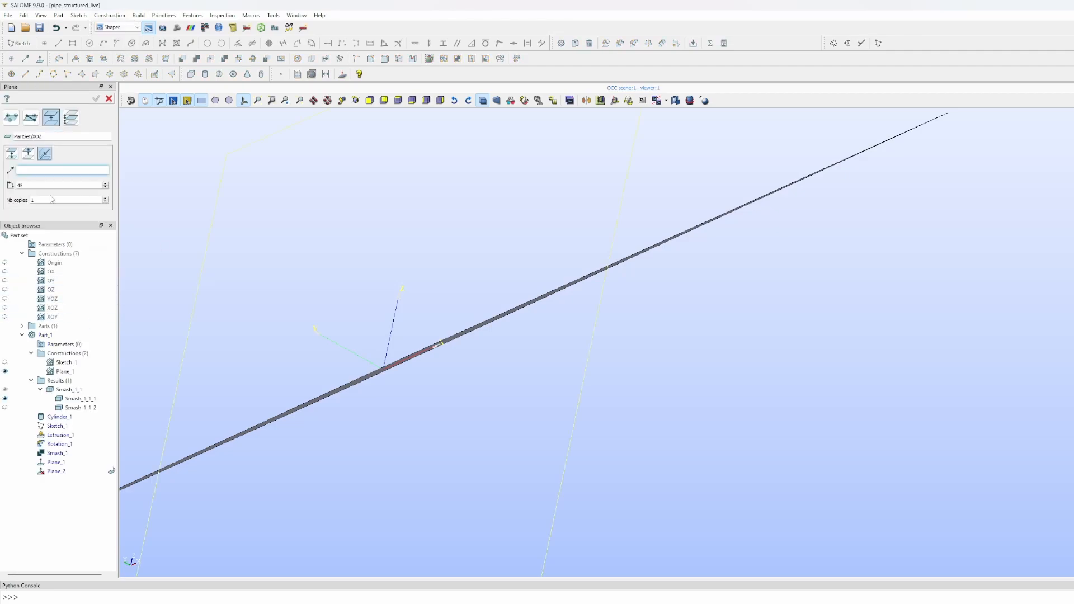
left_click_drag(372, 317, 430, 384)
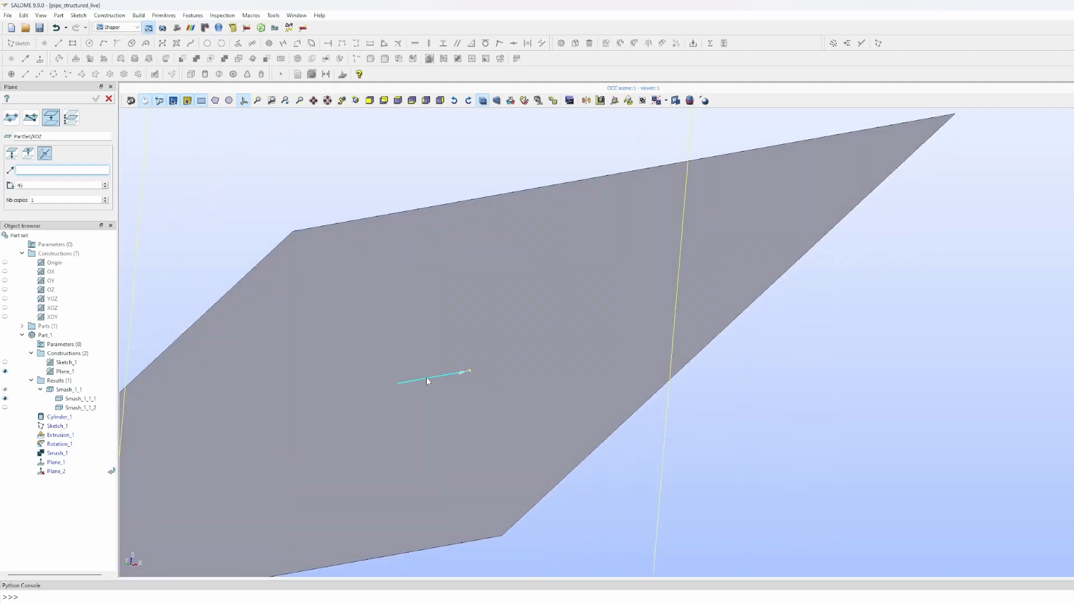
left_click(426, 378)
left_click_drag(28, 185, 7, 187)
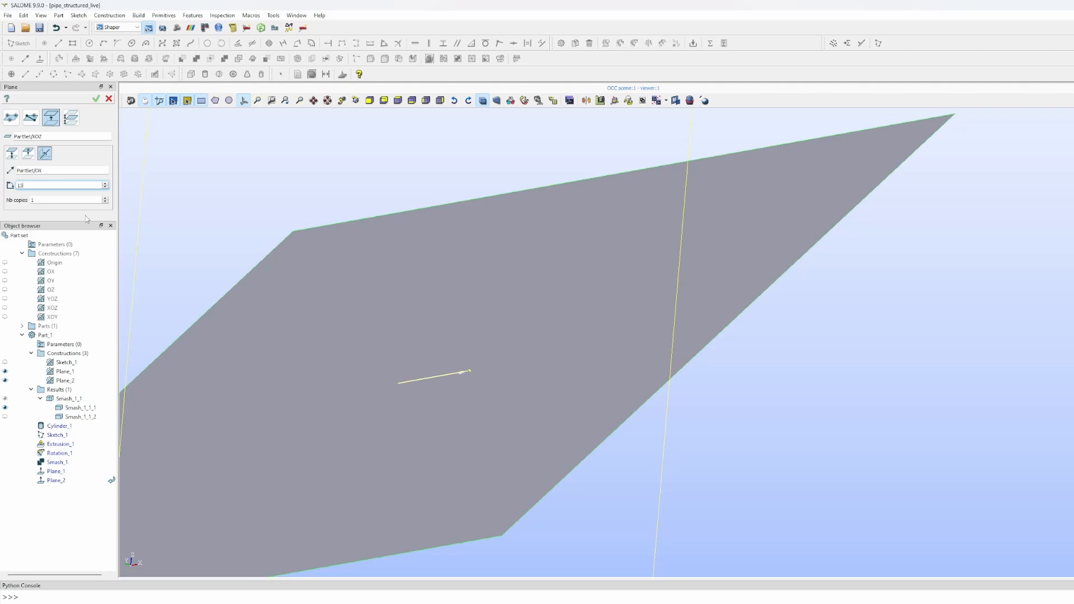
left_click(96, 99)
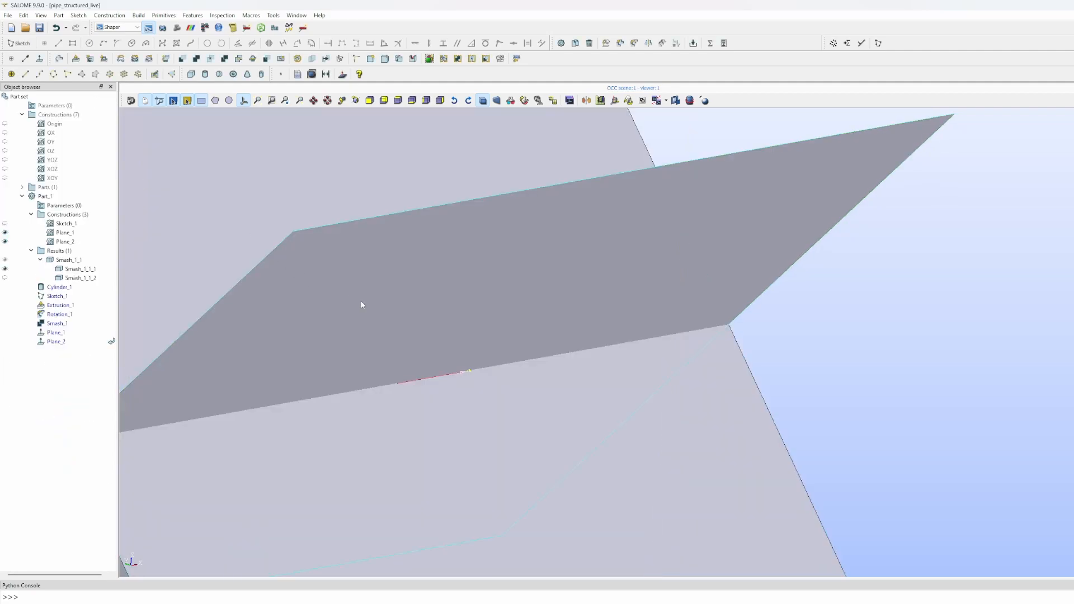
scroll(369, 313, "down", 5)
left_click_drag(377, 319, 612, 309)
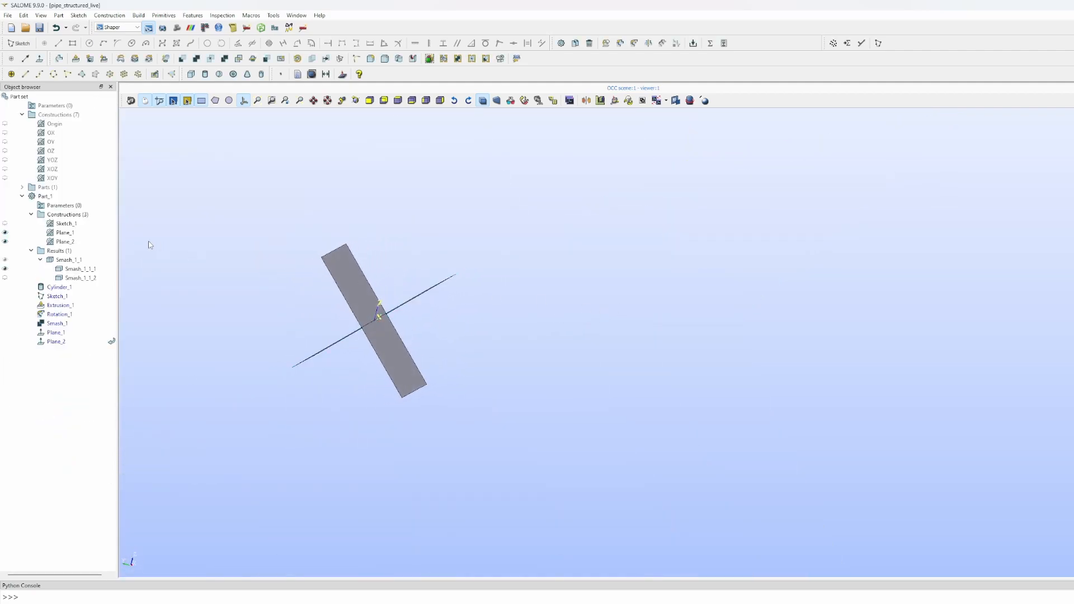
- Fit Smash_1_1_1 in view, show Plane_1 and Plane_2 cutting it, then hide both planes
left_click(5, 241)
left_click(5, 232)
left_click(75, 269)
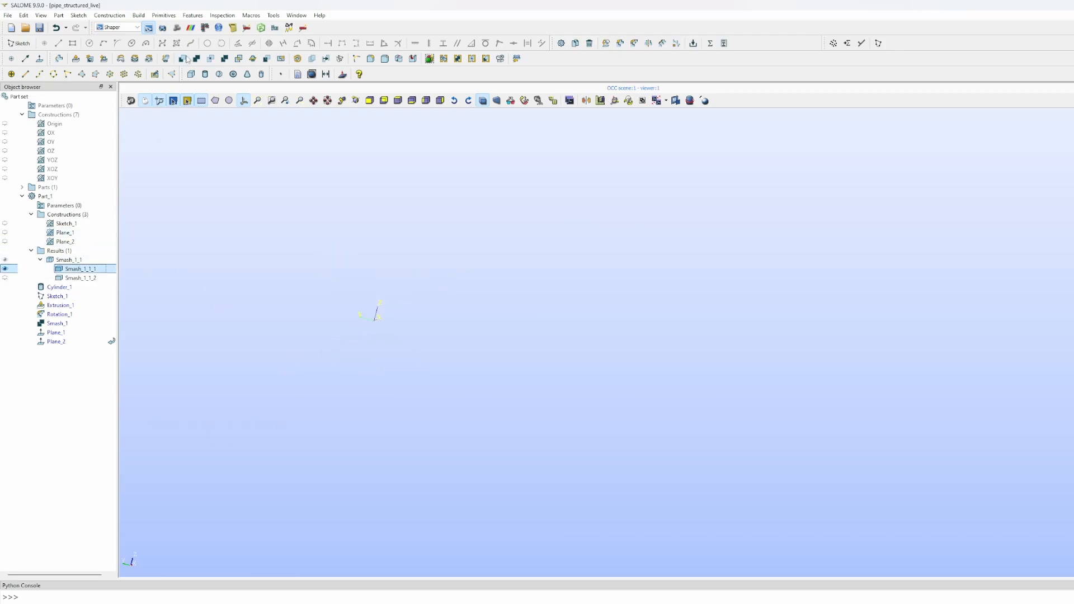
left_click(258, 103)
scroll(417, 246, "up", 1)
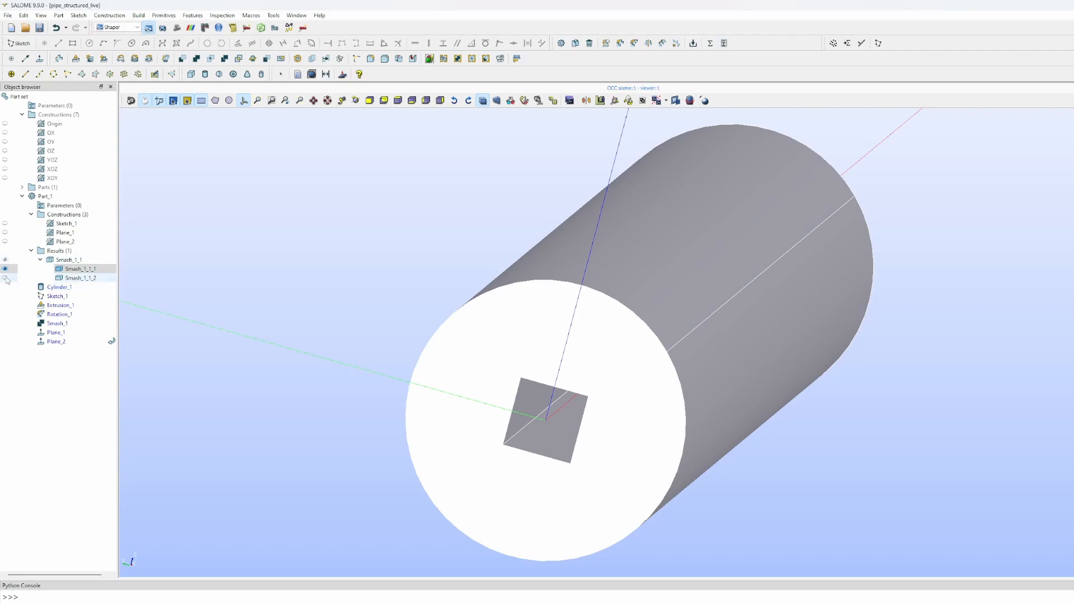
left_click(5, 242)
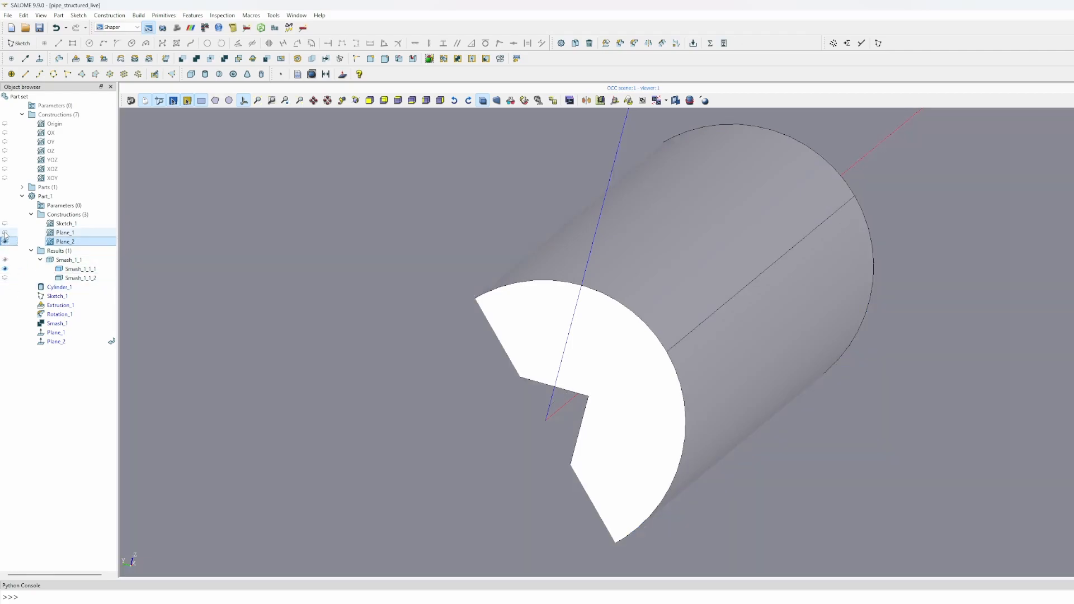
left_click(6, 232)
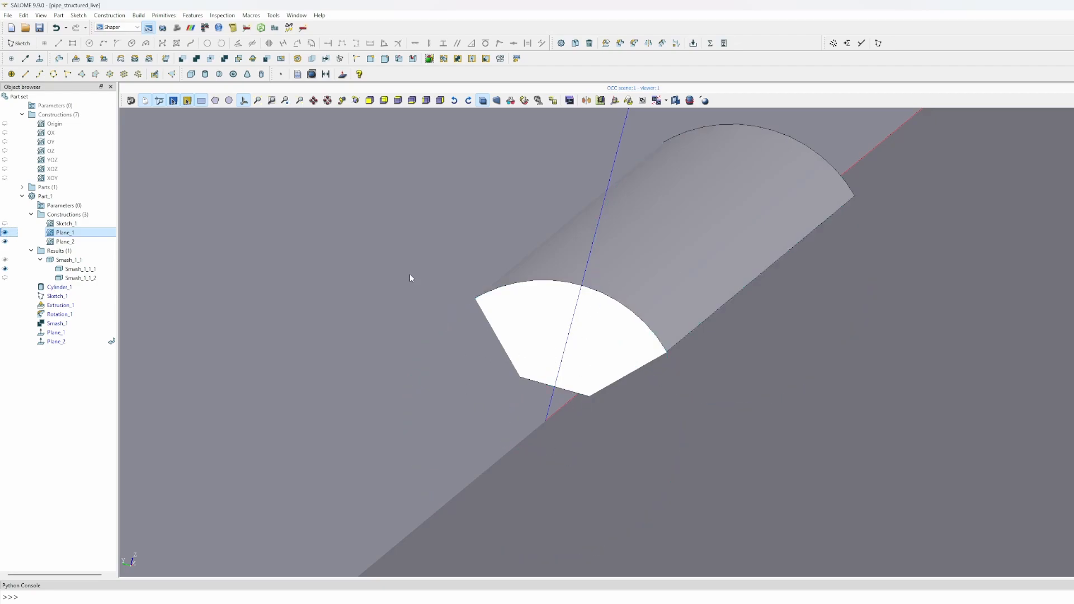
left_click(5, 241)
left_click(5, 232)
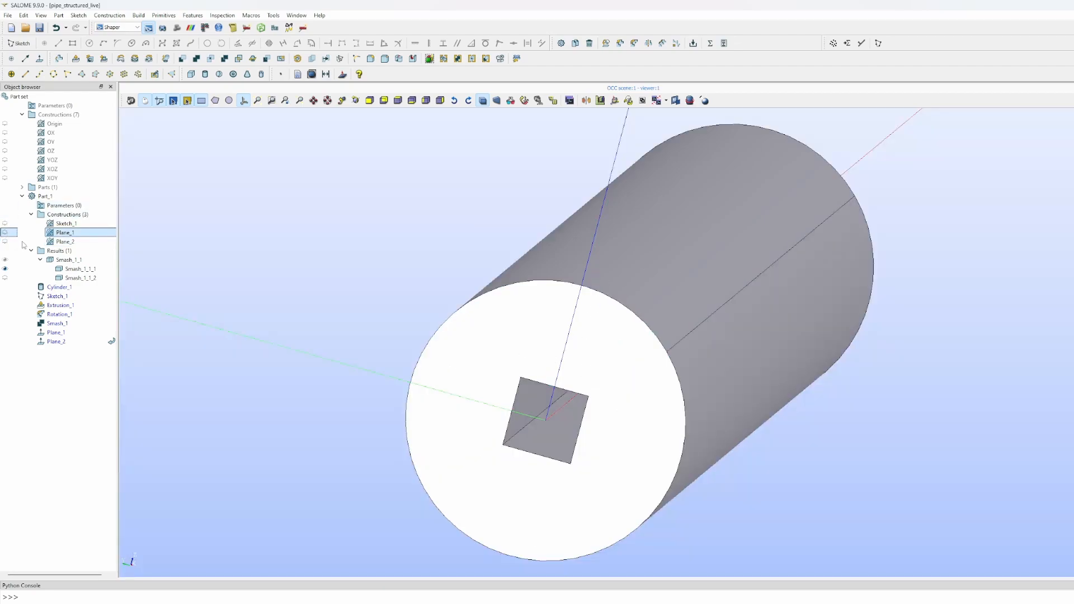
- Split Smash_1_1_1 using Plane_1 and Plane_2 as tool objects
left_click(169, 16)
mouse_move(191, 17)
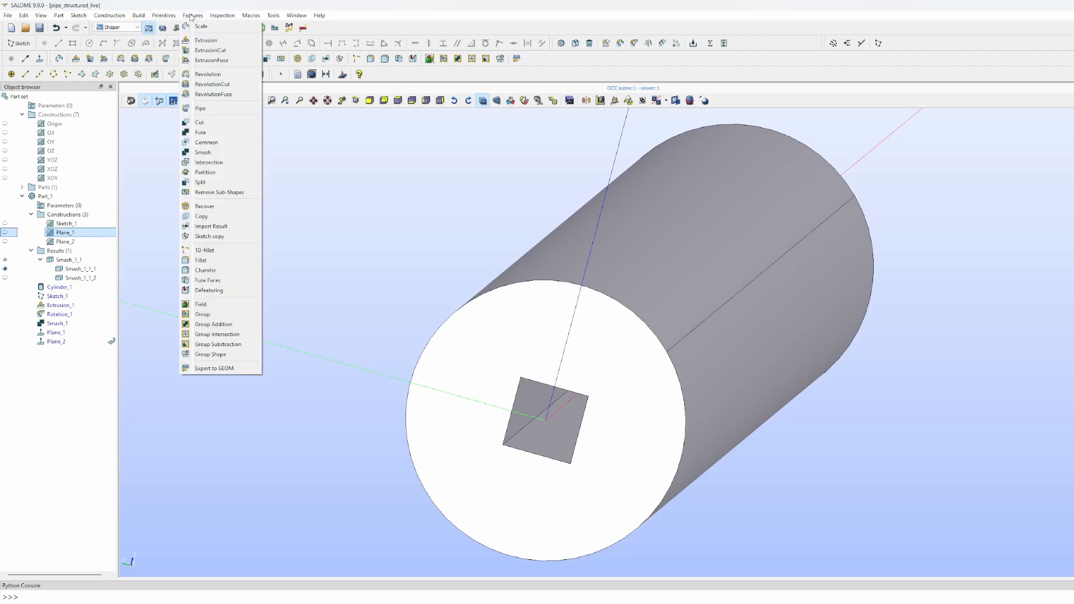
left_click(201, 182)
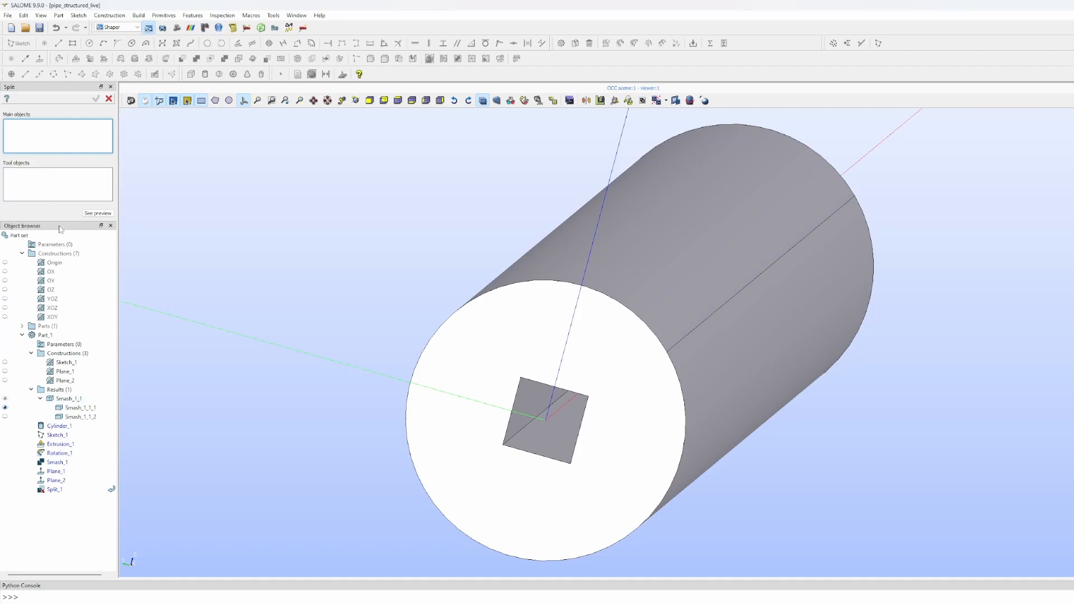
left_click(78, 407)
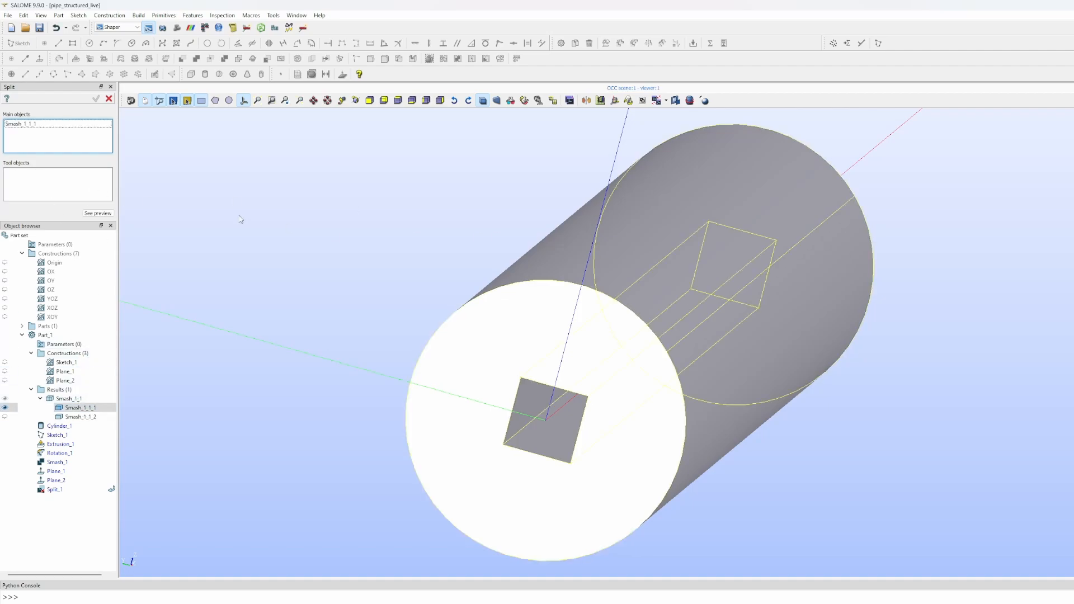
left_click(32, 176)
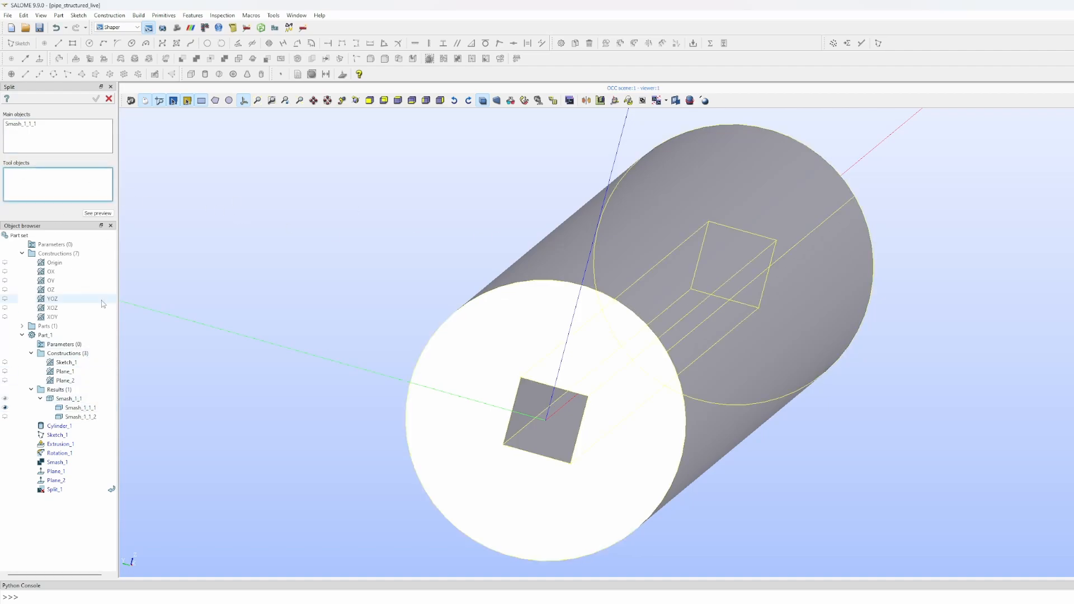
left_click(59, 372)
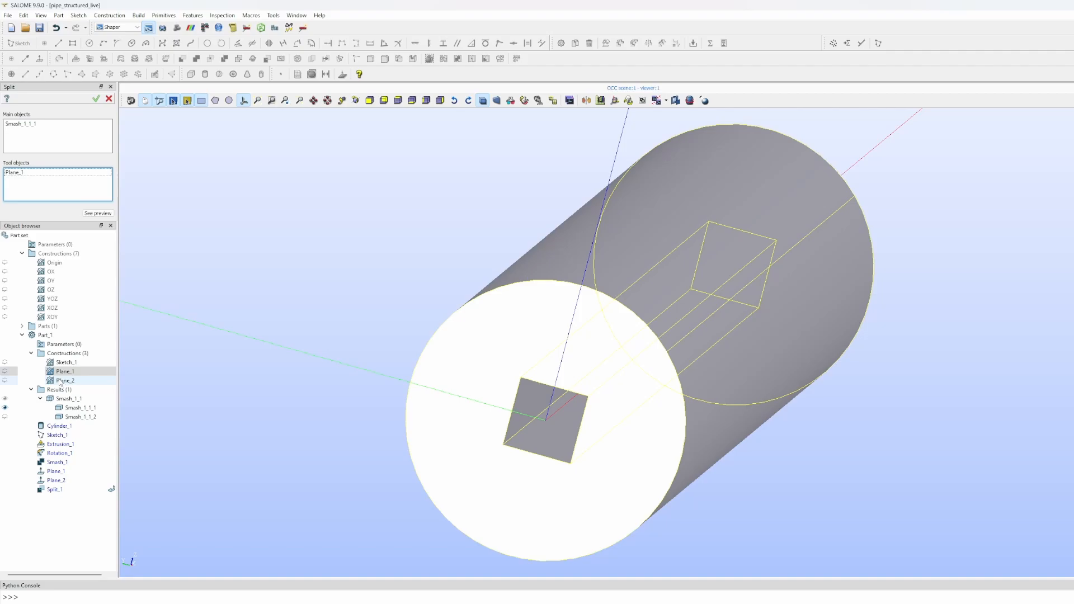
left_click(62, 381, "ctrl")
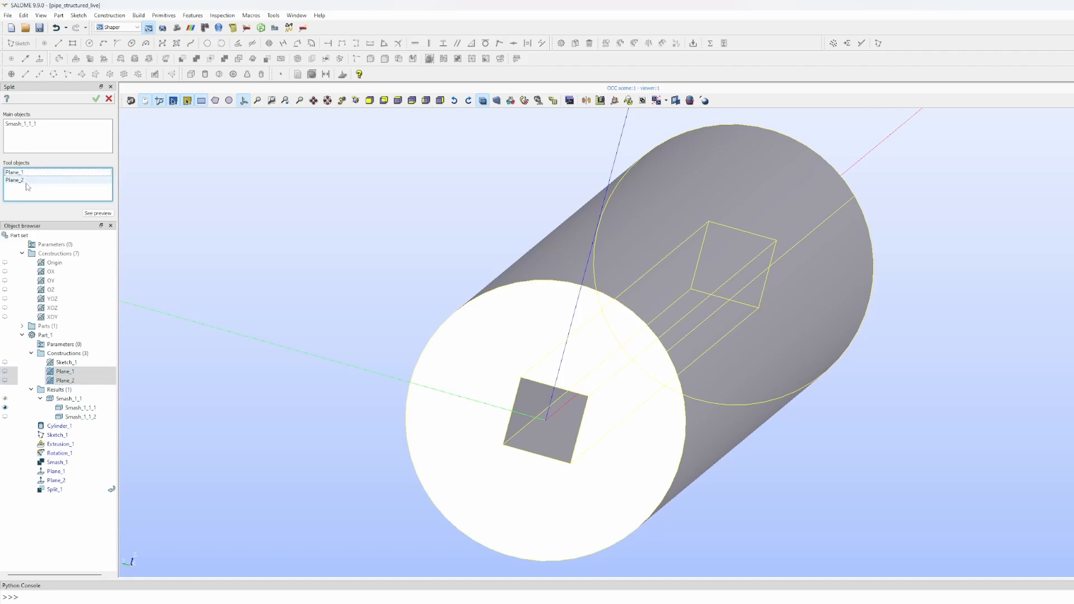
left_click(96, 99)
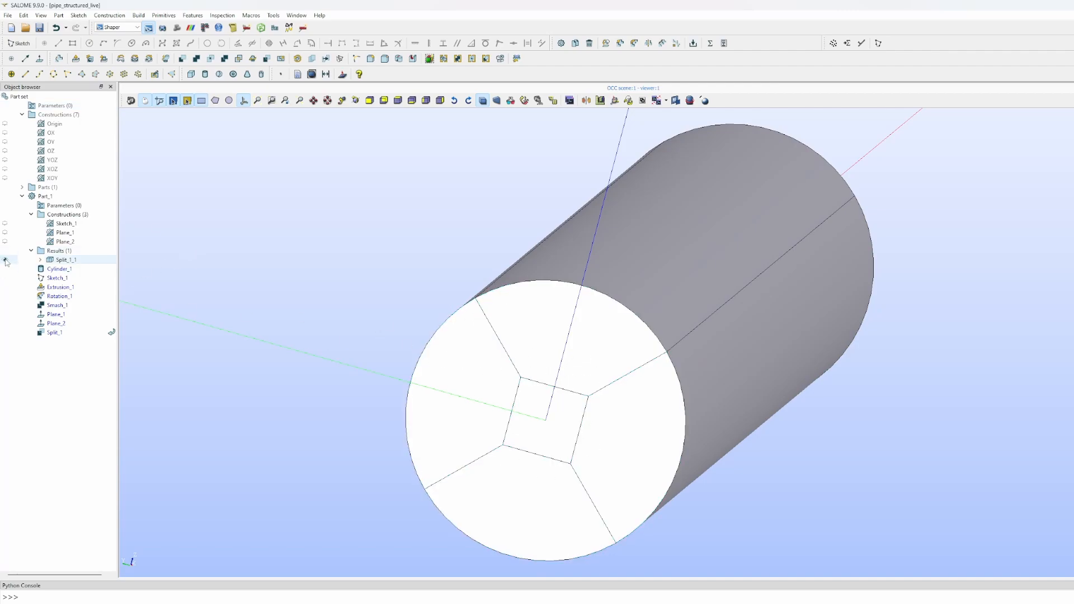
- Expand Split_1_1 and hide then reshow each piece, Split_1_1_1 to Split_1_1_5
left_click(41, 260)
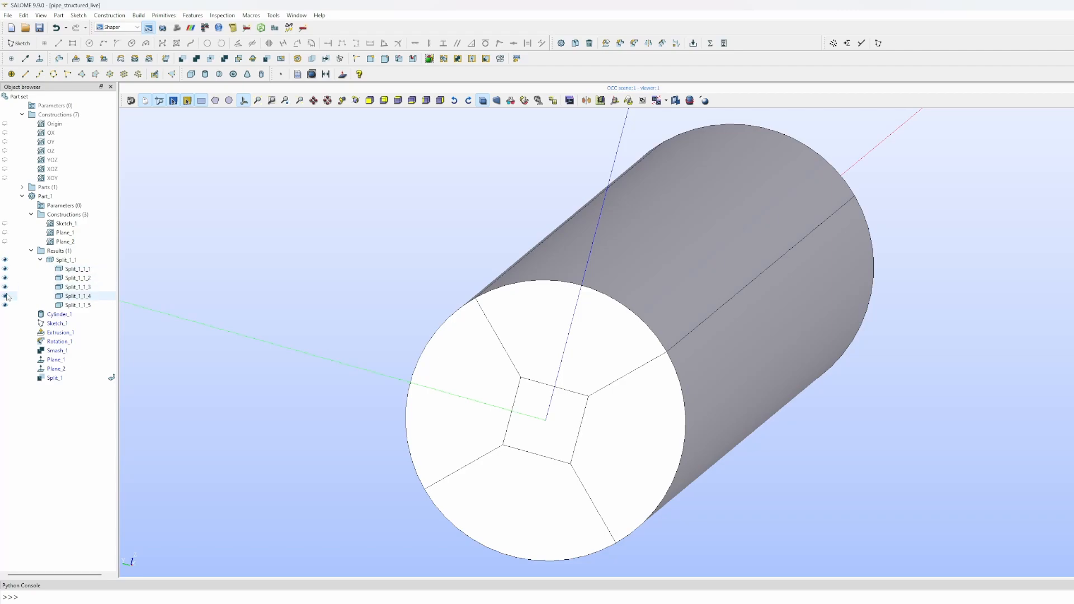
left_click(5, 297)
left_click(6, 287)
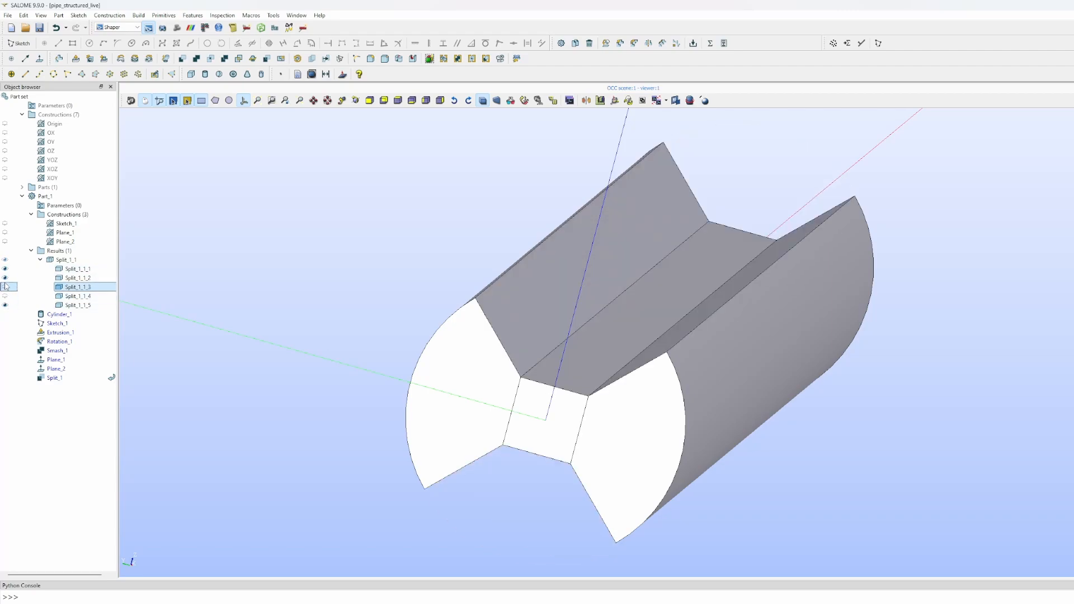
left_click(6, 278)
left_click(7, 269)
left_click(5, 306)
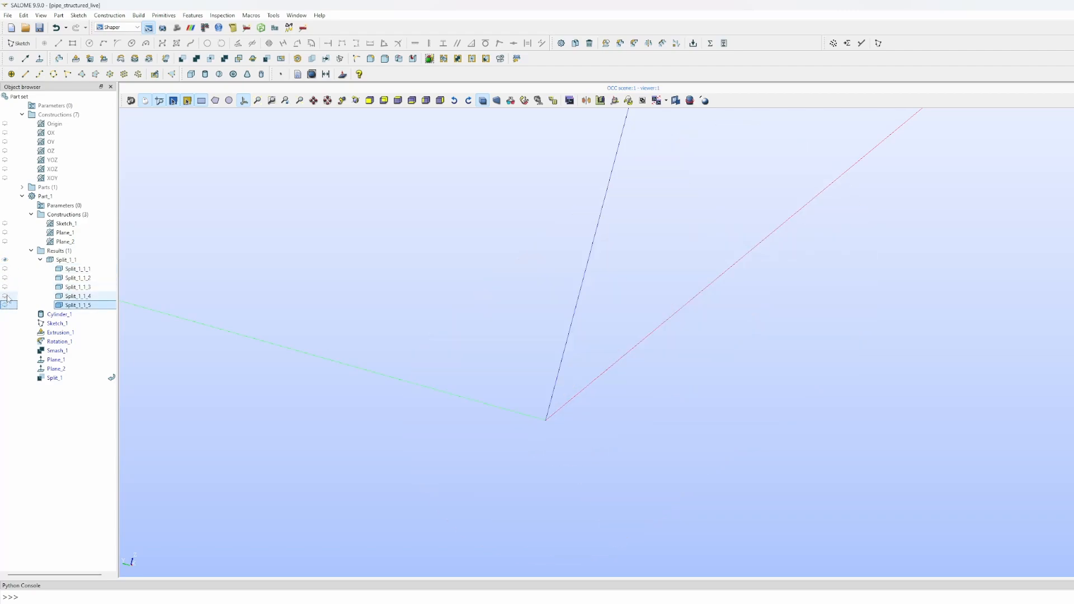
left_click(6, 269)
left_click(6, 278)
left_click(6, 287)
left_click(5, 296)
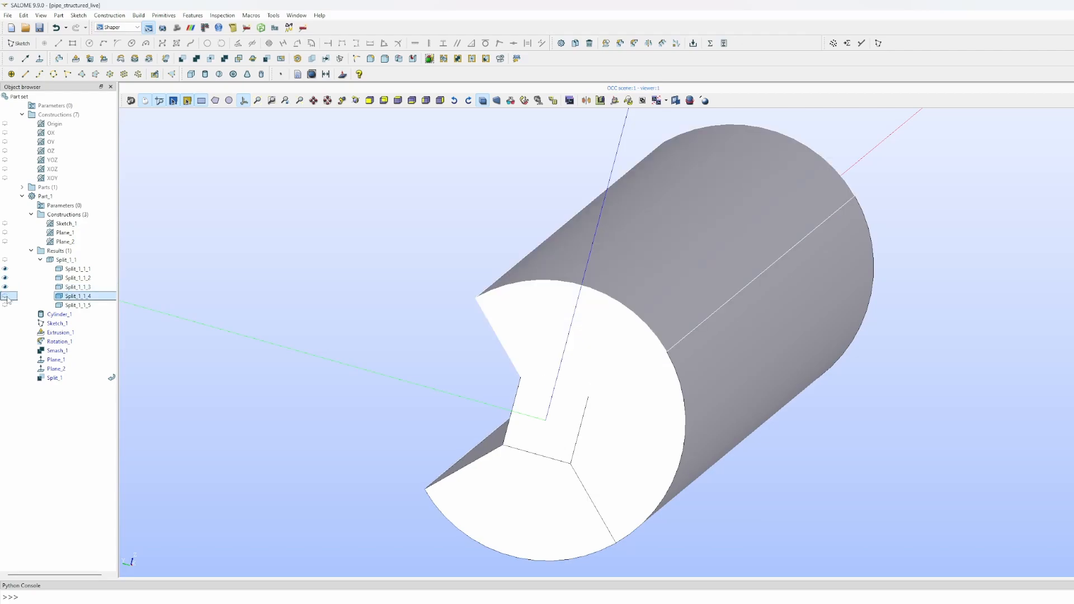
left_click(6, 305)
- Hide the centre core Split_1_1_1, keeping the four outer sectors visible, and orbit to inspect them
left_click(6, 297)
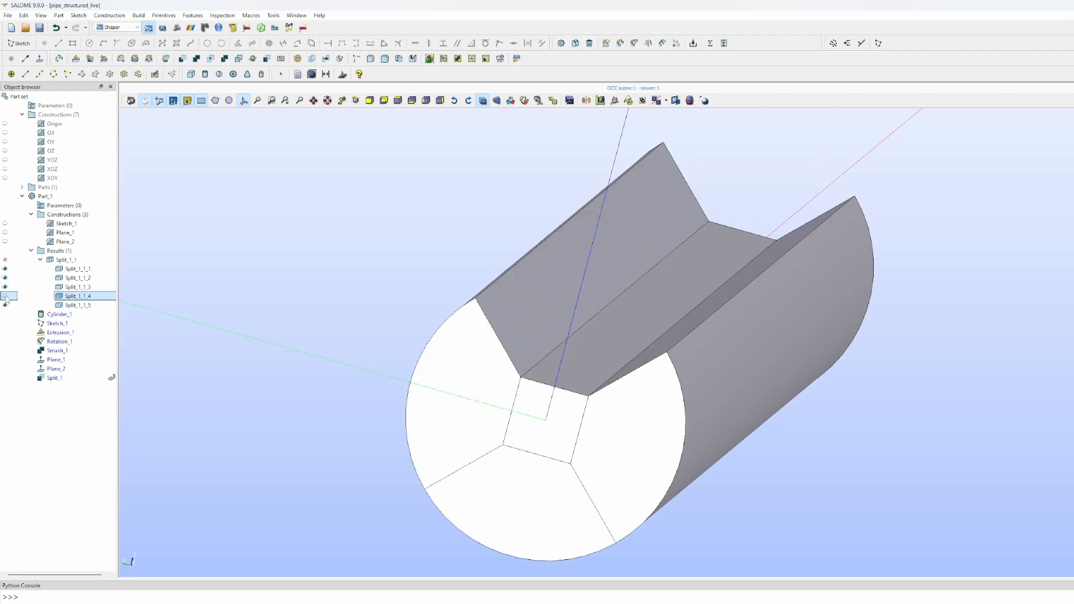
left_click(5, 278)
left_click(5, 296)
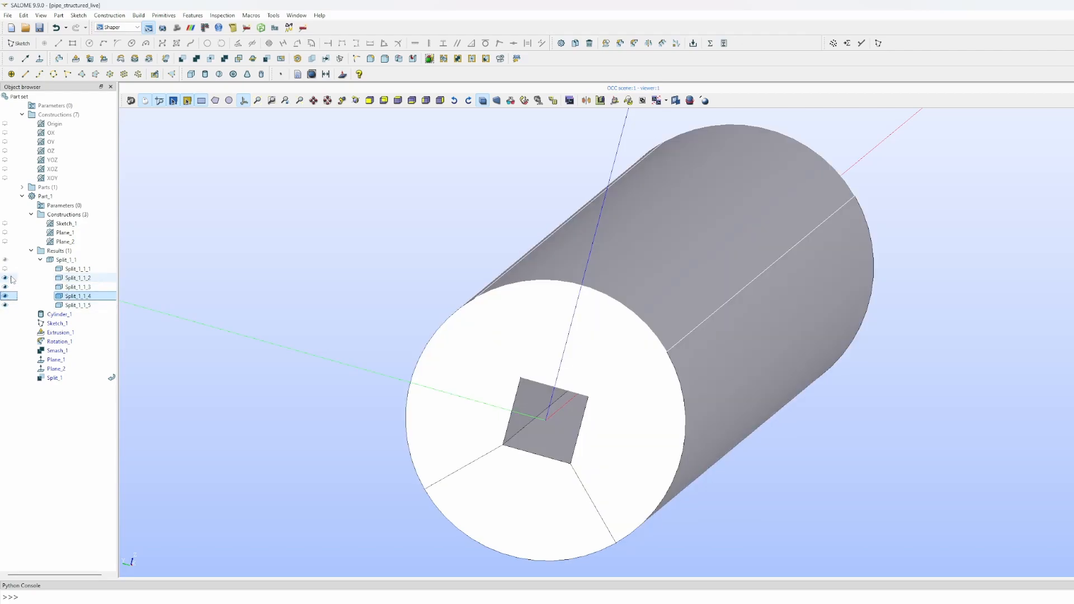
left_click(4, 269)
left_click(4, 269)
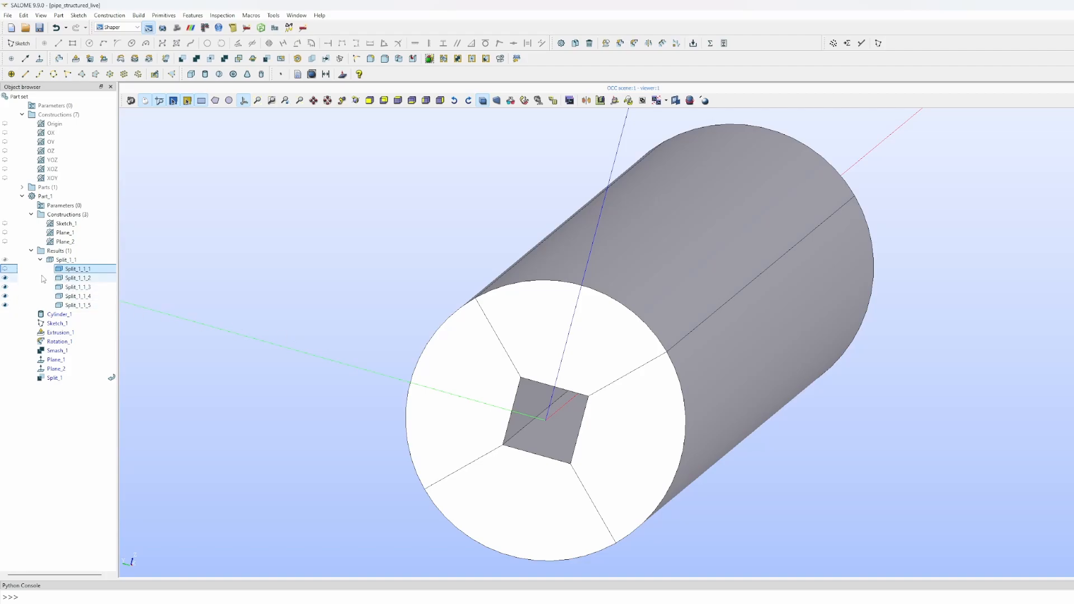
left_click(6, 269)
left_click(5, 269)
right_click_drag(444, 380, 397, 321, "ctrl")
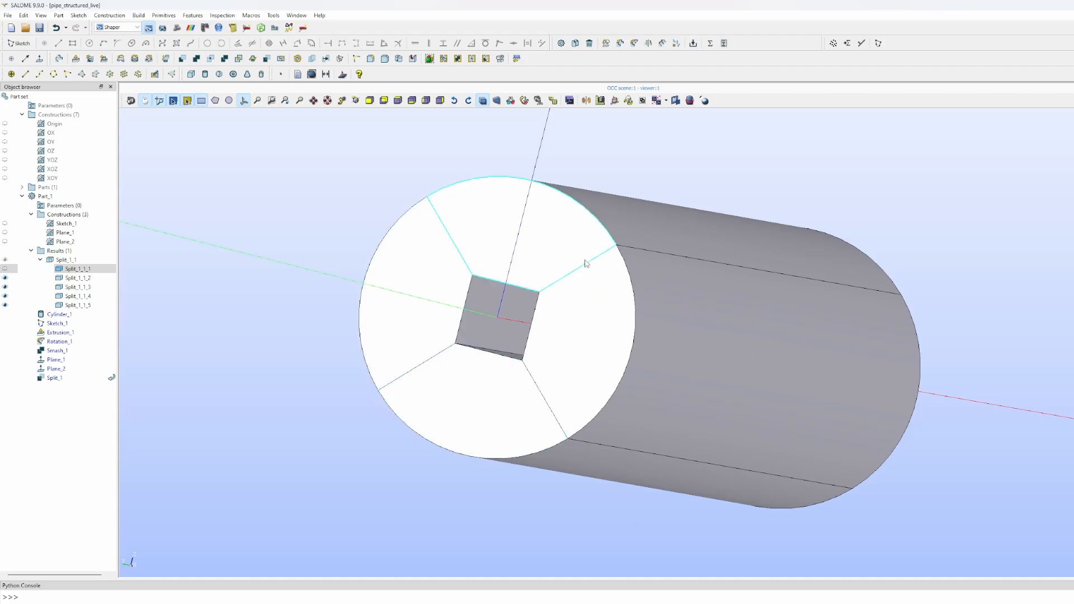
left_click_drag(609, 313, 546, 343)
scroll(614, 340, "down", 7)
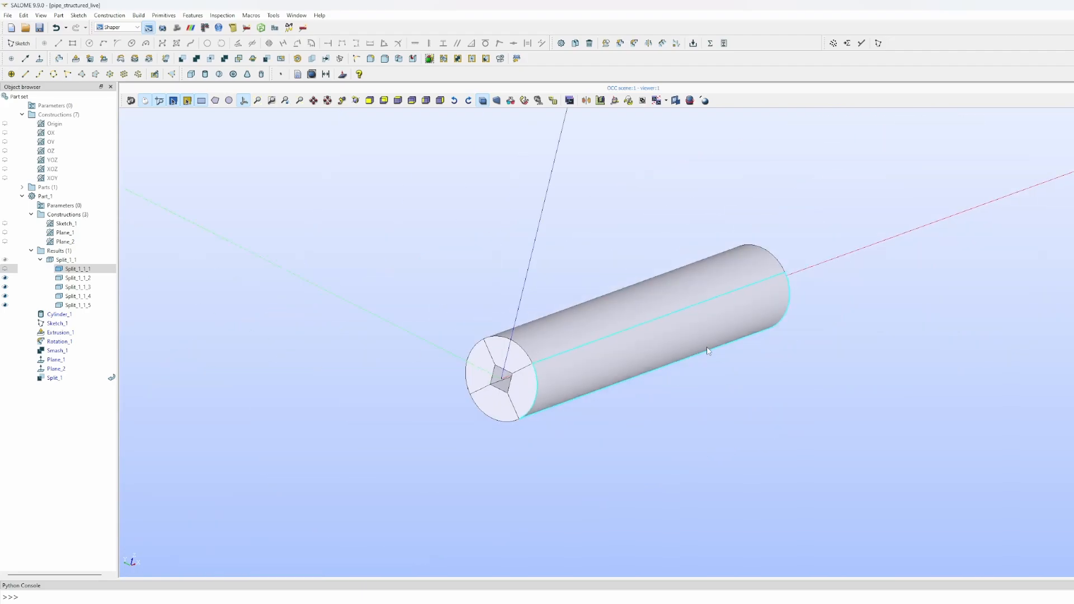
left_click_drag(708, 351, 480, 401)
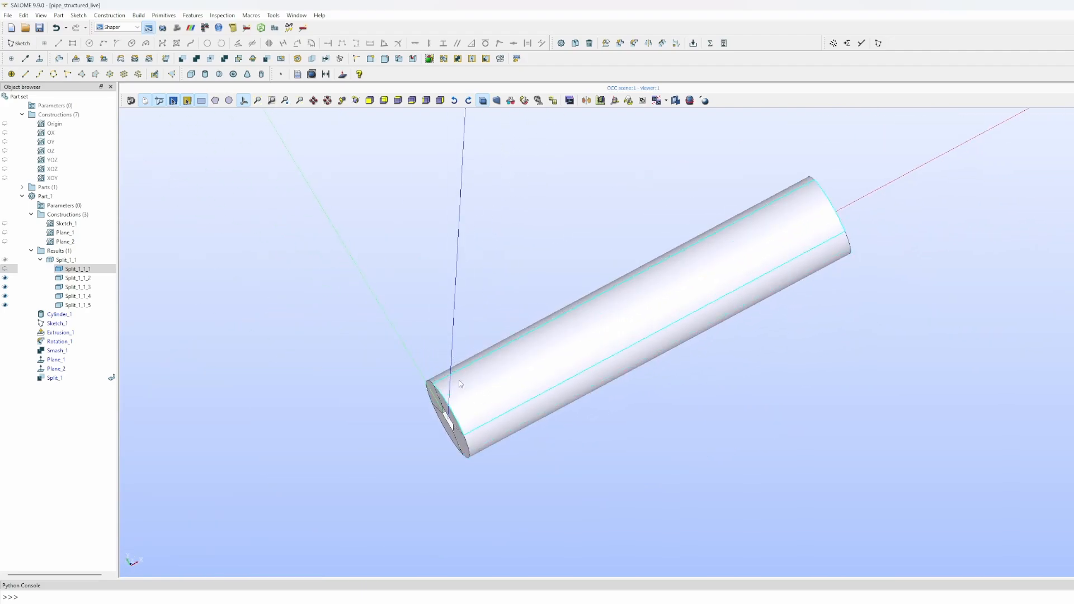
left_click_drag(810, 213, 556, 325)
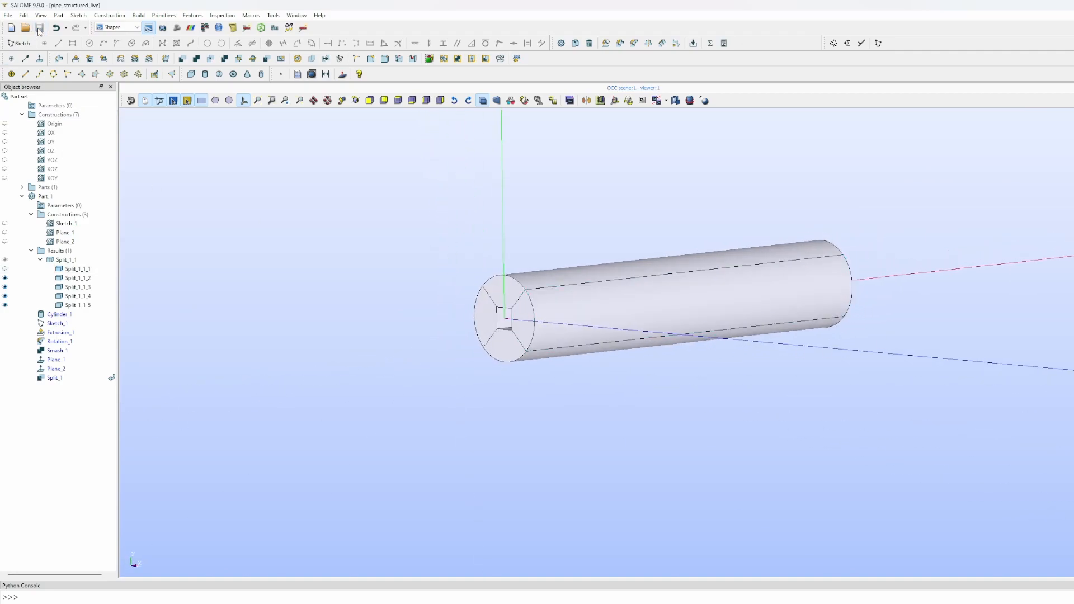
- Switch to the Mesh module and display Split_1_1 from ShaperResults
left_click(177, 30)
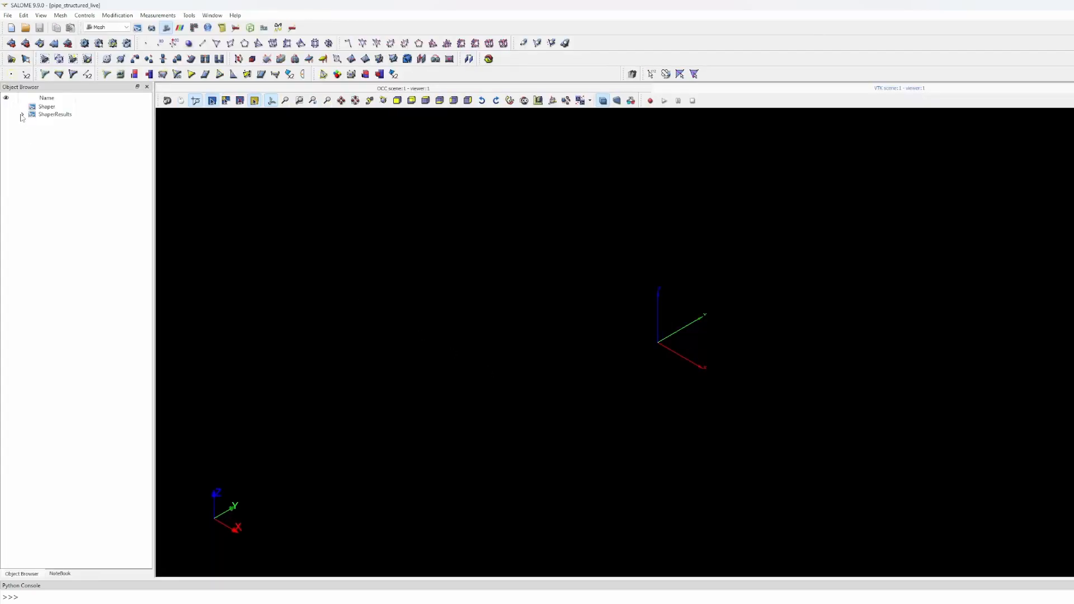
left_click(23, 114)
left_click(31, 130)
left_click(49, 132)
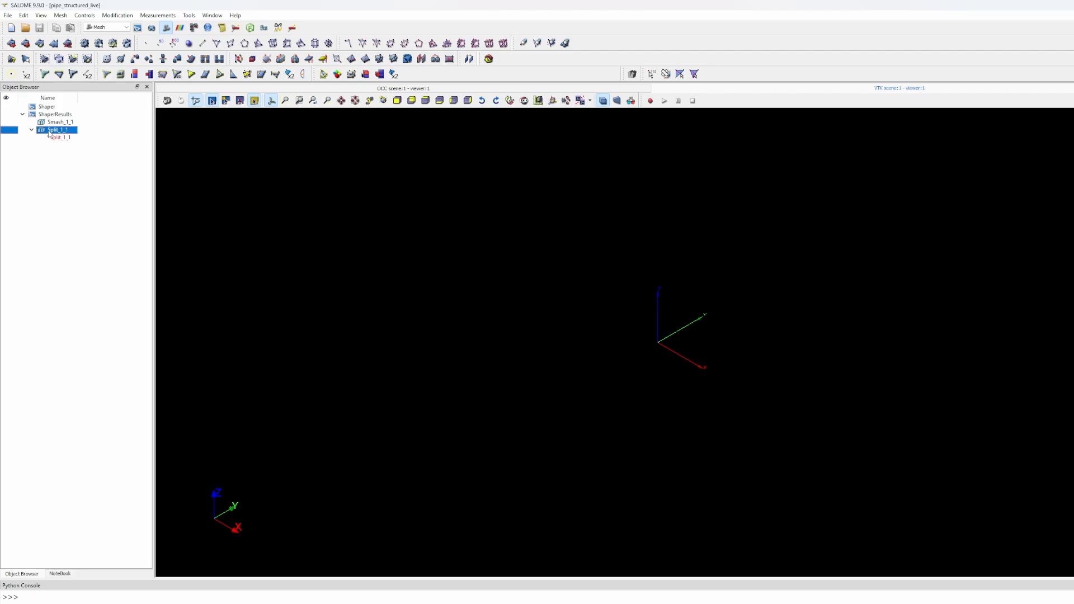
right_click(49, 132)
left_click(66, 137)
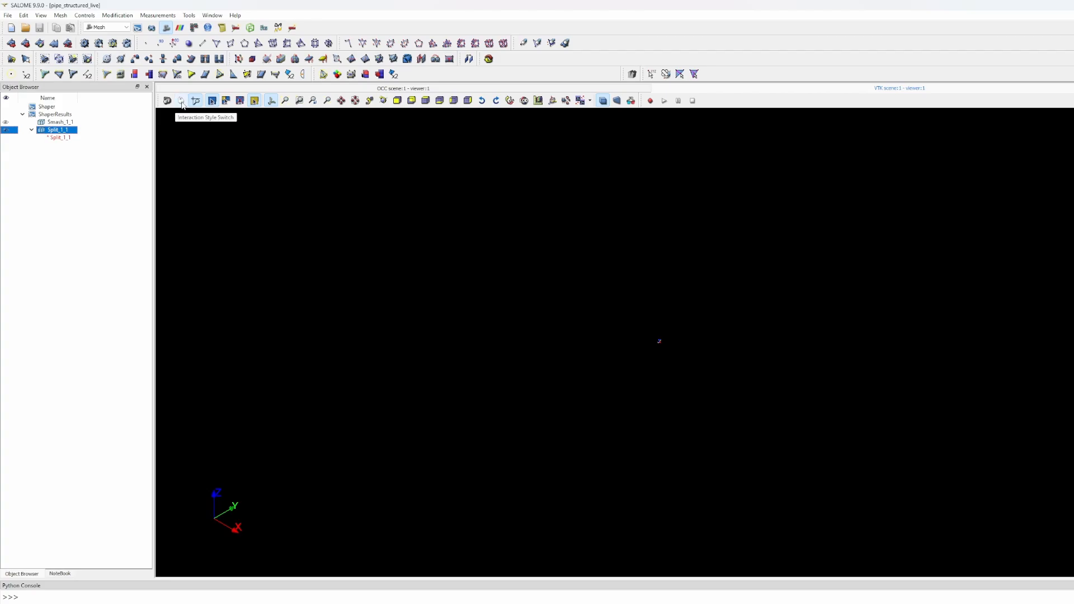
- Fit and orbit the partitioned cylinder, then reselect Split_1_1 and bring up the Mesh menu
left_click(182, 101)
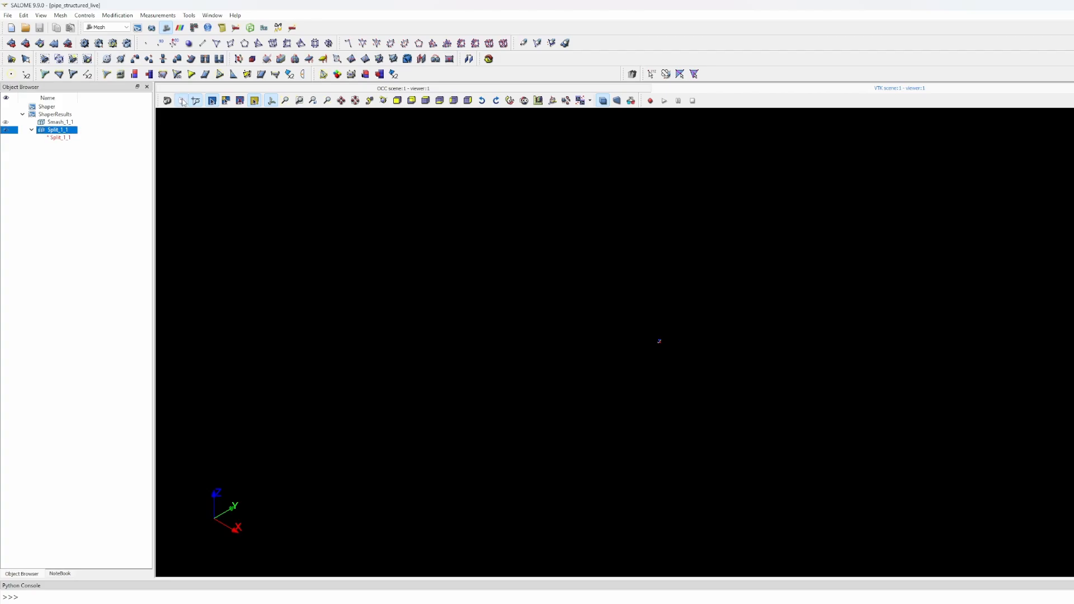
left_click(286, 101)
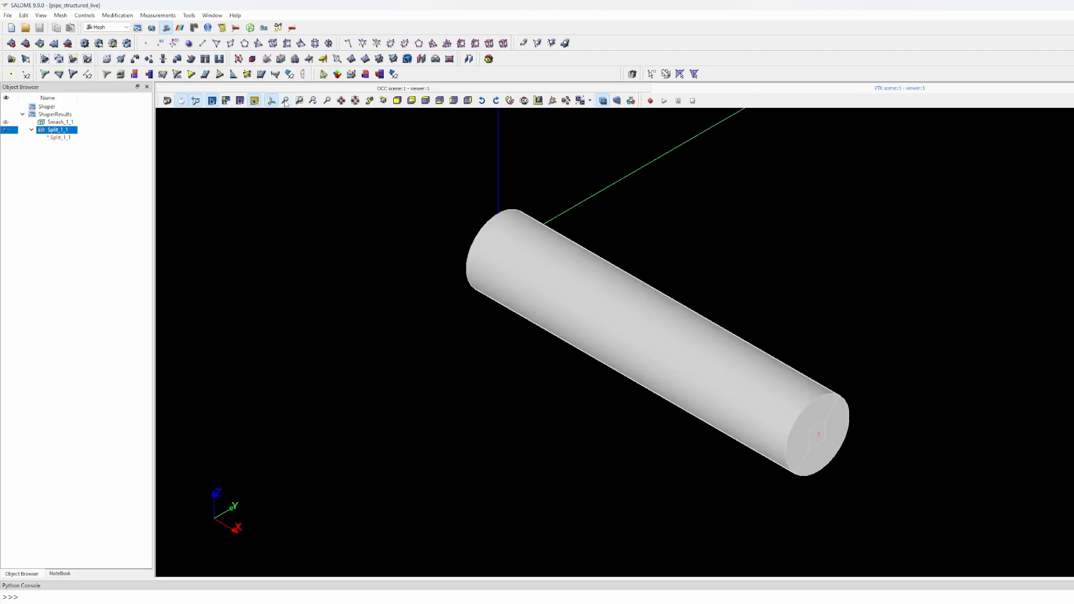
left_click_drag(479, 304, 493, 364)
right_click_drag(491, 364, 530, 333)
left_click_drag(530, 333, 574, 367)
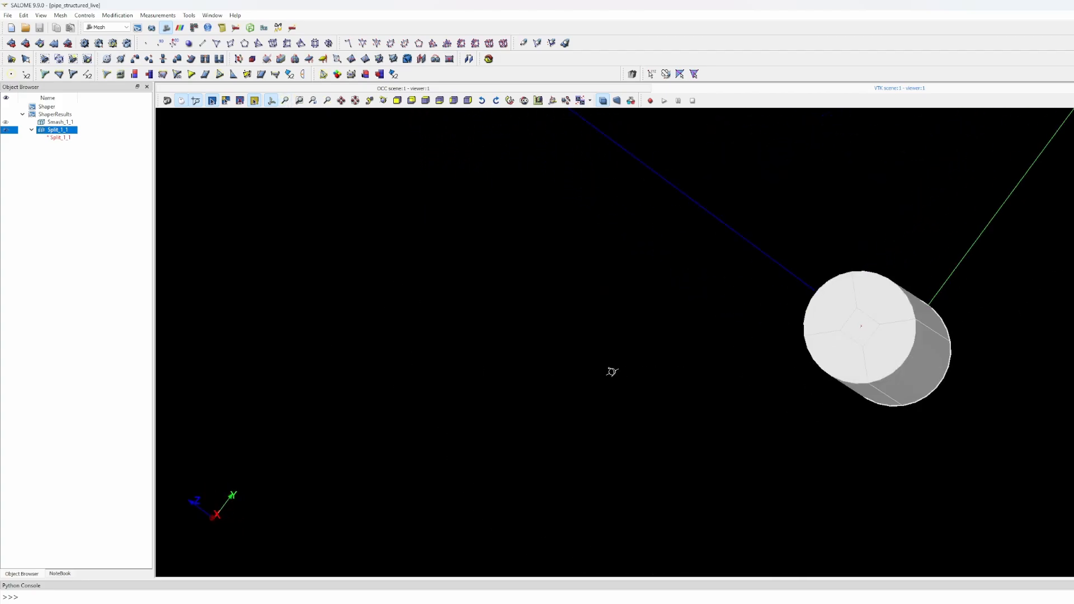
scroll(844, 321, "up", 6)
left_click_drag(821, 314, 611, 287)
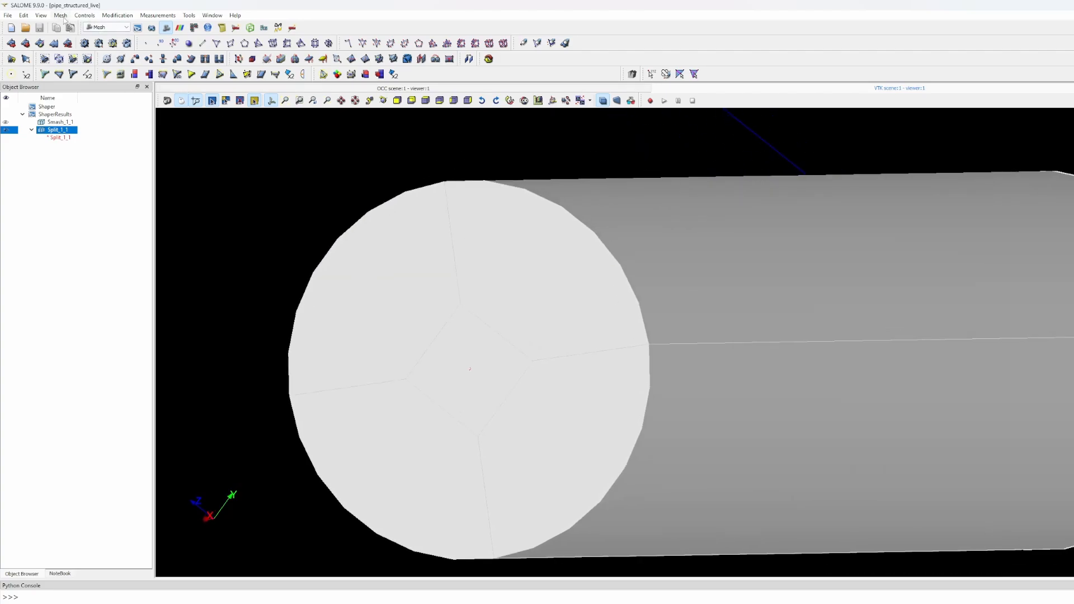
left_click(50, 143)
left_click(49, 131)
left_click(61, 17)
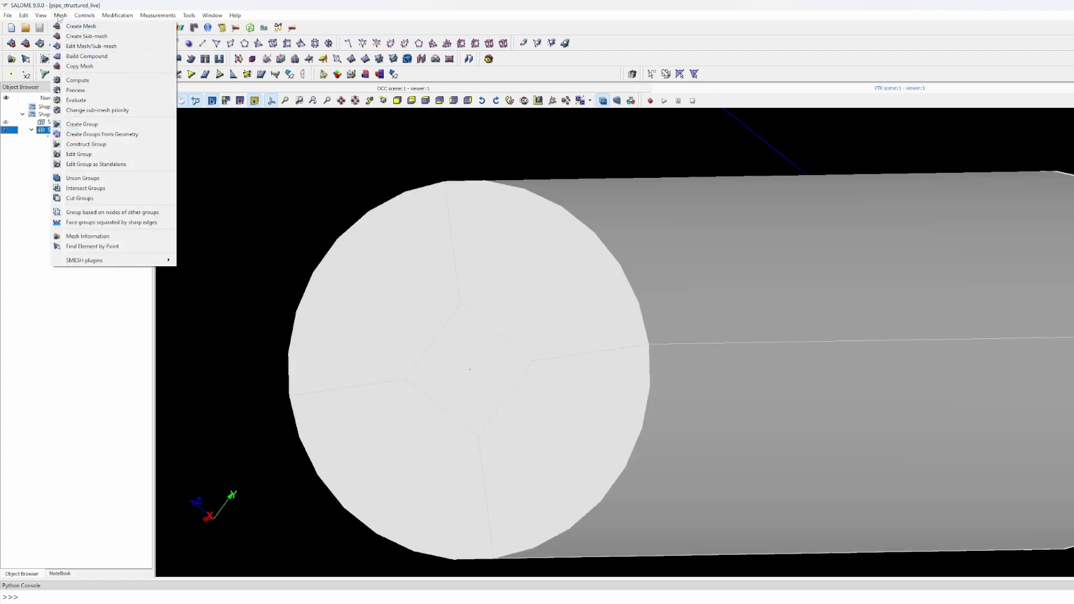
- Start a mesh on Split_1_1 with Hexahedron (i,j,k), Quadrangle: Mapping and Wire Discretisation algorithms
left_click(68, 26)
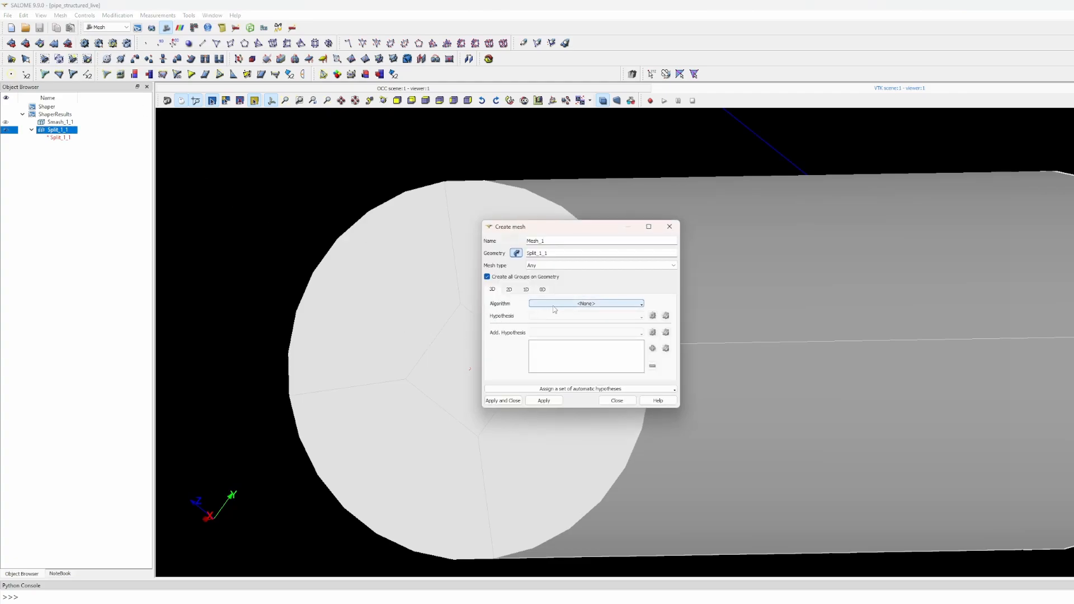
left_click(553, 307)
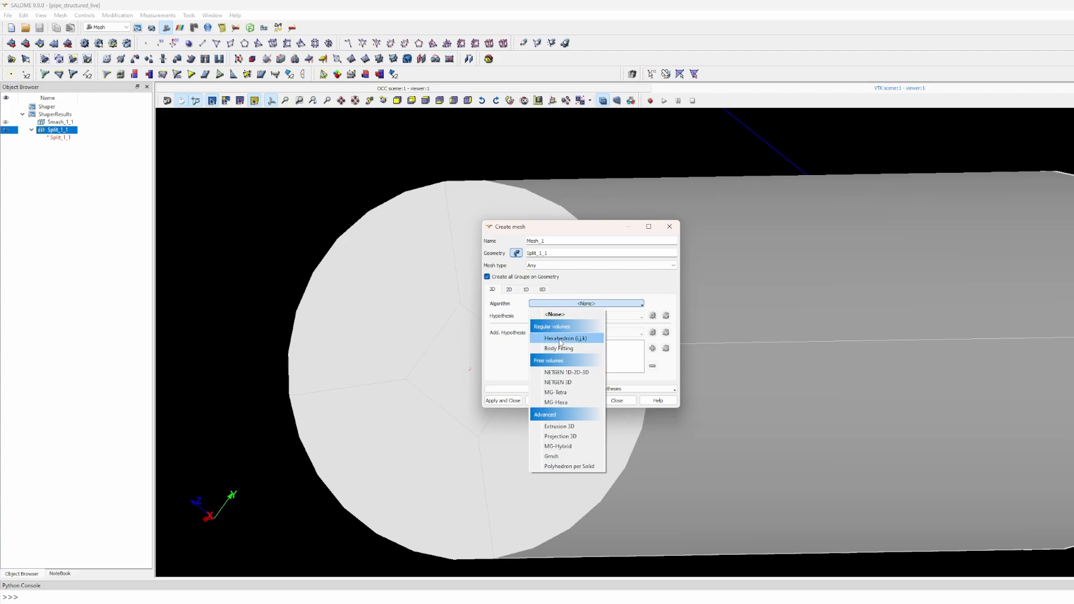
left_click(559, 339)
left_click(509, 289)
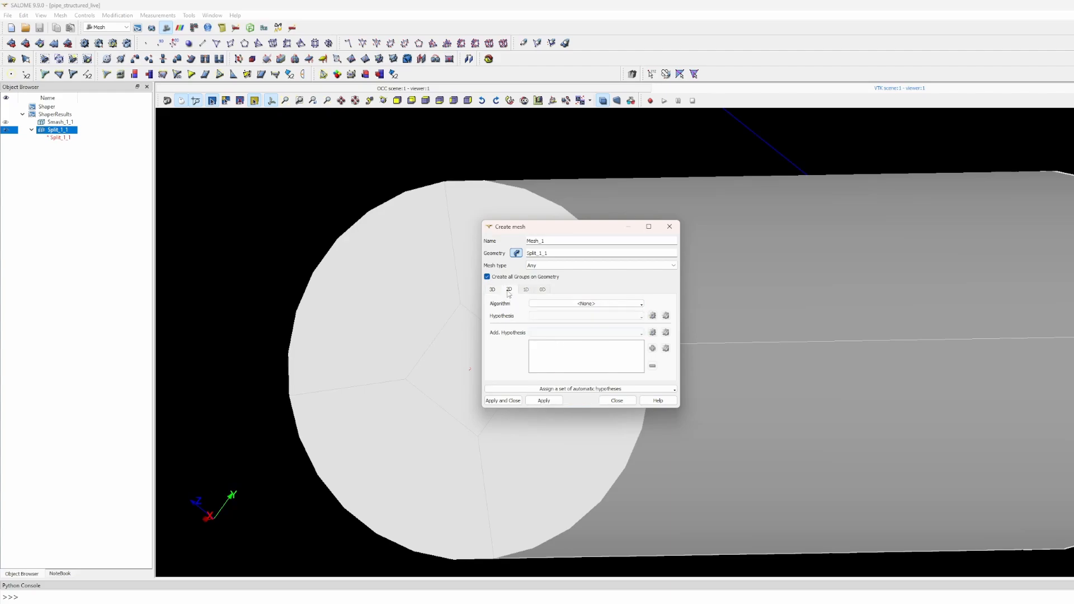
left_click(557, 304)
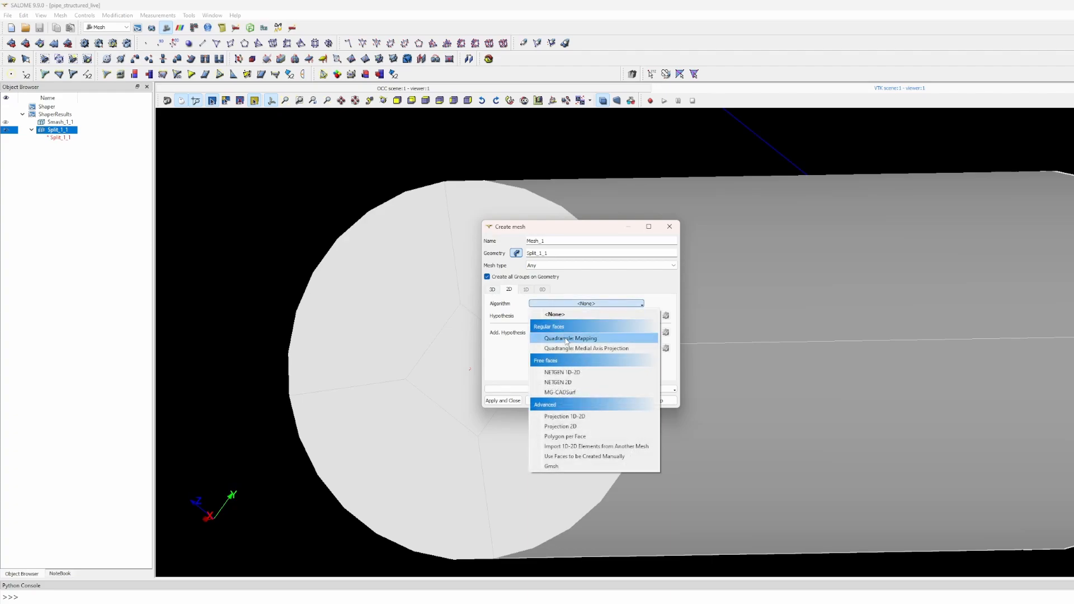
left_click(563, 339)
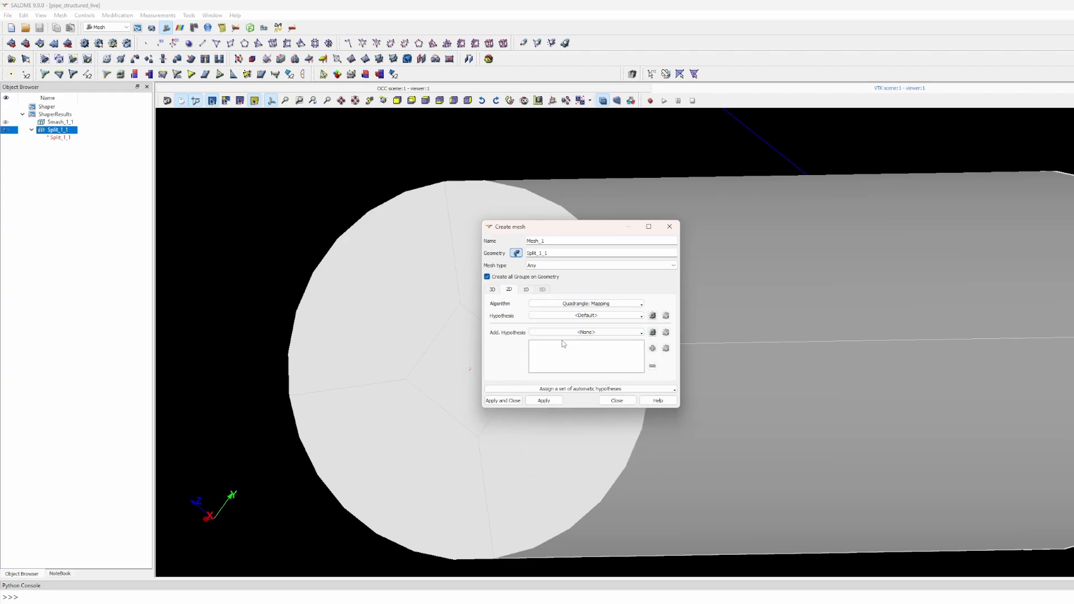
left_click(526, 290)
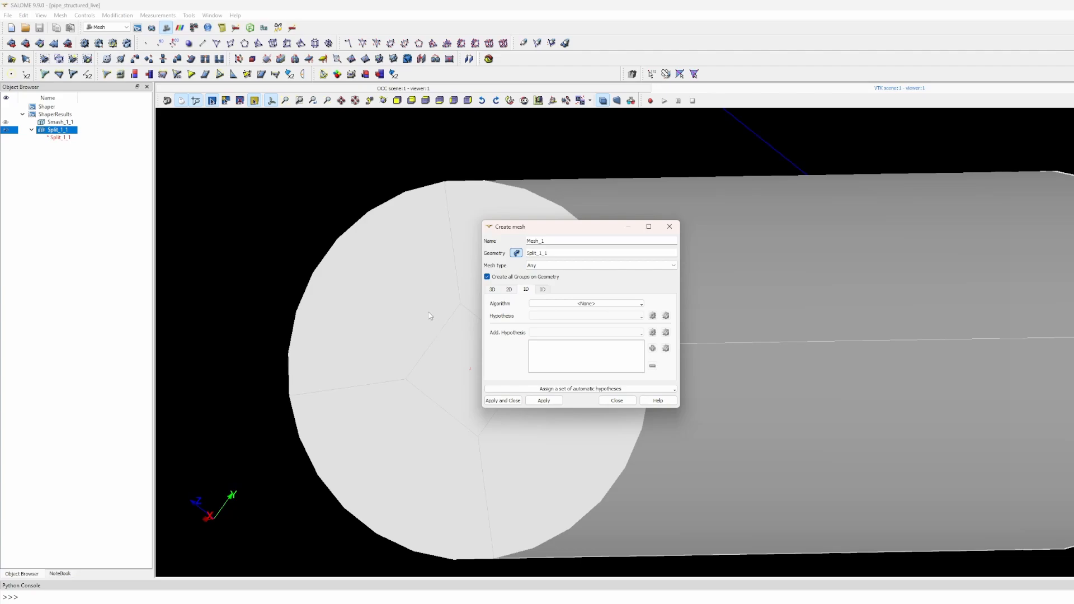
left_click(568, 305)
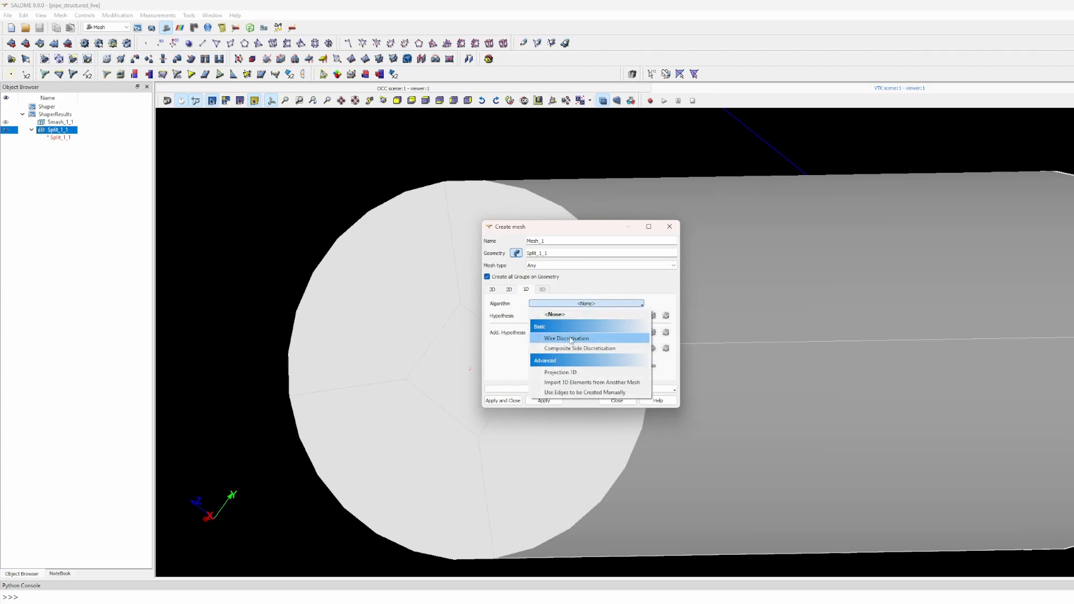
left_click(568, 338)
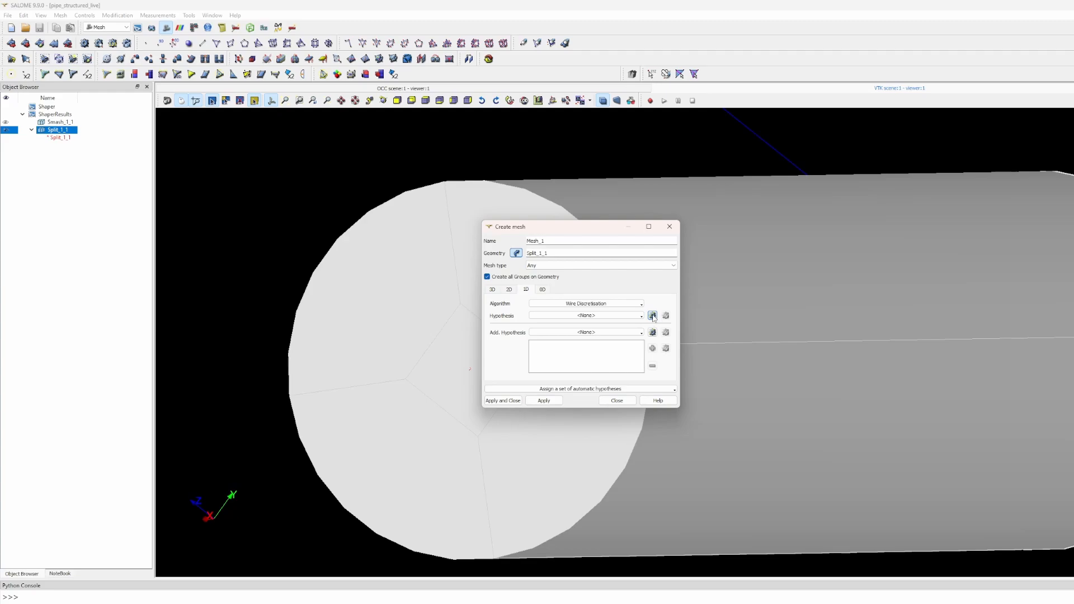
- Add a Number of Segments hypothesis to Wire Discretisation and create Mesh_1
left_click(652, 316)
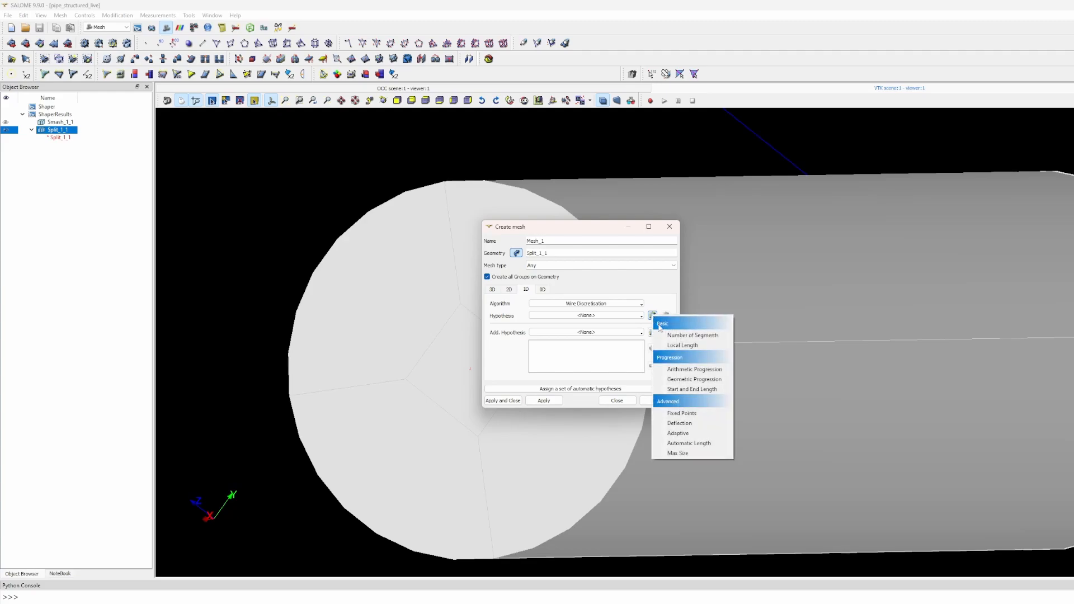
left_click(671, 336)
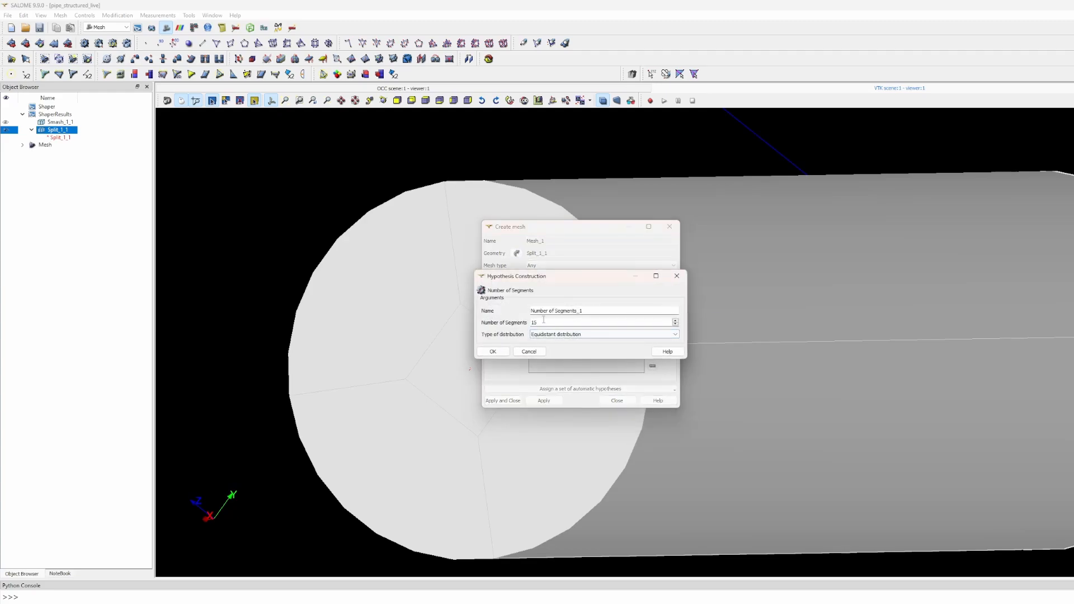
left_click(493, 351)
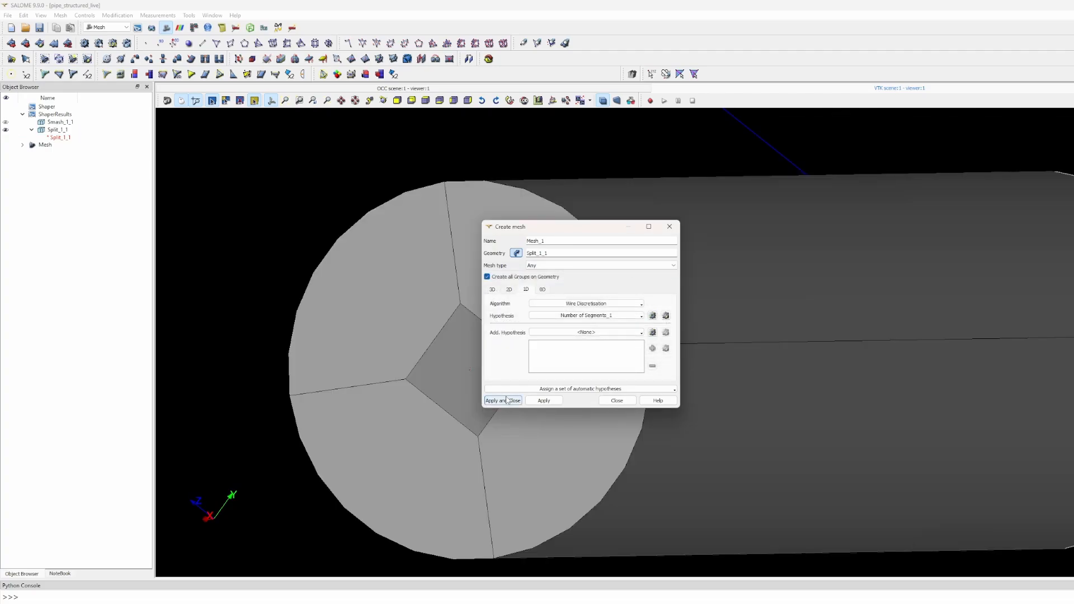
left_click(502, 401)
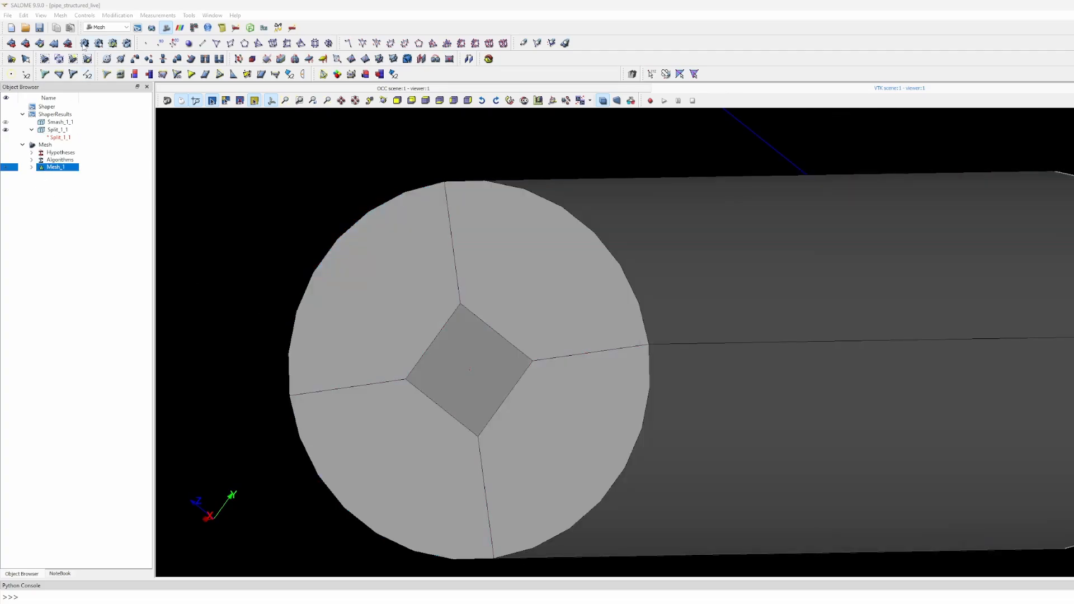
- Compute Mesh_1 into 16875 hexahedra, hide the Split_1_1 geometry and orbit around the mesh
left_click(84, 44)
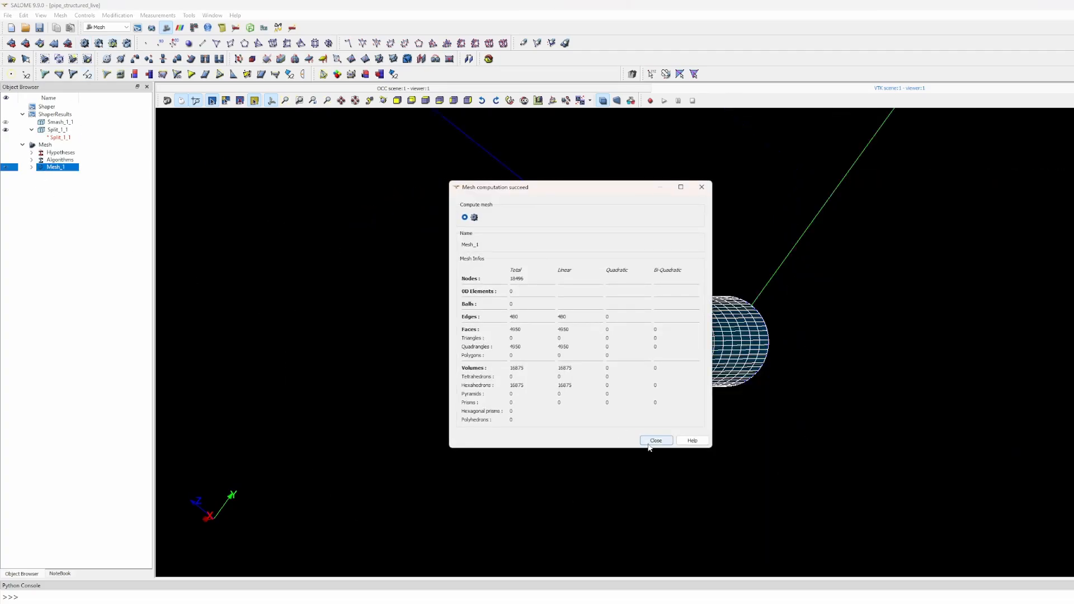
left_click(655, 440)
scroll(624, 353, "up", 5)
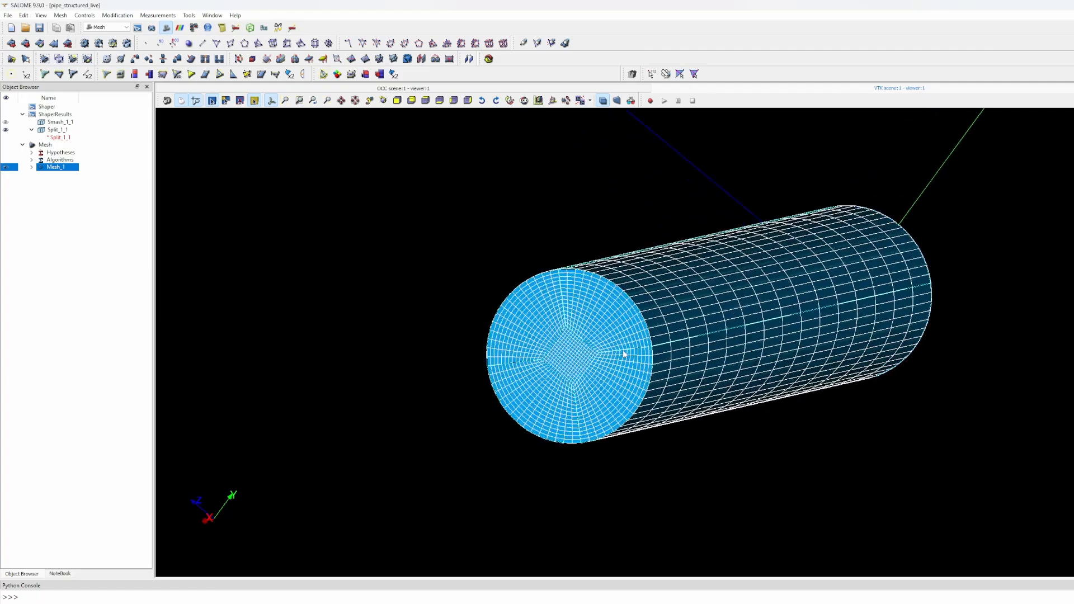
scroll(624, 353, "up", 5)
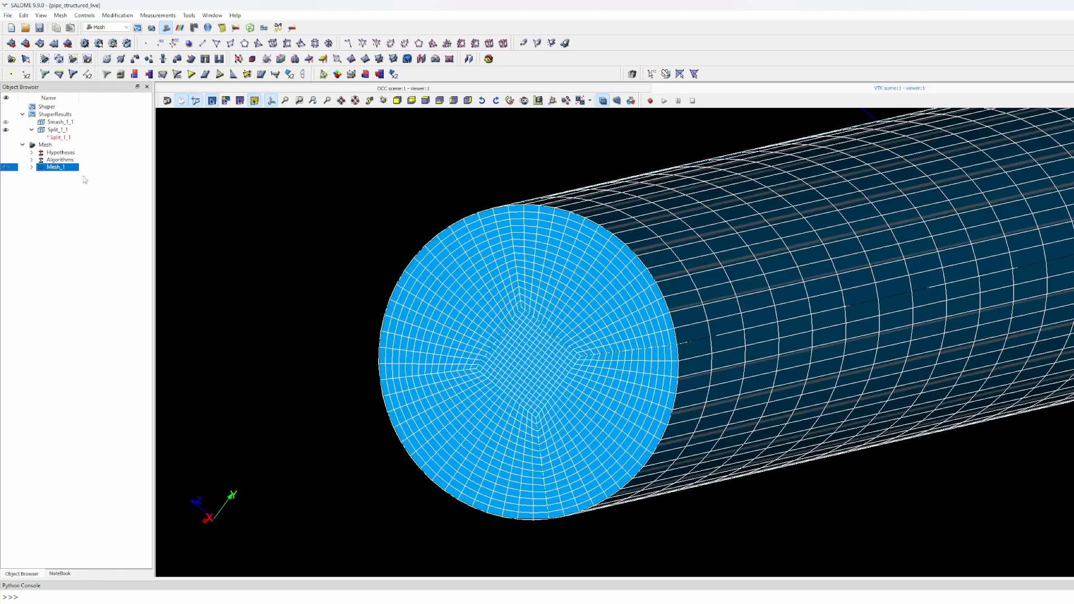
left_click(7, 129)
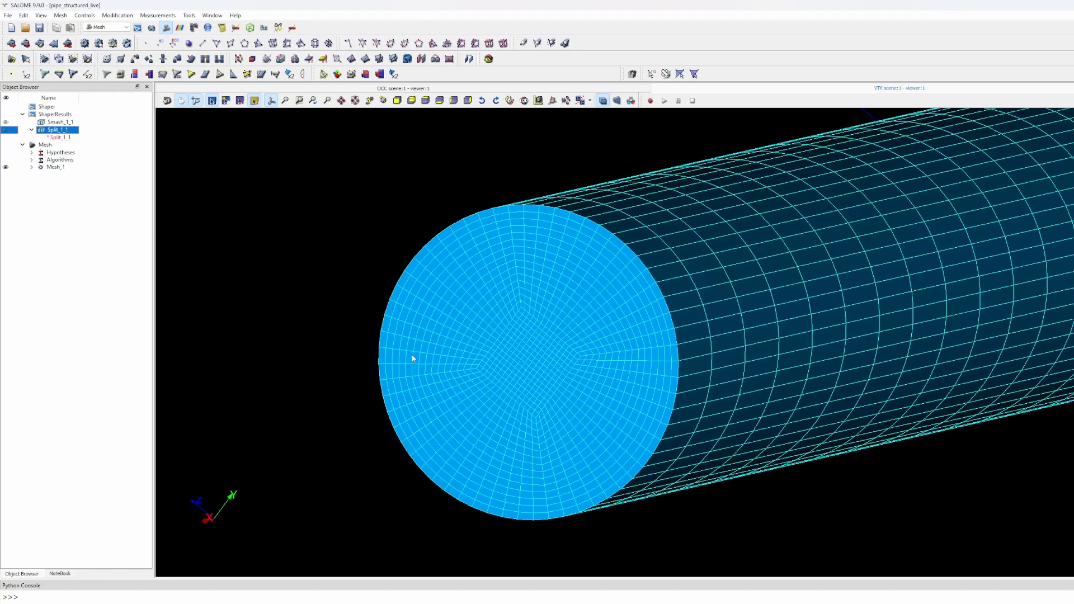
right_click_drag(773, 324, 733, 316, "ctrl")
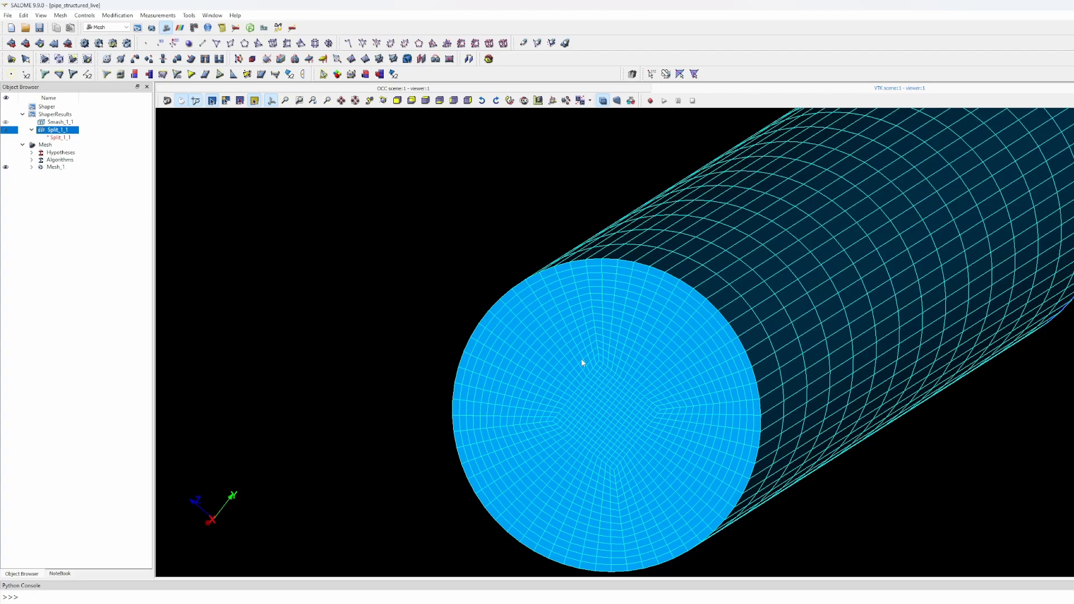
middle_click_drag(653, 302, 415, 273)
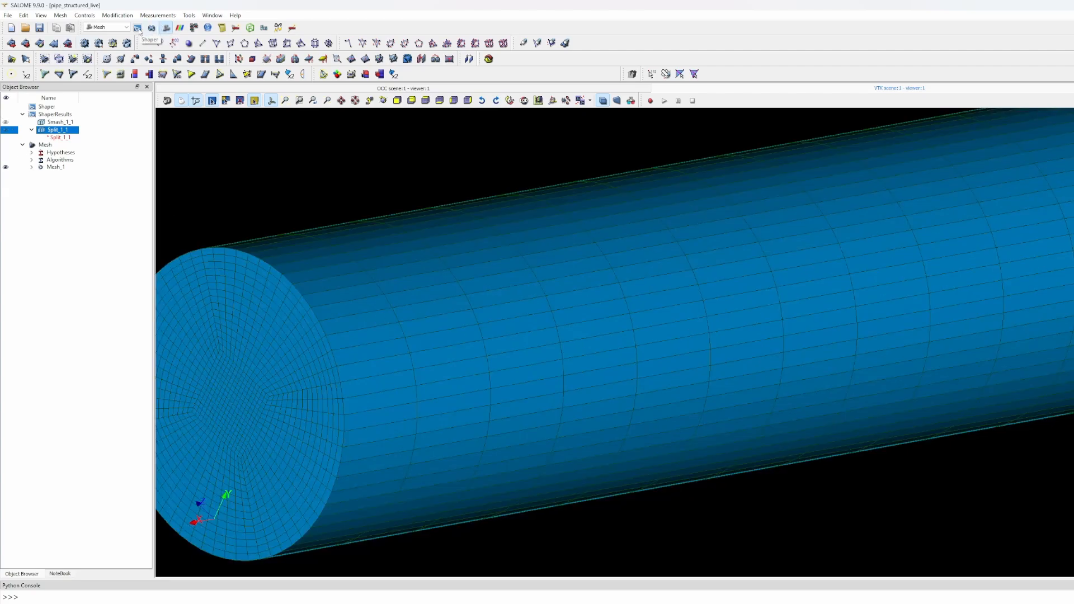
- Return to Shaper, zoom on the pipe's divided end face and bring up the Features menu
left_click(137, 28)
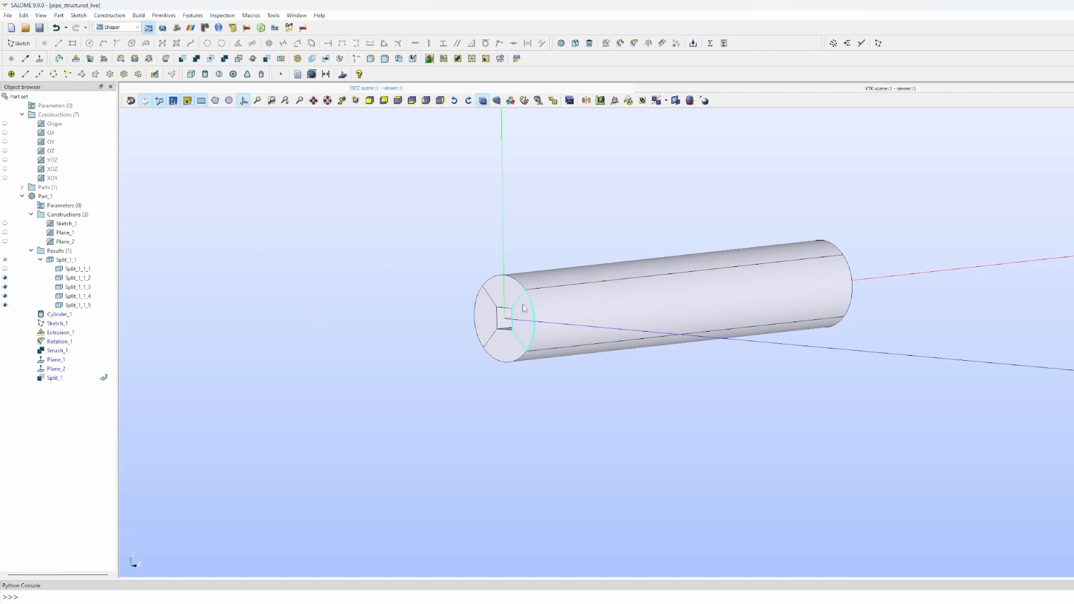
scroll(447, 302, "up", 5)
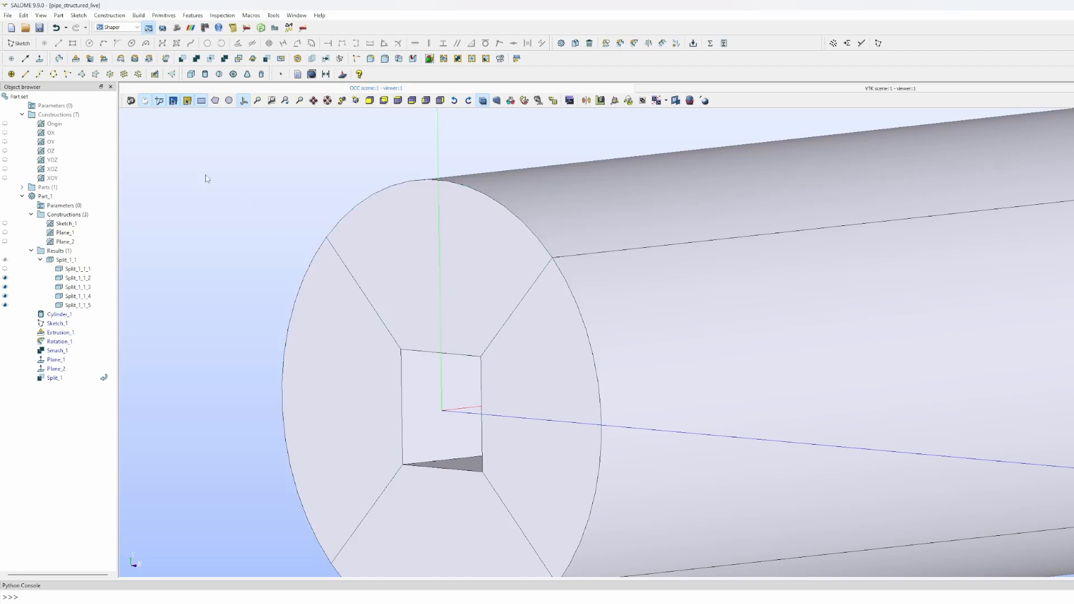
left_click(204, 17)
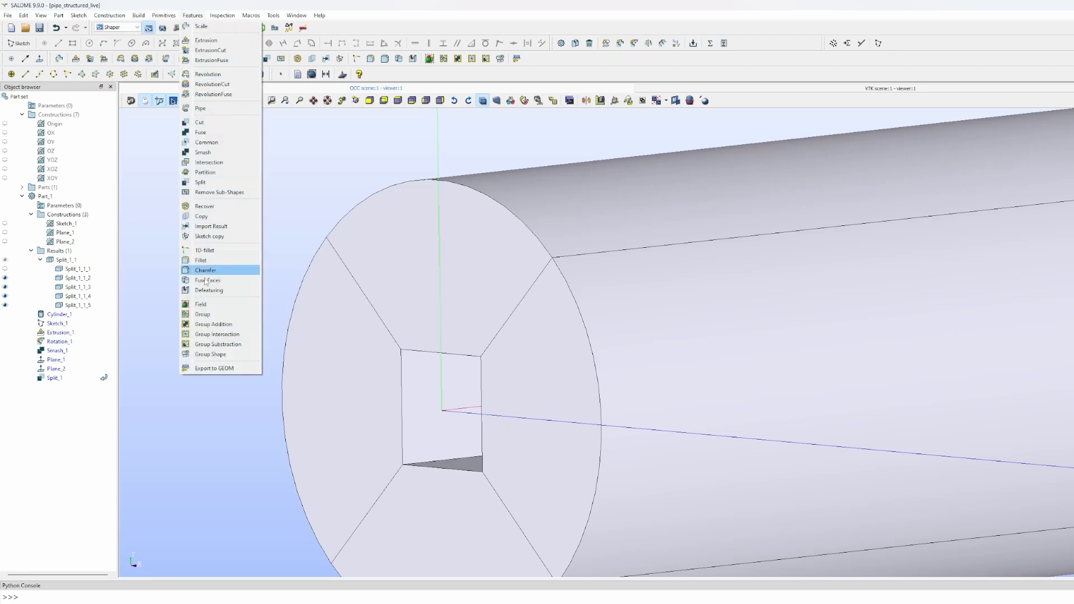
- Create a new edge-type group and name it n_axial
left_click(197, 319)
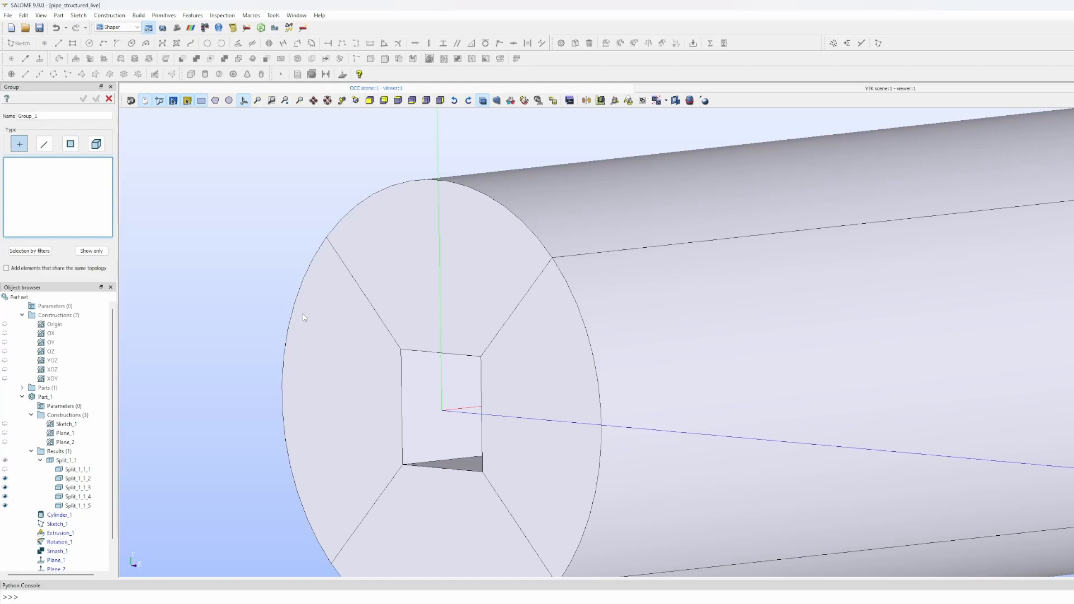
double_click(40, 116)
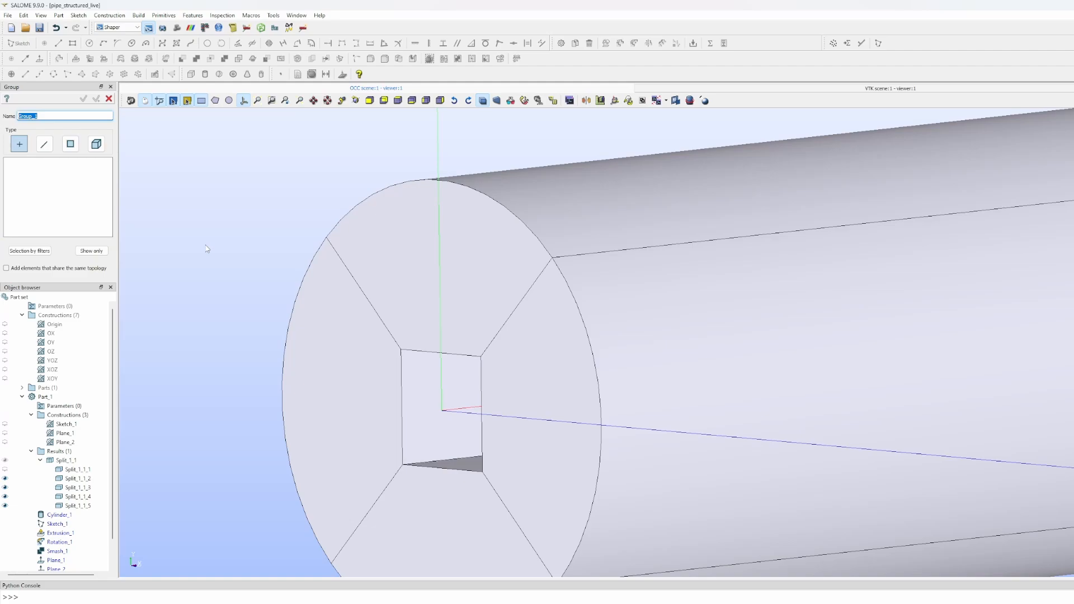
left_click_drag(423, 294, 507, 293)
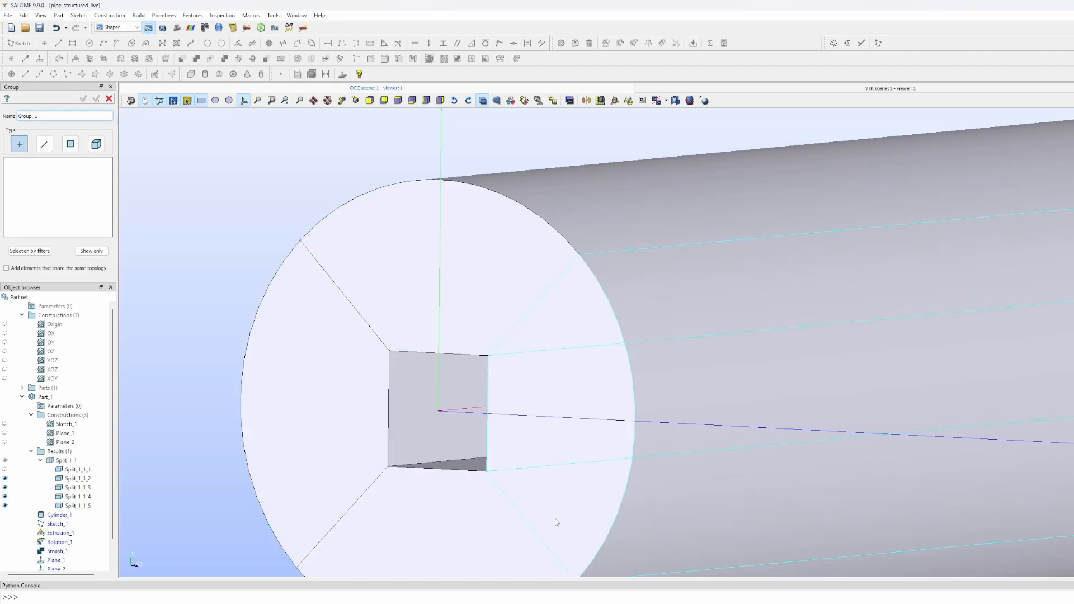
double_click(20, 116)
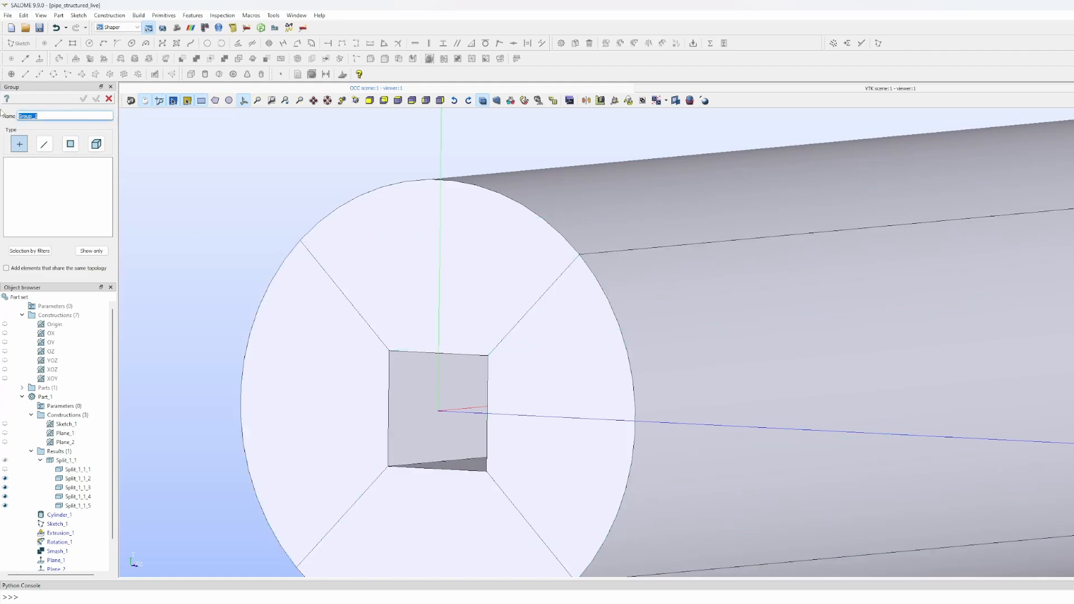
type("n_axial")
left_click(46, 144)
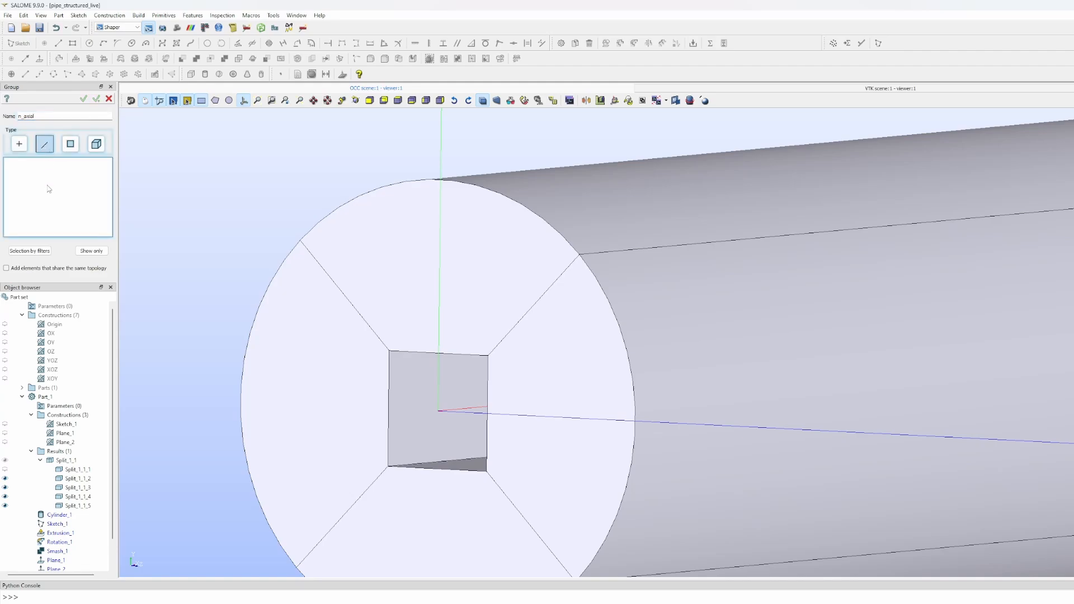
- Add eight plane-generated edges to n_axial, four diagonal edges on each pipe end
left_click(341, 292)
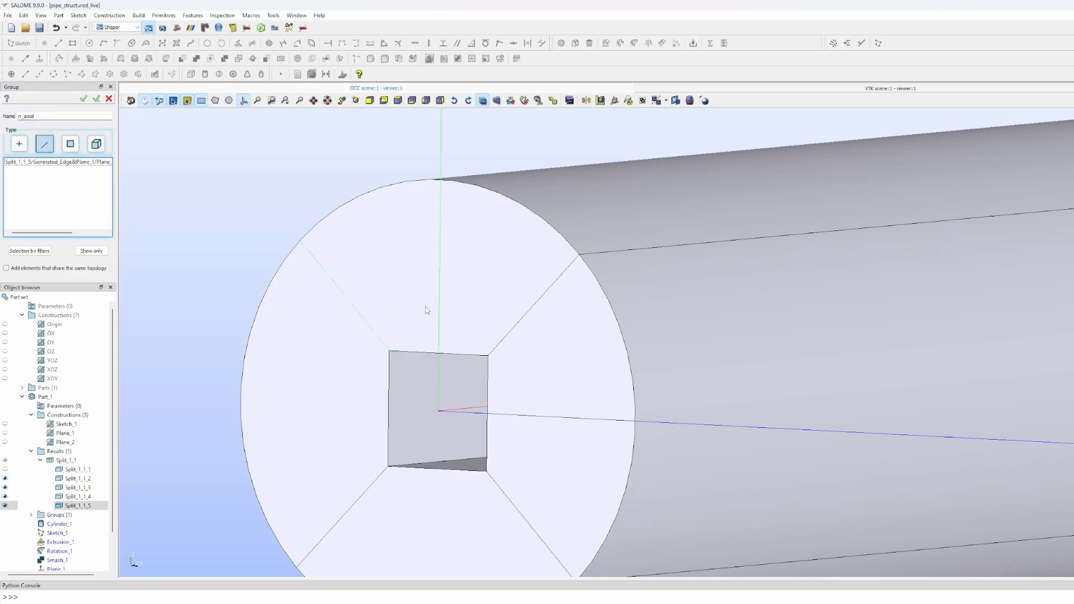
left_click(519, 324)
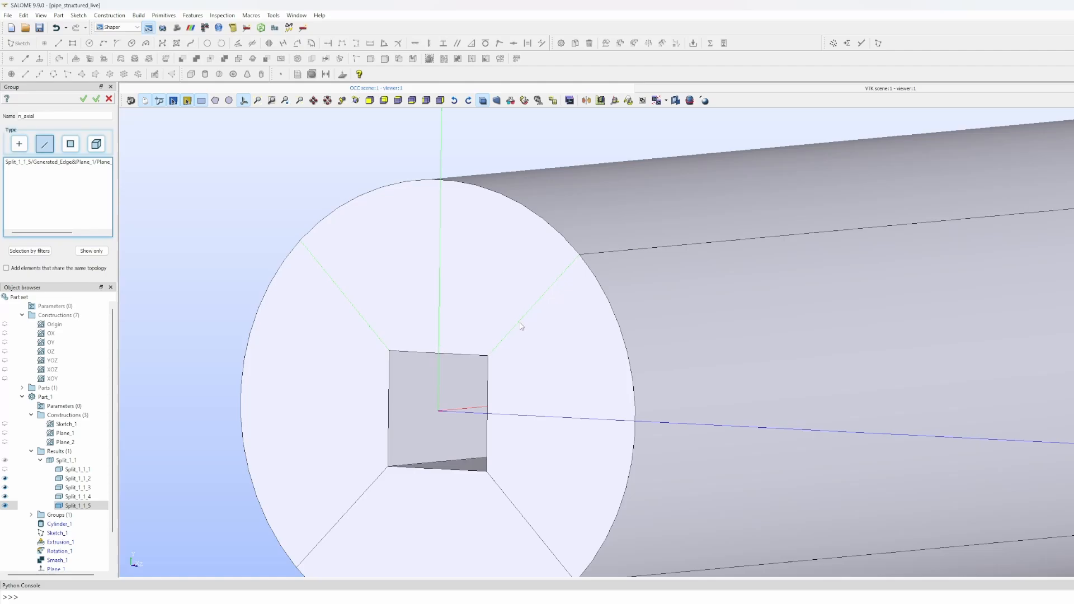
left_click(370, 491)
left_click(500, 488)
scroll(642, 364, "down", 5)
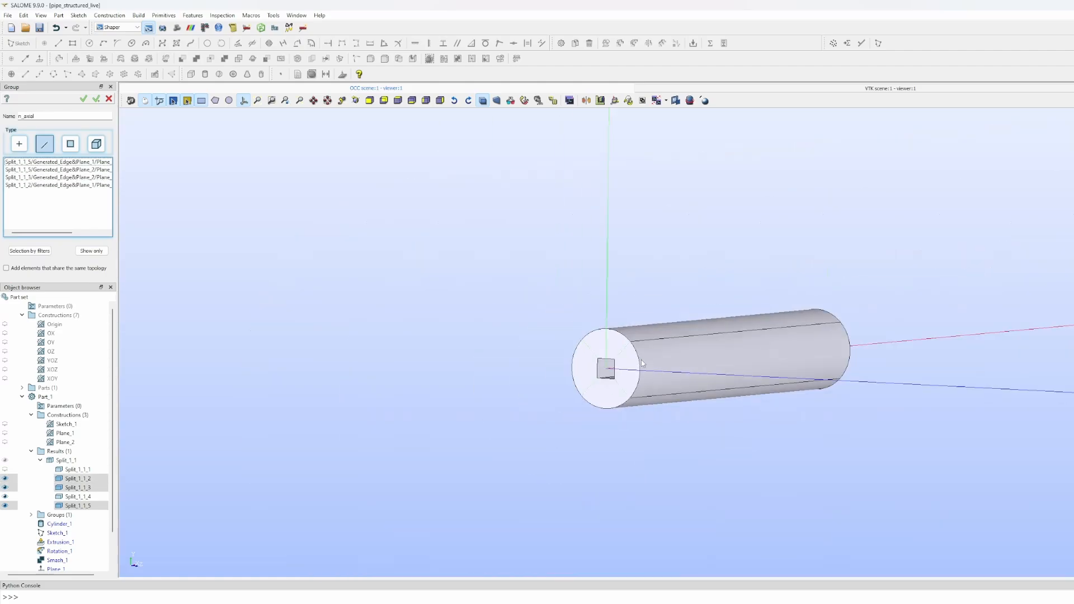
right_click_drag(689, 274, 134, 264, "ctrl")
right_click_drag(649, 288, 363, 271, "ctrl")
left_click(758, 363)
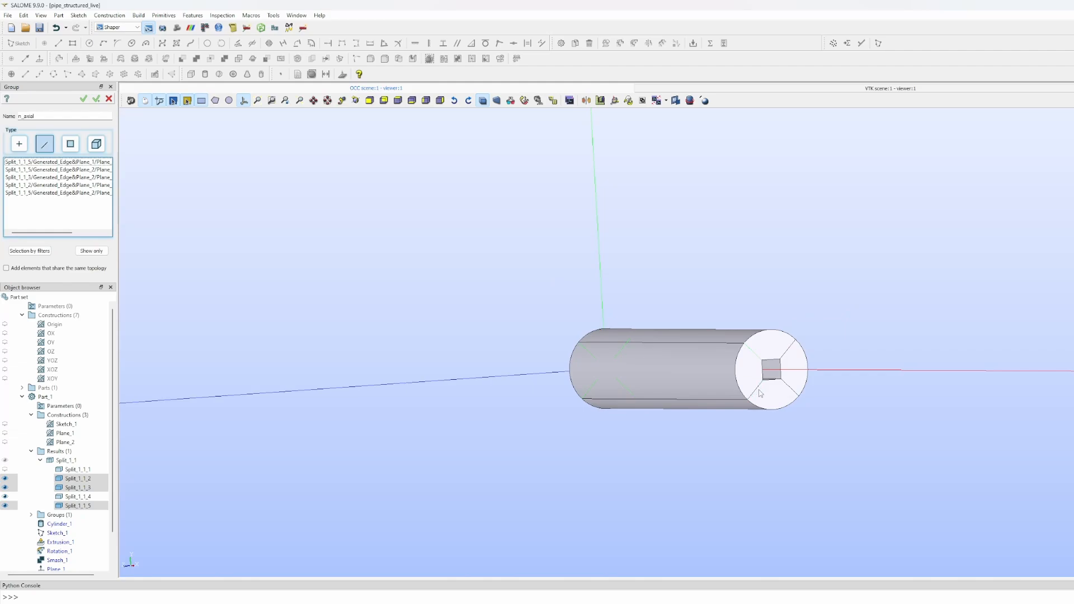
left_click(792, 390)
left_click(785, 361)
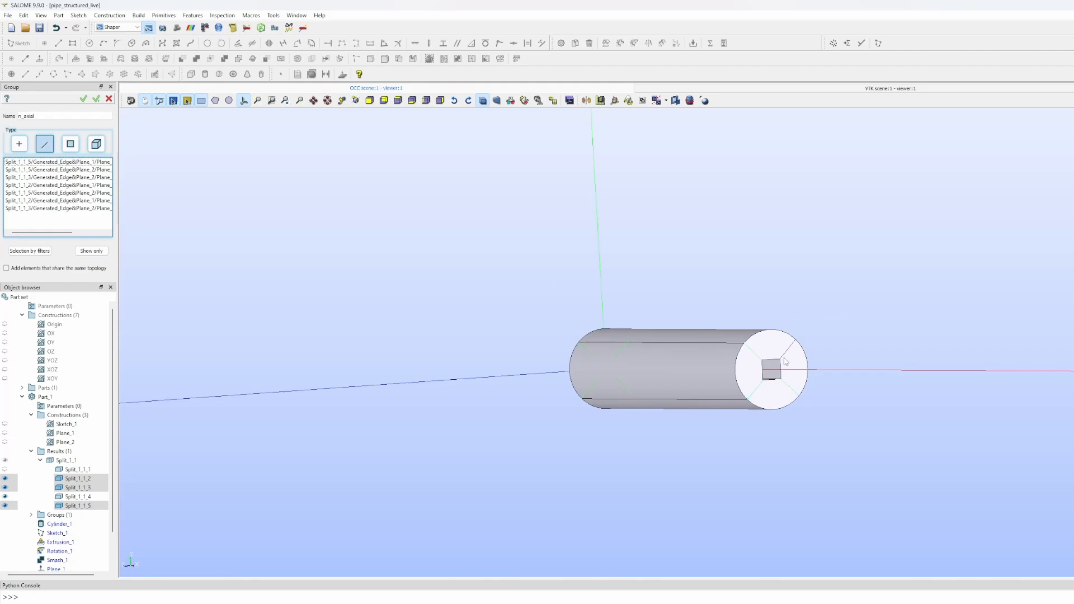
left_click(785, 358)
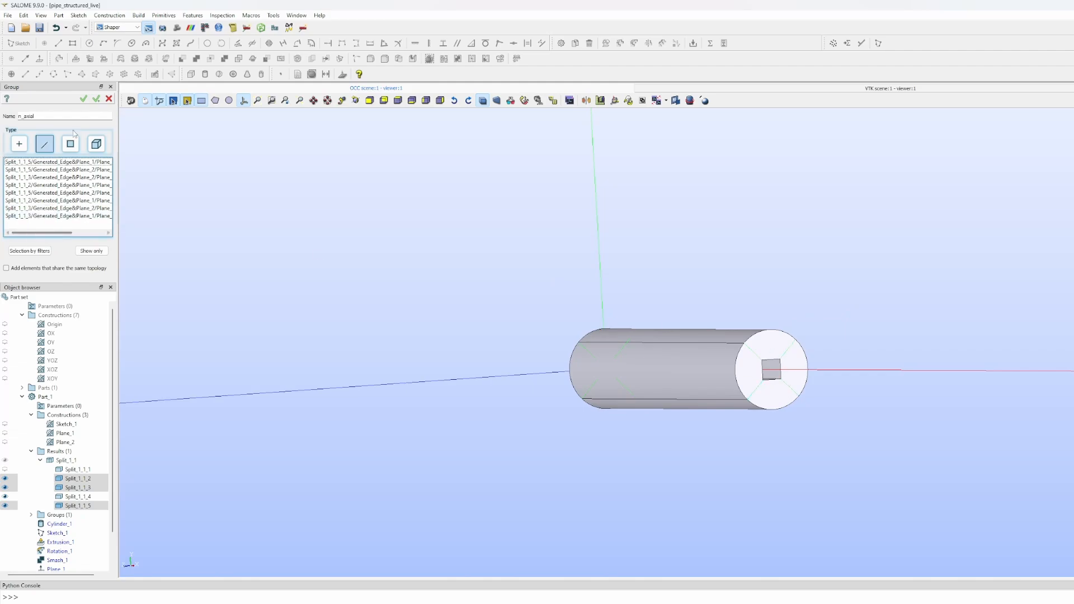
- Apply n_axial, then rename the new Group_2 to n_circum for edge picking
left_click(97, 100)
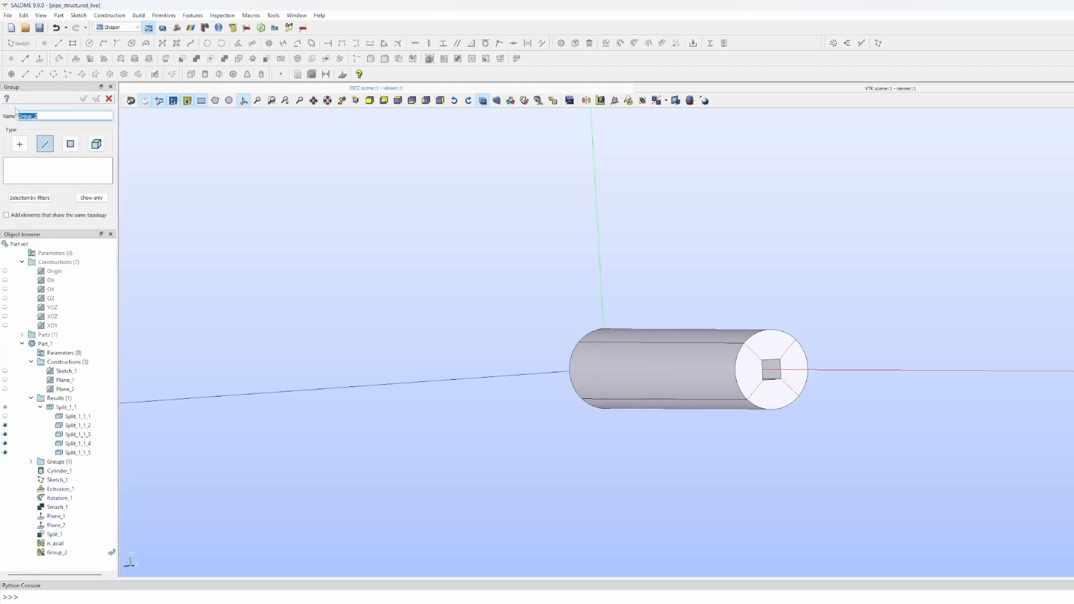
right_click_drag(448, 308, 993, 332, "ctrl")
right_click_drag(572, 401, 858, 390, "ctrl")
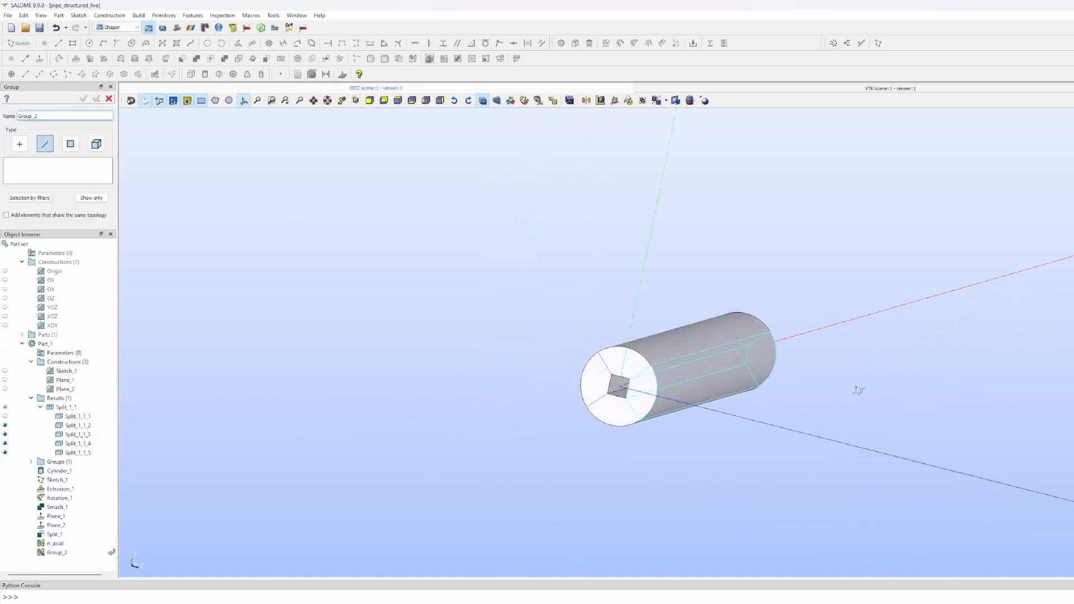
right_click_drag(535, 350, 487, 345, "ctrl")
scroll(573, 332, "up", 10)
scroll(572, 332, "down", 6)
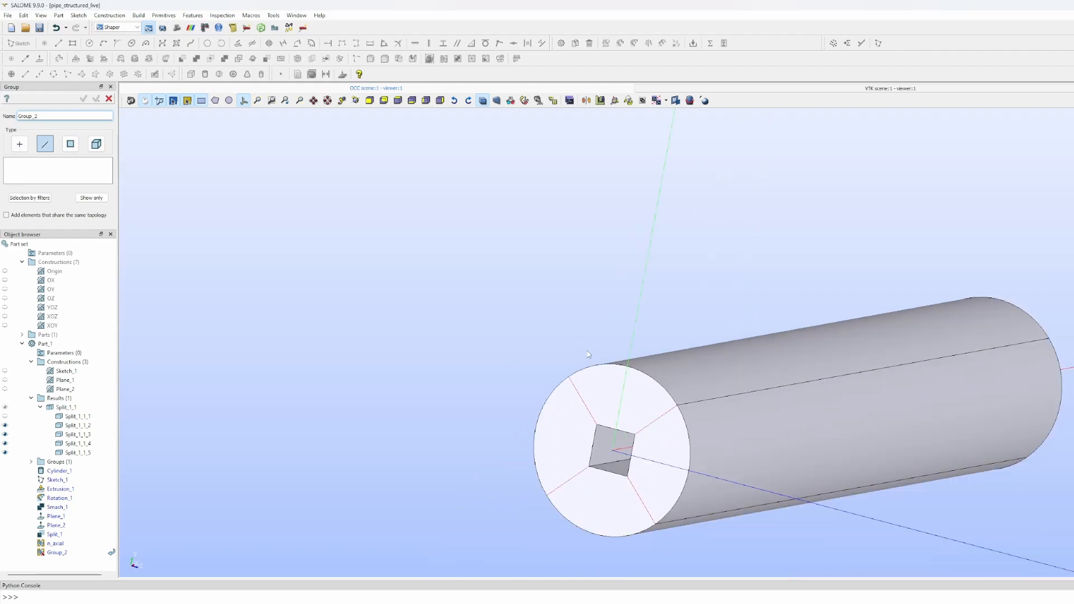
middle_click_drag(585, 349, 543, 313, "ctrl")
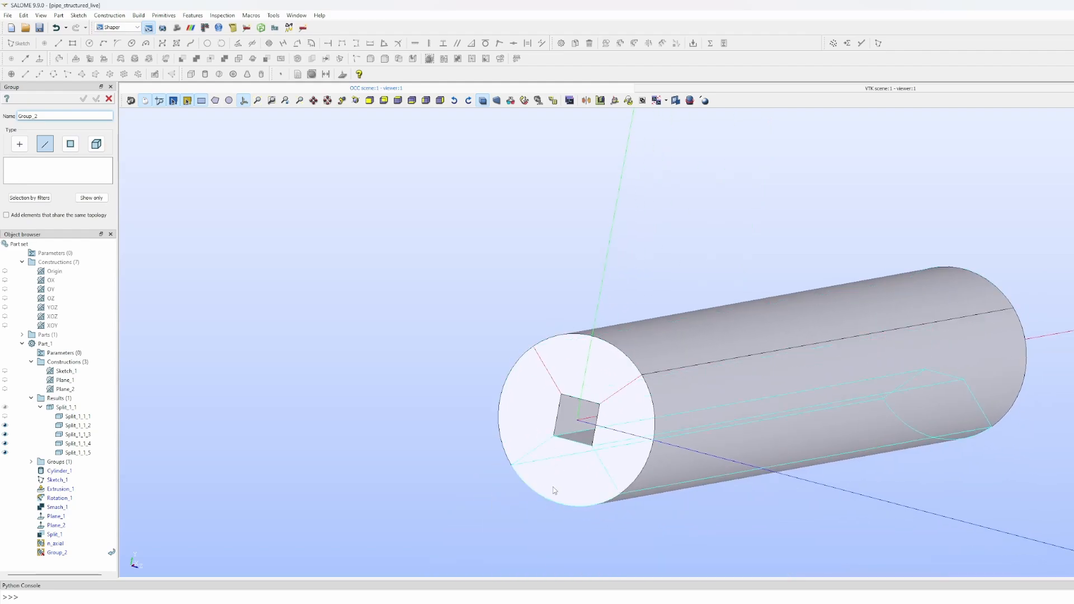
left_click_drag(50, 117, 5, 123)
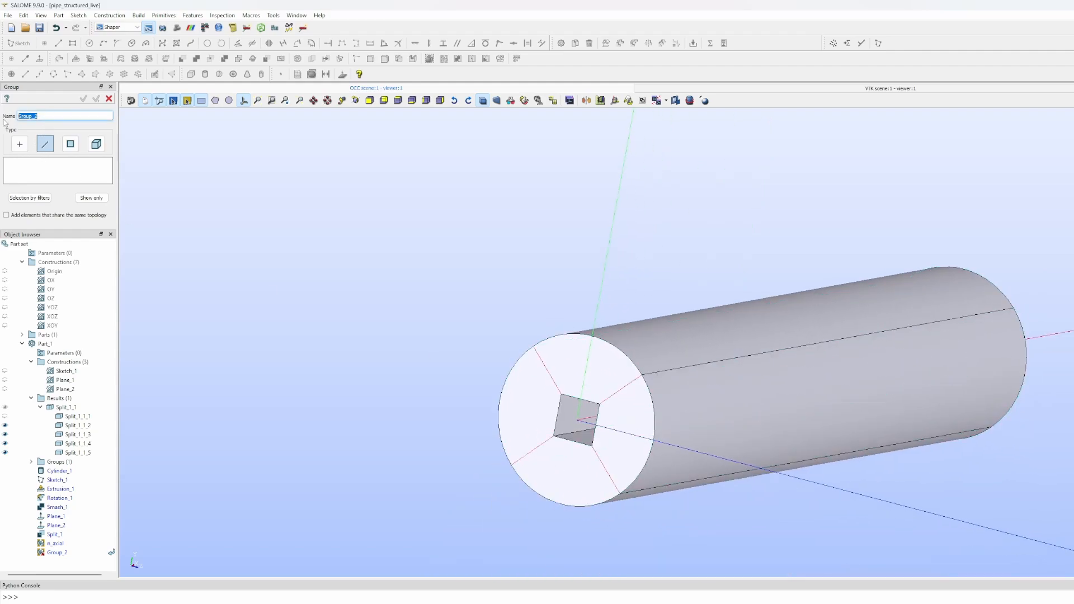
type("n_circum")
left_click(53, 174)
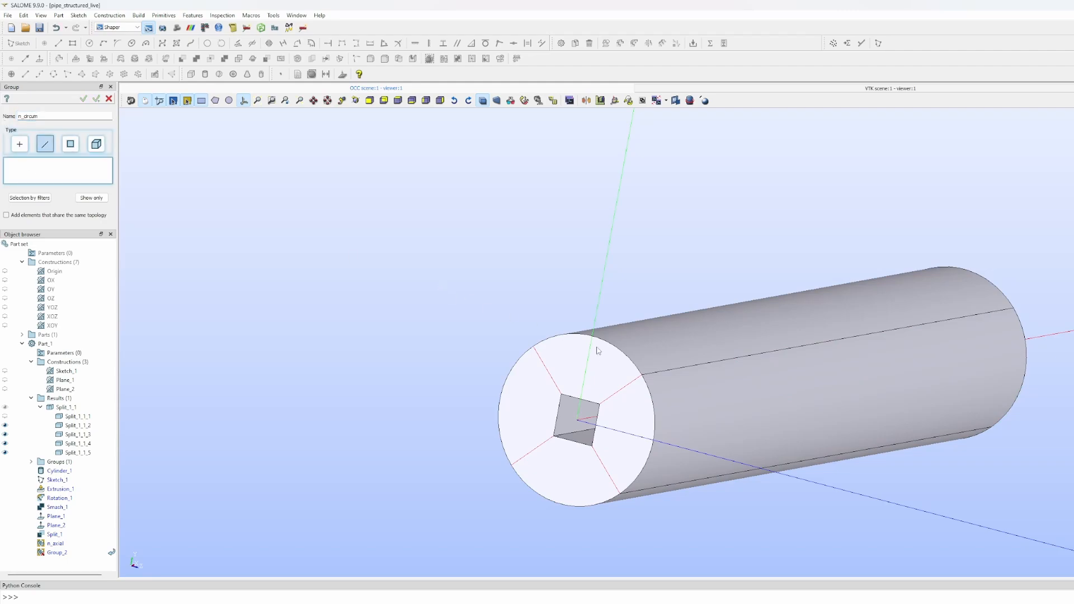
- Add the four arc edges of the near pipe end to n_circum
left_click(582, 337)
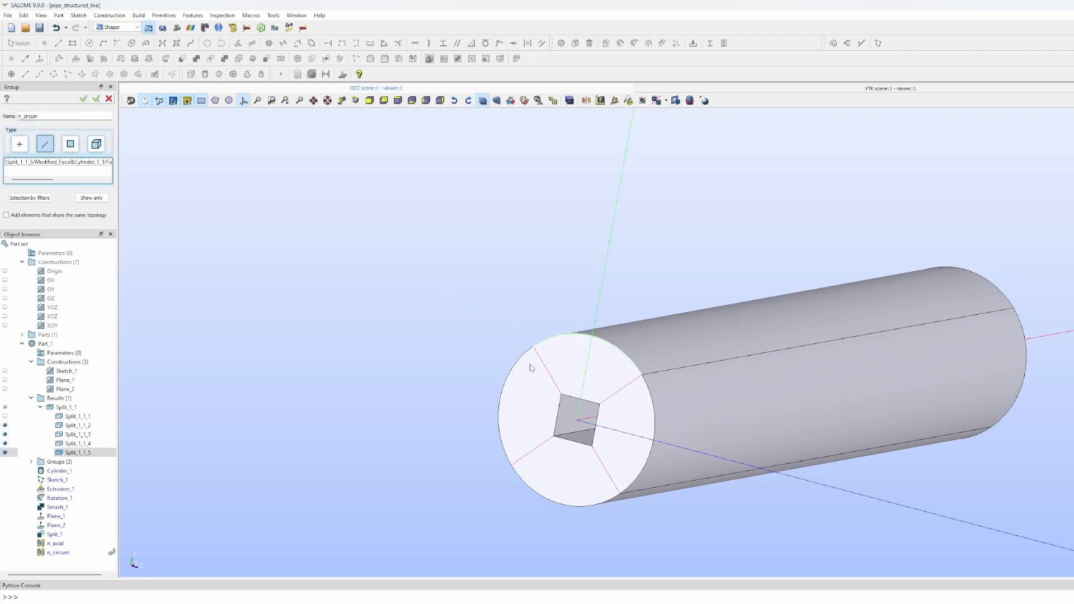
left_click(508, 455, "shift")
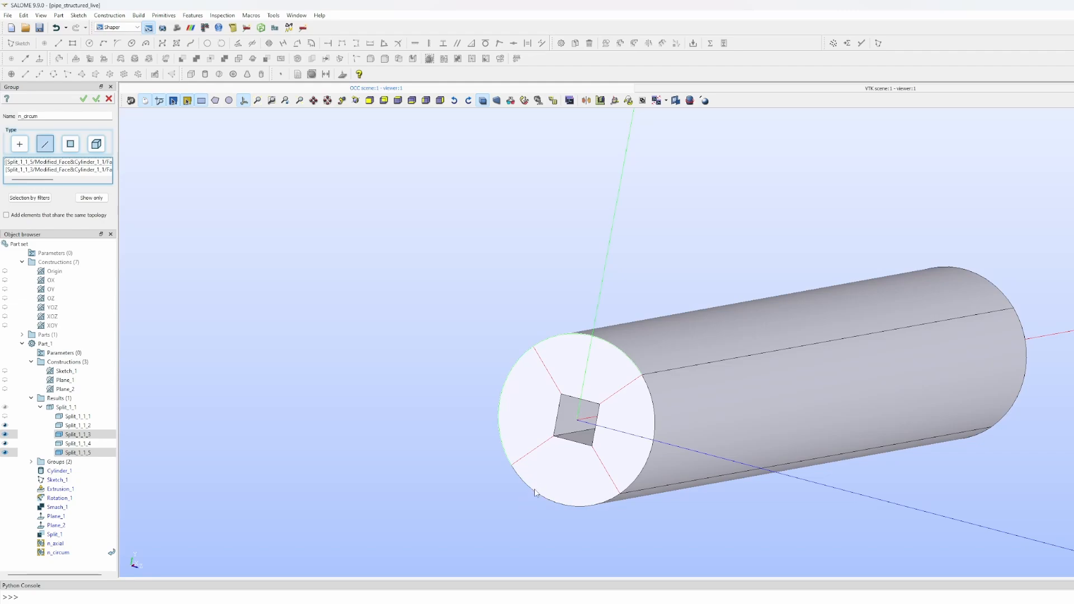
left_click(560, 501, "shift")
left_click(653, 408, "shift")
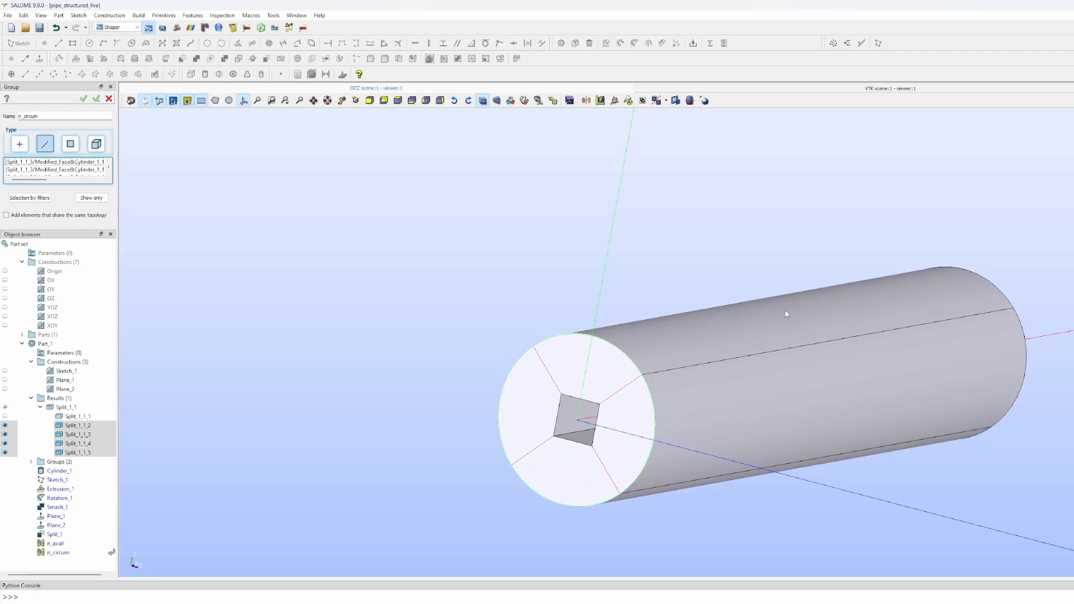
left_click_drag(785, 314, 56, 254)
middle_click_drag(550, 305, 202, 404)
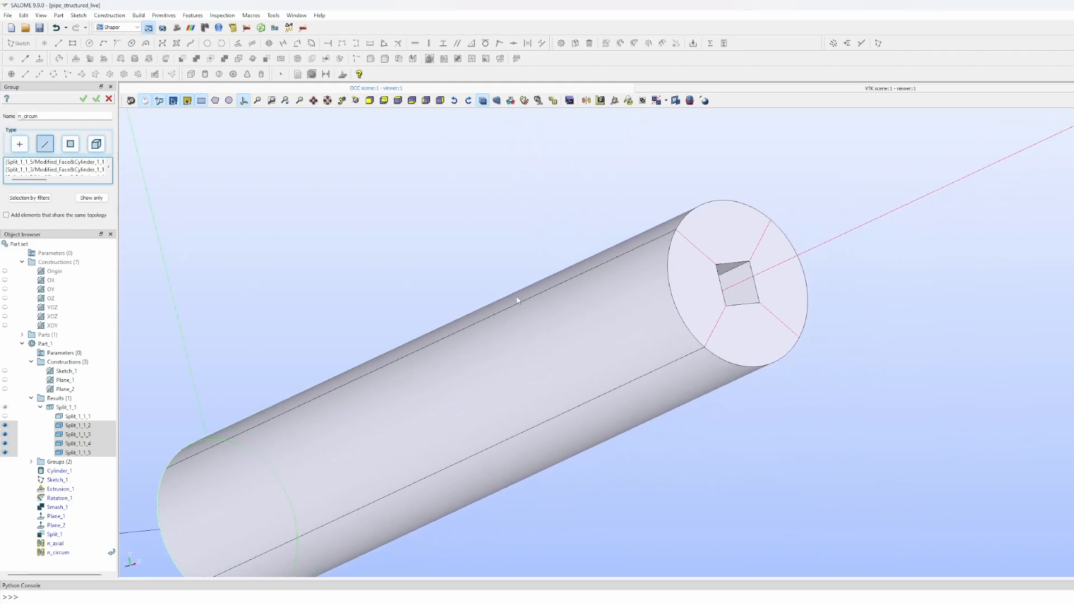
- Add the far end's arc edges and apply n_circum, starting the next group
left_click(672, 282, "shift")
left_click(696, 212, "shift")
left_click(796, 251, "shift")
left_click(752, 367, "shift")
left_click(752, 367, "shift")
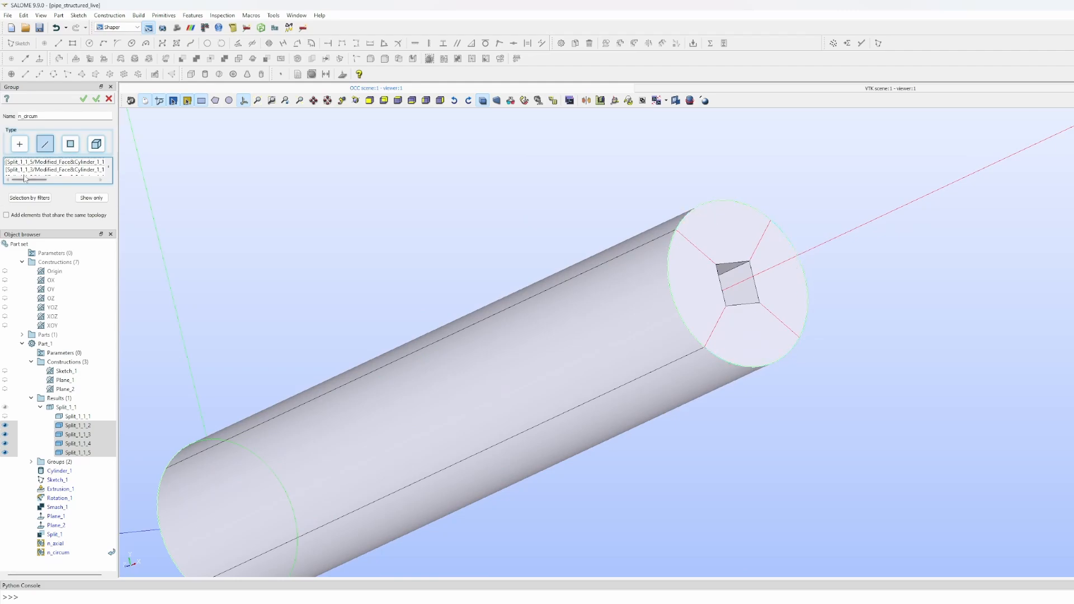
left_click(97, 102)
scroll(418, 311, "down", 5)
right_click_drag(508, 262, 475, 330, "ctrl")
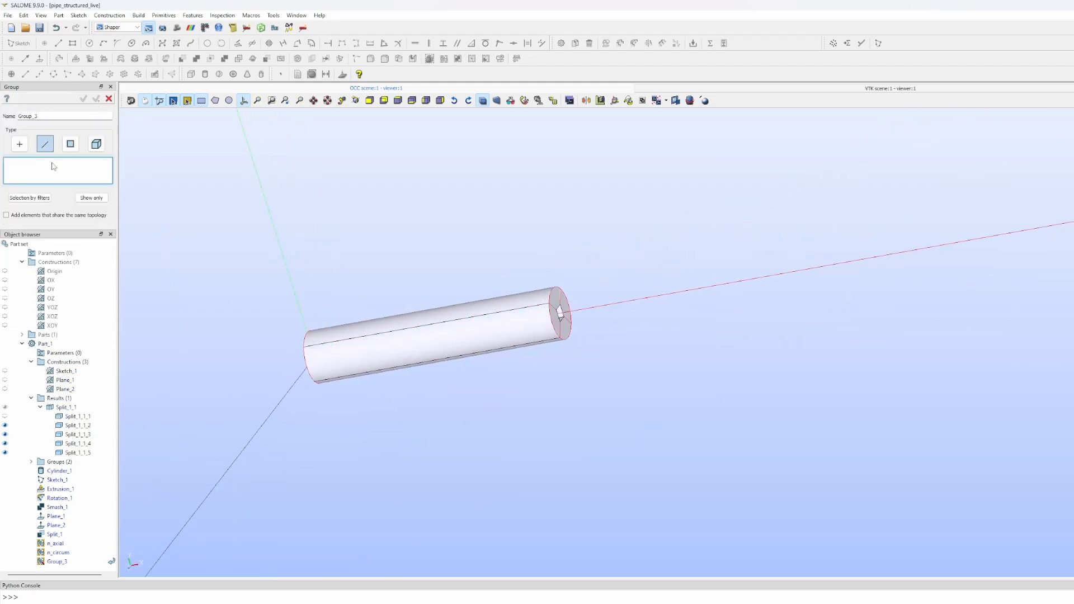
- Rename Group_3 to n_length and add the four lengthwise edges along the pipe
double_click(47, 113)
type("n")
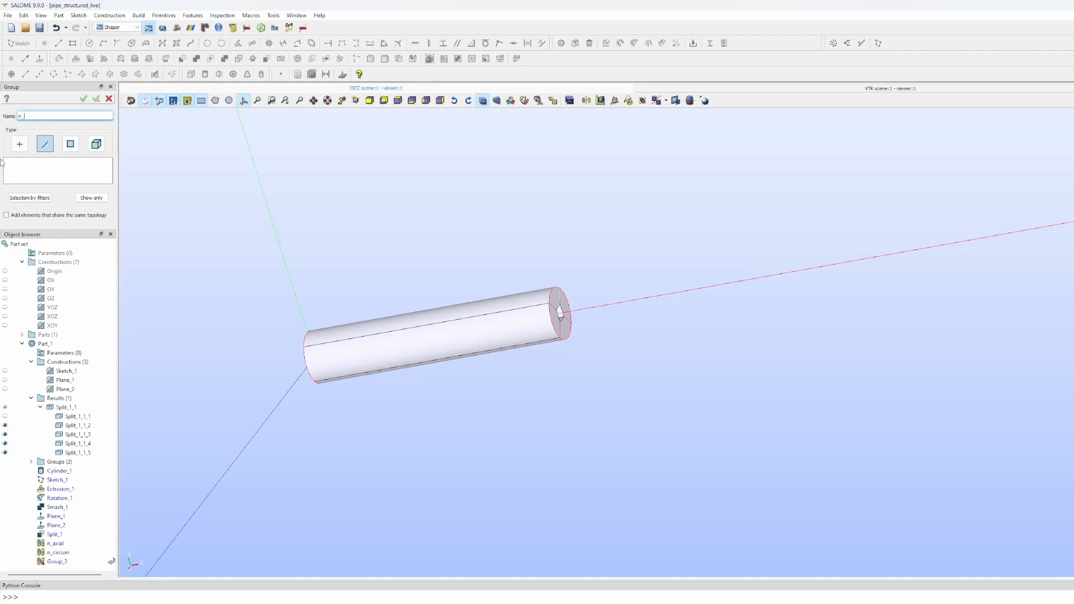
type("_length")
left_click(33, 181)
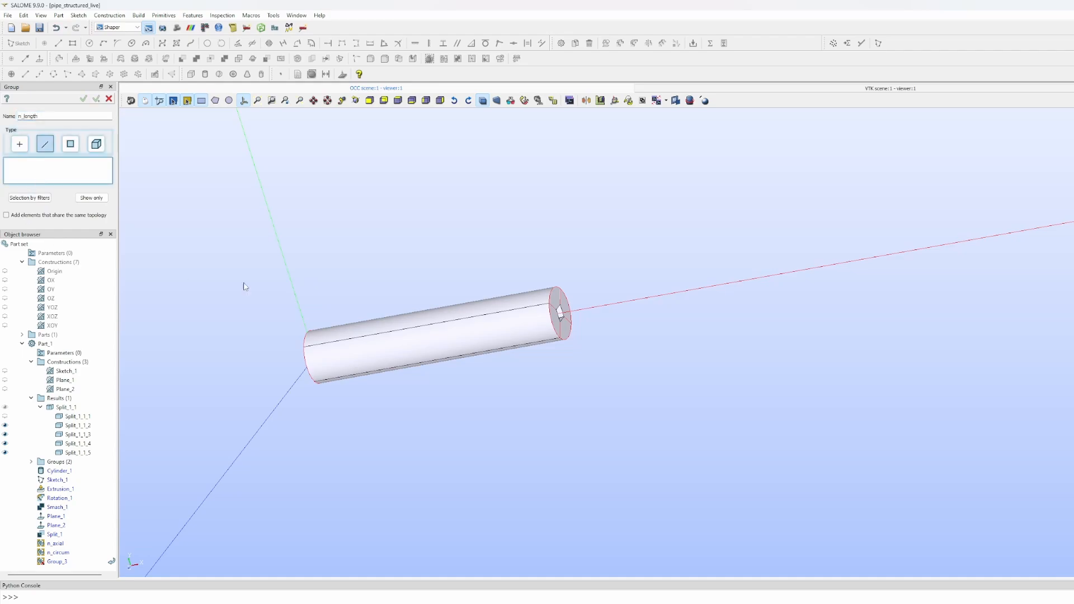
left_click(384, 333)
left_click(392, 368, "shift")
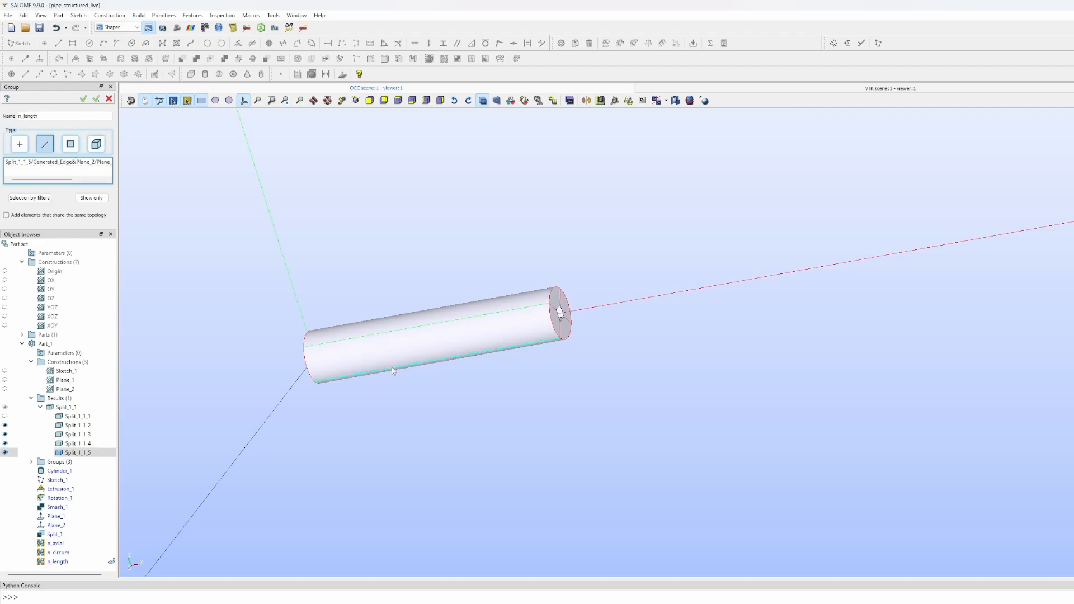
right_click_drag(331, 259, 355, 317, "ctrl")
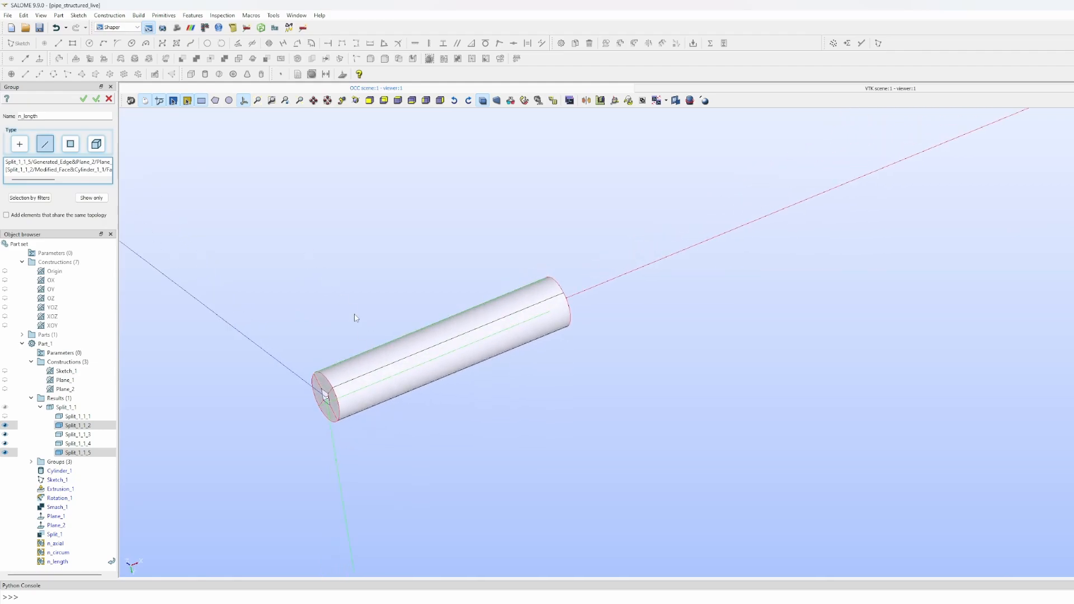
left_click(391, 367, "shift")
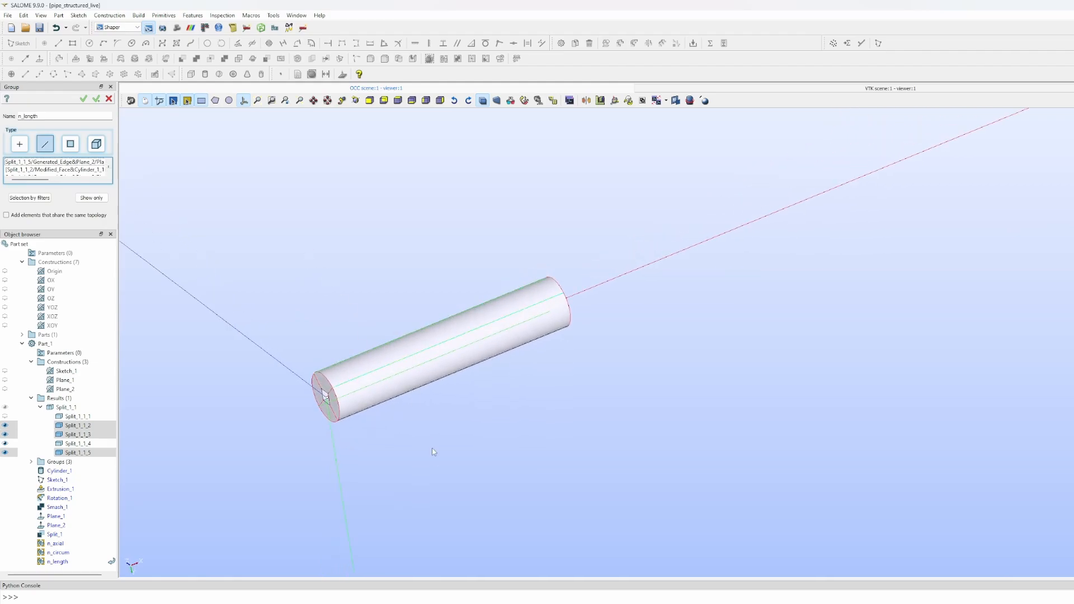
right_click_drag(391, 367, 376, 384, "ctrl")
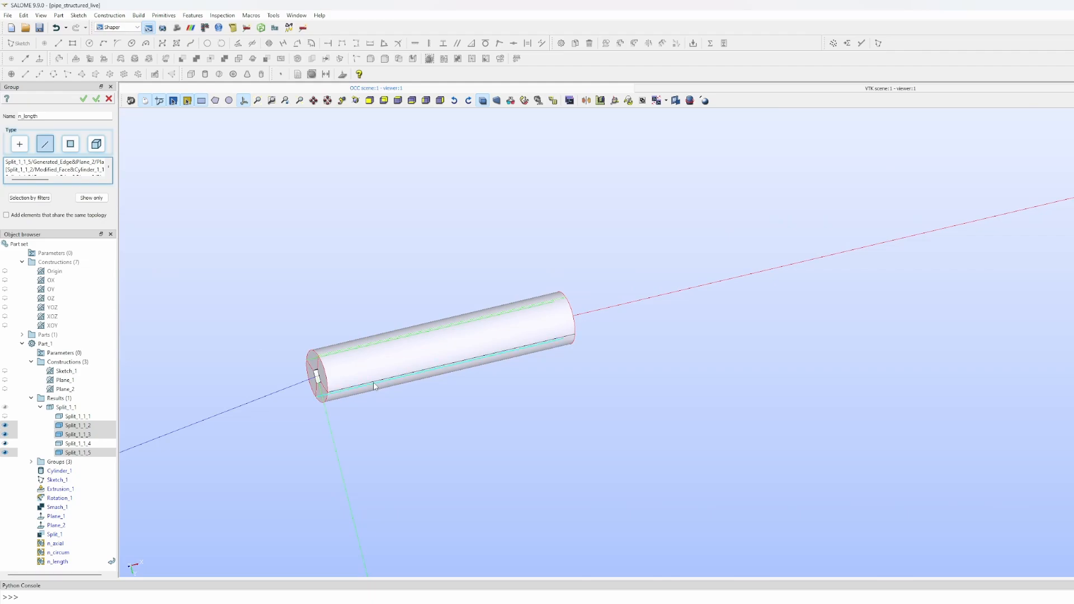
left_click(371, 384, "shift")
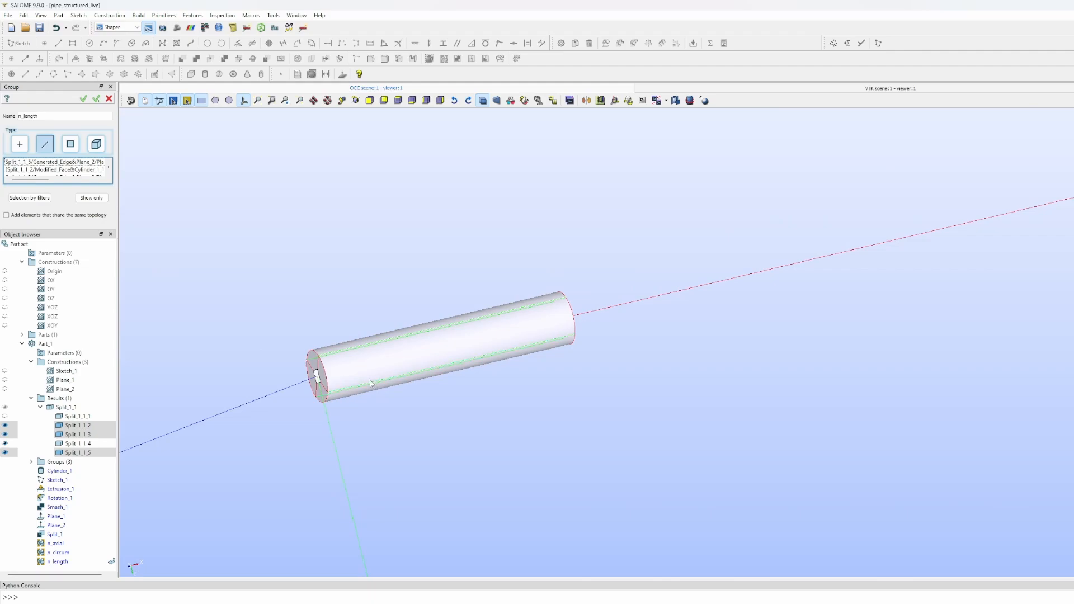
- Commit the n_length group and turn the view toward the pipe's end face
left_click(83, 100)
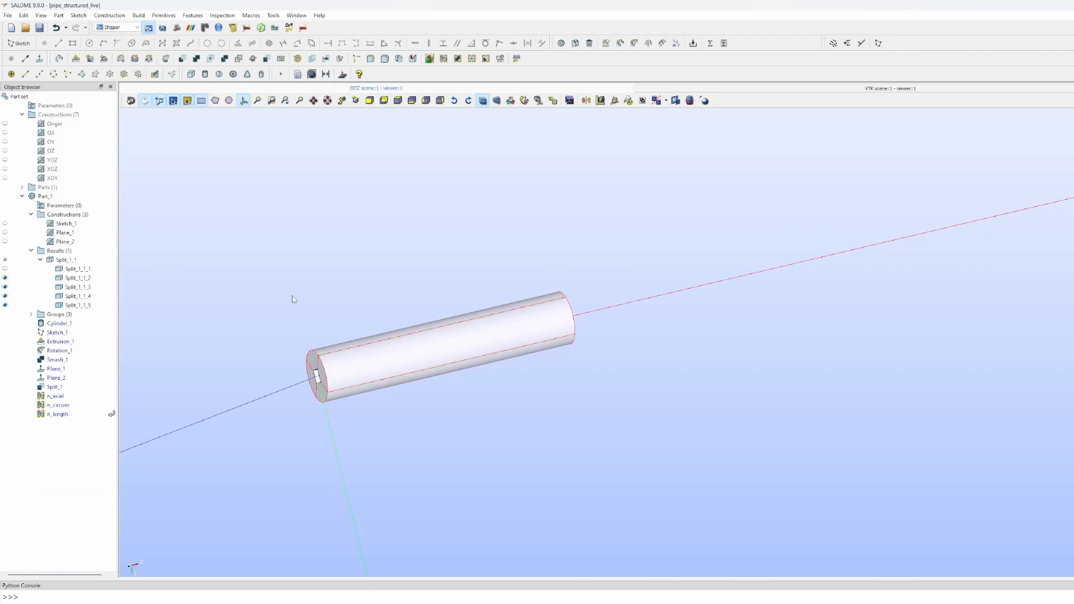
right_click_drag(292, 299, 571, 326, "ctrl")
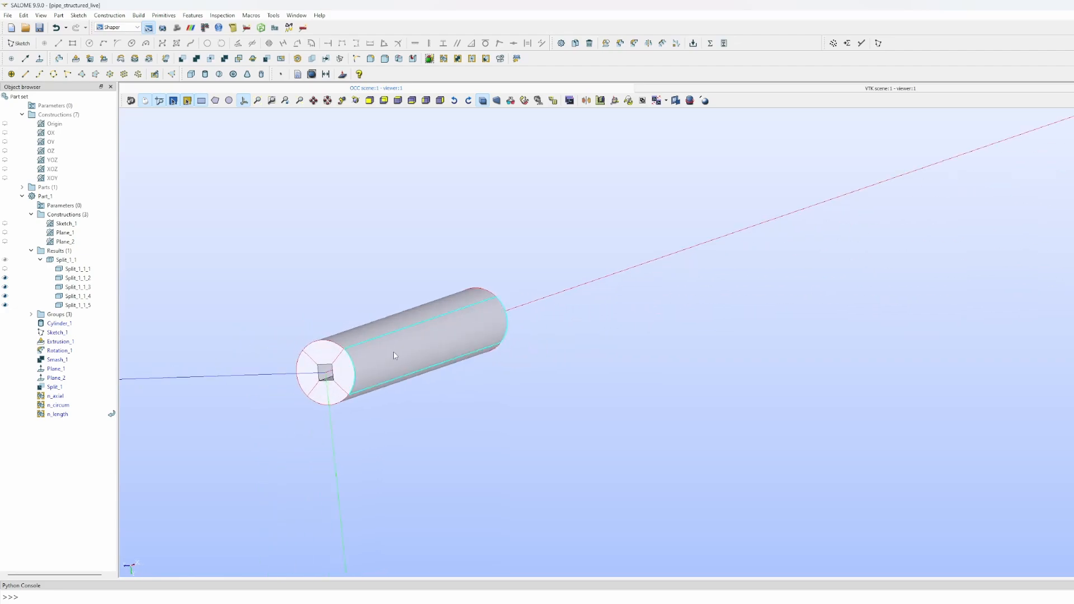
middle_click_drag(385, 352, 522, 338, "ctrl")
scroll(495, 353, "up", 6)
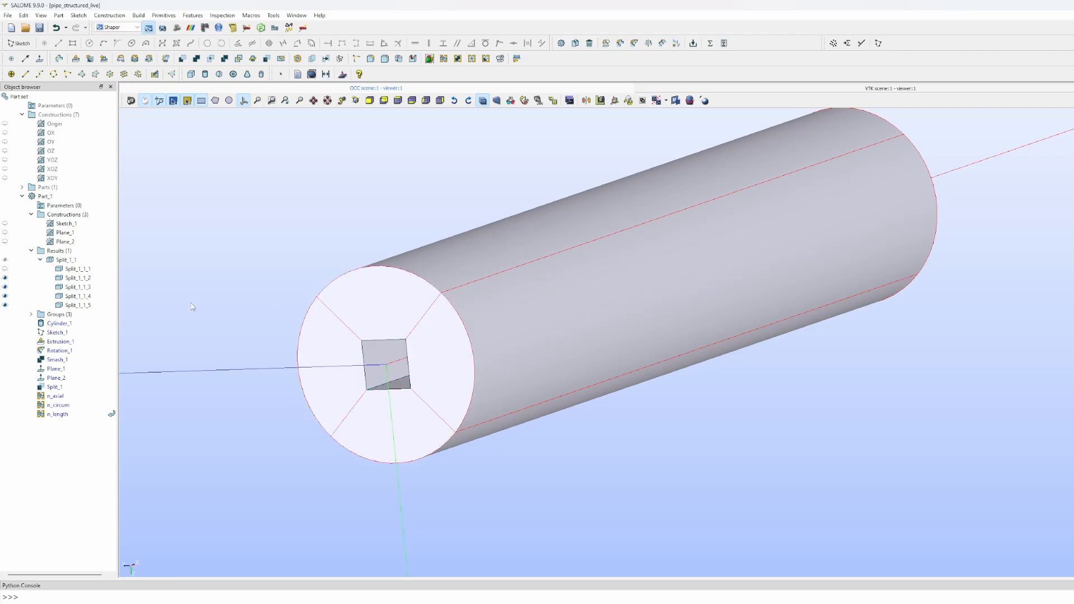
- Expand the Groups folder and open the context menu of the n_circum feature in the history
left_click(31, 314)
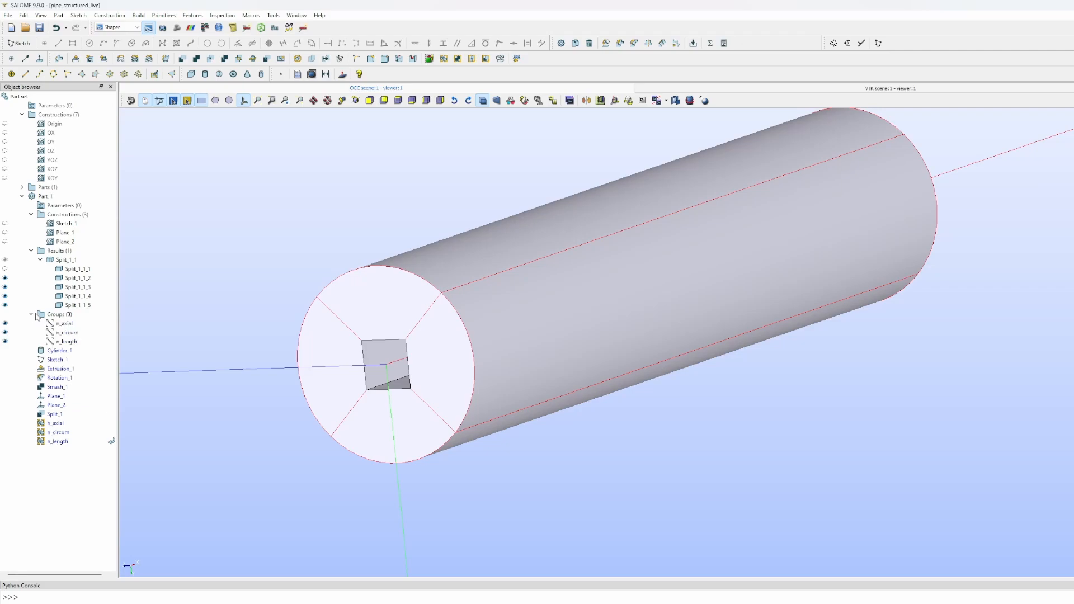
left_click(69, 335)
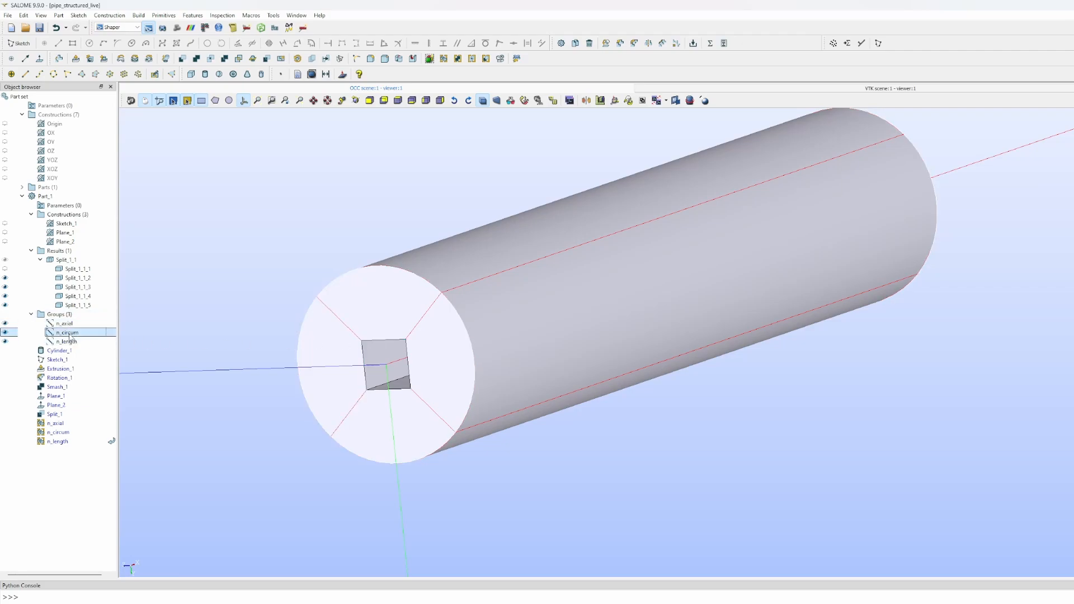
right_click(70, 337)
left_click(25, 471)
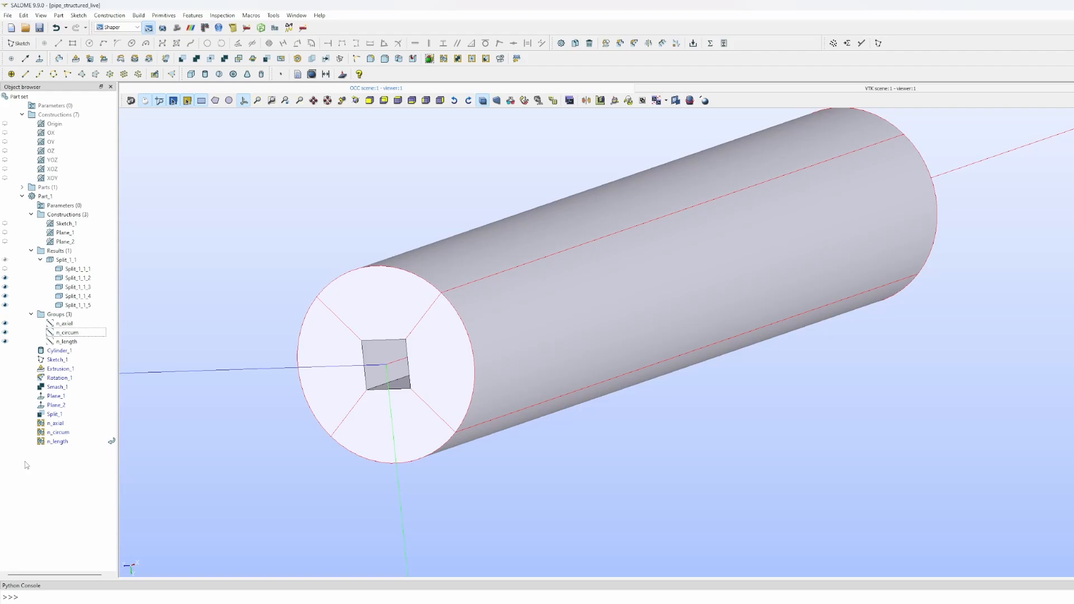
left_click(62, 434)
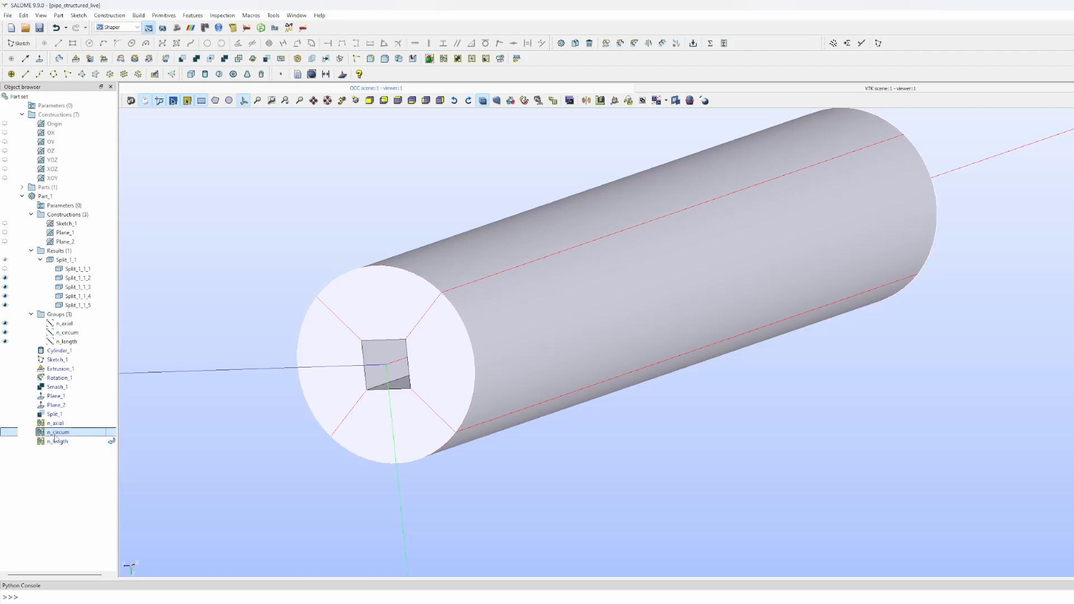
right_click(56, 435)
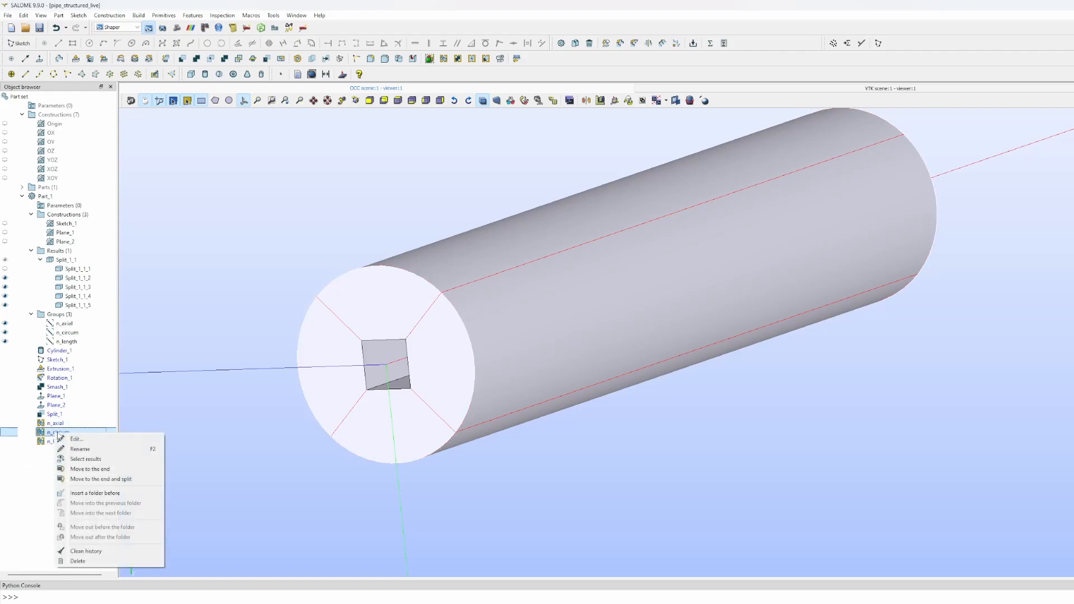
- Edit n_circum and add the four inner square edges at the near pipe end
left_click(75, 439)
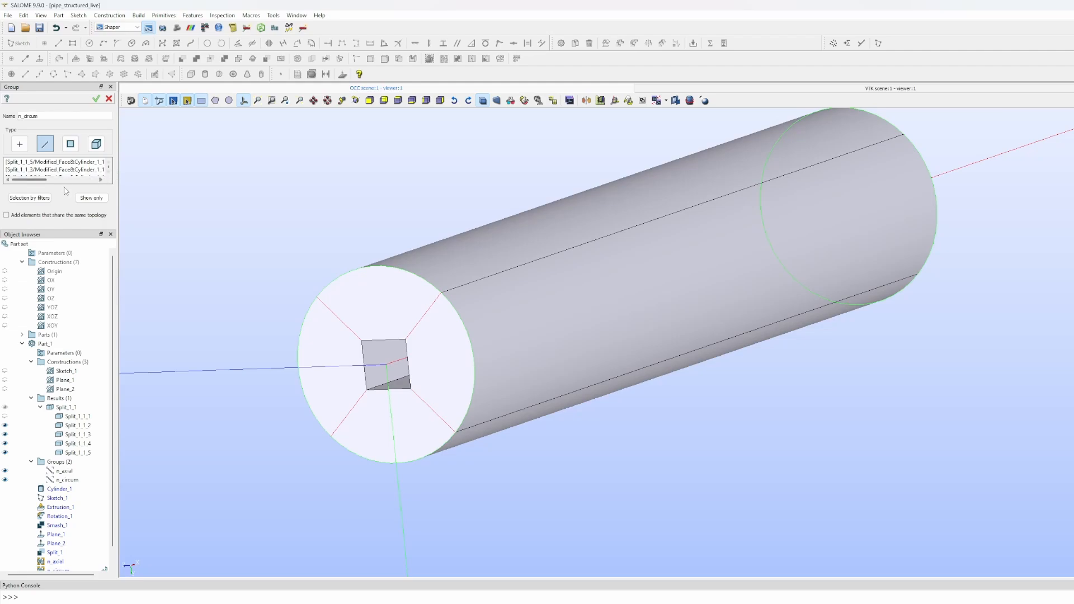
left_click_drag(69, 229, 72, 353)
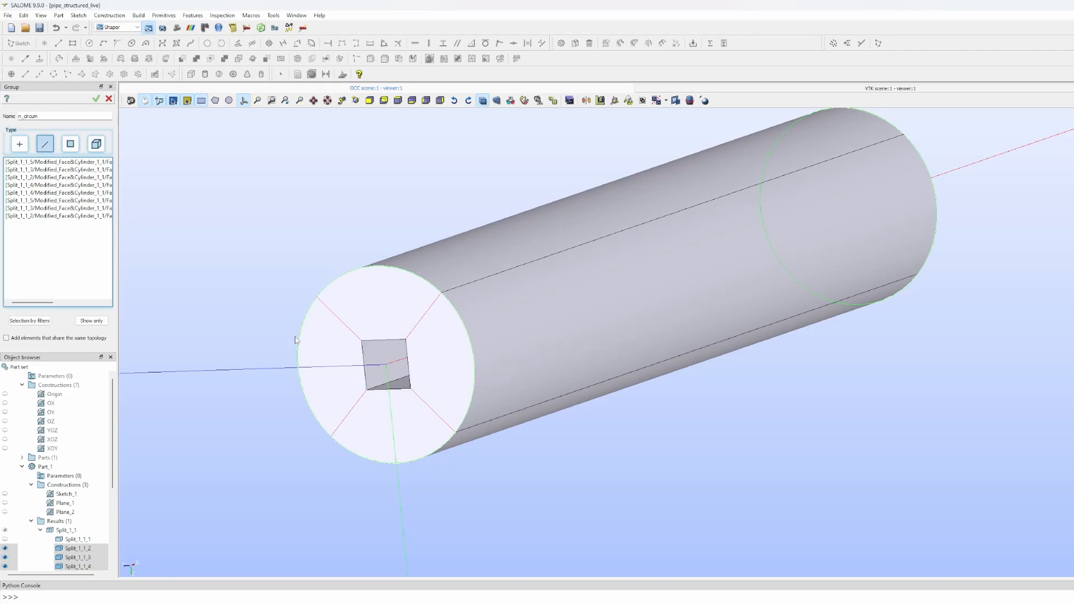
left_click(364, 361)
left_click(384, 340)
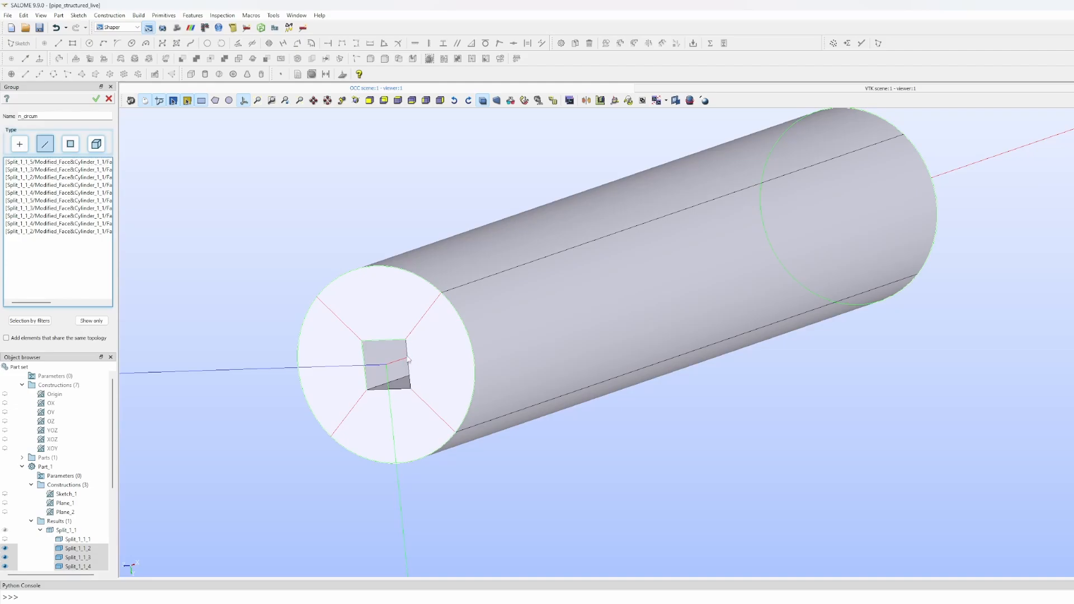
left_click(407, 359)
left_click(391, 389)
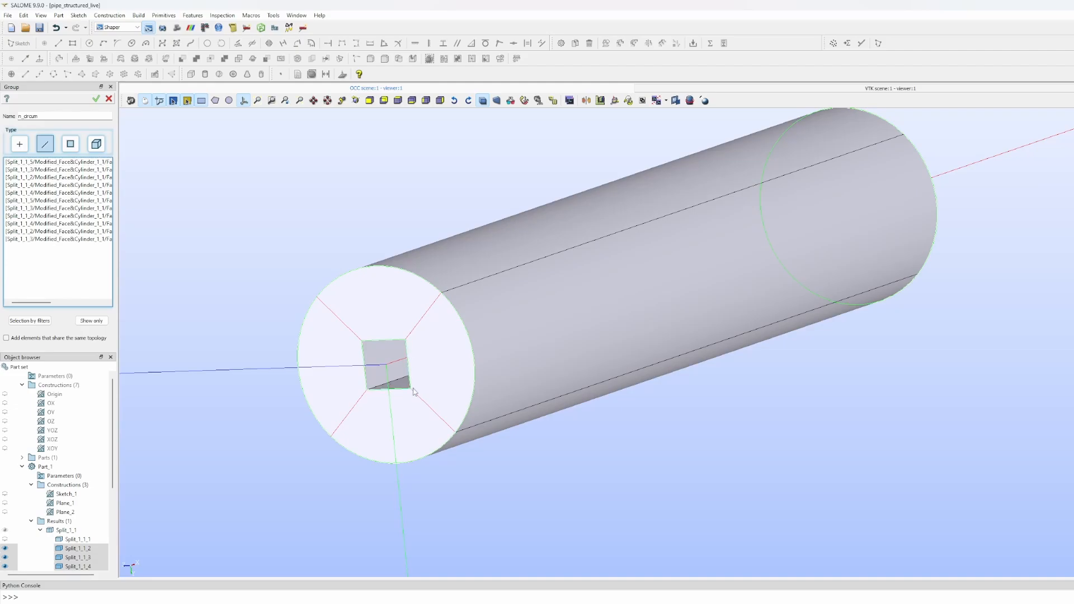
- Add the far-end inner square edges, drop the stray Plane_2 edge, and apply n_circum
right_click_drag(667, 360, 563, 356, "ctrl")
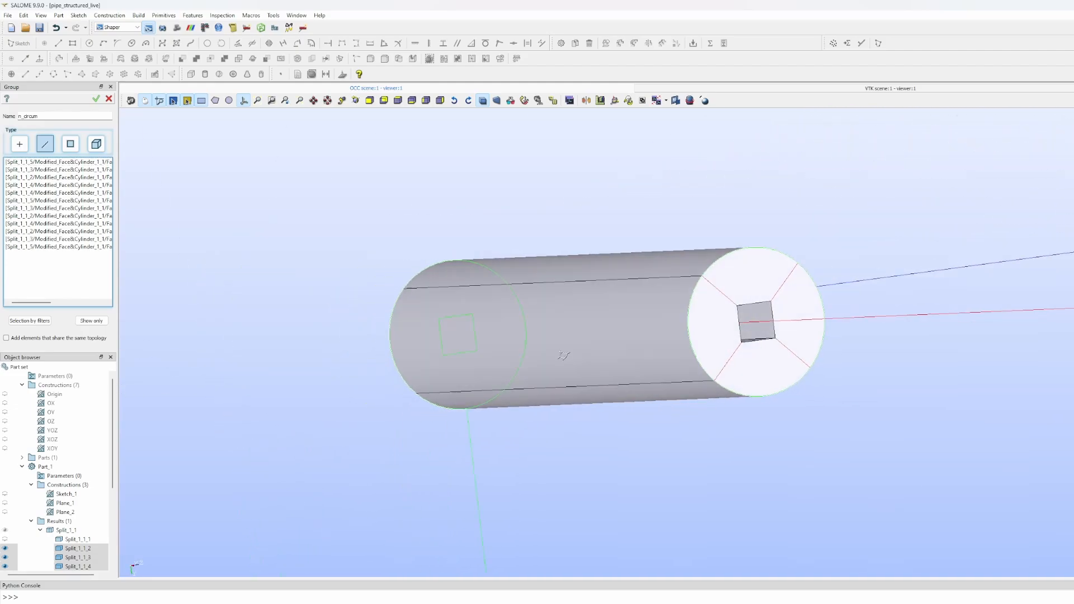
left_click(740, 320)
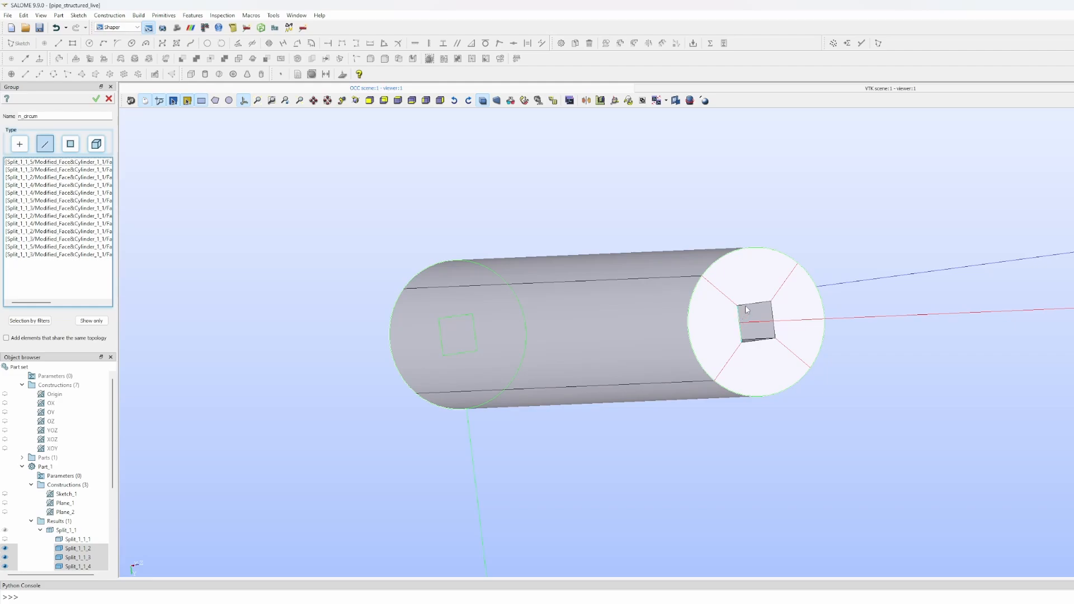
left_click(775, 315)
left_click(774, 333)
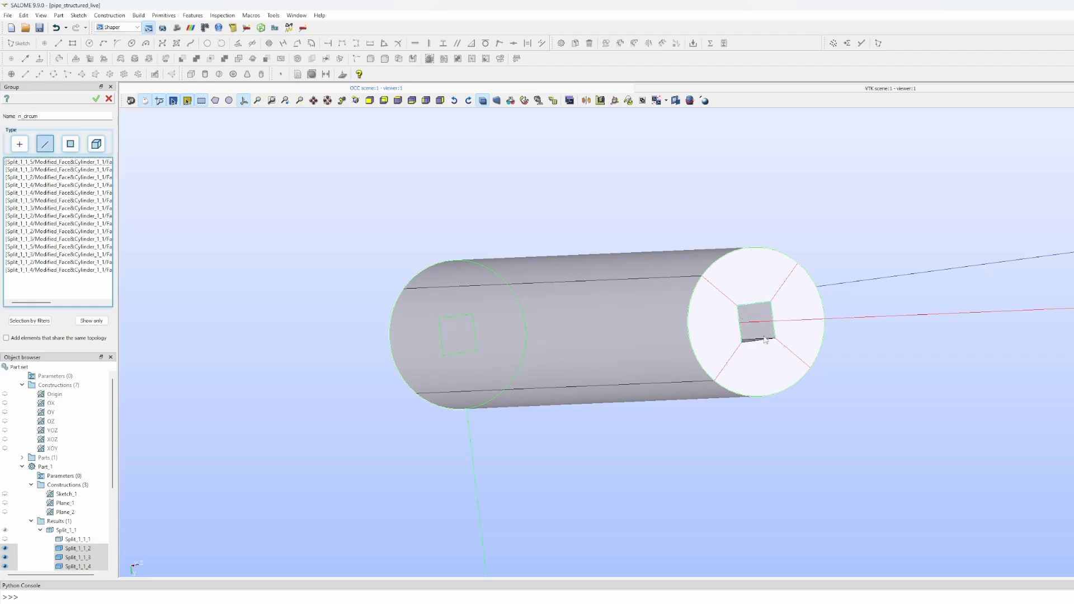
left_click(764, 340)
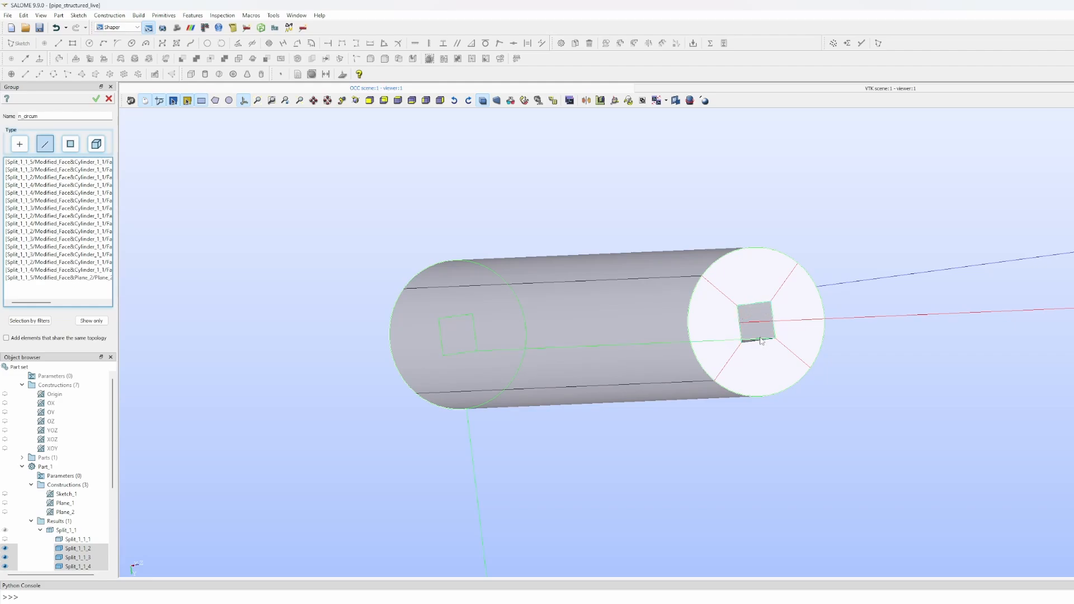
left_click(759, 341)
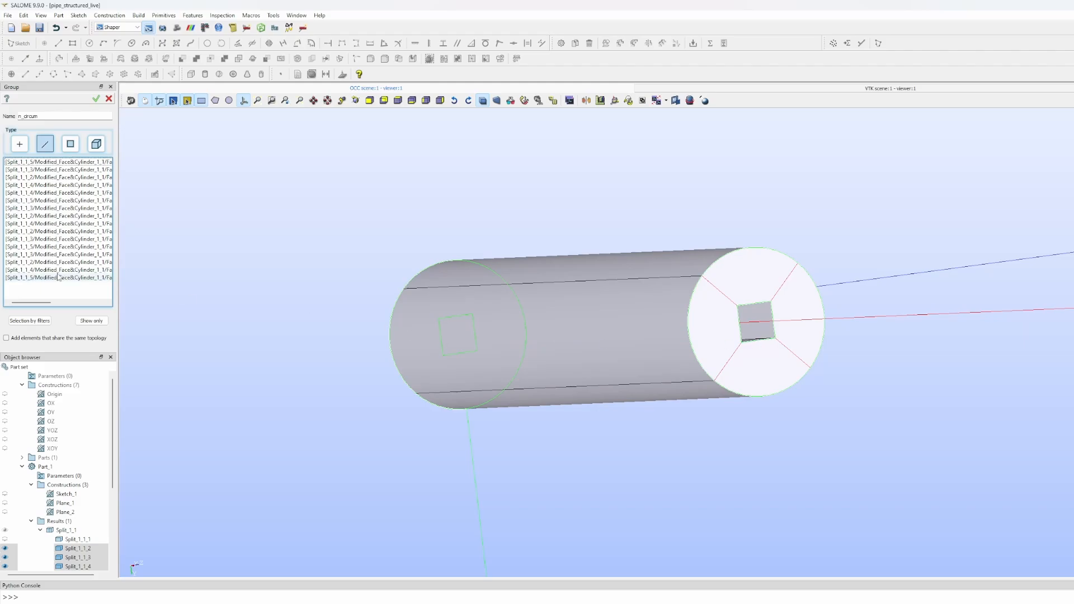
left_click(96, 98)
left_click_drag(374, 282, 496, 297)
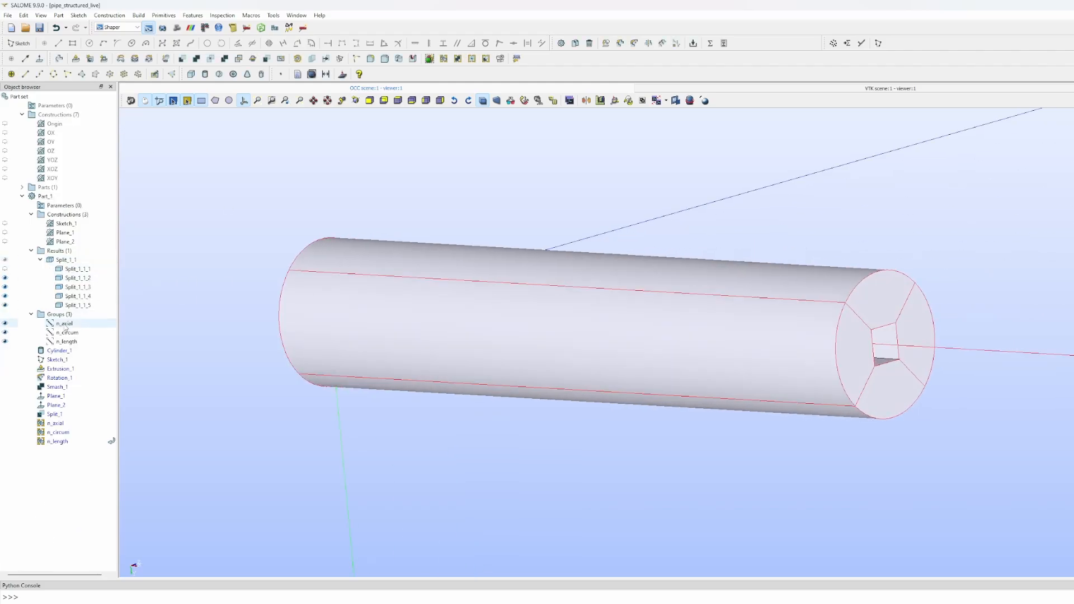
- Show only the n_axial group in the viewer
left_click(65, 325)
right_click(67, 325)
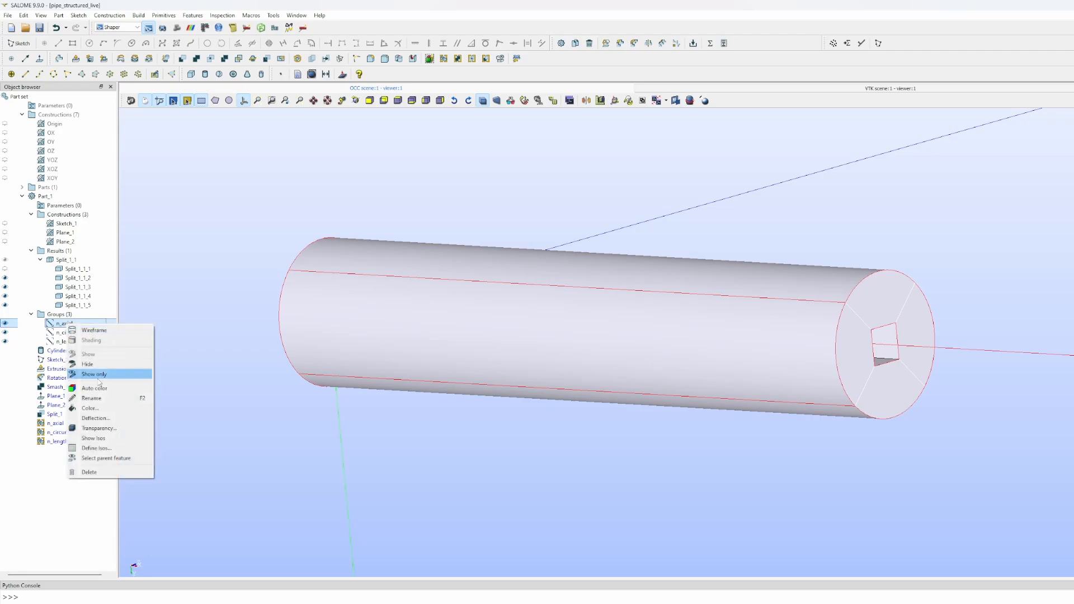
left_click(95, 375)
left_click_drag(391, 376, 156, 323)
- Make the n_circum and n_length groups visible alongside n_axial
left_click(67, 332)
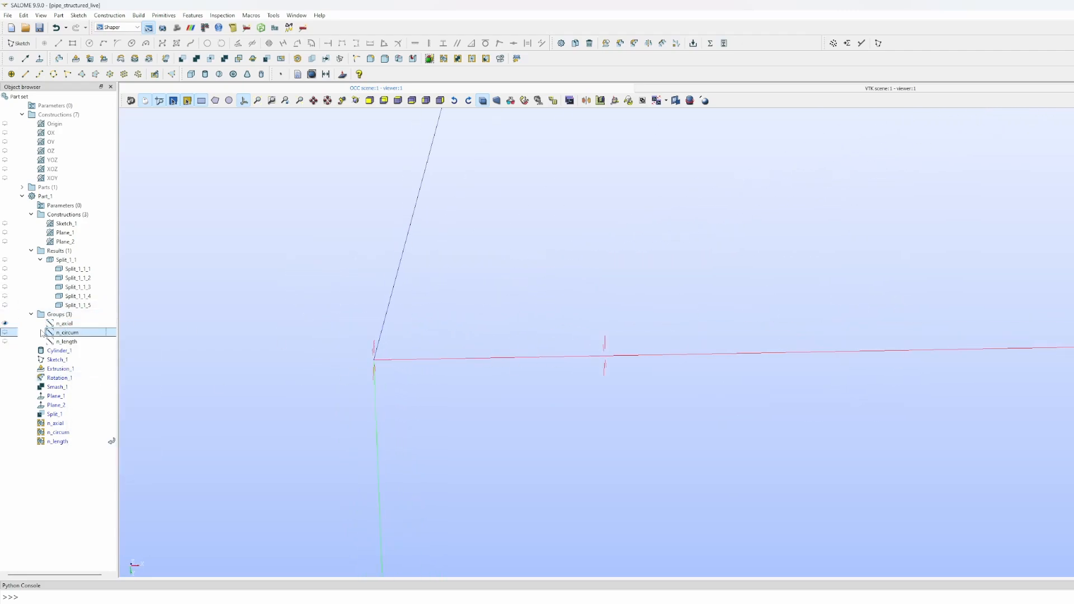
left_click(8, 334)
left_click_drag(403, 367, 700, 390)
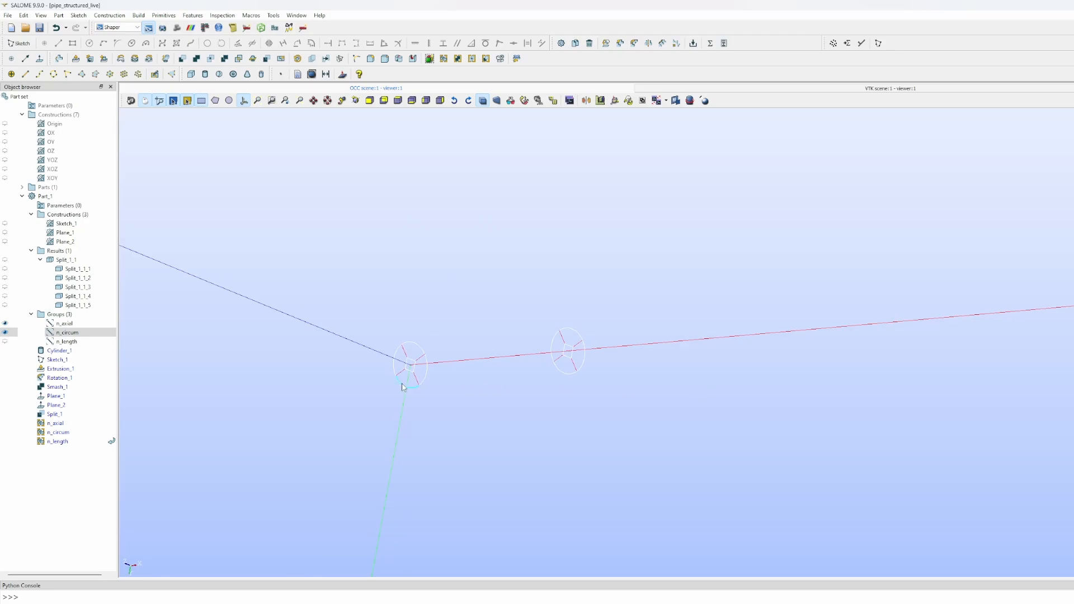
scroll(426, 378, "up", 5)
scroll(427, 376, "down", 2)
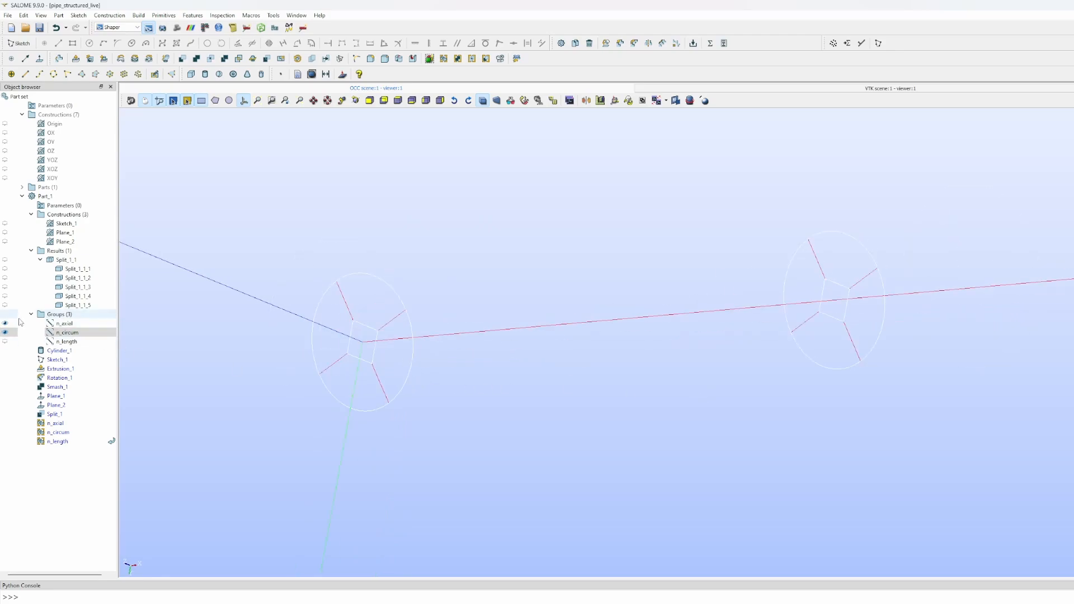
left_click(5, 342)
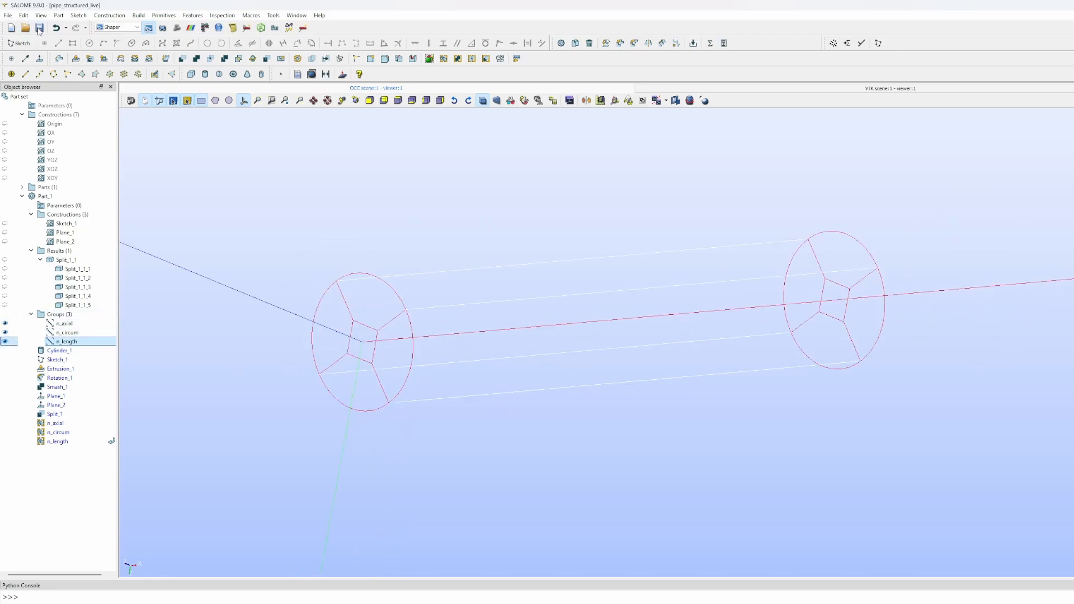
- Save the study, expand Mesh_1 in the Mesh module, and open its context menu
left_click(38, 29)
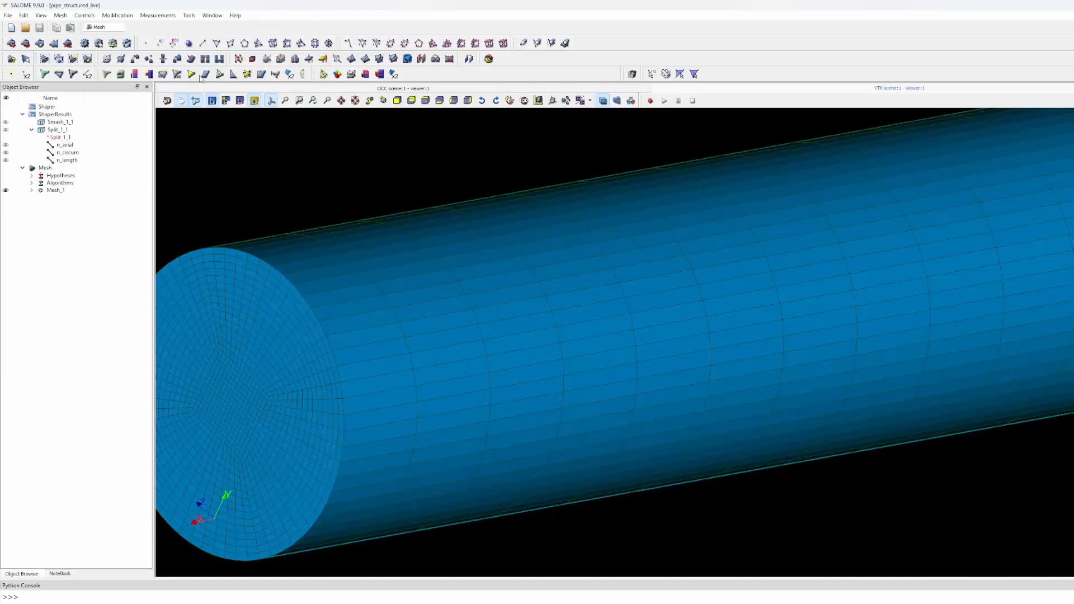
left_click(31, 190)
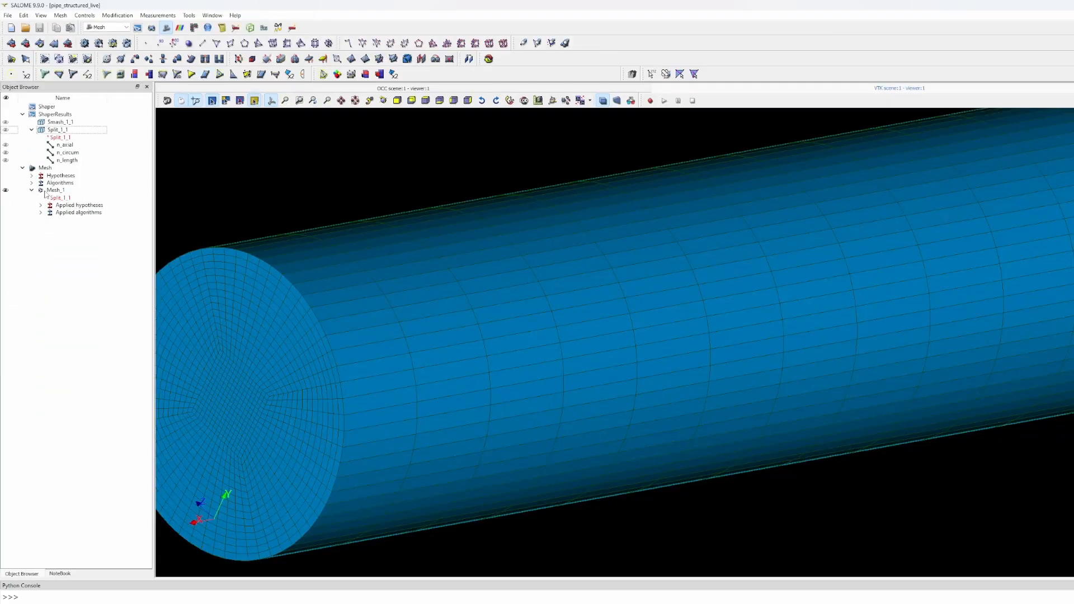
left_click(49, 191)
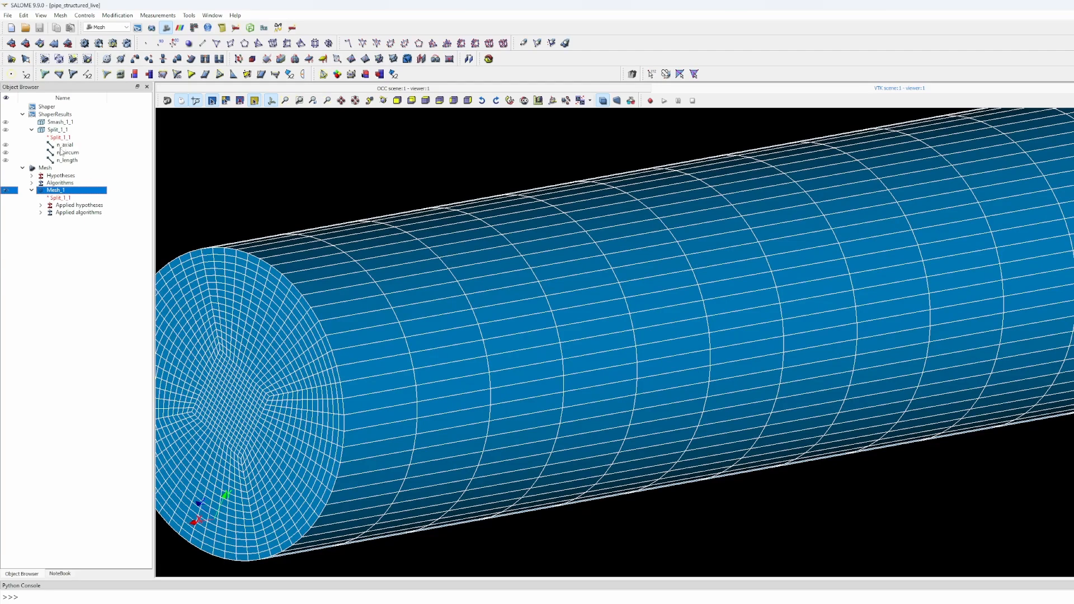
right_click(53, 191)
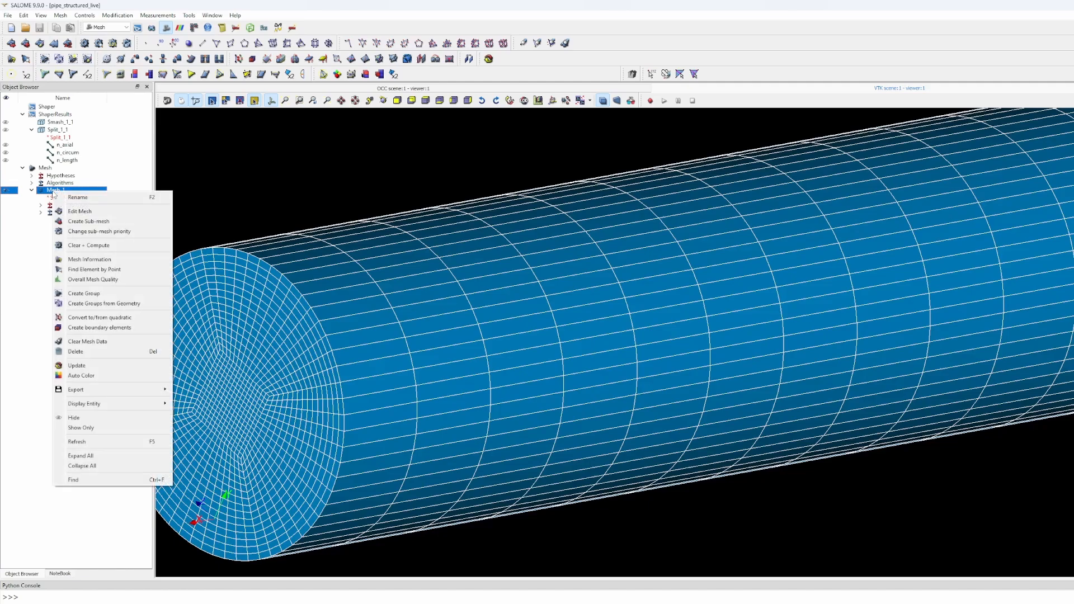
- Create a sub-mesh of Mesh_1 on n_axial using the Wire Discretisation algorithm
left_click(73, 222)
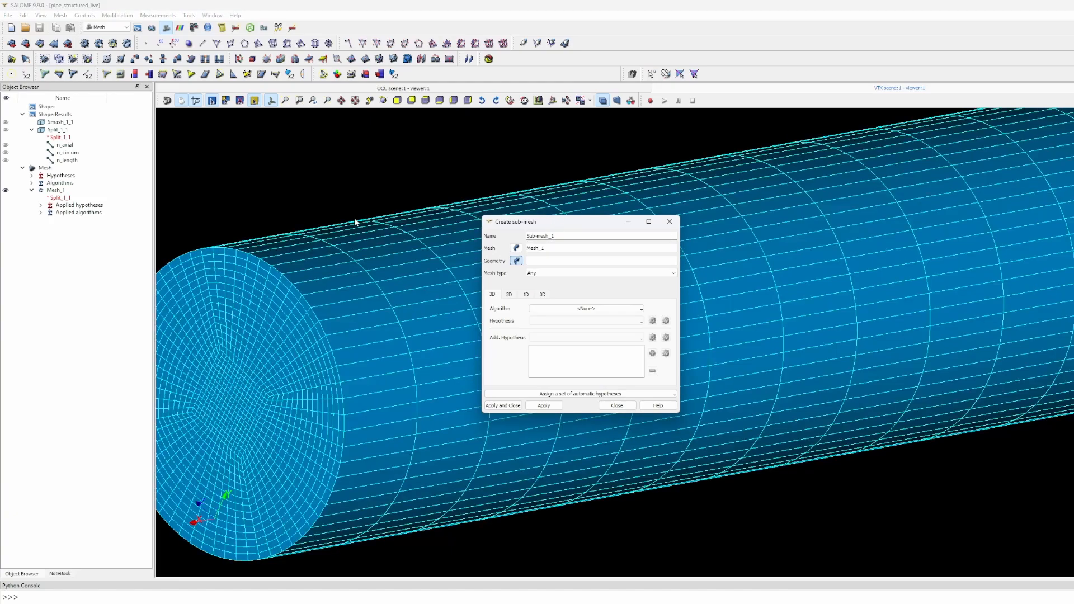
left_click_drag(532, 223, 391, 217)
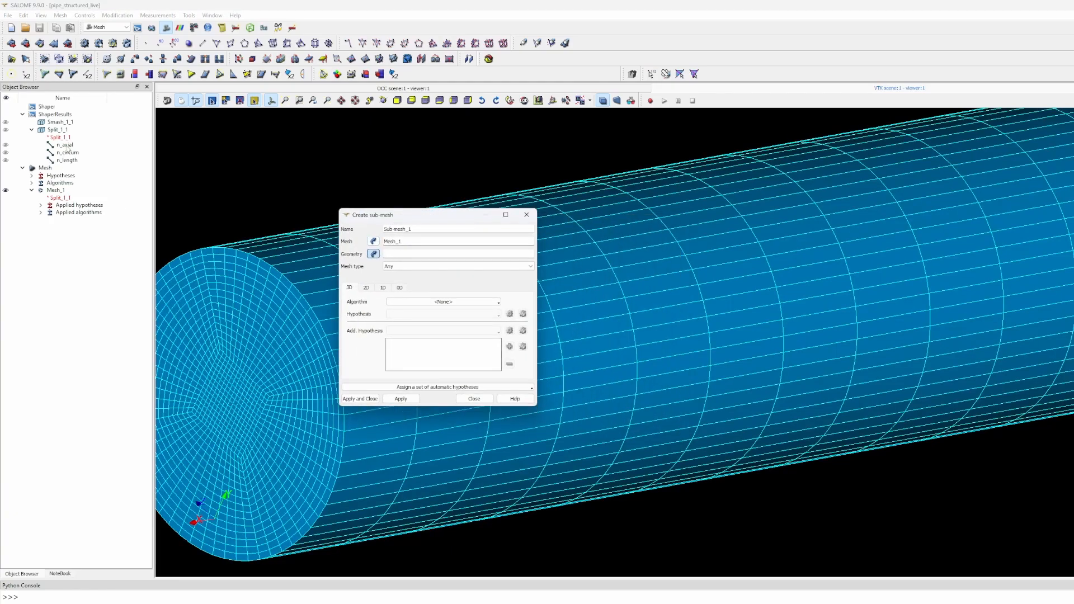
left_click(65, 144)
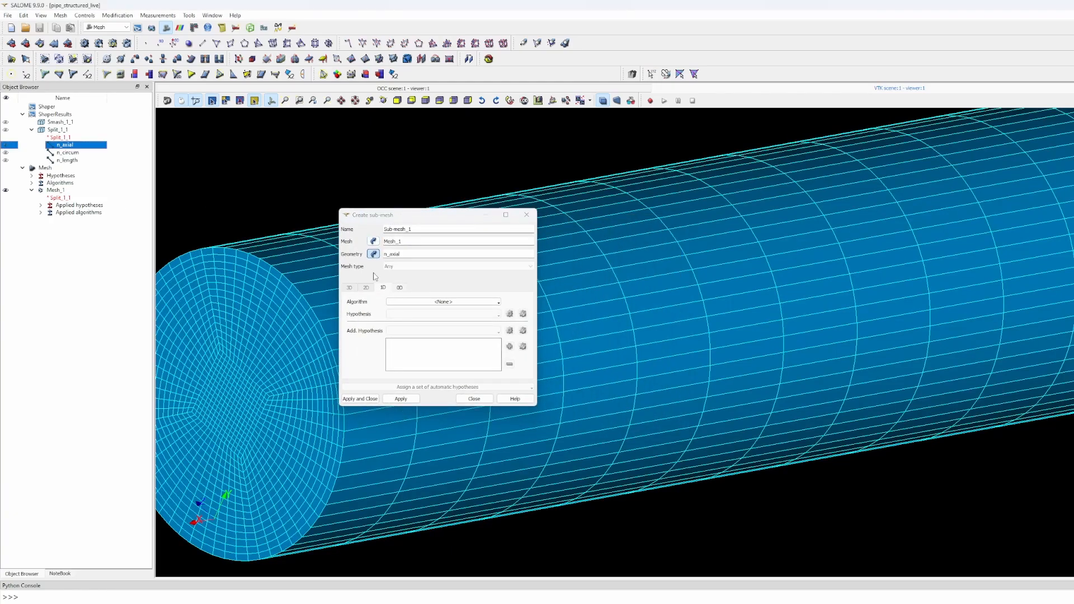
left_click(411, 303)
left_click(476, 321)
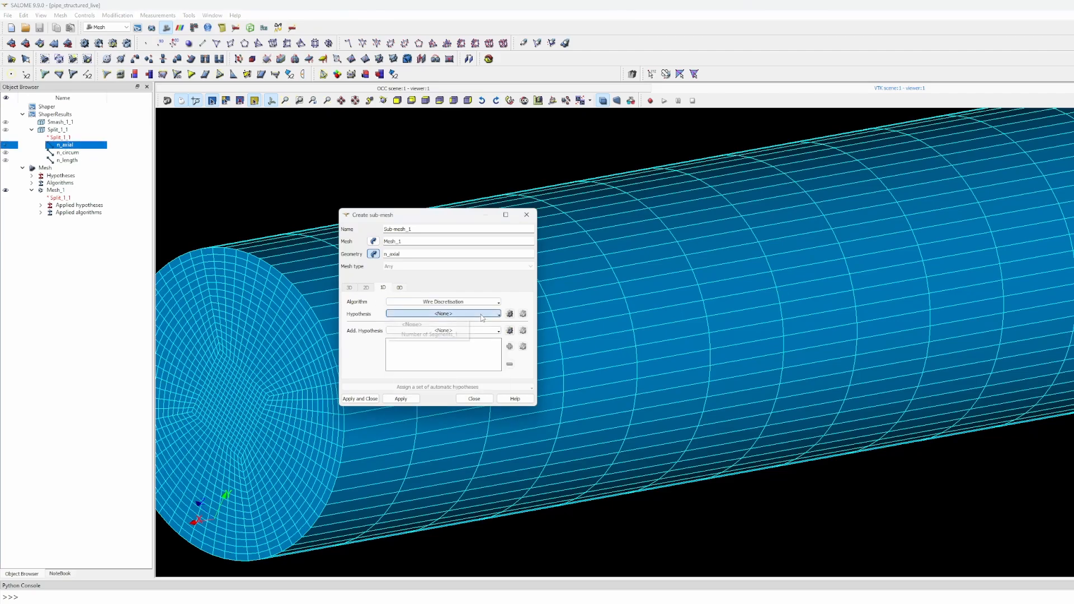
- Add a Number of Segments hypothesis and start typing its name
left_click(510, 313)
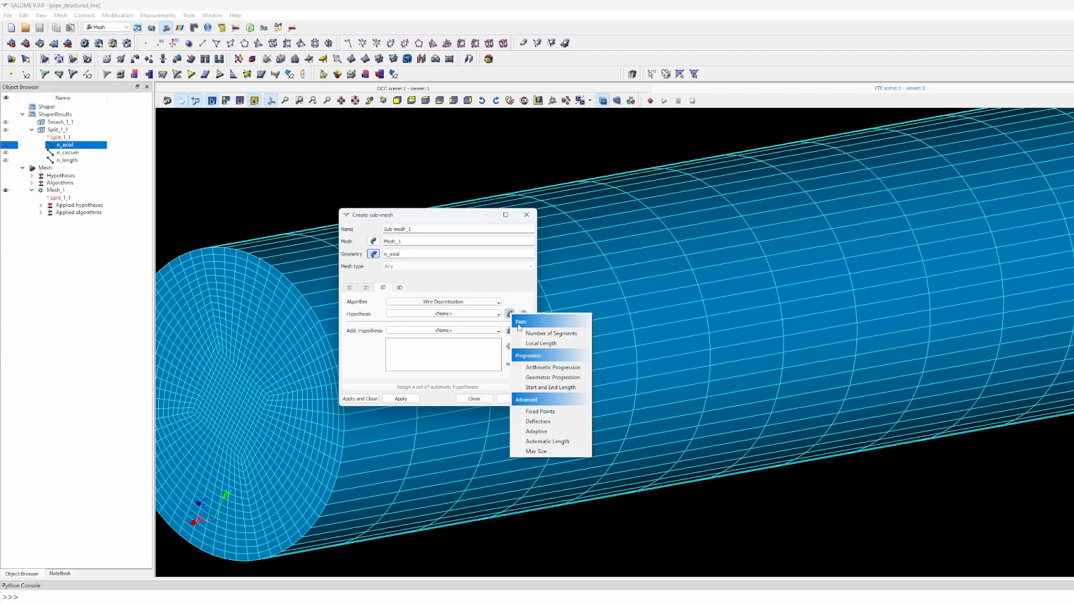
left_click(531, 333)
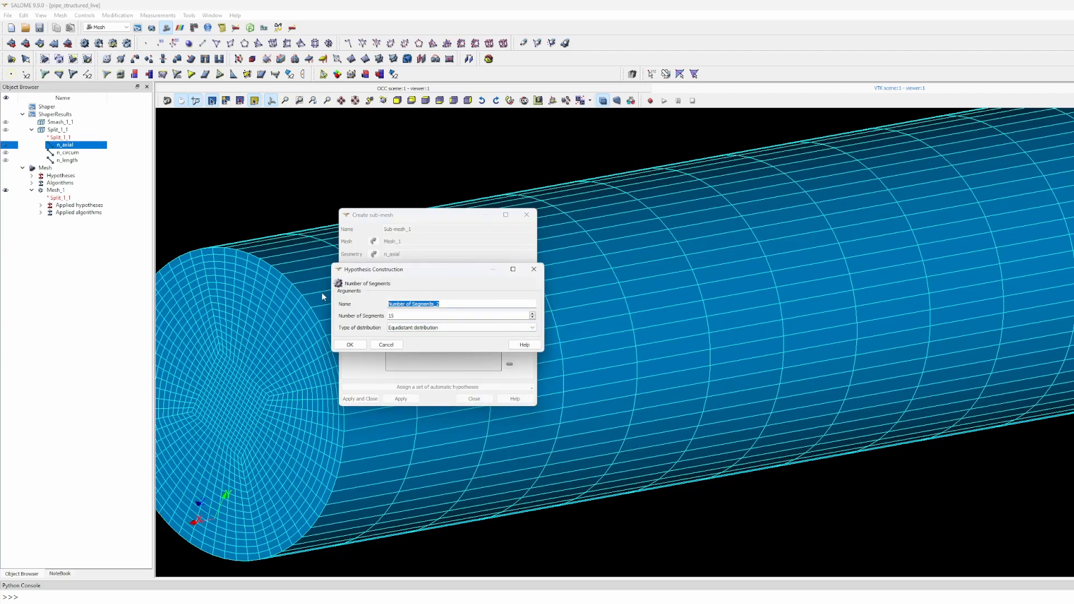
type("n_axial")
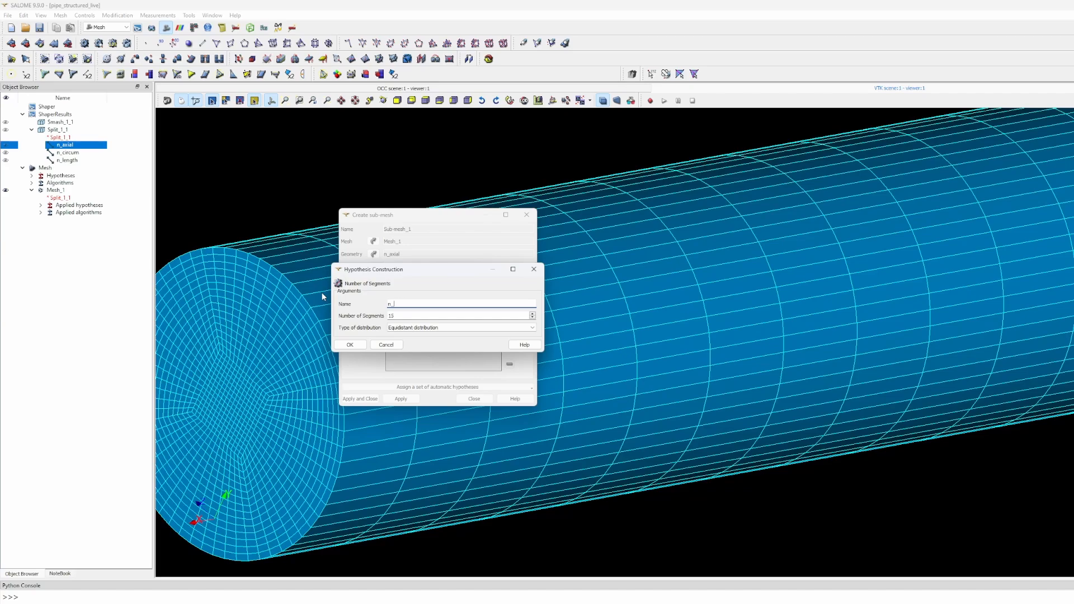
- Give the n_axial hypothesis 15 segments and create the n_axial sub-mesh
left_click(401, 315)
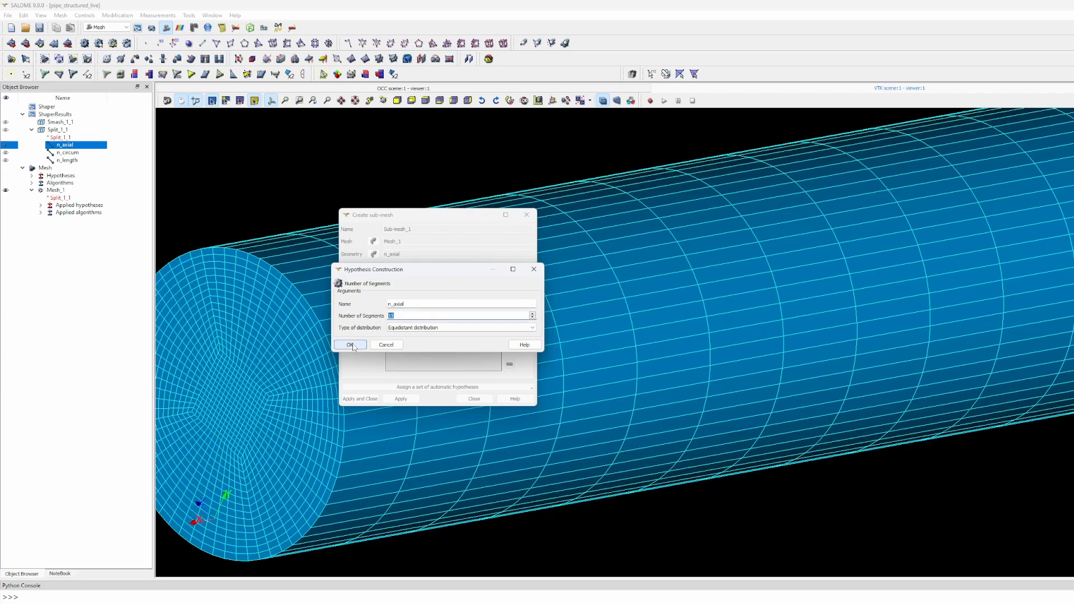
left_click(351, 344)
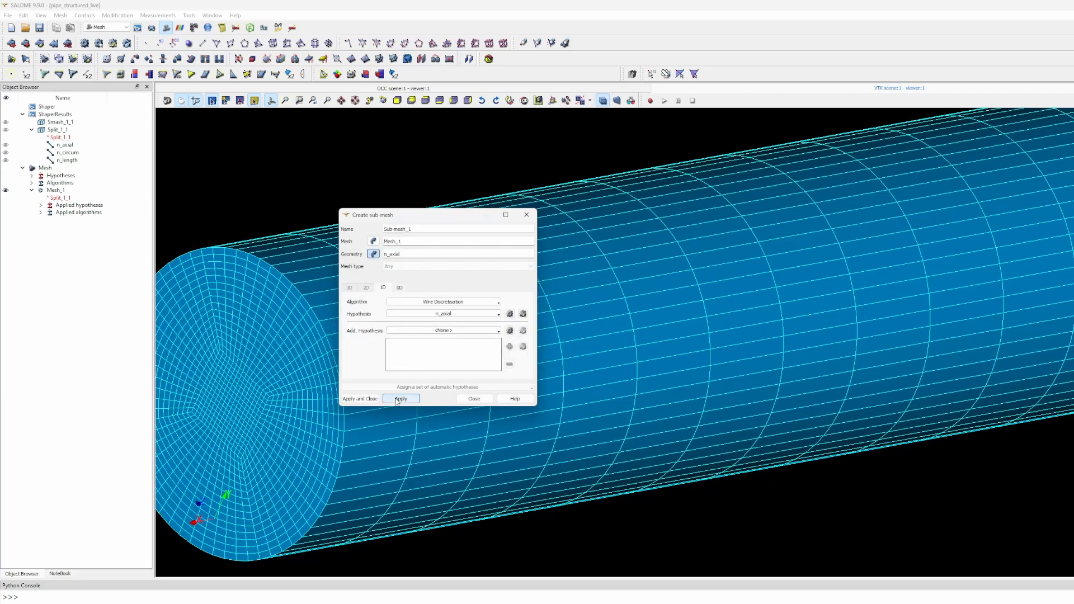
left_click(361, 399)
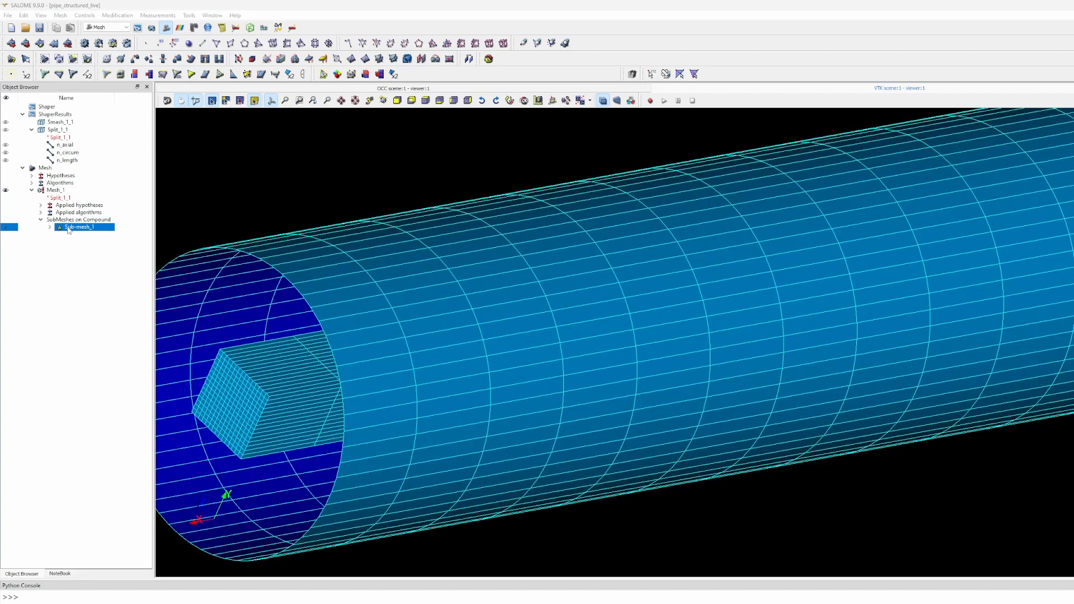
- Rename Sub-mesh_1 to n_axial
right_click(64, 229)
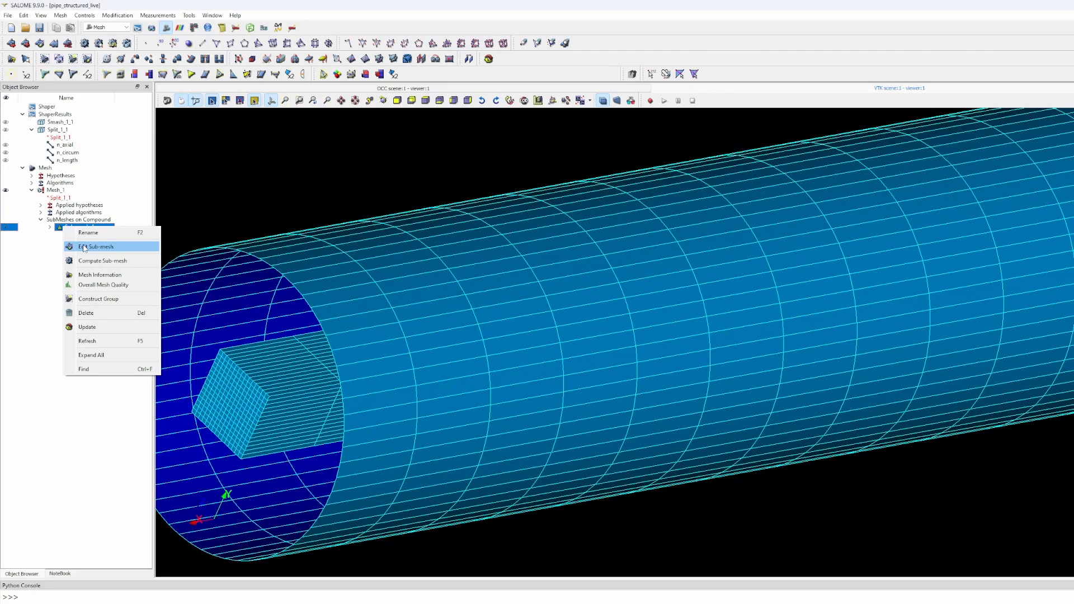
left_click(46, 239)
right_click(69, 226)
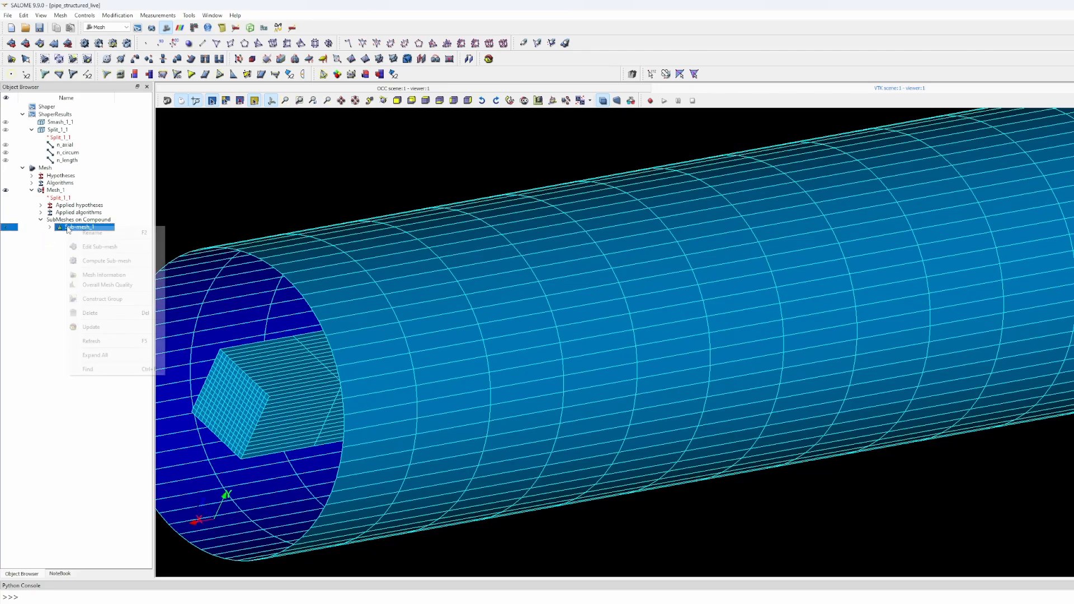
left_click(78, 233)
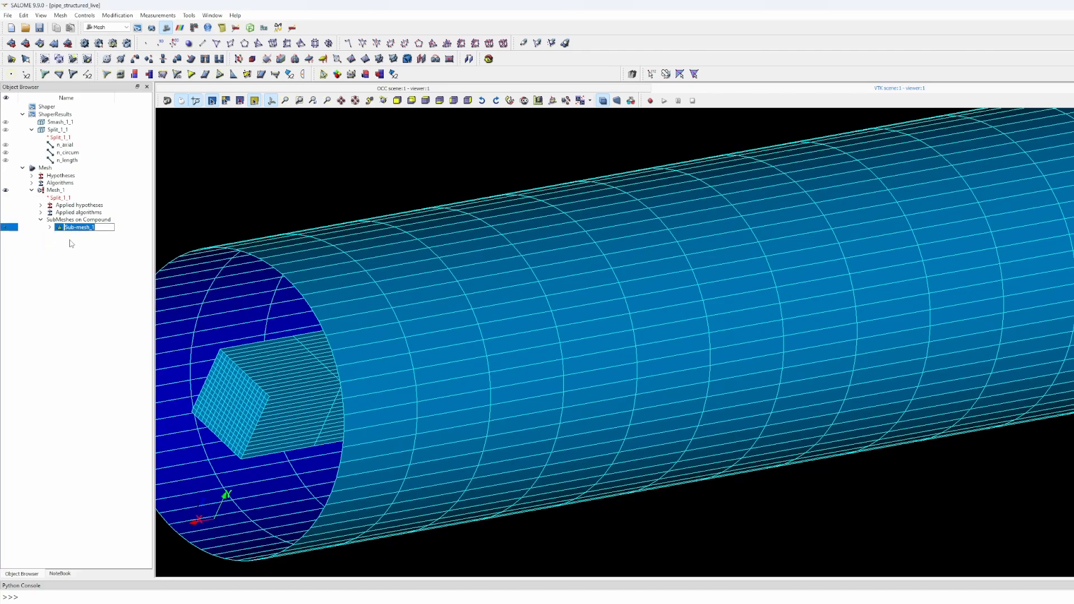
type("n_axial")
key("Return")
- Review the n_axial sub-mesh's Wire Discretisation hypothesis and close without changes
right_click(75, 227)
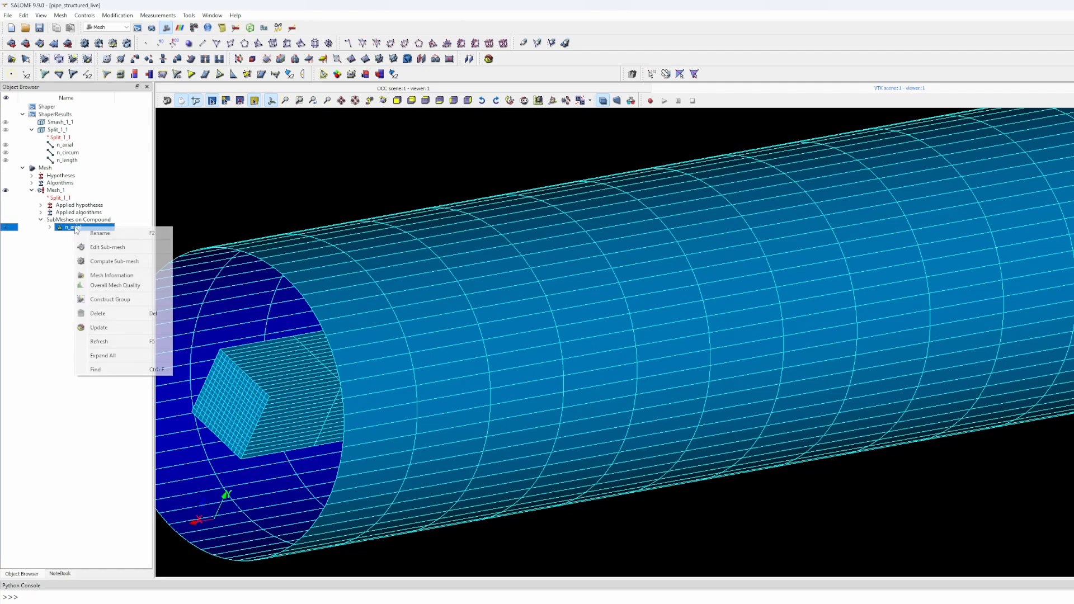
left_click(102, 248)
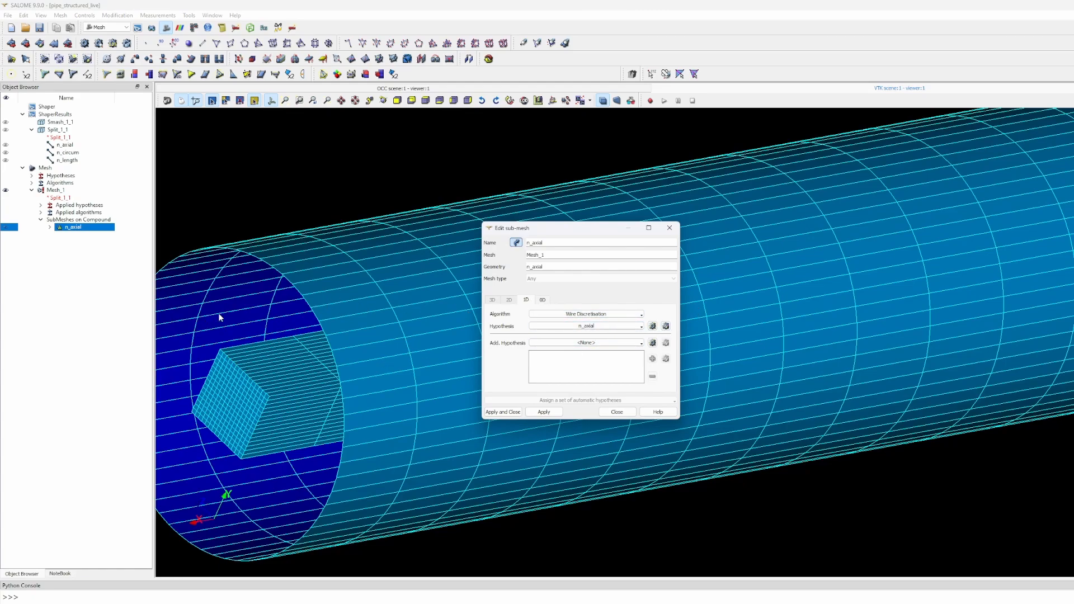
left_click(665, 326)
left_click(677, 288)
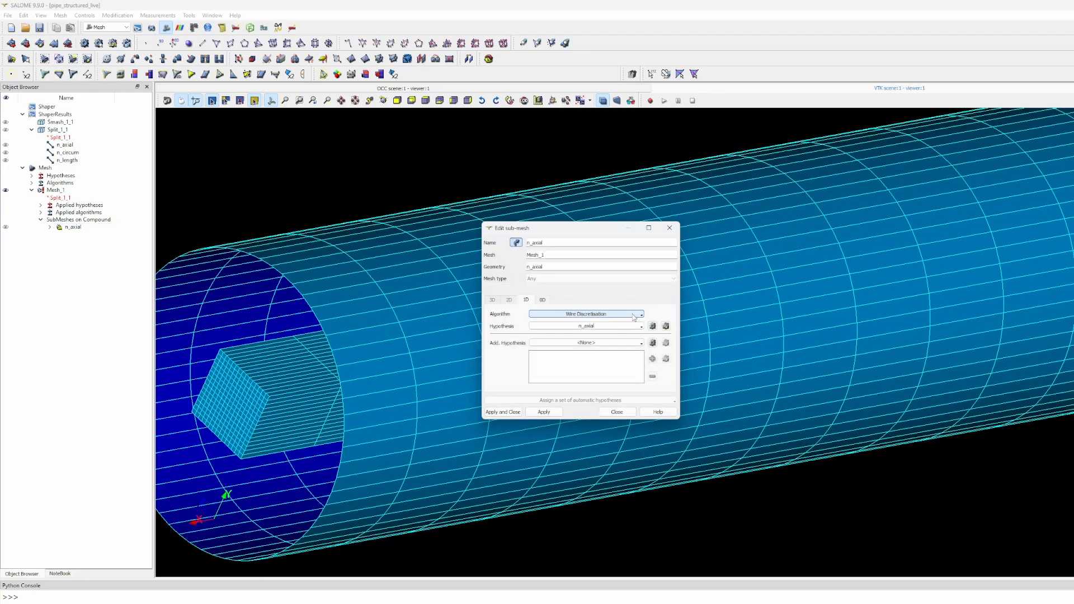
left_click(670, 227)
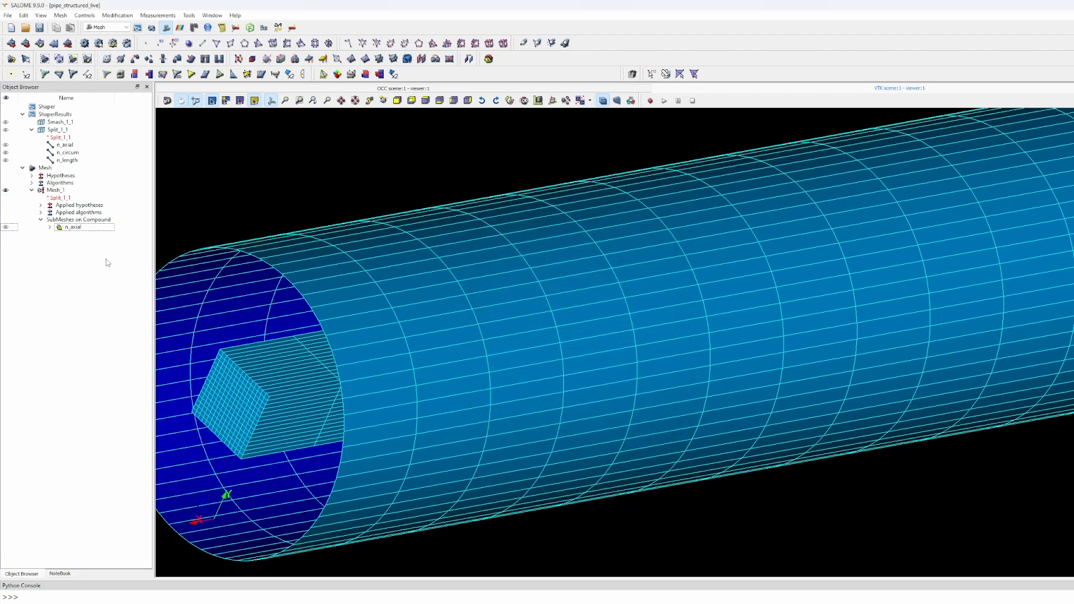
- Start a new sub-mesh of Mesh_1 on n_circum with the Wire Discretisation algorithm
left_click(46, 191)
right_click(46, 190)
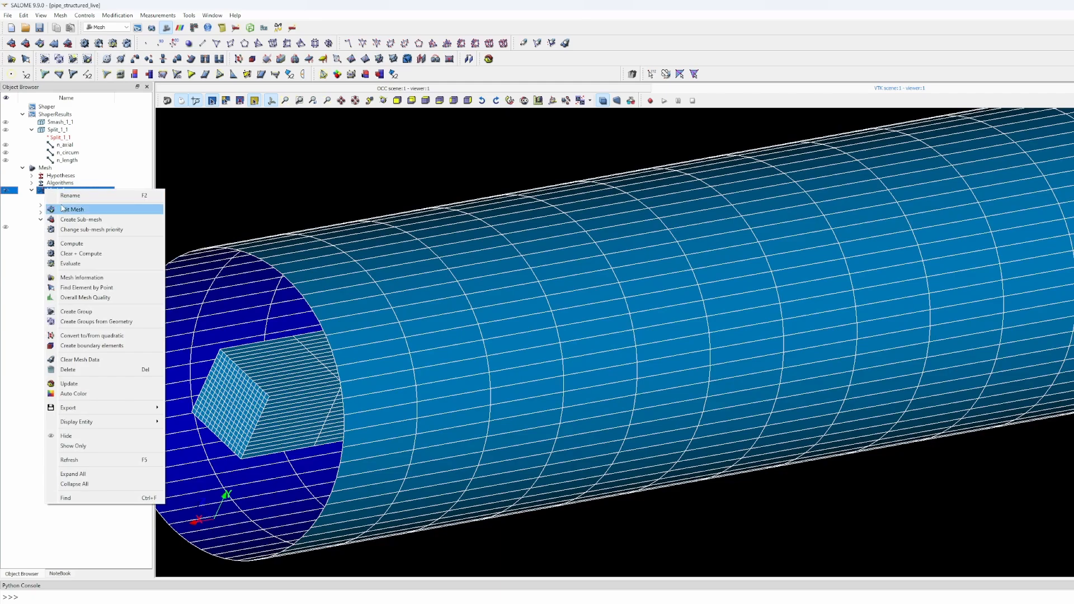
left_click(78, 219)
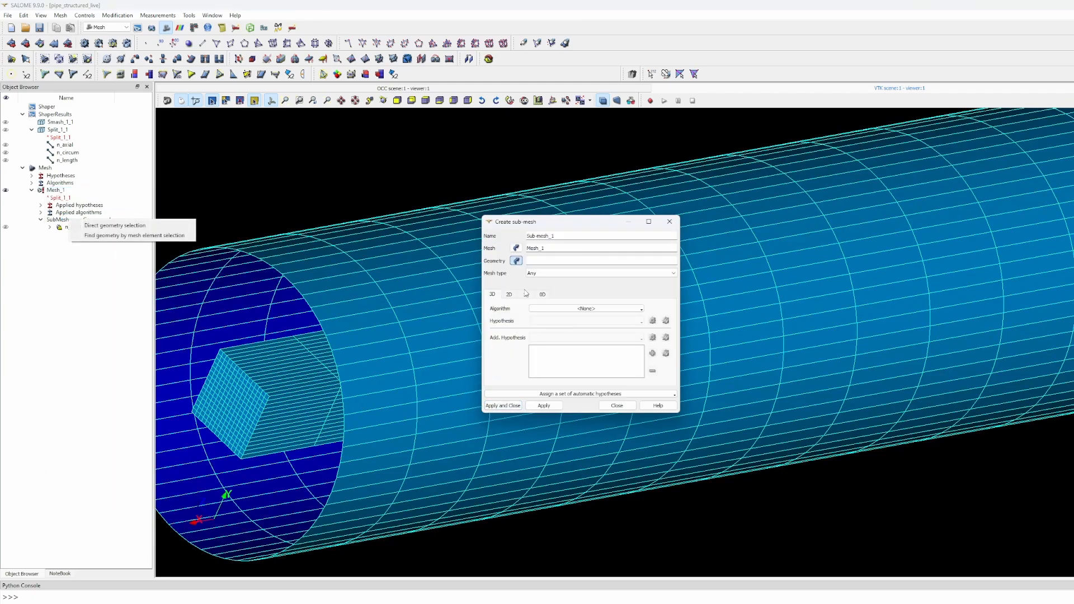
left_click(67, 152)
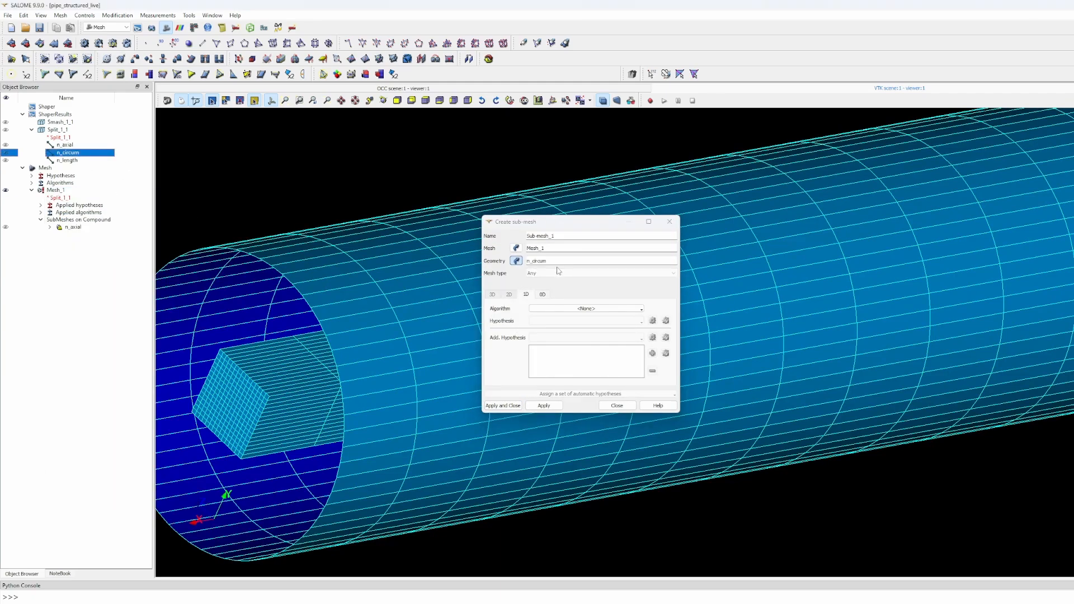
left_click(567, 310)
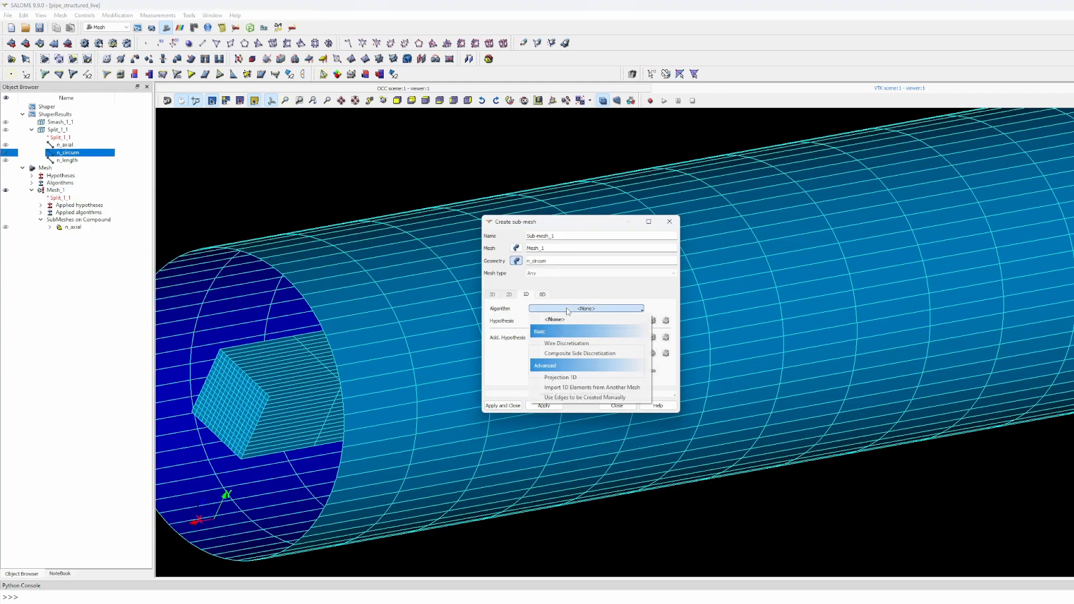
left_click(571, 343)
- Add a Number of Segments hypothesis named n_circum and create the sub-mesh
left_click(652, 320)
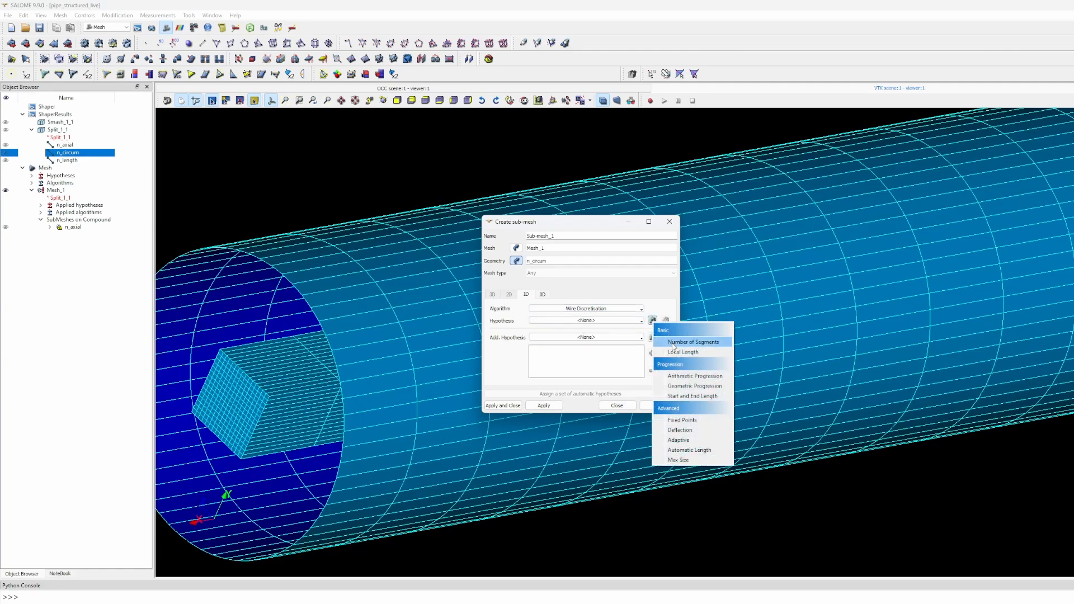
left_click(679, 408)
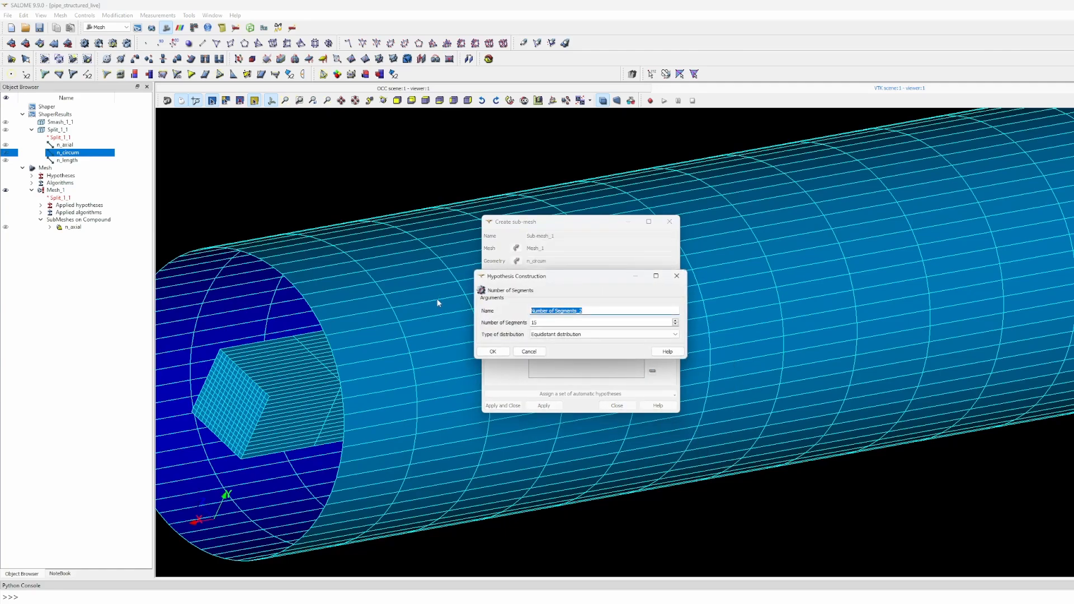
type("n_circum")
left_click(502, 353)
left_click(545, 404)
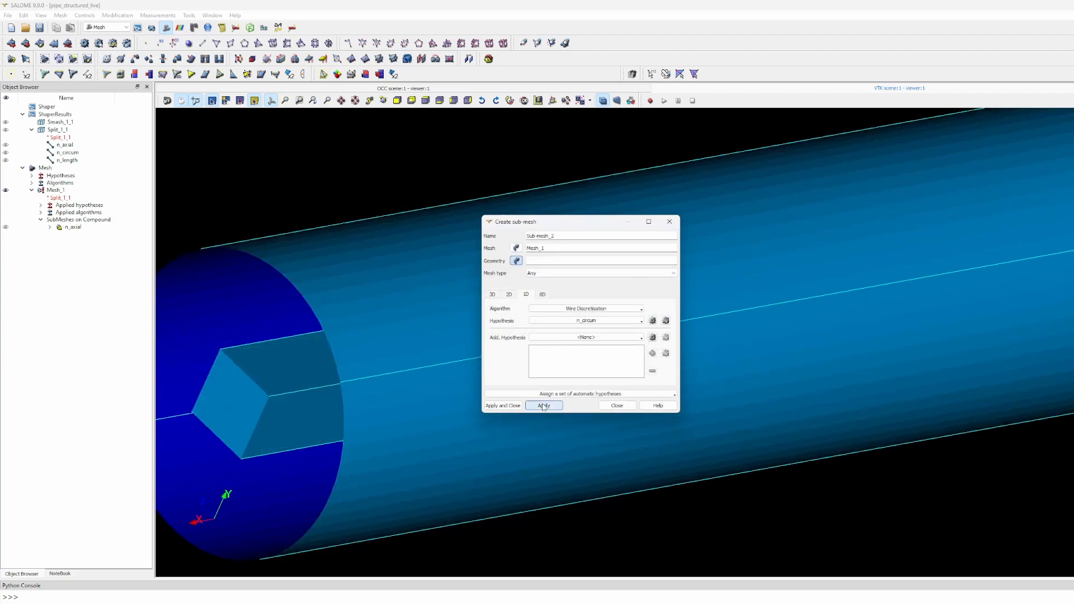
left_click(614, 404)
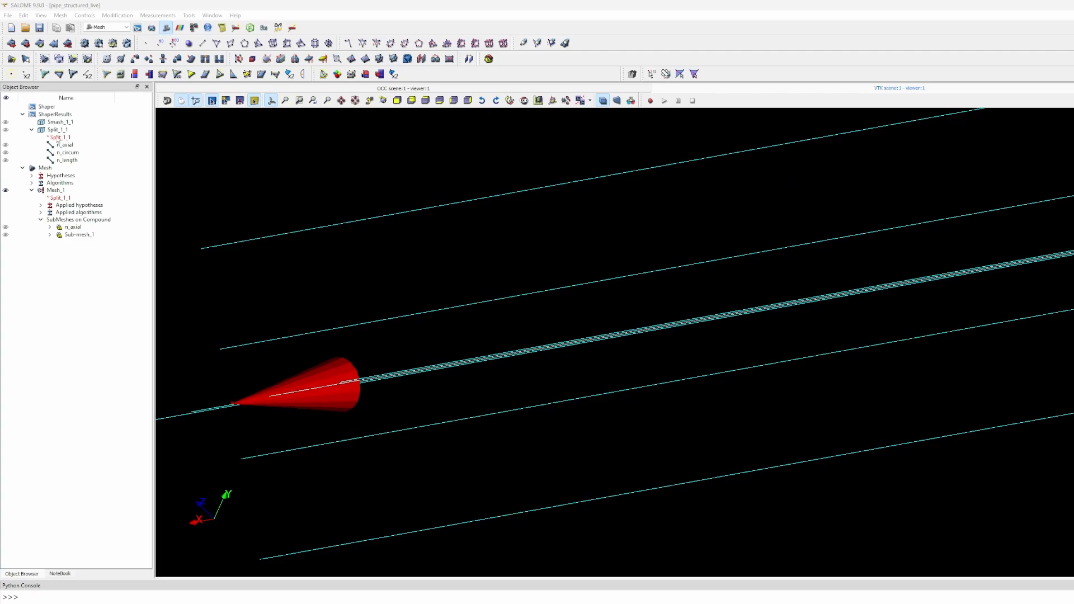
- Start another sub-mesh of Mesh_1 on n_length using Wire Discretisation
right_click(59, 190)
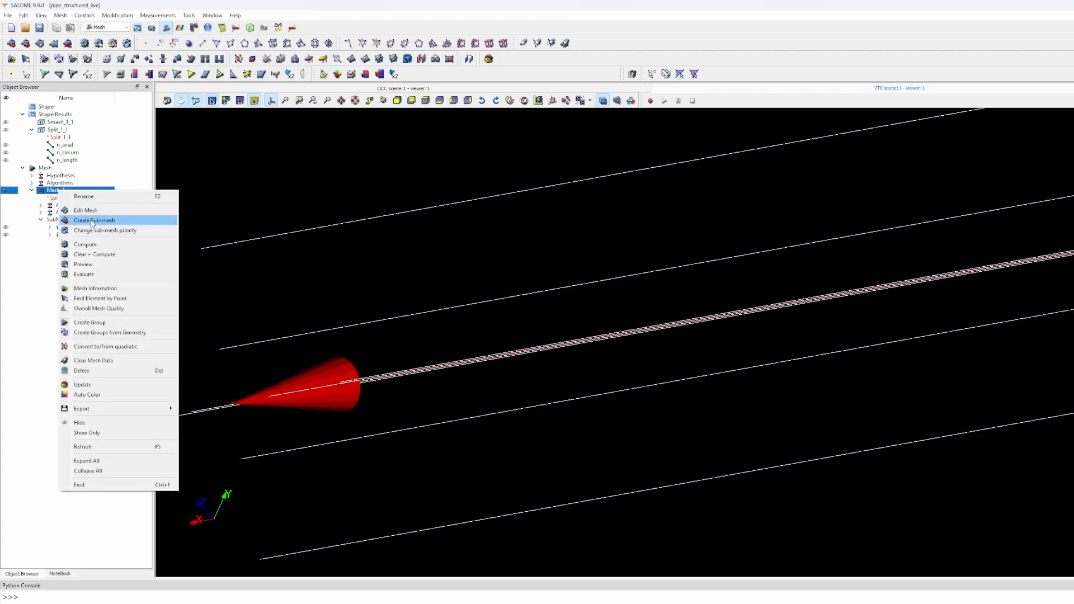
left_click(93, 221)
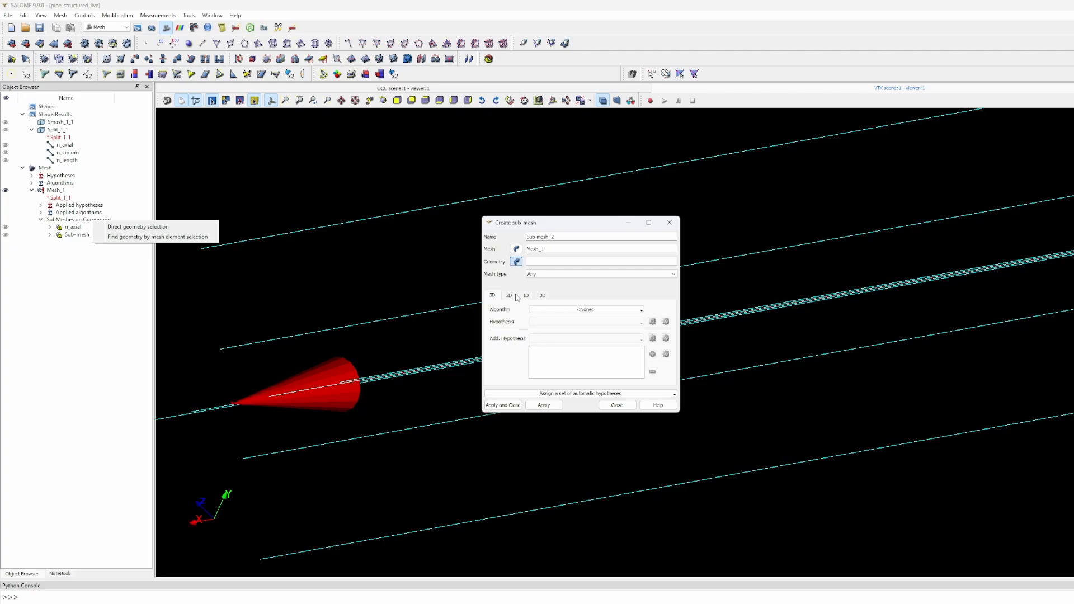
left_click(64, 161)
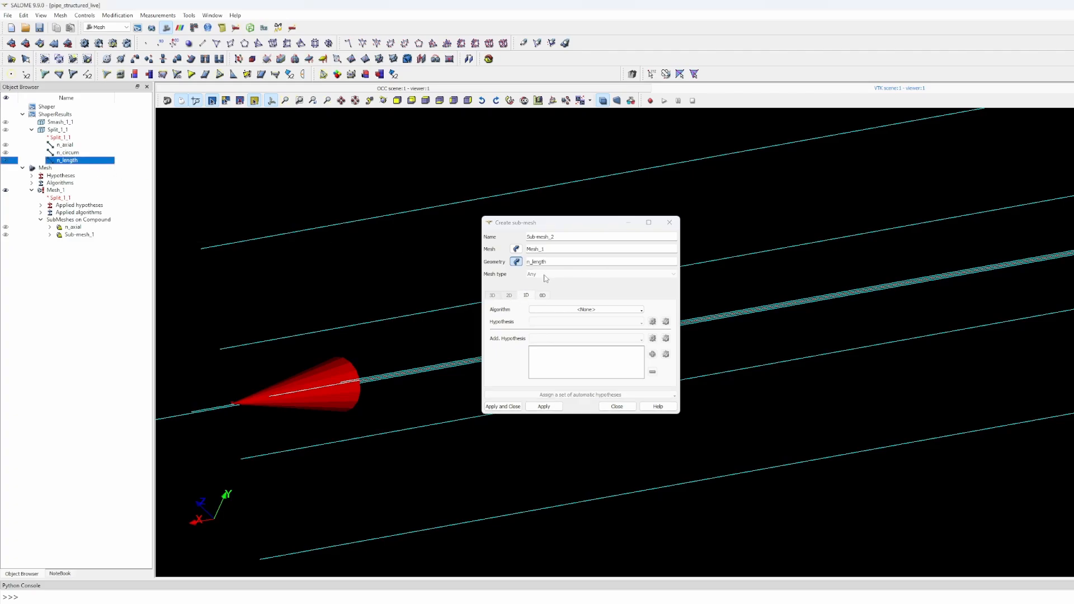
left_click(586, 310)
left_click(581, 320)
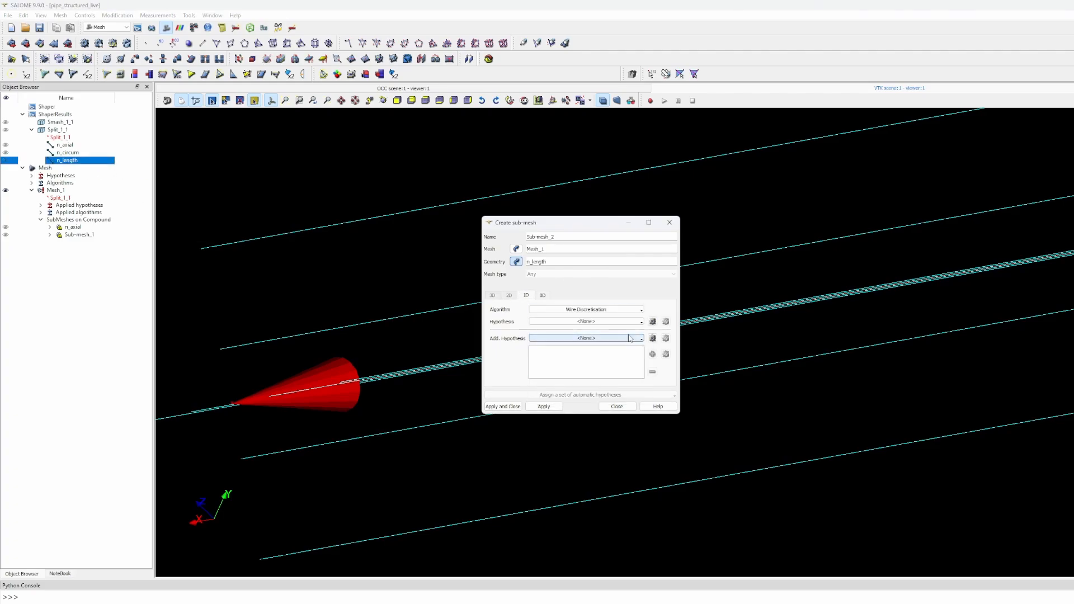
- Add a 15-segment Number of Segments hypothesis named n_length and create the sub-mesh
left_click(652, 321)
left_click(697, 343)
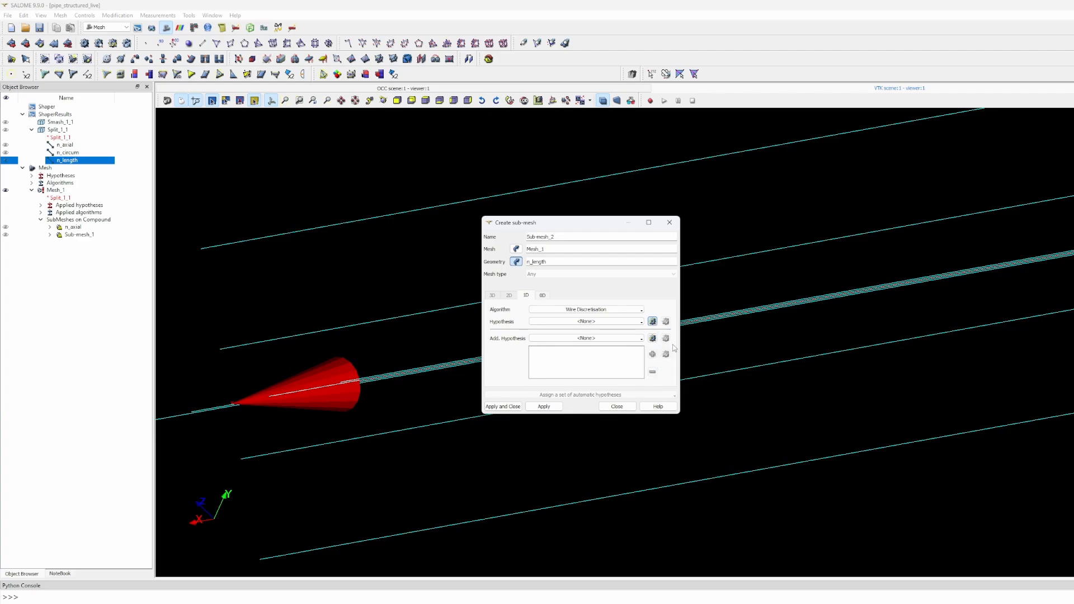
left_click_drag(561, 320, 497, 326)
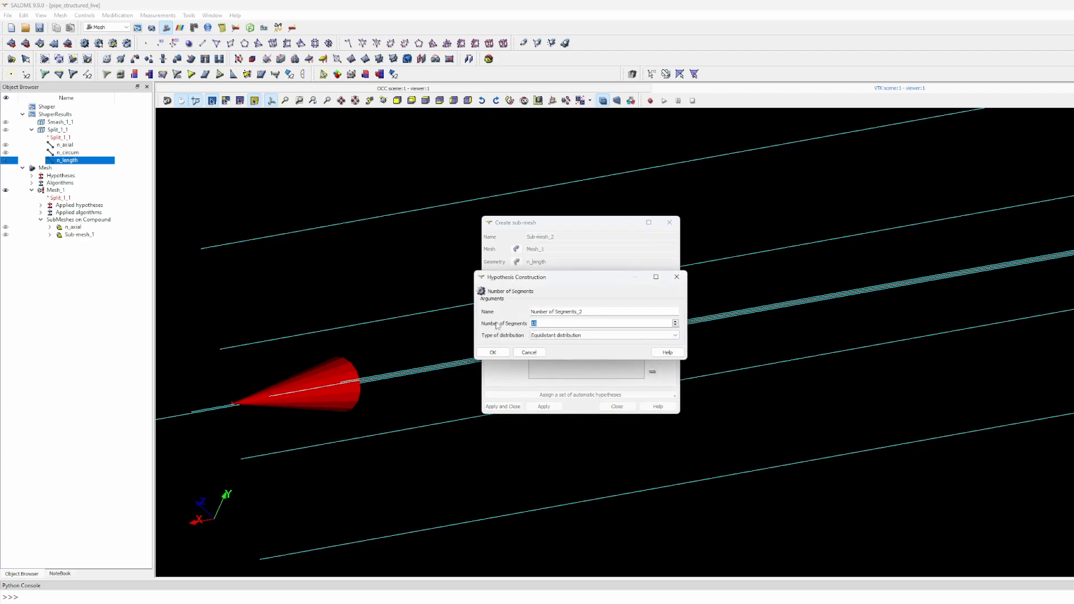
left_click_drag(582, 311, 470, 298)
type("n_length")
left_click(492, 352)
left_click(503, 406)
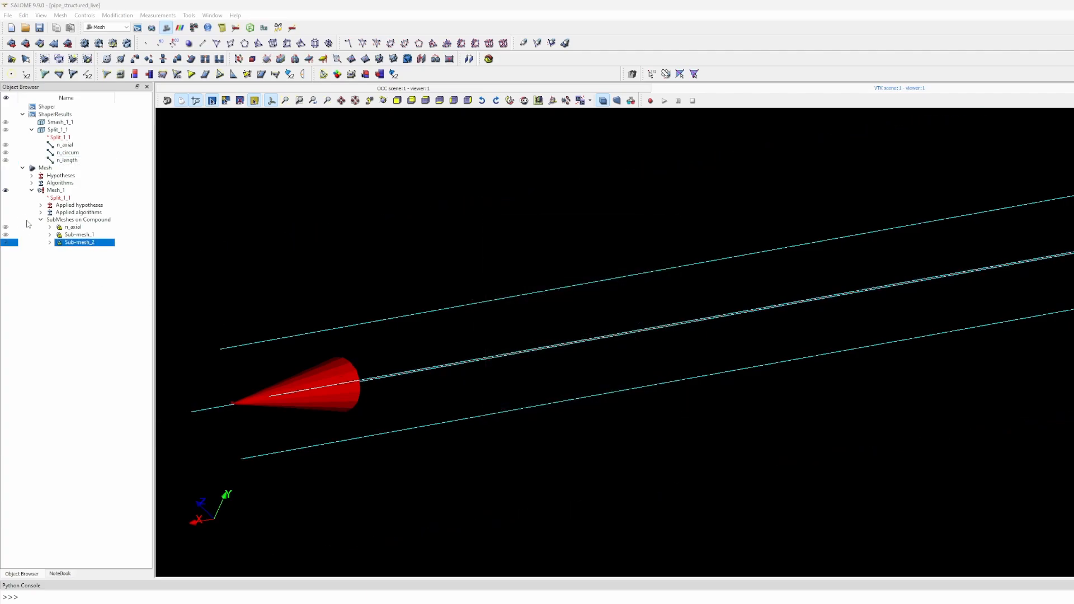
left_click(52, 191)
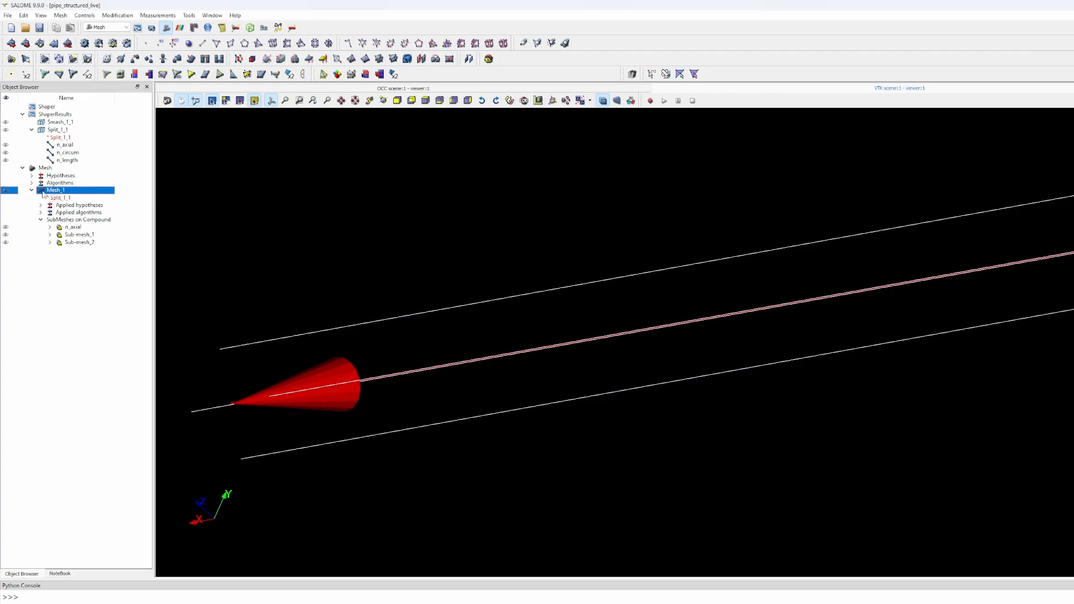
- Compute Mesh_1 and dismiss the computation summary
left_click(85, 43)
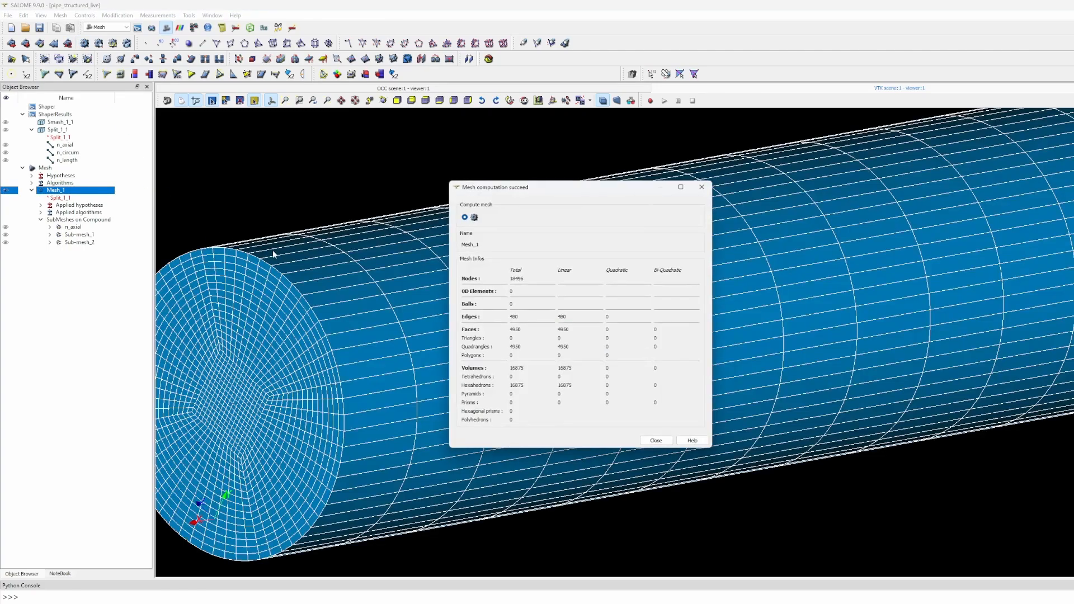
left_click(655, 440)
right_click(70, 228)
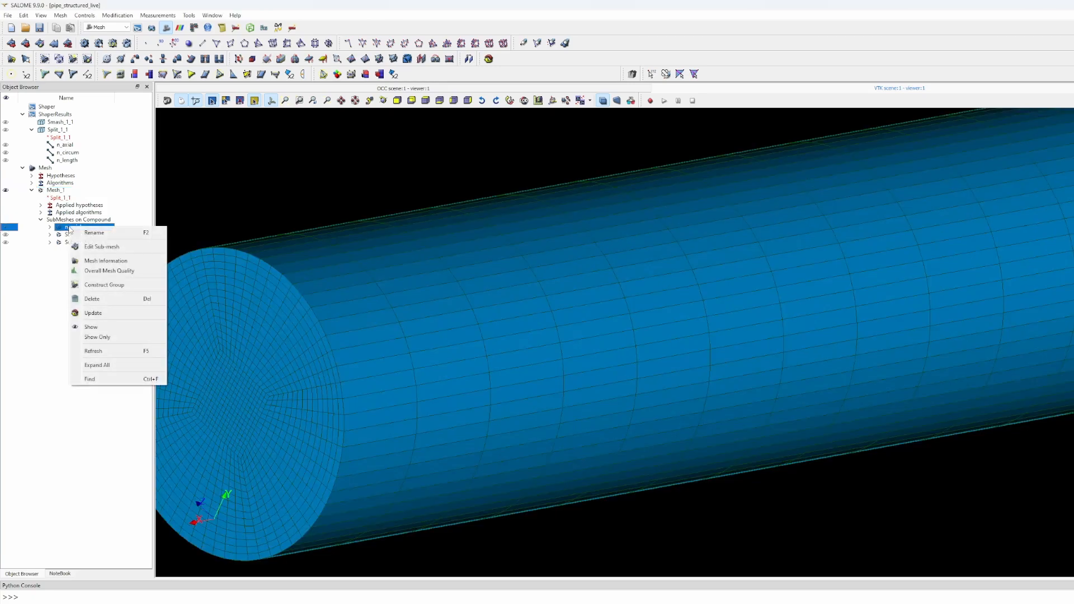
left_click(53, 318)
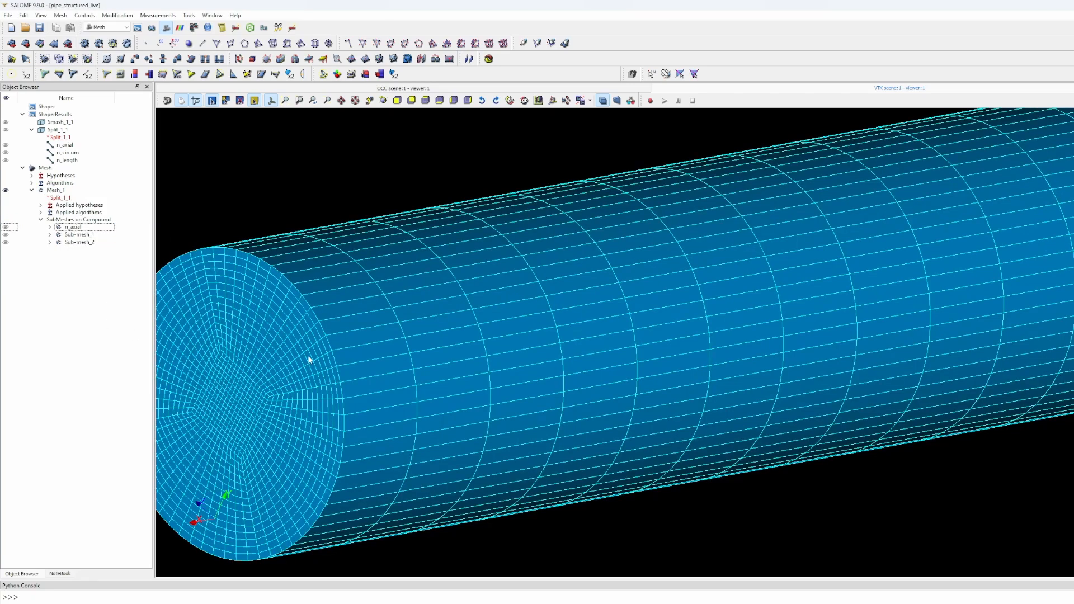
- Rename the two generic sub-meshes to n_circum and n_length
right_click(77, 235)
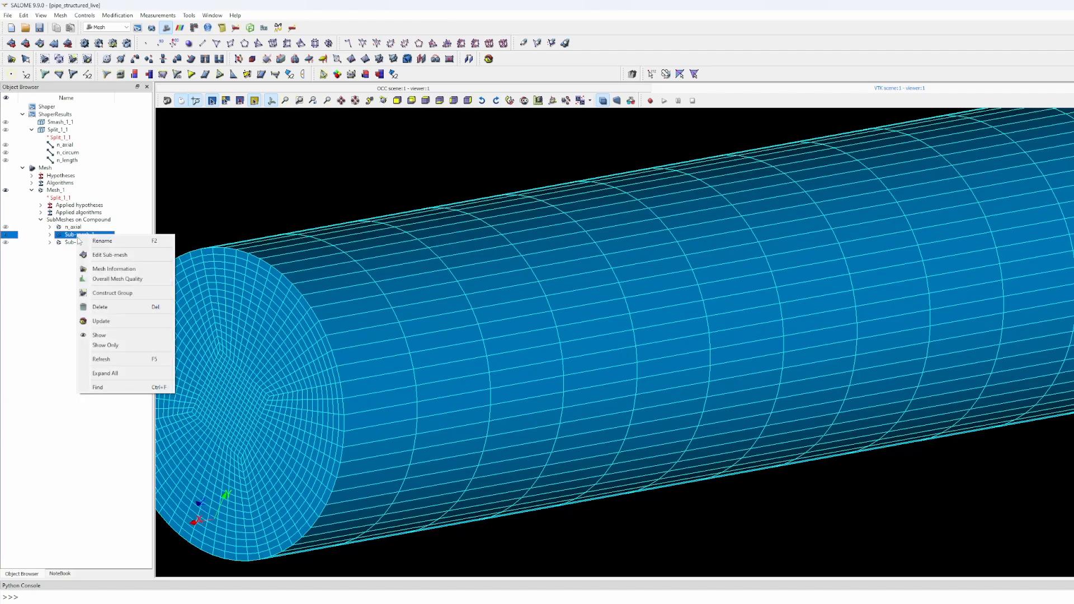
left_click(102, 240)
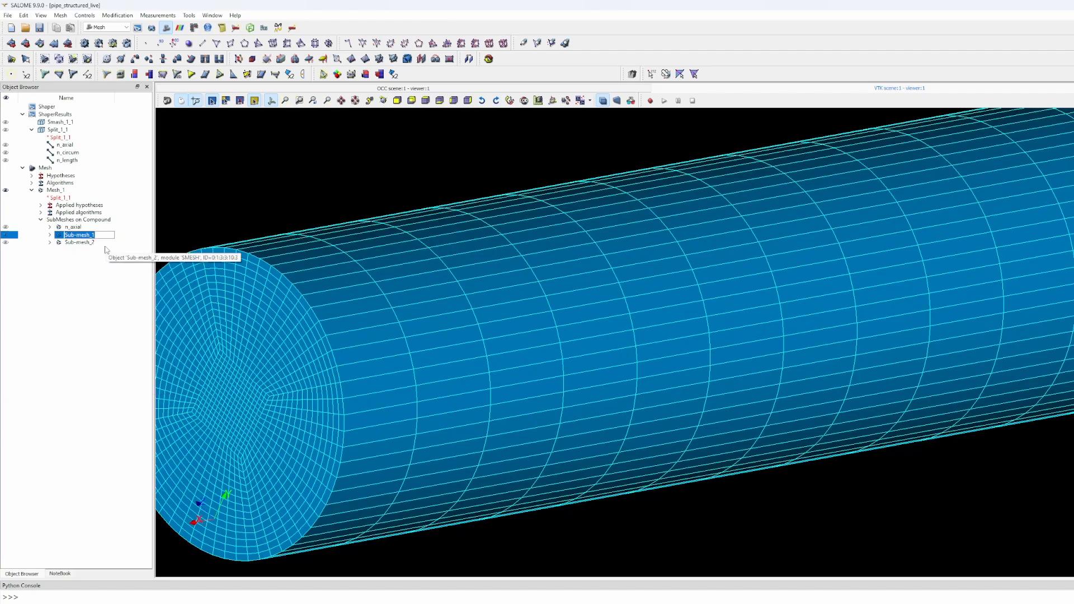
type("n_circum")
left_click(100, 244)
right_click(96, 243)
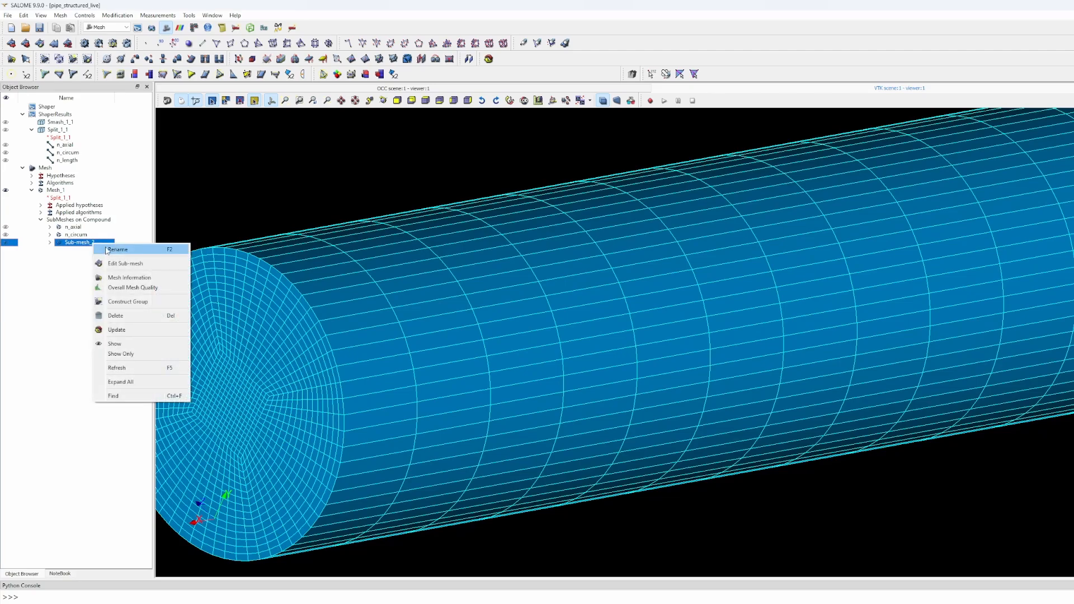
left_click(109, 250)
type("n_length")
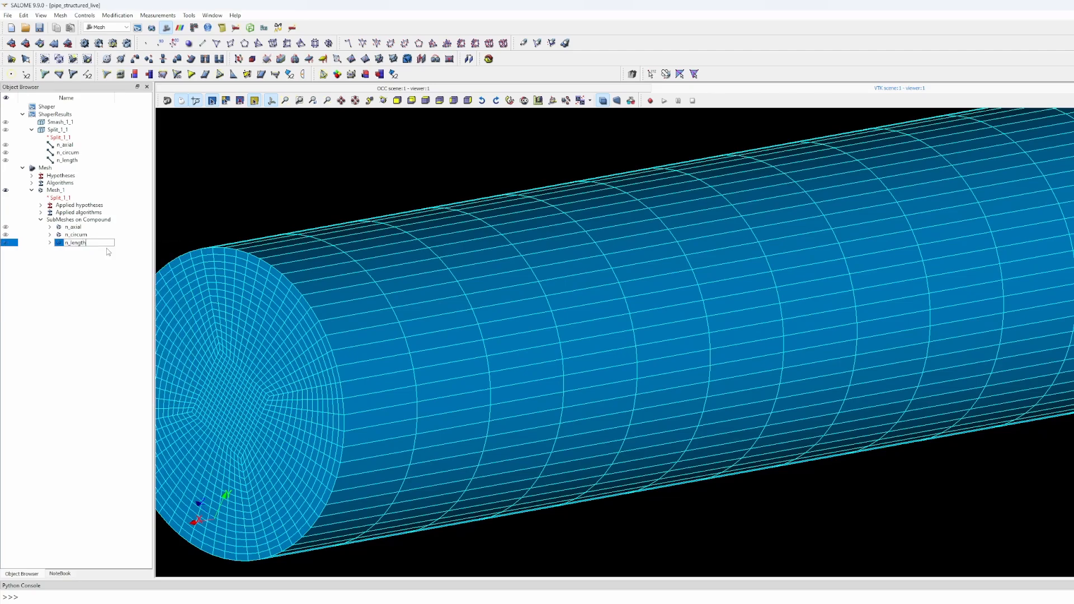
key("Return")
left_click(73, 228)
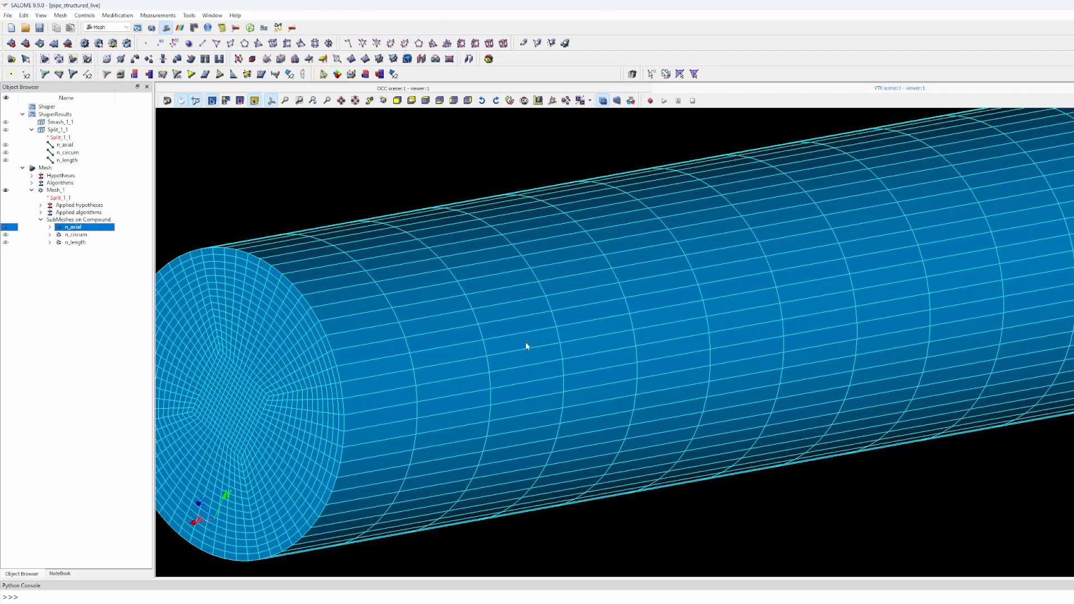
- Change the n_length sub-mesh's hypothesis from 15 to 40 segments and apply
scroll(526, 345, "down", 5)
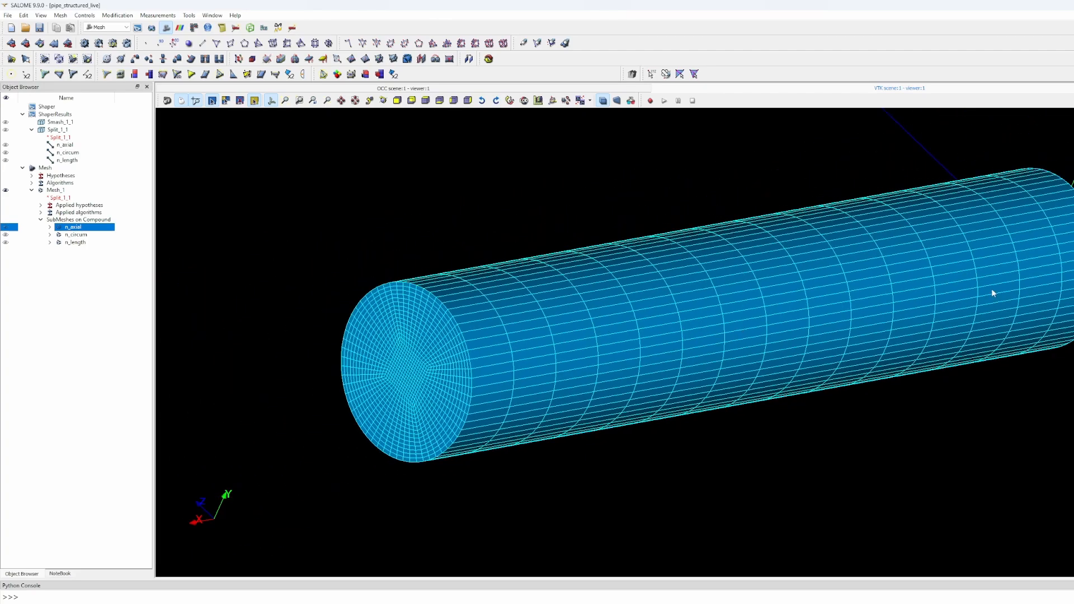
left_click_drag(831, 293, 725, 293)
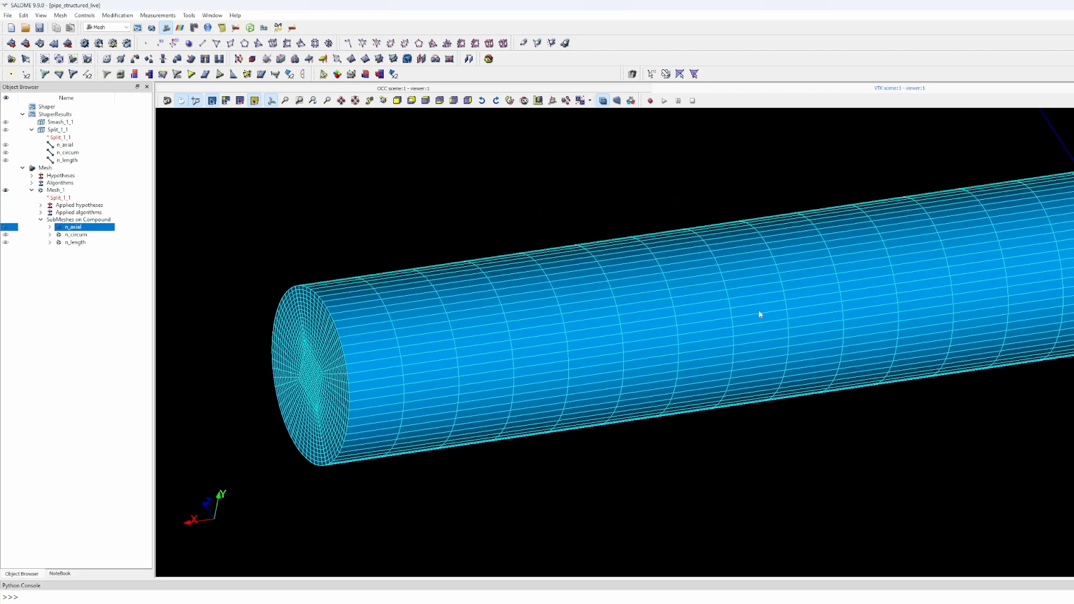
left_click(67, 243)
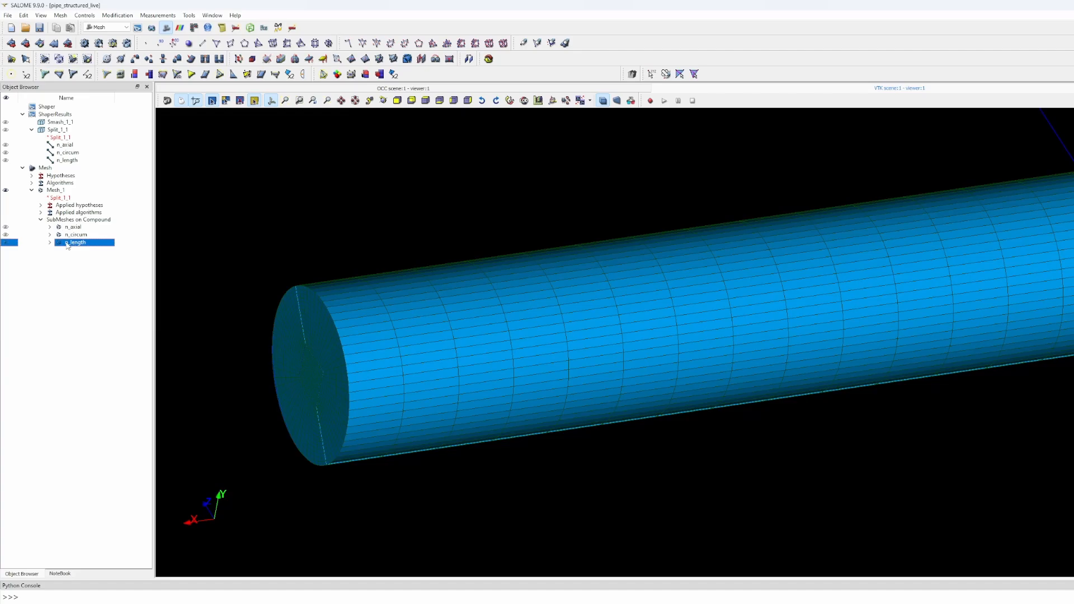
right_click(68, 244)
left_click(99, 263)
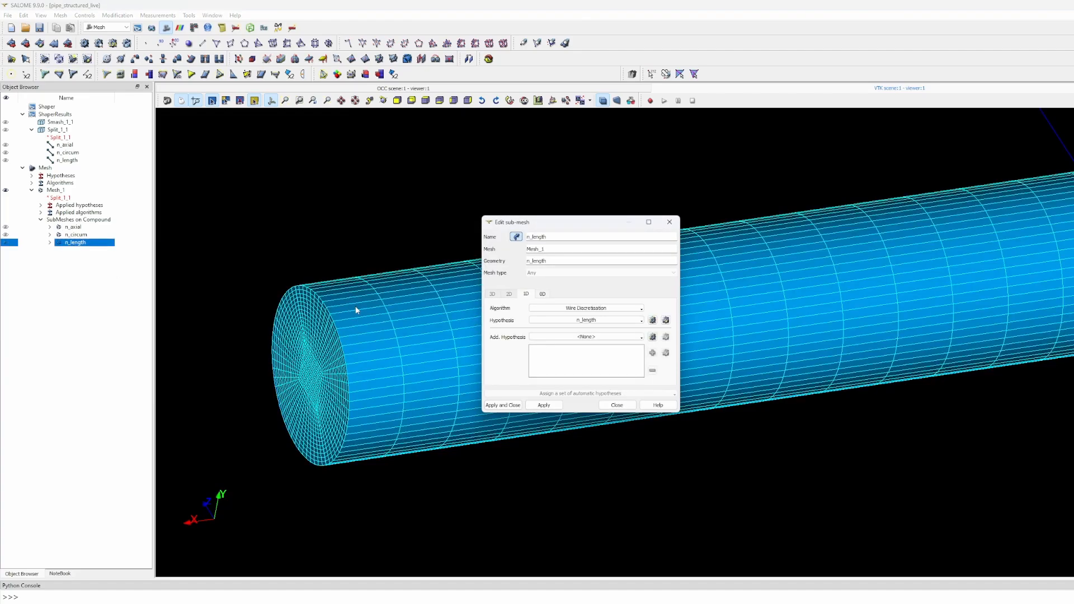
left_click(652, 320)
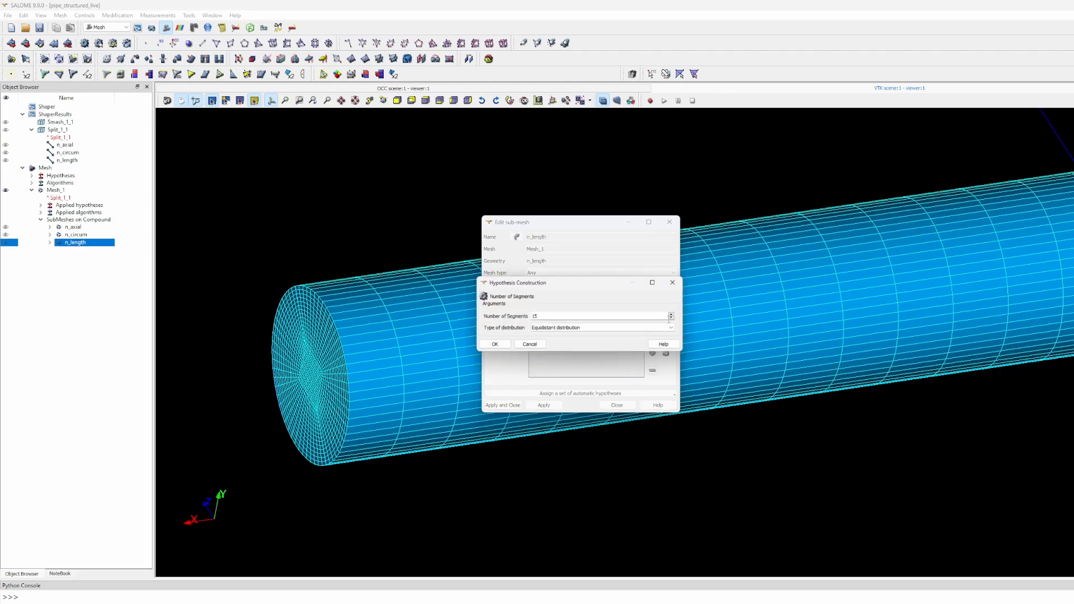
left_click_drag(545, 316, 515, 311)
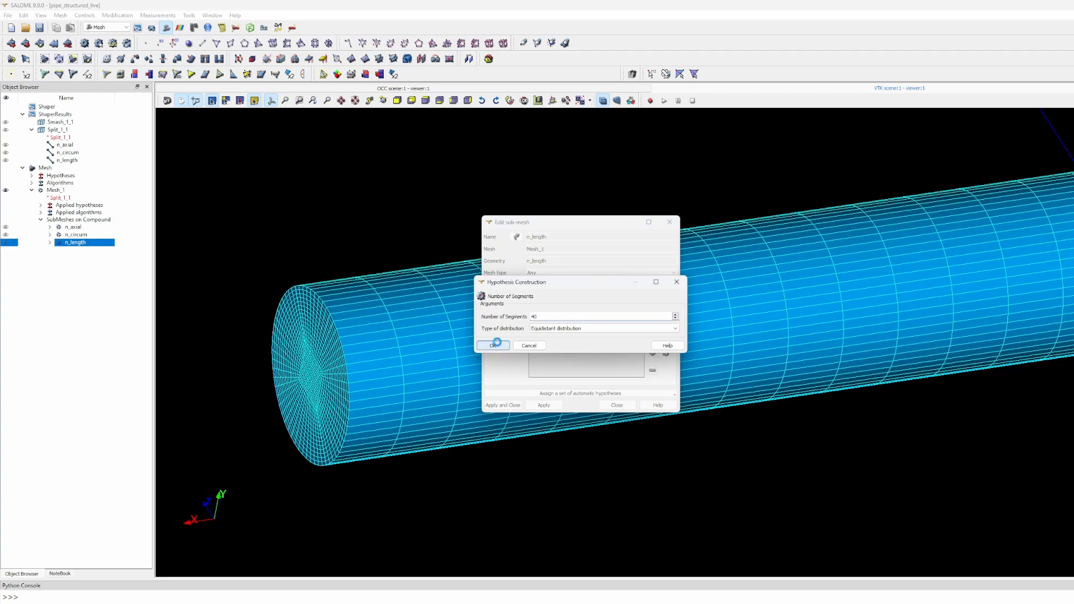
left_click(494, 345)
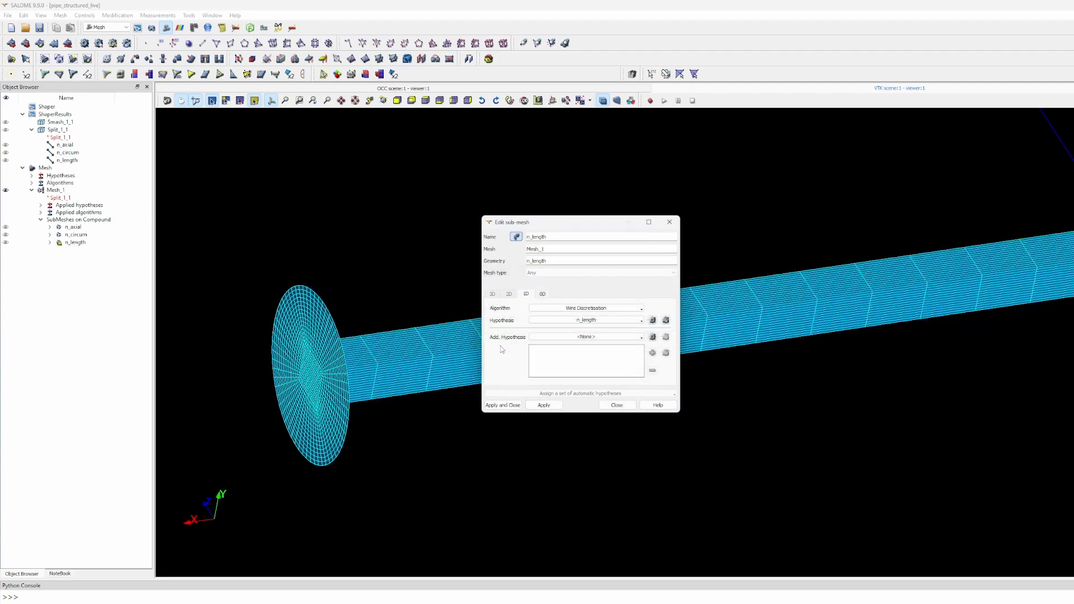
left_click(493, 406)
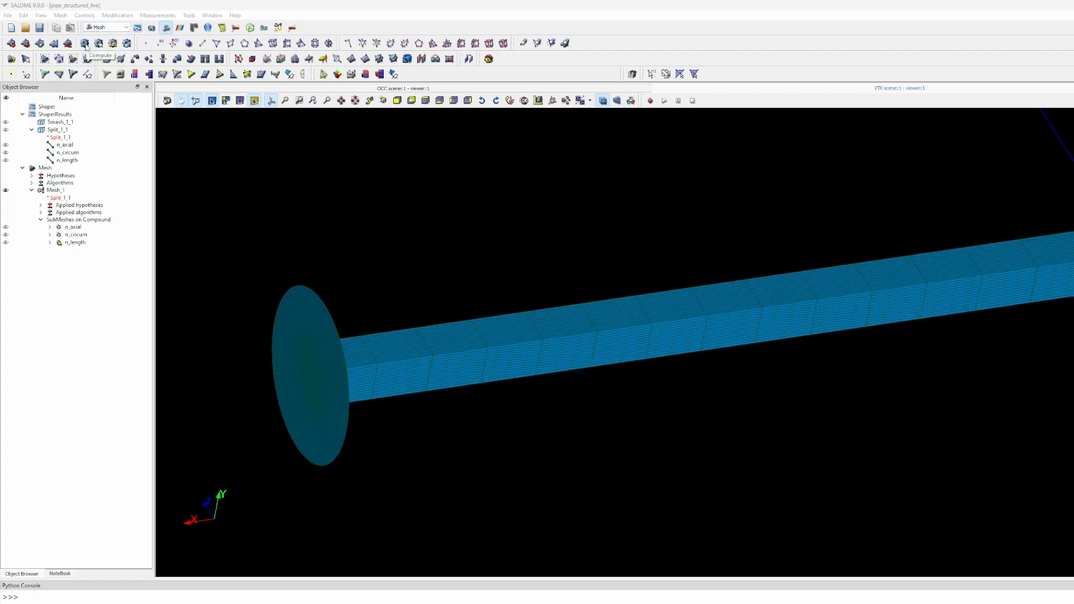
- Recompute Mesh_1, dismiss the failure report, and orbit to inspect the pipe's end face
left_click(85, 45)
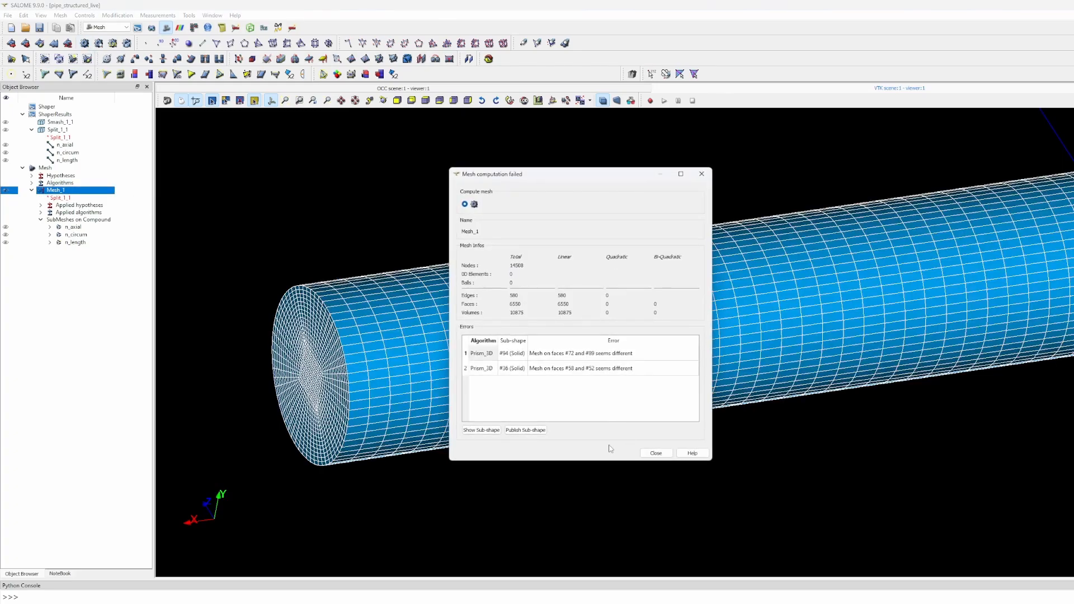
left_click(652, 453)
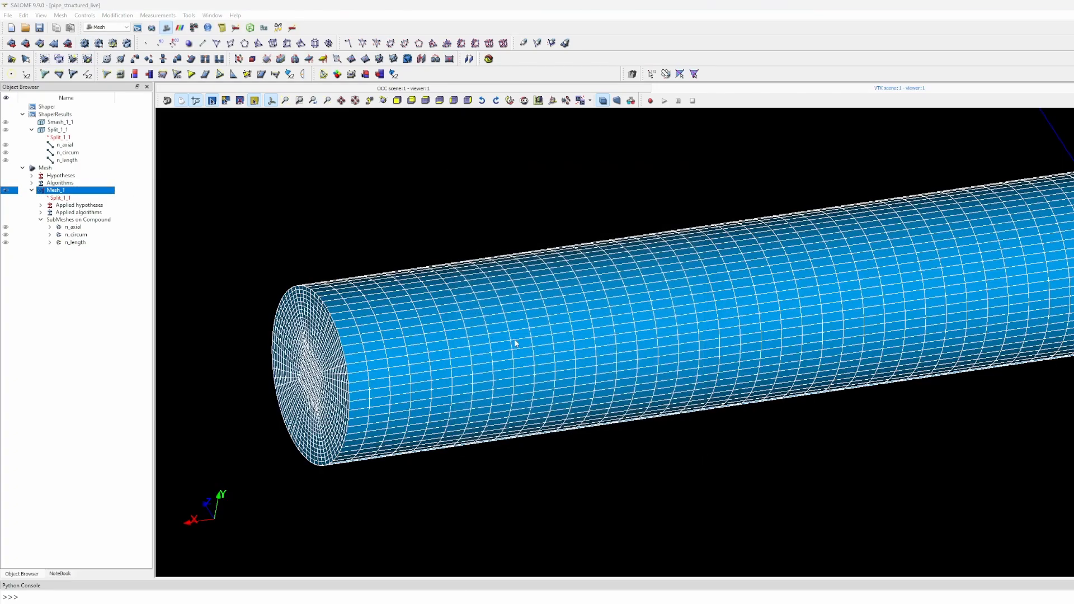
middle_click_drag(515, 343, 441, 351)
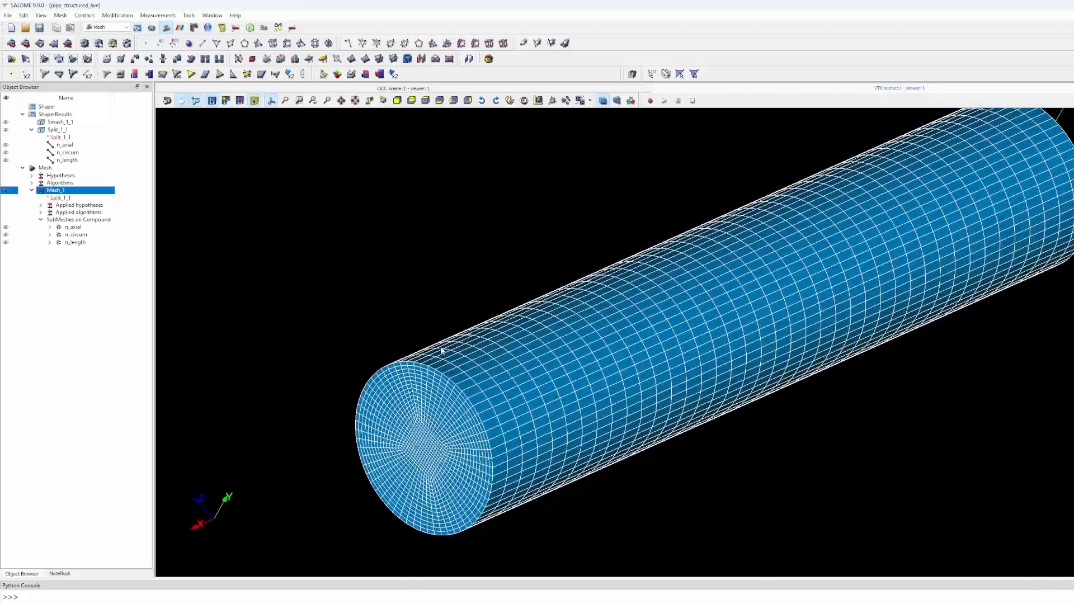
middle_click_drag(552, 387, 351, 370)
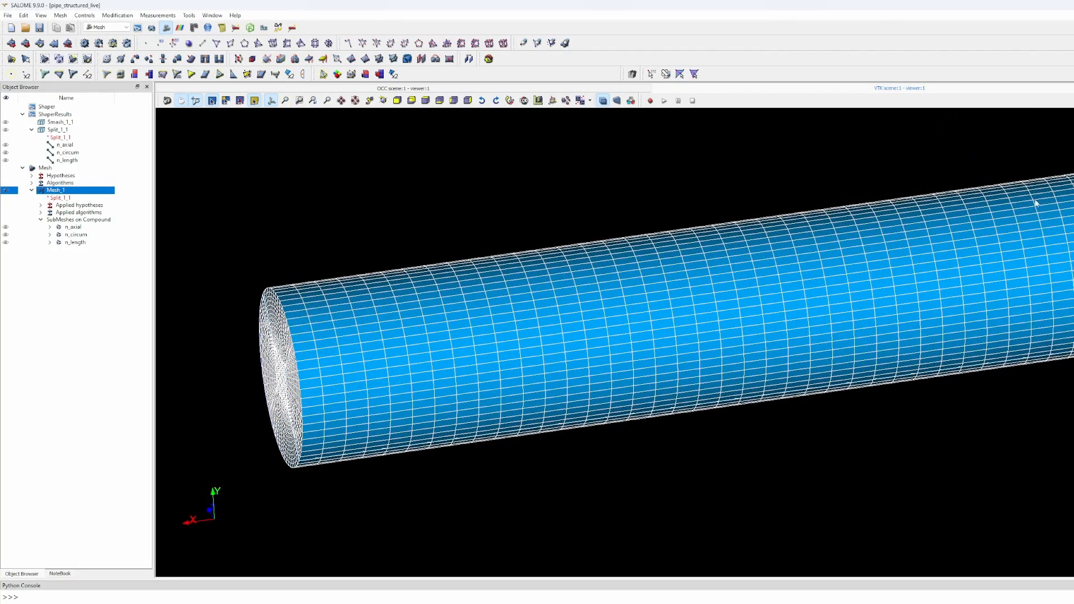
middle_click_drag(887, 312, 409, 316)
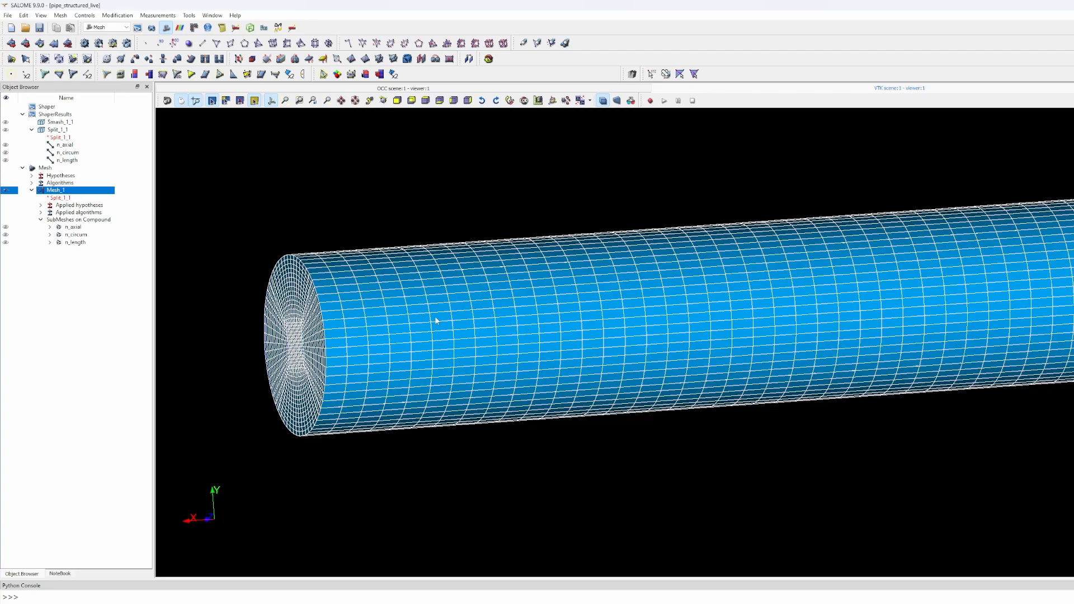
middle_click_drag(437, 320, 499, 347)
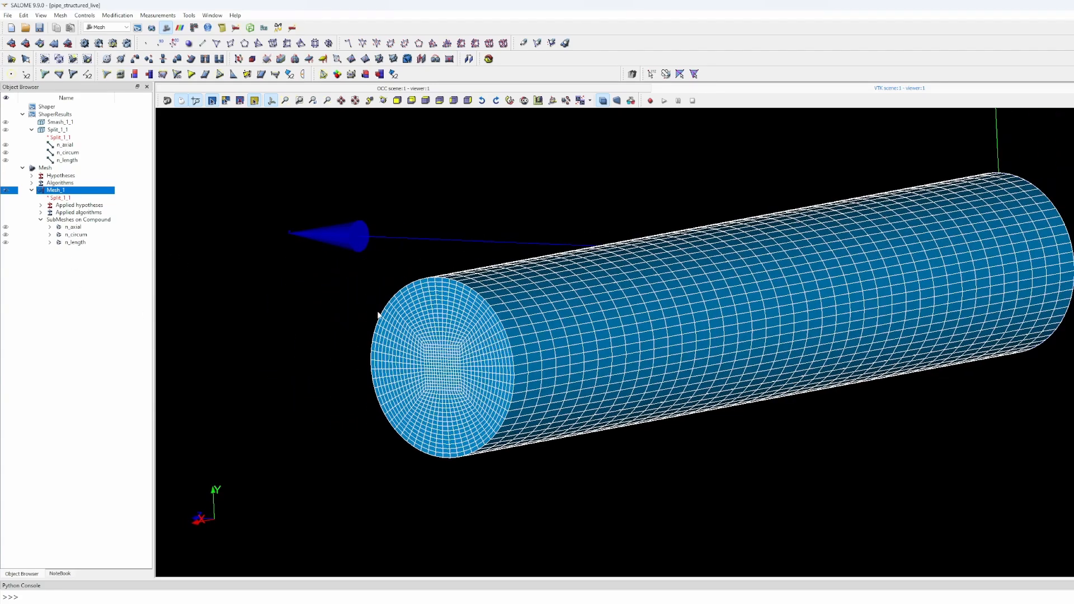
- Switch to the Shaper module and highlight the n_length group's edges
left_click(137, 28)
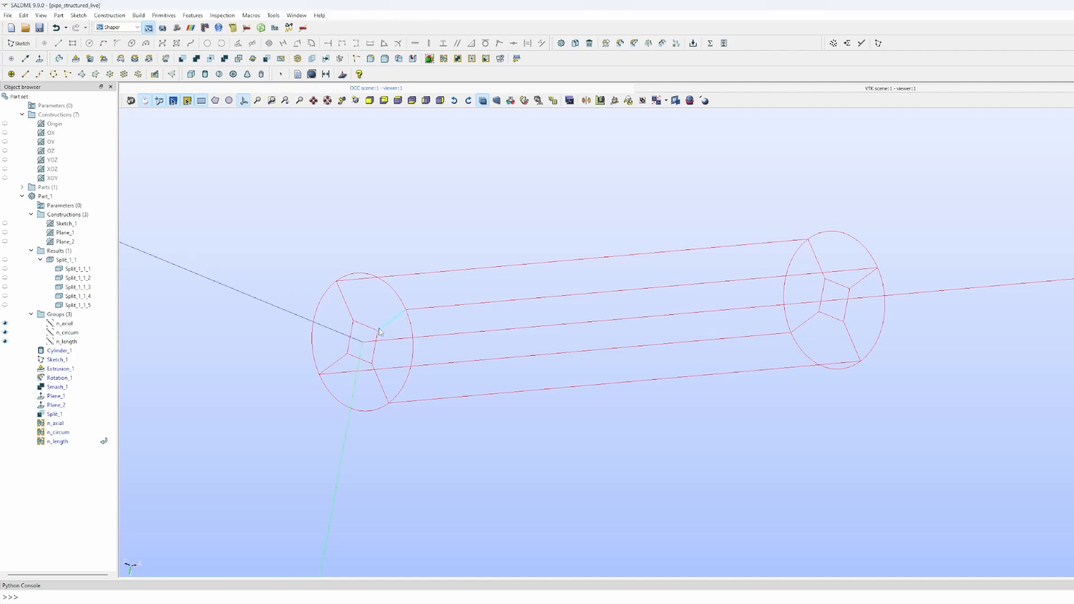
left_click(69, 342)
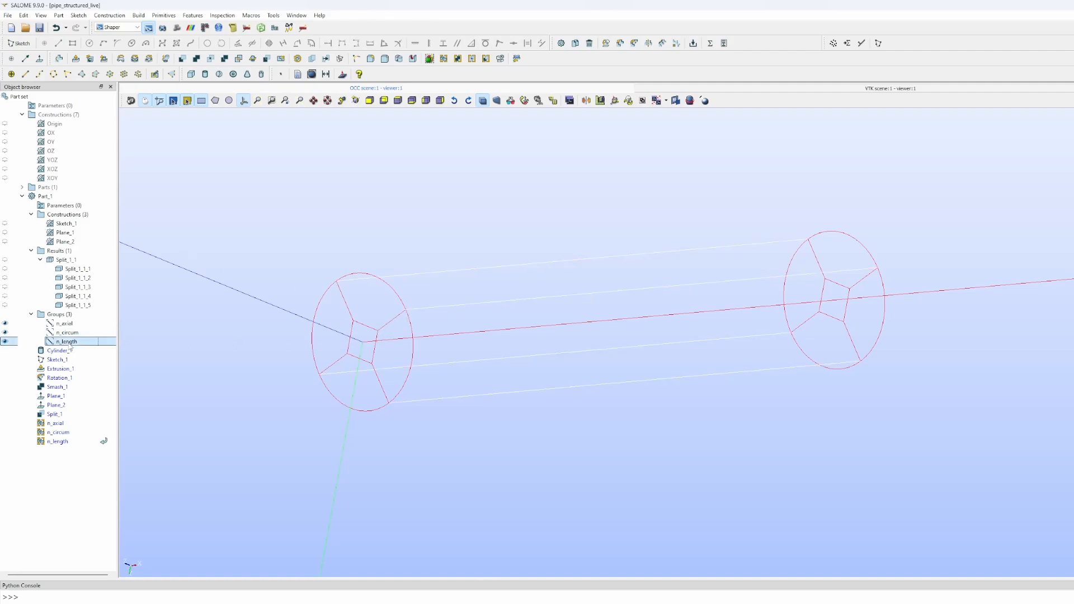
right_click(69, 344)
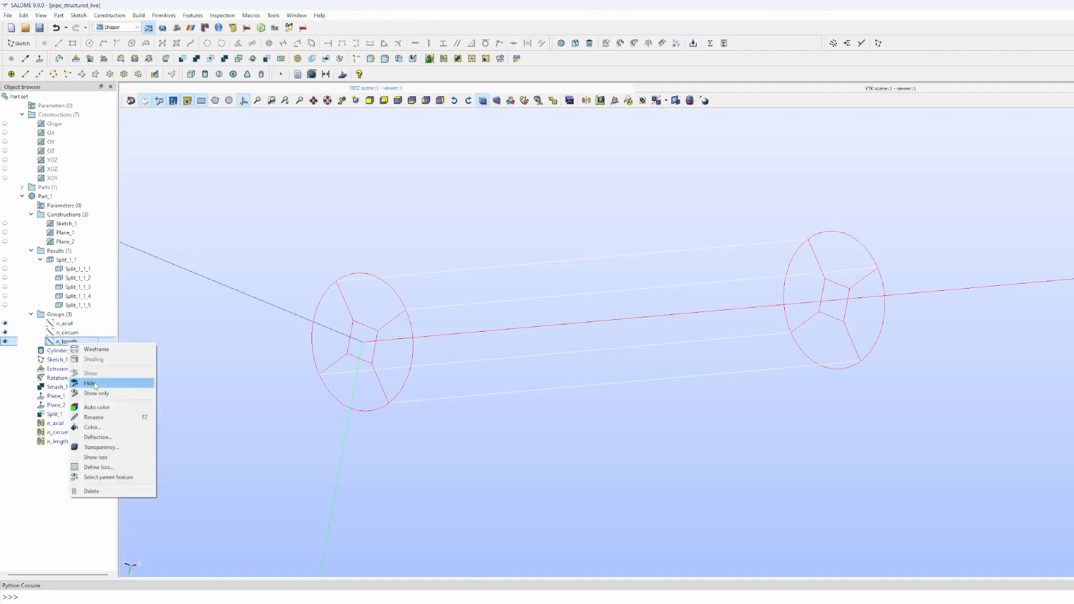
left_click(20, 490)
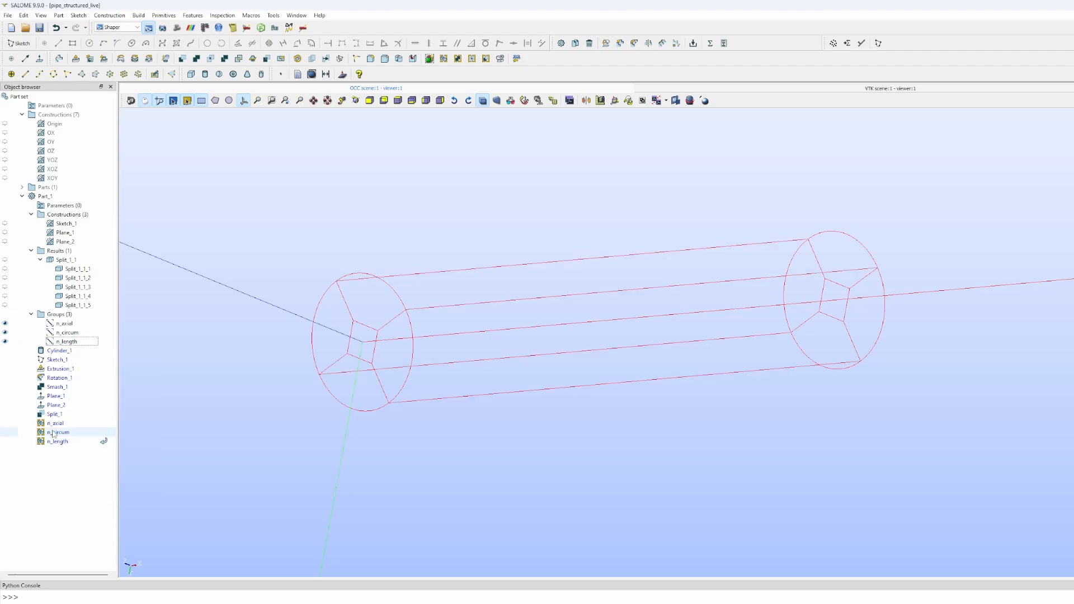
- Review the n_length group's member edges in edit mode, then abort without changes
left_click(53, 425)
left_click(60, 444)
right_click(62, 447)
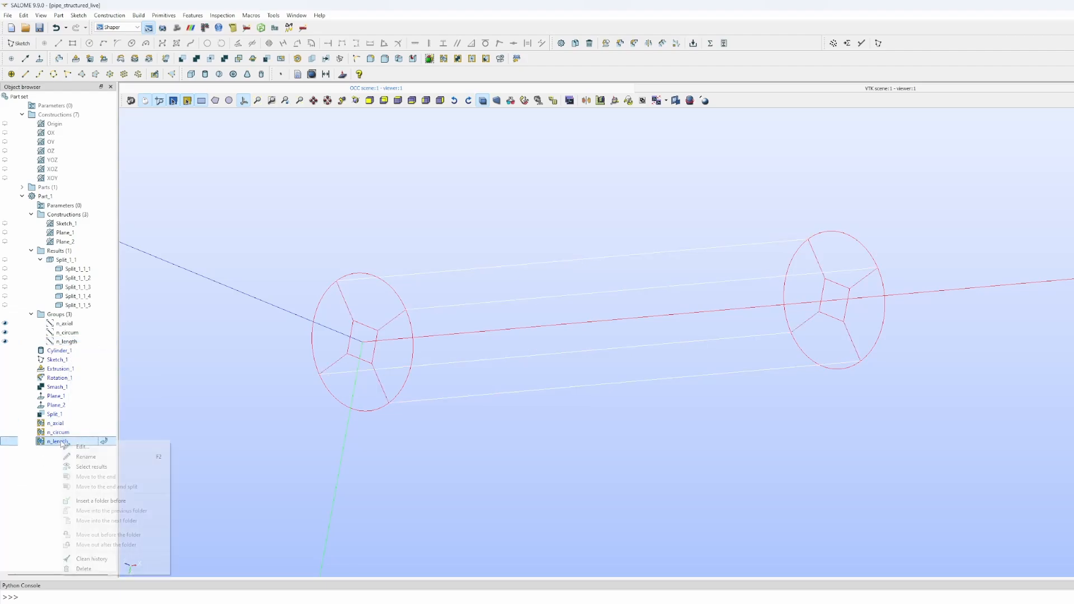
left_click(75, 447)
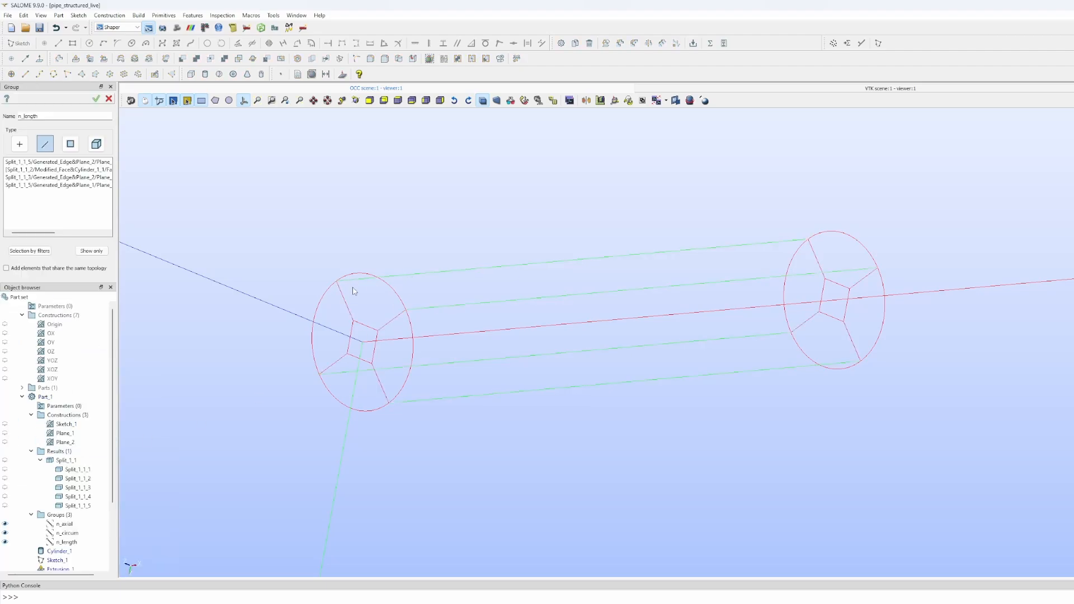
left_click(53, 204)
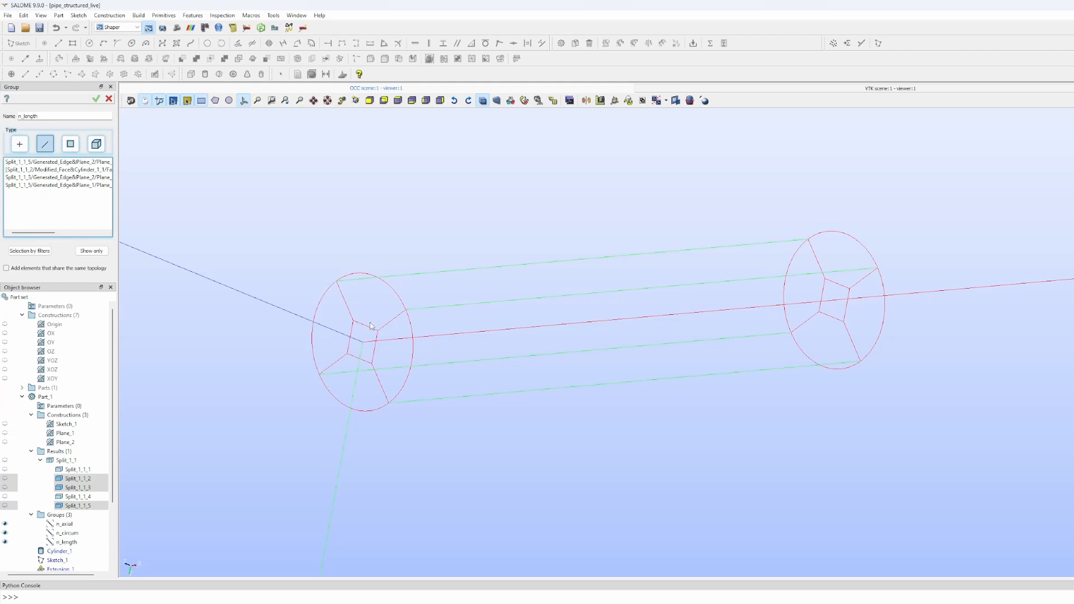
left_click(6, 460)
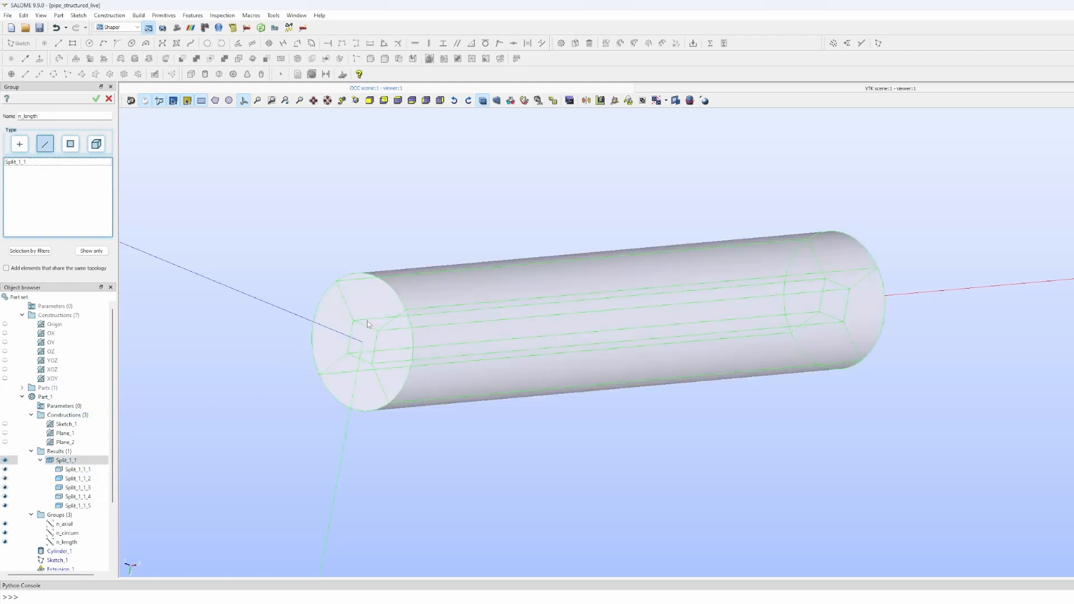
left_click(109, 99)
left_click(579, 331)
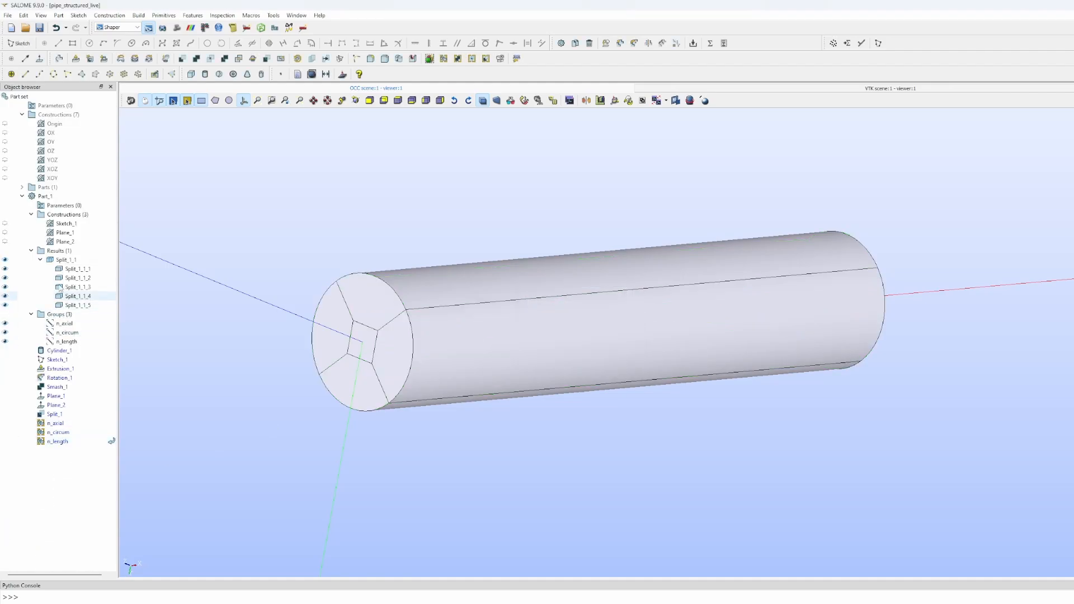
- Display the Split_1_1 pipe as wireframe
left_click(61, 259)
right_click(62, 260)
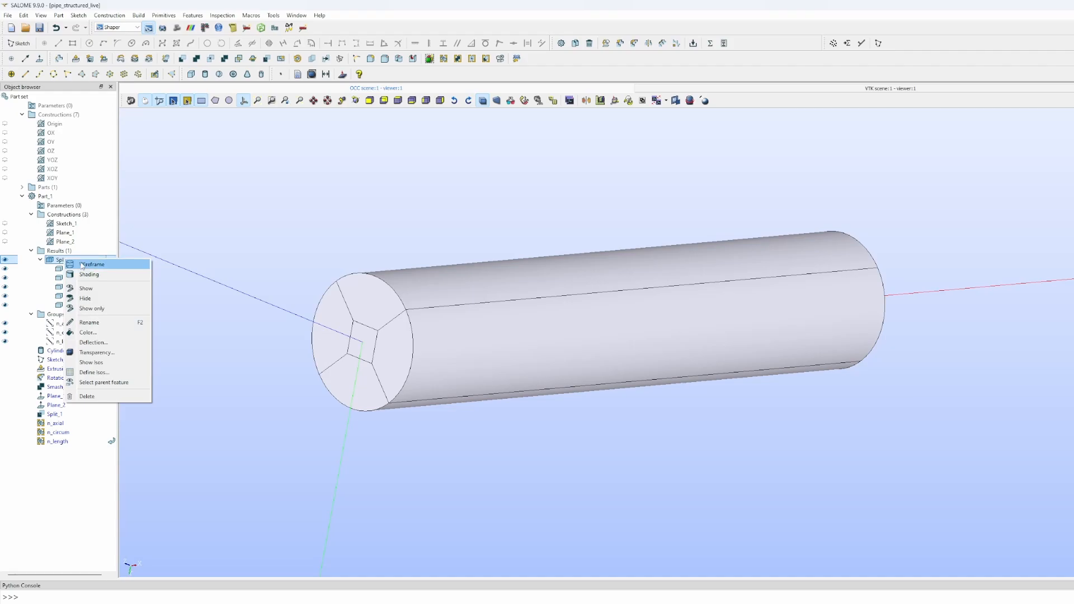
left_click(82, 265)
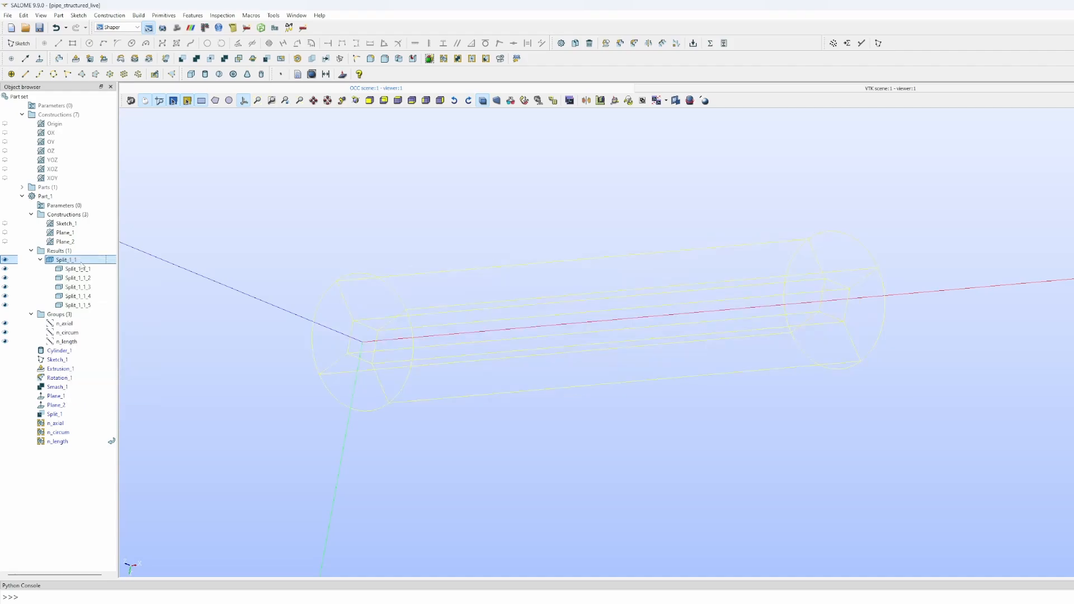
- Add the extra lengthwise cylinder edges to the n_length group and confirm
left_click(60, 432)
right_click(62, 434)
left_click(50, 444)
right_click(50, 445)
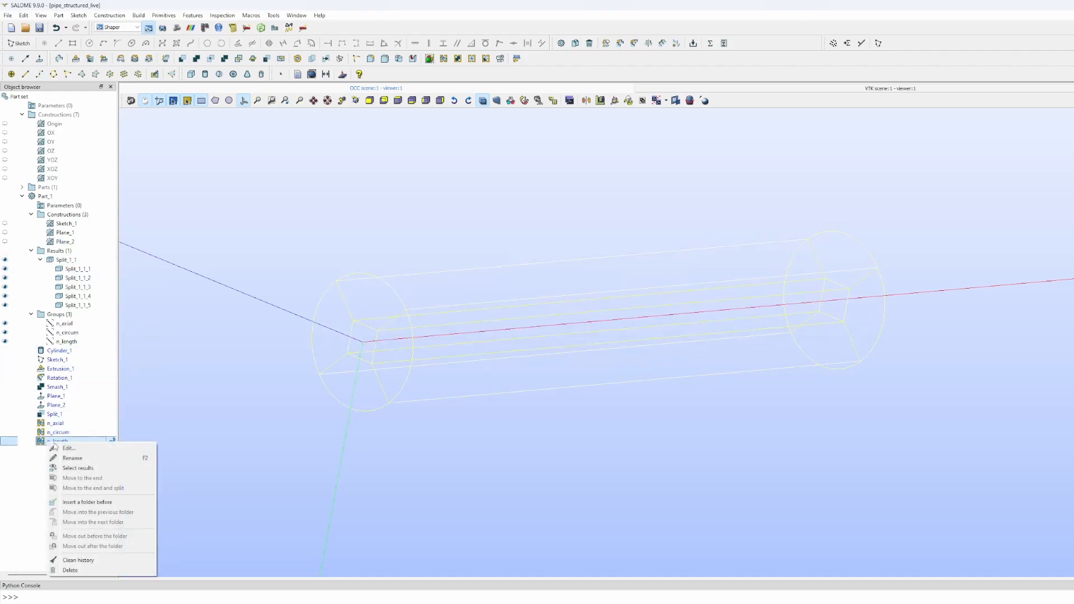
left_click(64, 447)
left_click_drag(59, 185, 66, 250)
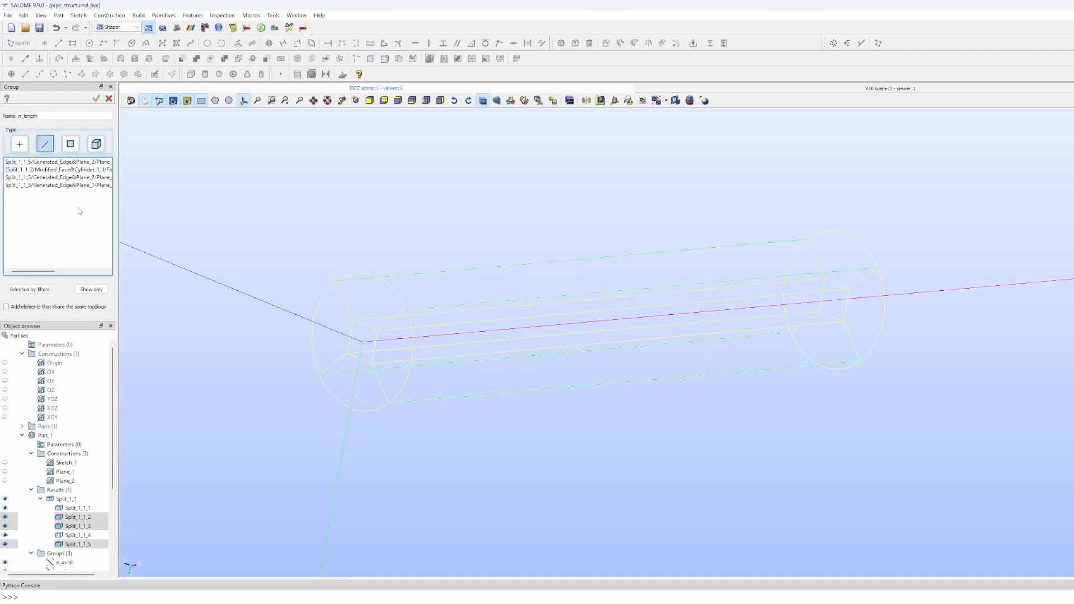
left_click(365, 323, "shift")
left_click(358, 355, "shift")
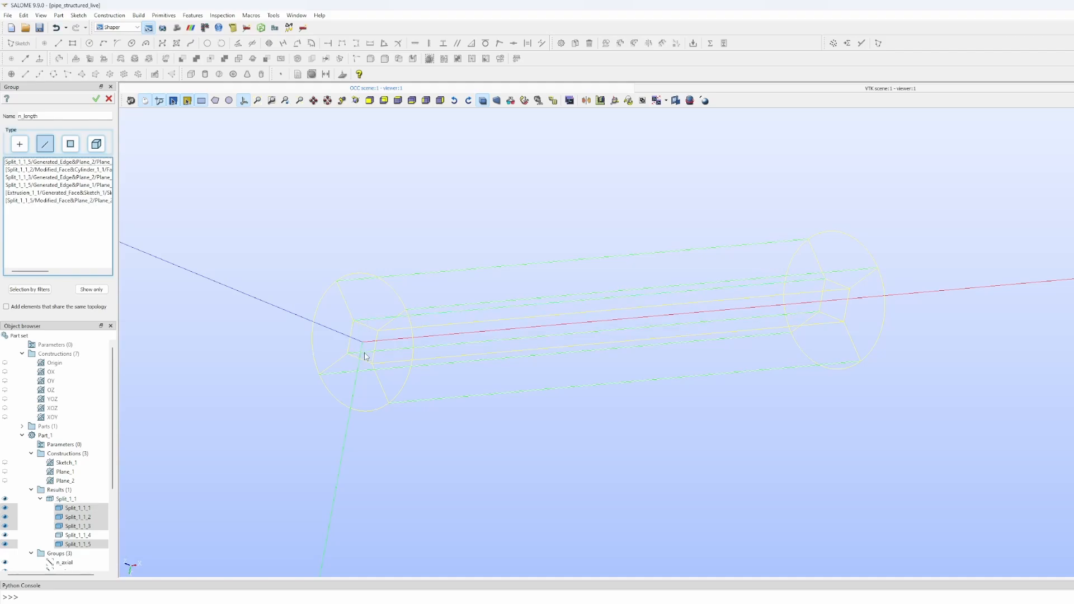
left_click(392, 365, "shift")
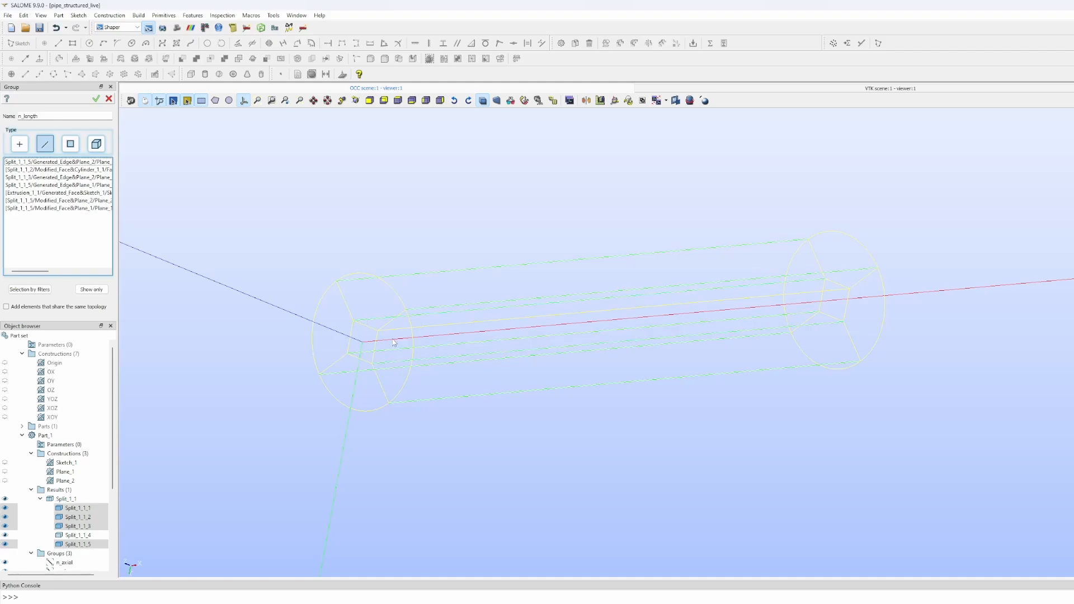
left_click(96, 99)
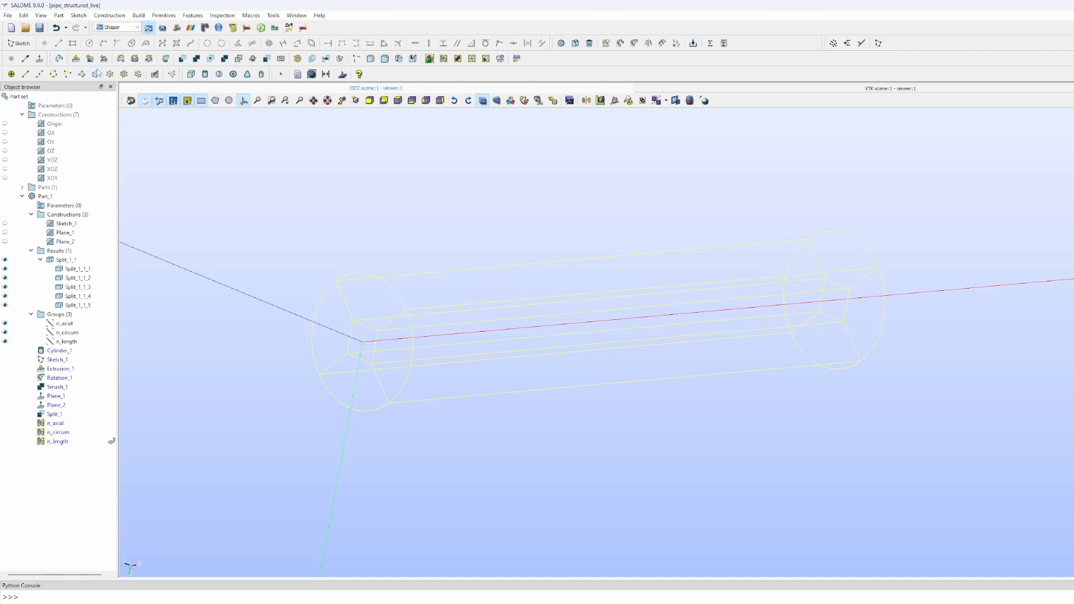
- Save the study, return to the Mesh module, and acknowledge the geometry-changed warning
left_click(40, 28)
left_click(176, 28)
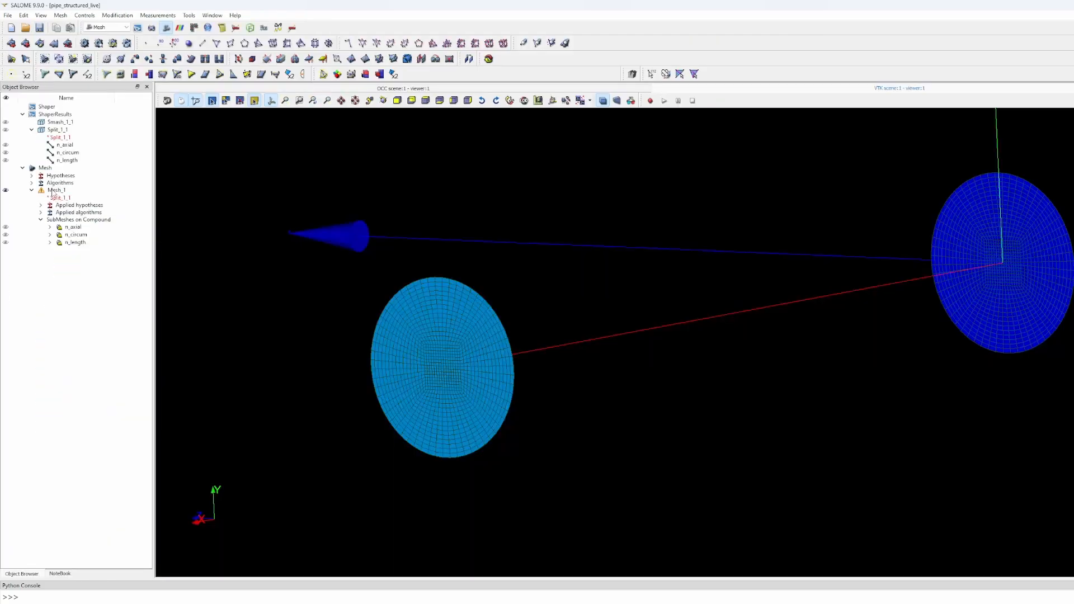
left_click(54, 191)
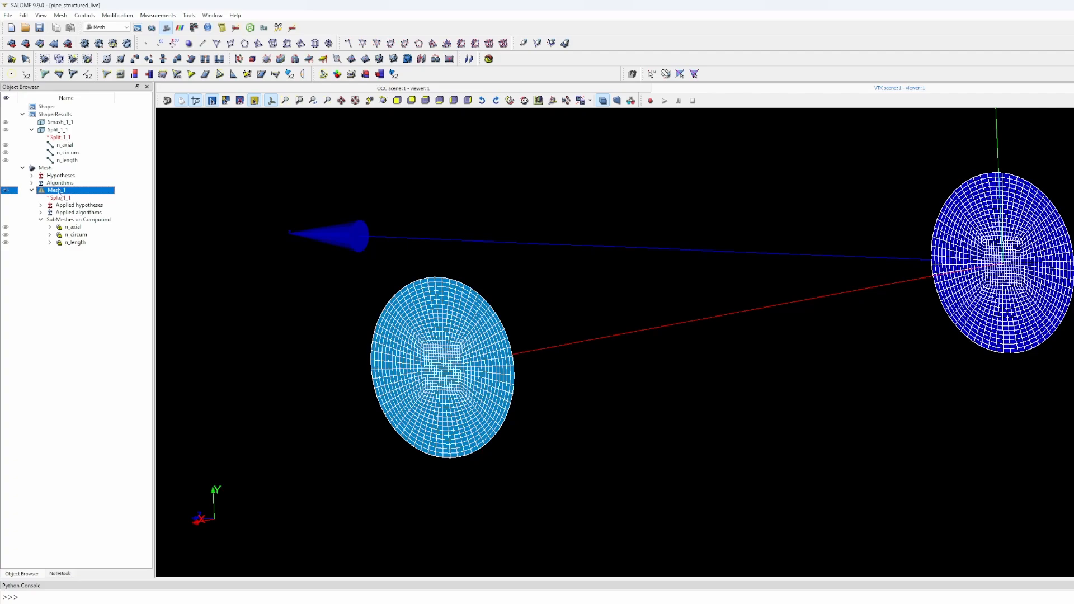
right_click(59, 193)
left_click(84, 216)
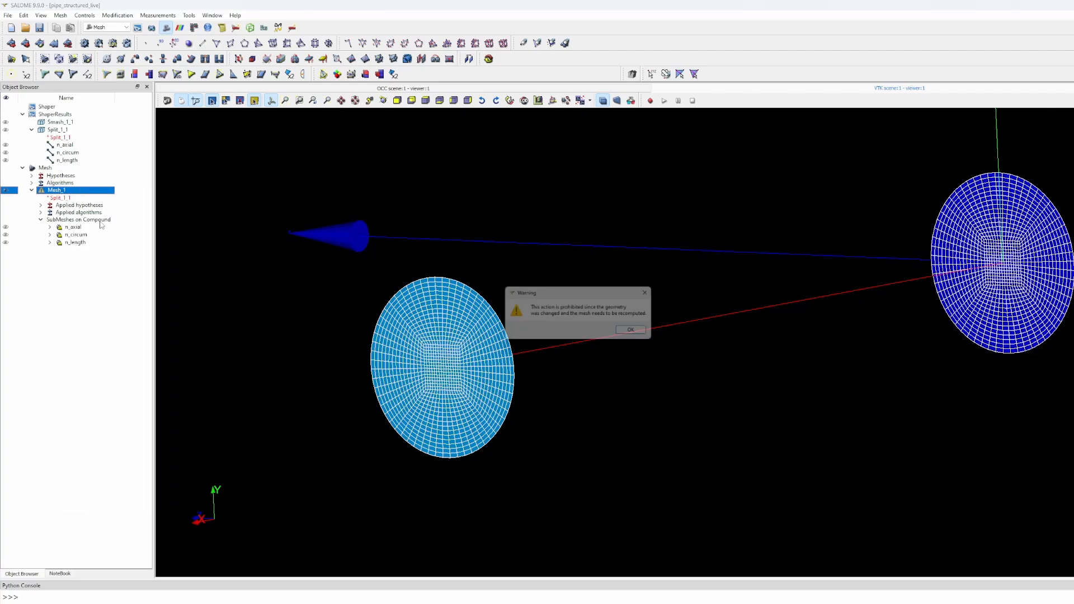
left_click(637, 333)
- Delete the outdated Mesh_1 and confirm
right_click(52, 191)
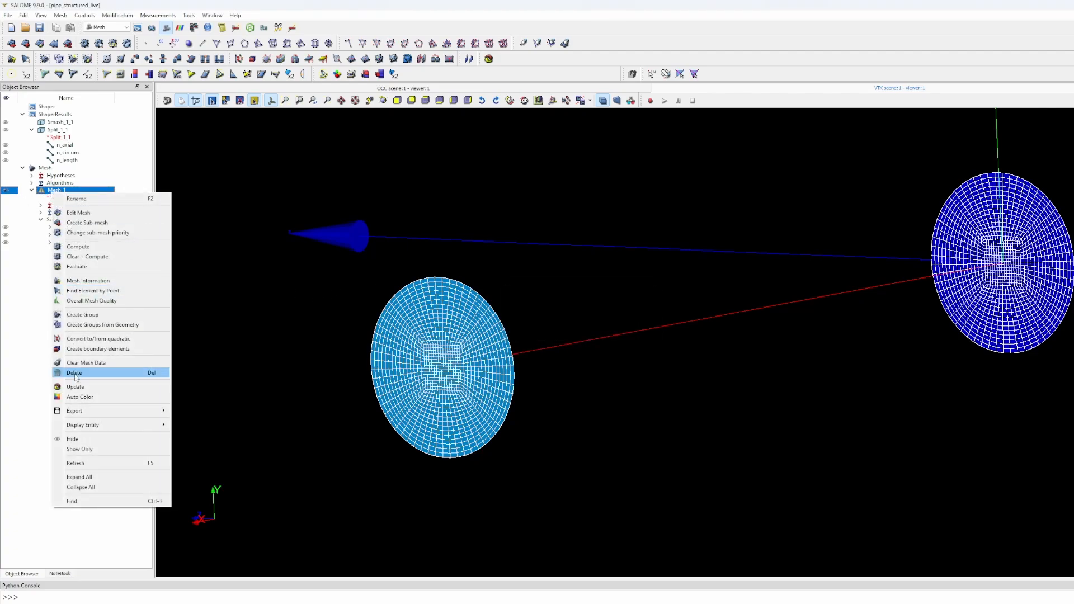
left_click(74, 373)
left_click(587, 334)
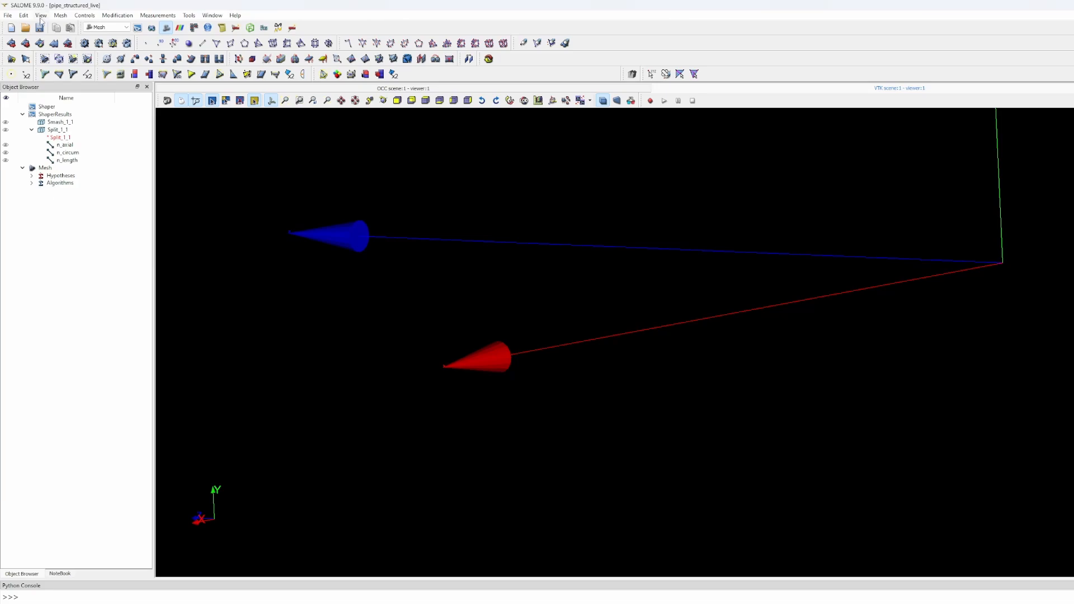
- Start a mesh on Split_1_1 with Hexahedron (i,j,k) volumes and a 2D face algorithm
left_click(51, 133)
left_click(61, 15)
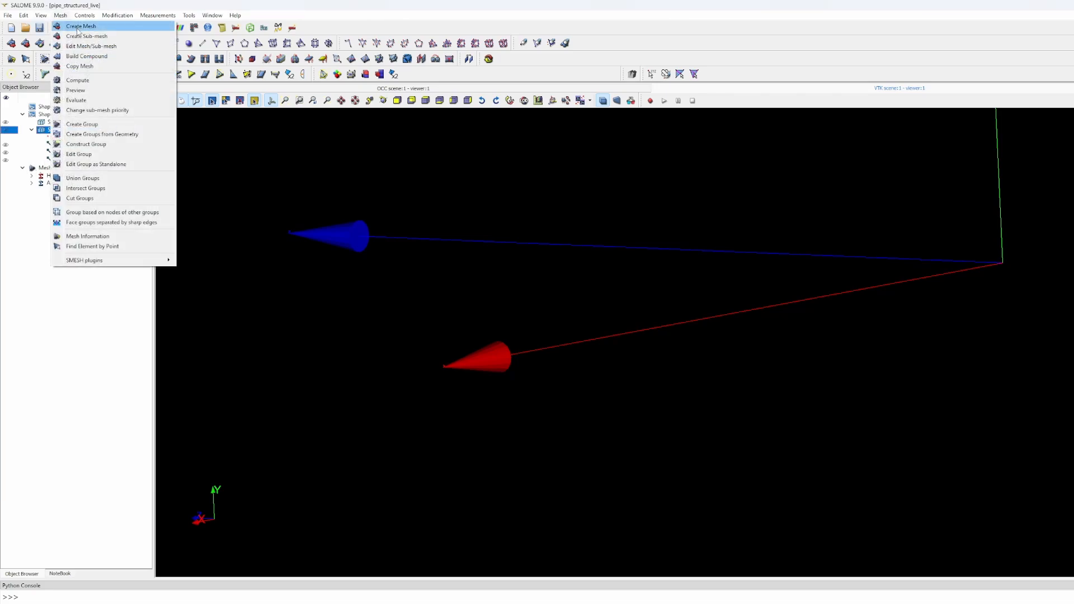
left_click(79, 26)
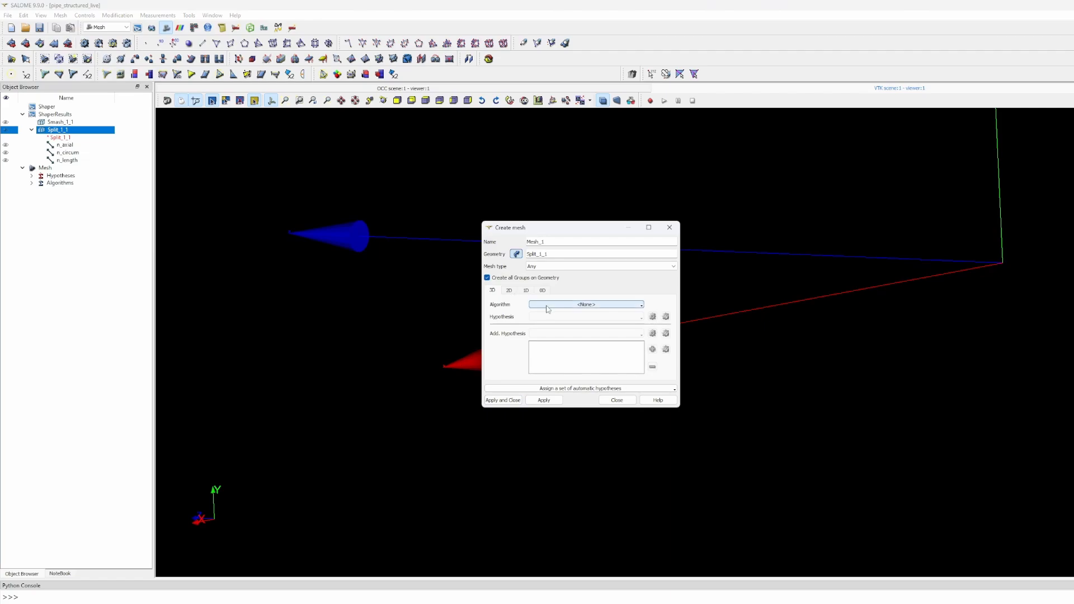
left_click(548, 307)
left_click(559, 338)
left_click(509, 291)
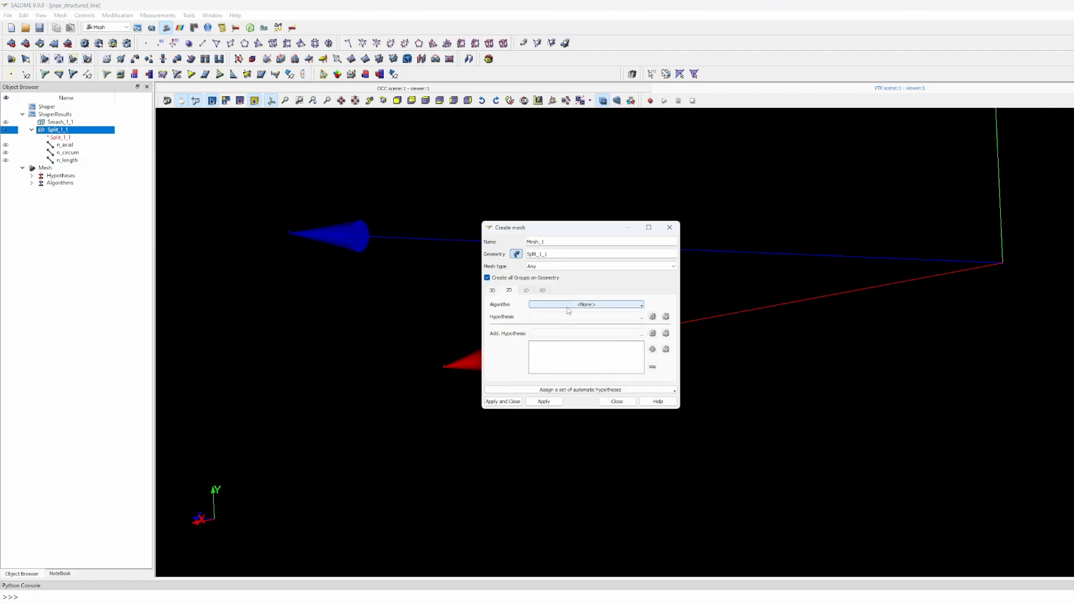
left_click(586, 304)
left_click(560, 325)
- Use 1D Wire Discretisation with Number of Segments_1 and create Mesh_1
left_click(526, 291)
left_click(586, 304)
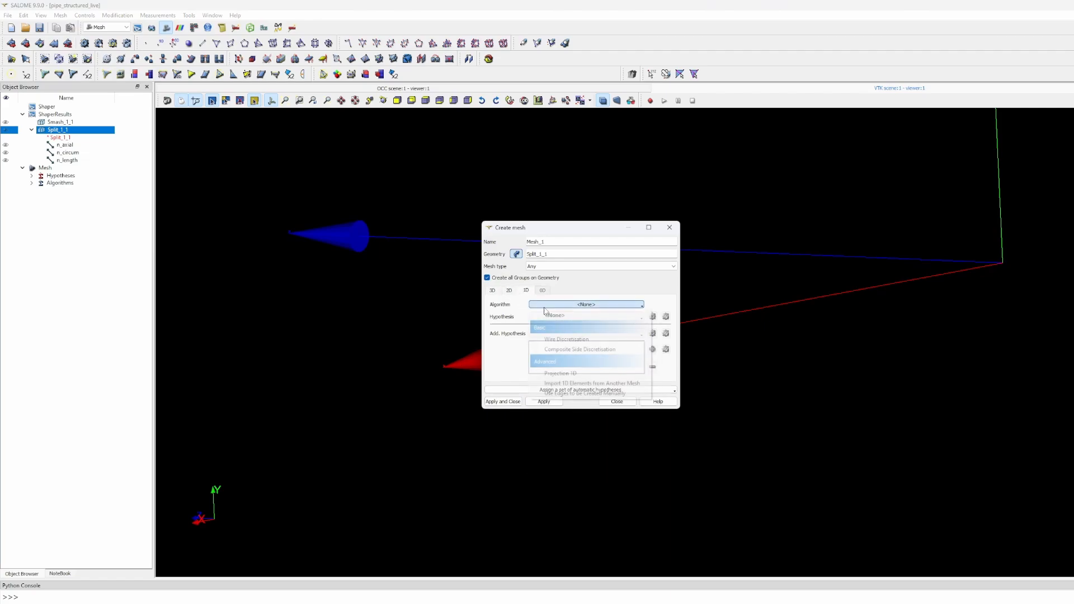
left_click(559, 329)
left_click(652, 316)
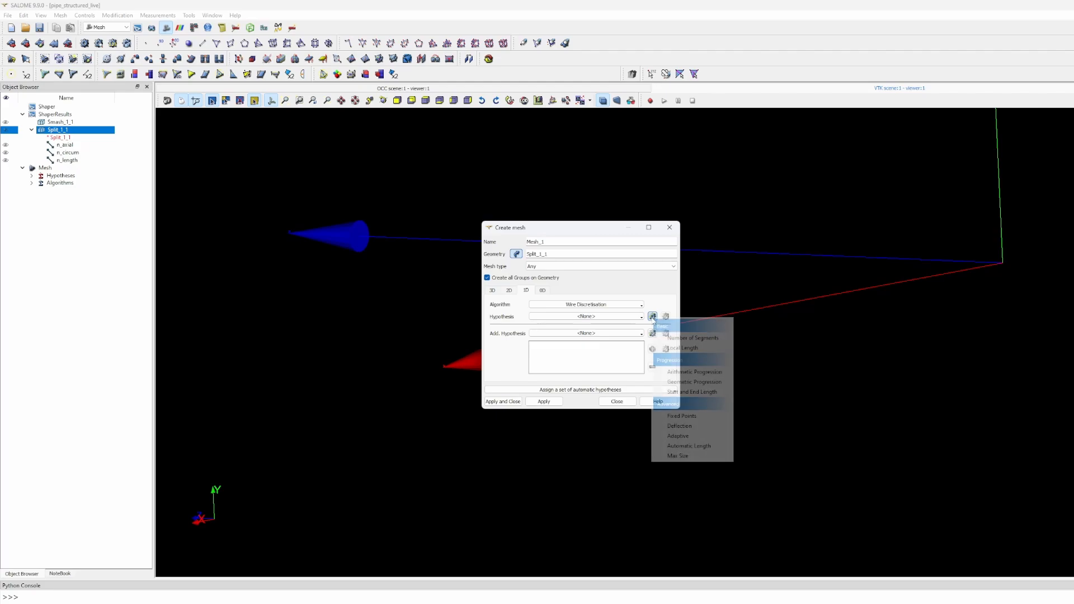
left_click(576, 316)
left_click(576, 316)
left_click(568, 337)
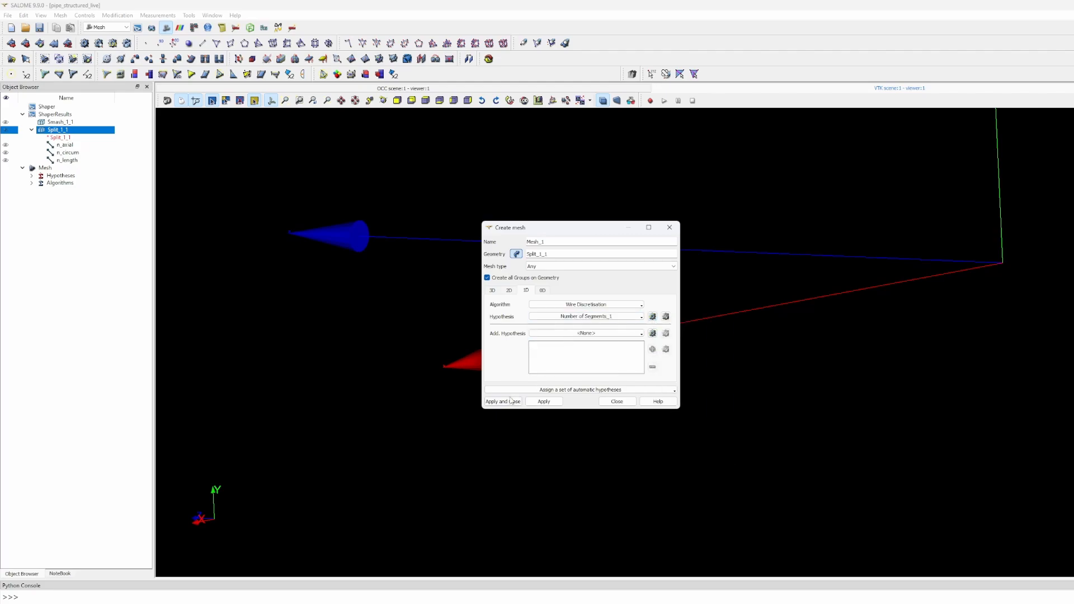
left_click(503, 401)
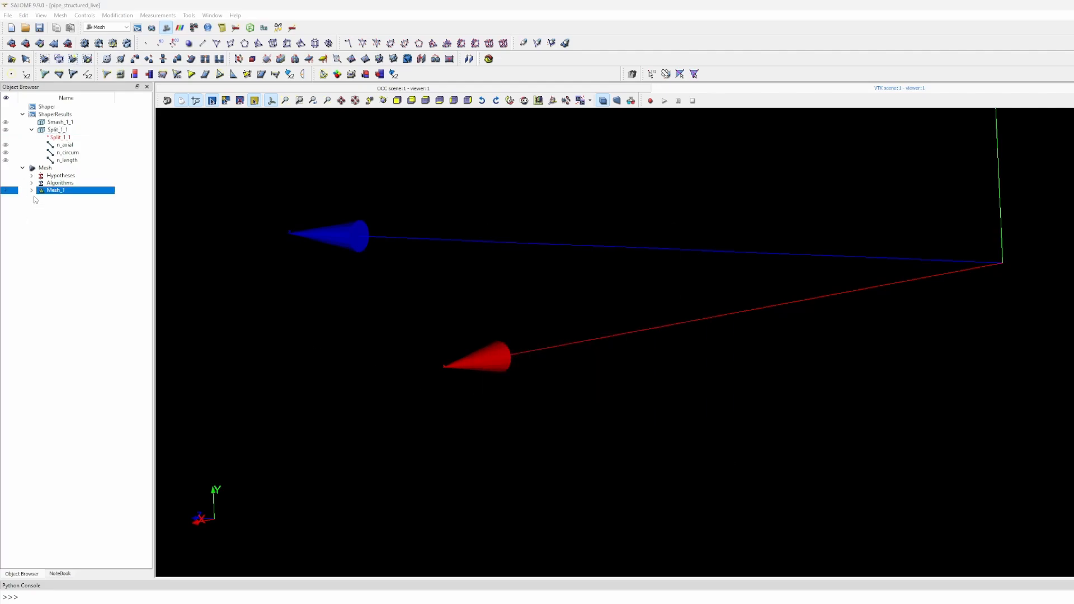
- Review Mesh_1's settings unchanged, then begin a sub-mesh on Mesh_1
left_click(32, 190)
right_click(56, 190)
left_click(72, 211)
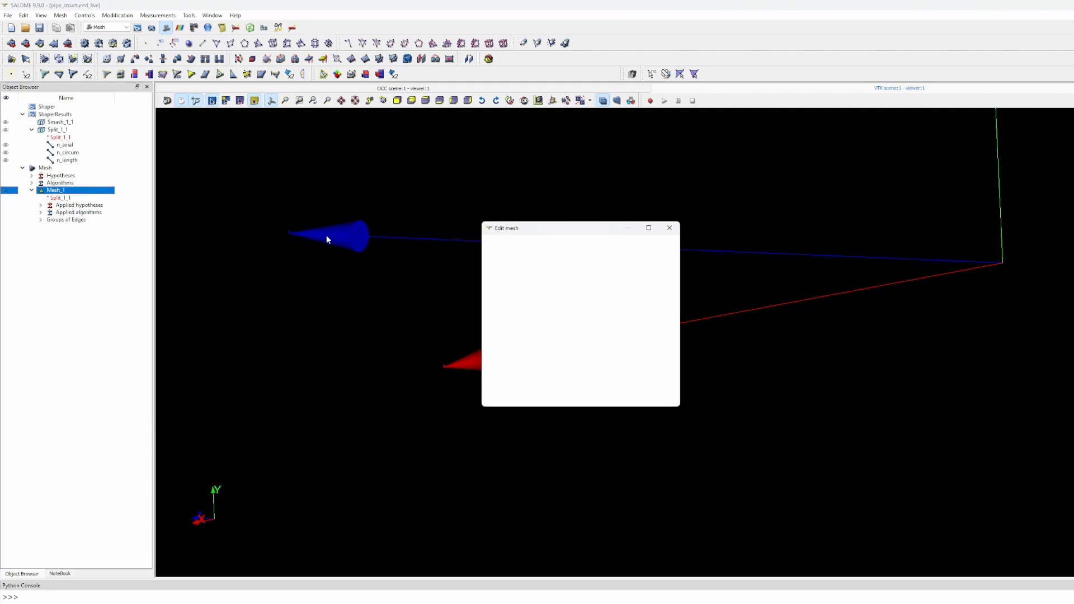
left_click(671, 229)
right_click(60, 193)
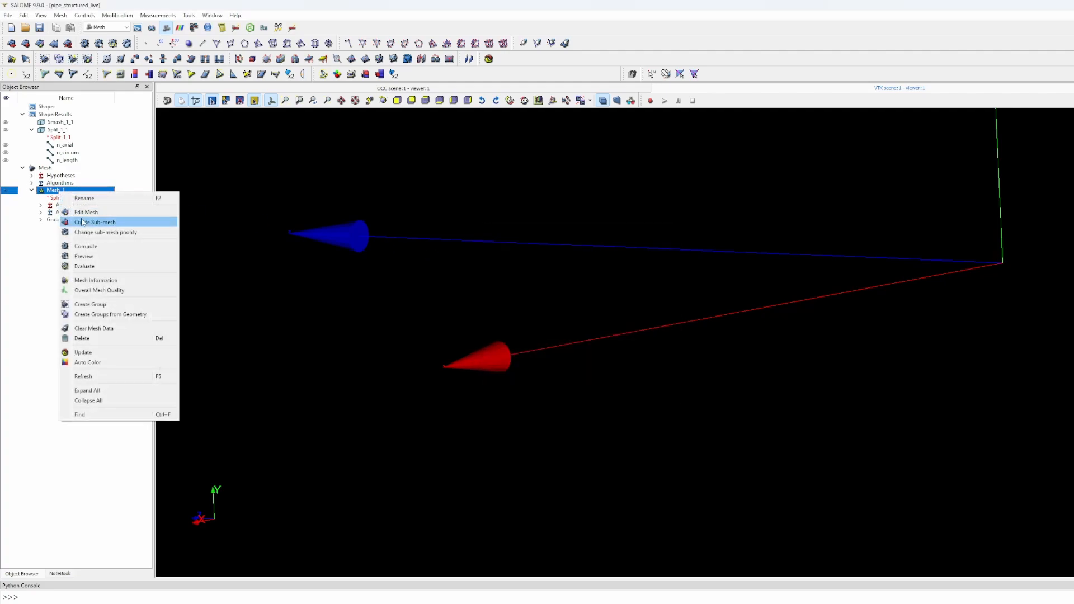
left_click(85, 223)
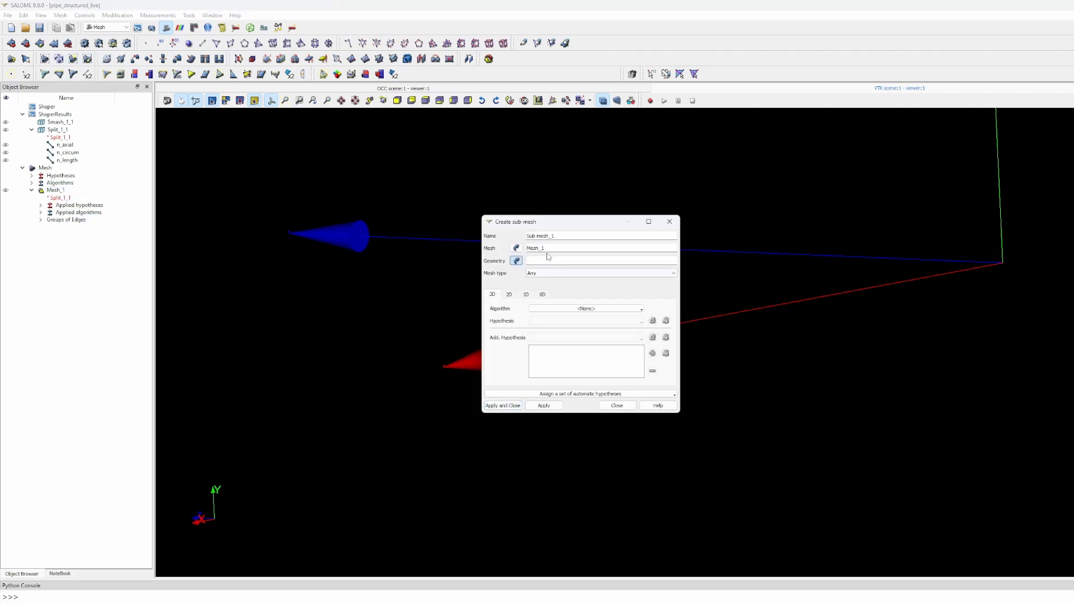
- Create a Wire Discretisation sub-mesh on the n_axial group with its n_axial segment count
left_click(66, 146)
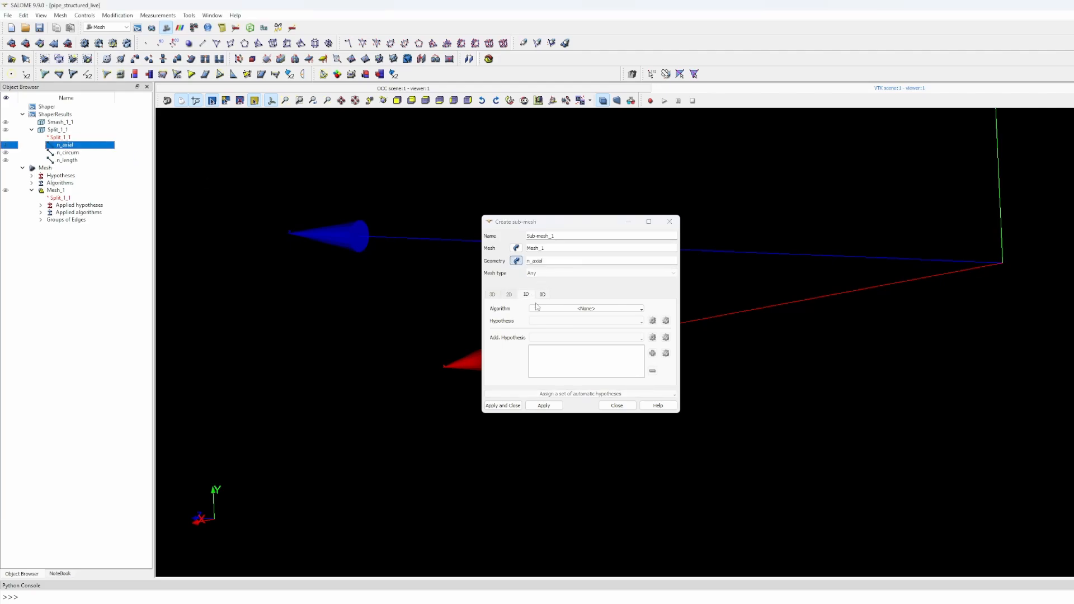
left_click(569, 310)
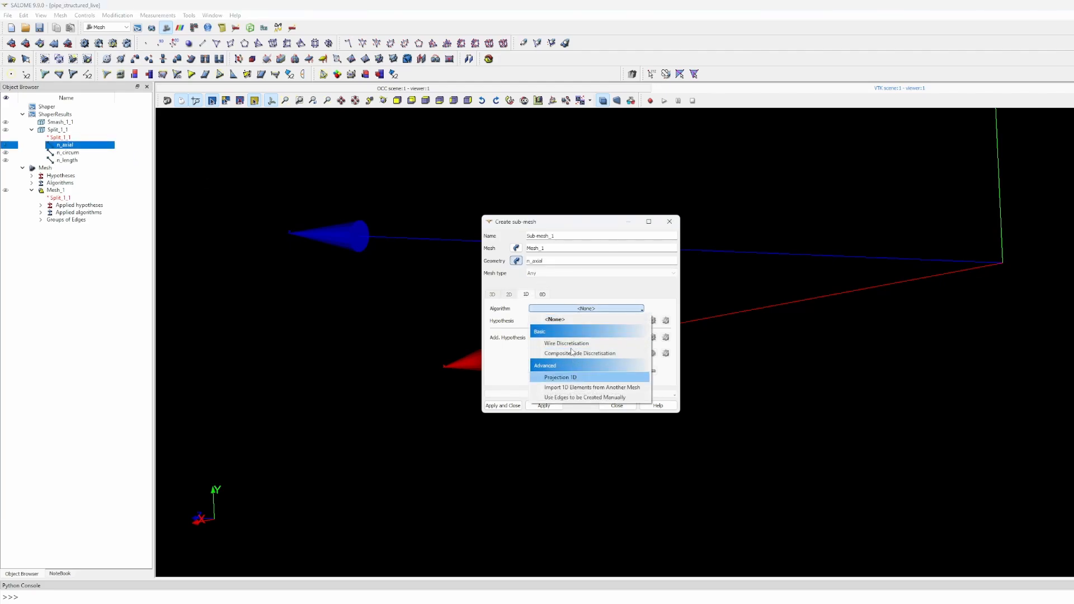
left_click(567, 343)
left_click(634, 322)
left_click(576, 353)
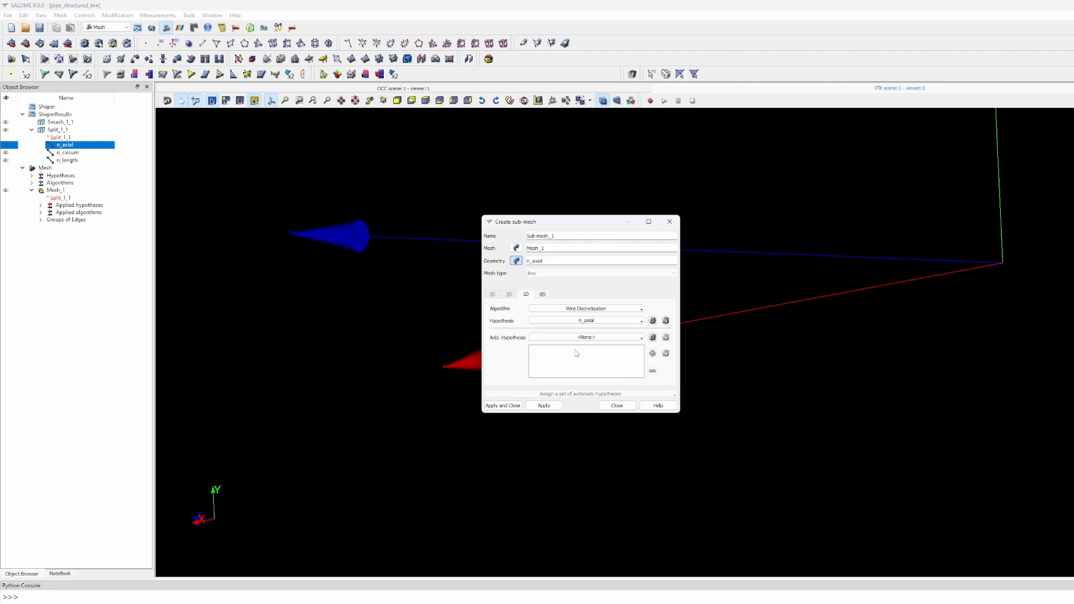
left_click(539, 406)
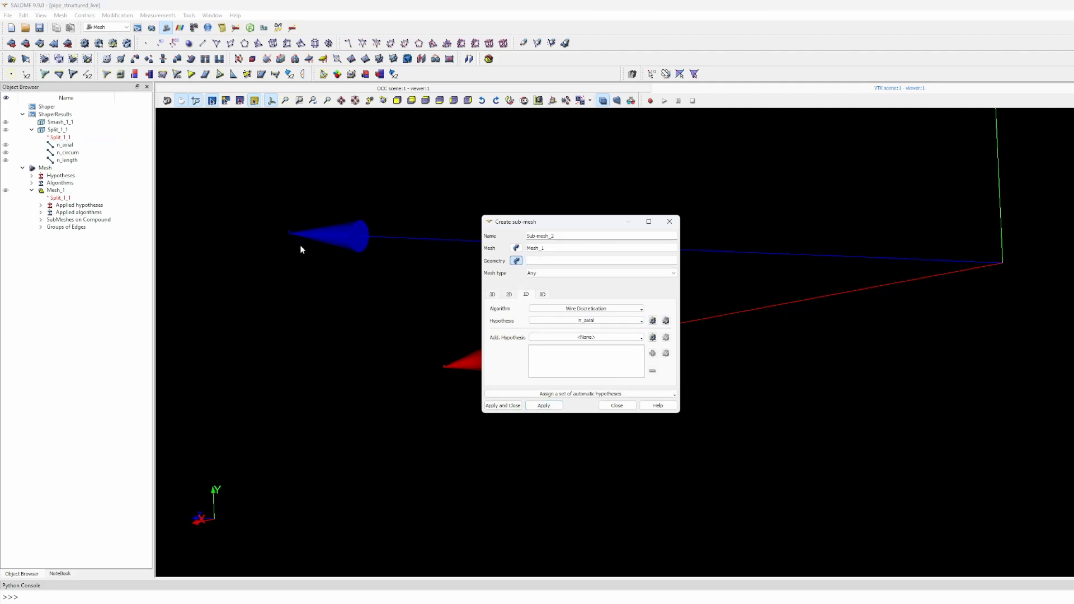
- Create a sub-mesh on the n_circum group using the n_circum segment count
left_click(73, 153)
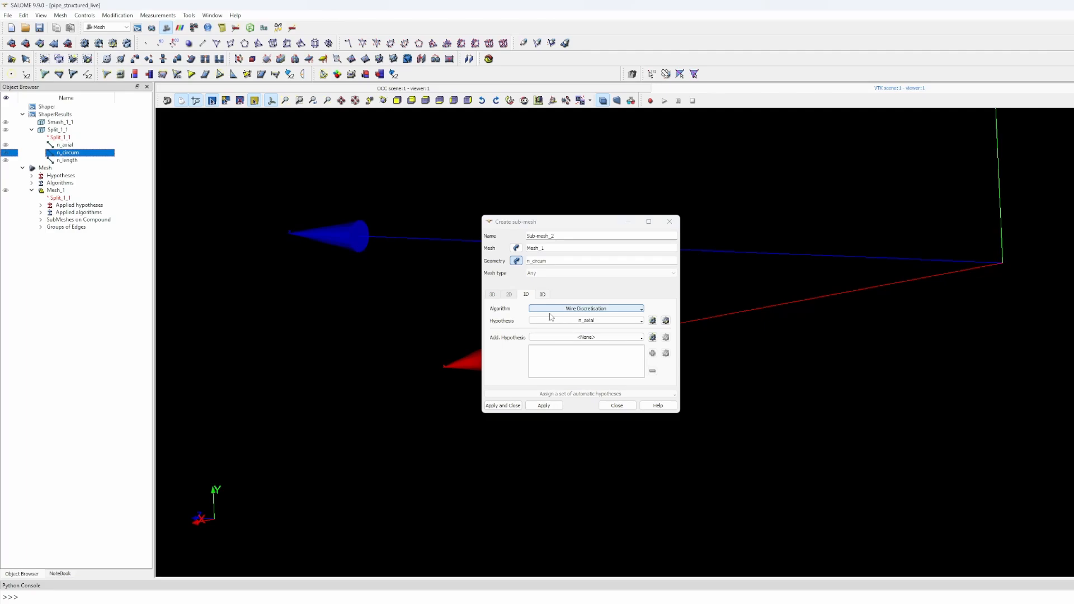
left_click(580, 322)
left_click(564, 362)
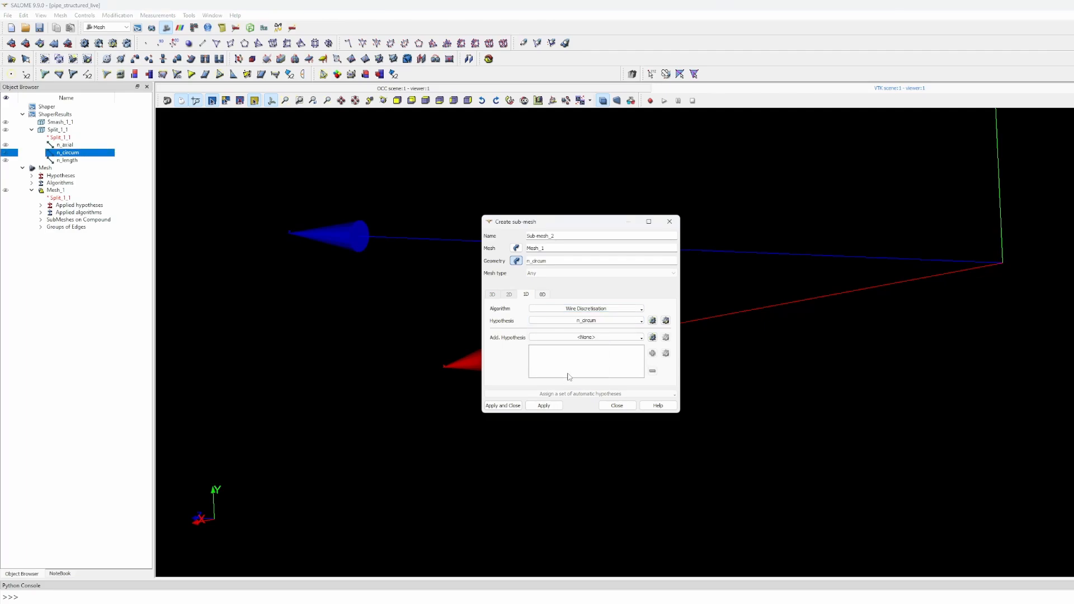
left_click(545, 405)
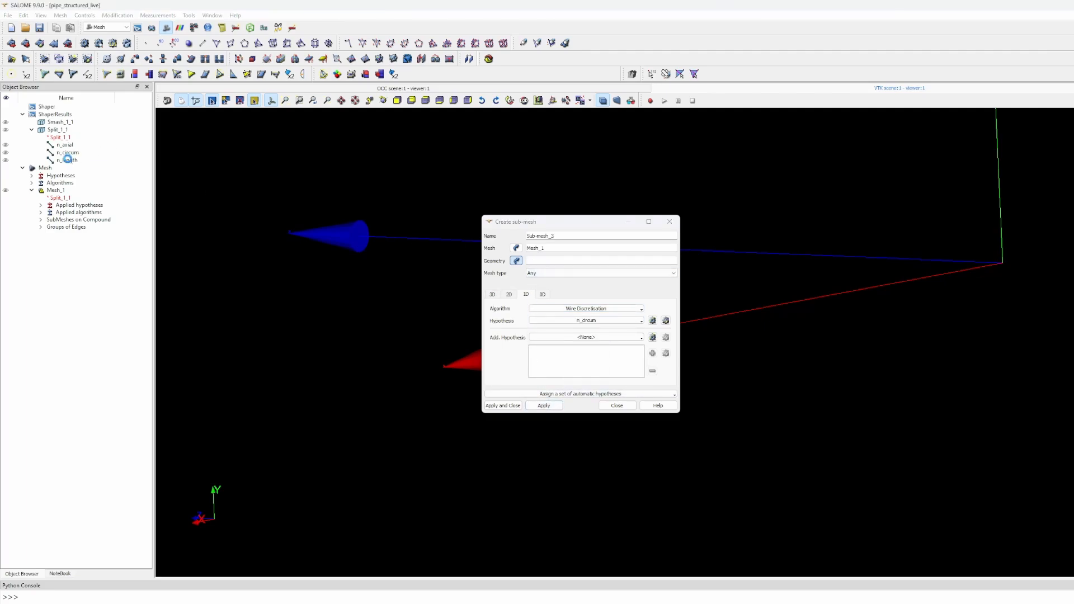
- Set up the n_length group sub-mesh with the n_length segment-count hypothesis
left_click(68, 160)
left_click(554, 322)
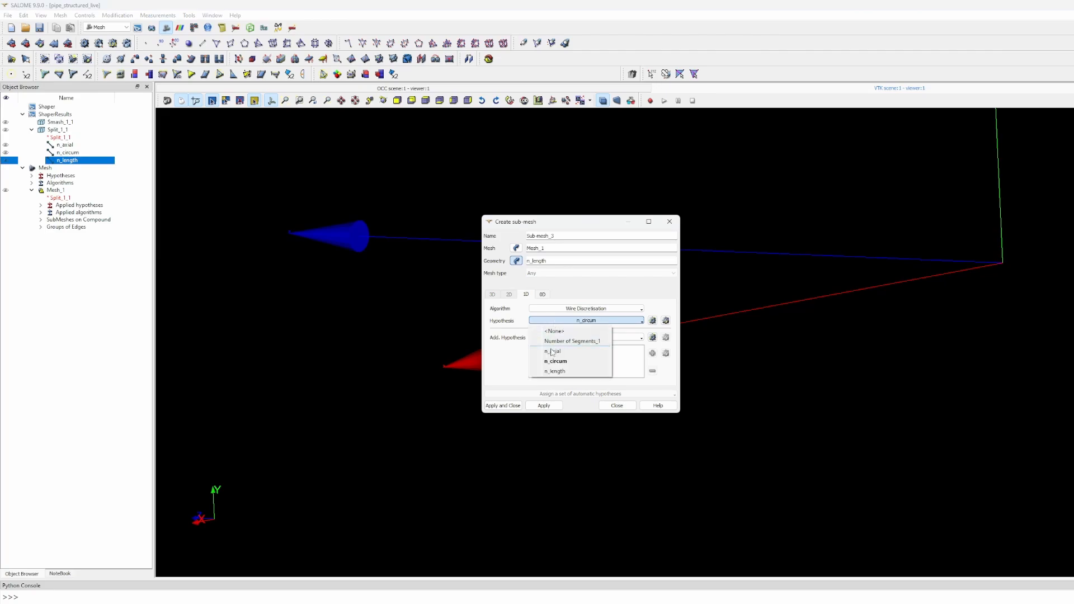
left_click(555, 371)
- Create the n_length sub-mesh and compute Mesh_1, giving 45000 hexahedra
left_click(511, 406)
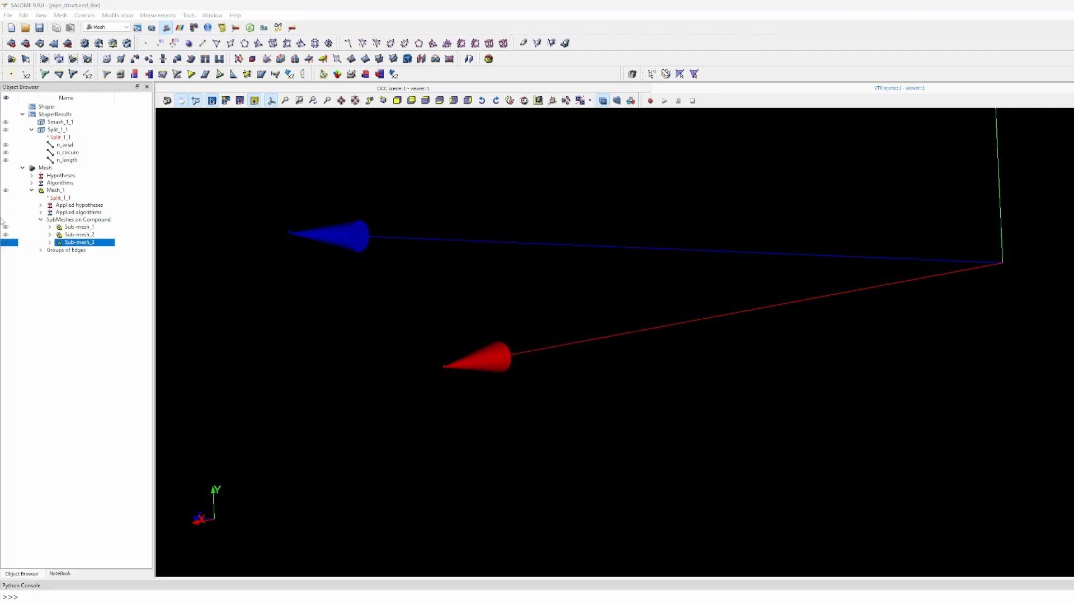
left_click(43, 190)
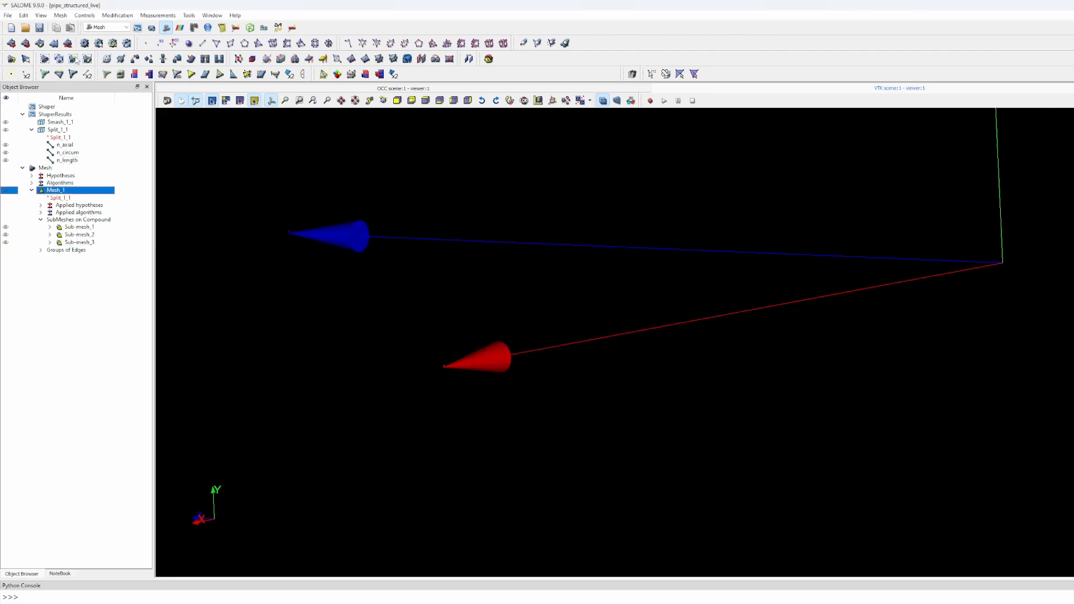
left_click(85, 43)
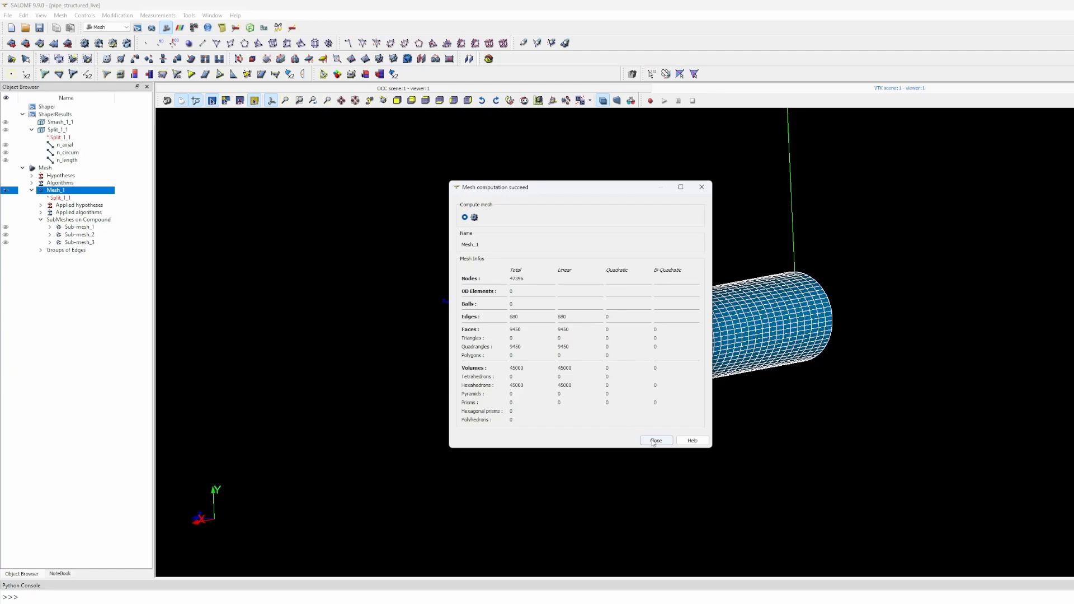
left_click(656, 440)
- Orbit and zoom the view to inspect the meshed cylinder's end cap
left_click_drag(601, 387, 549, 371)
scroll(526, 342, "up", 4)
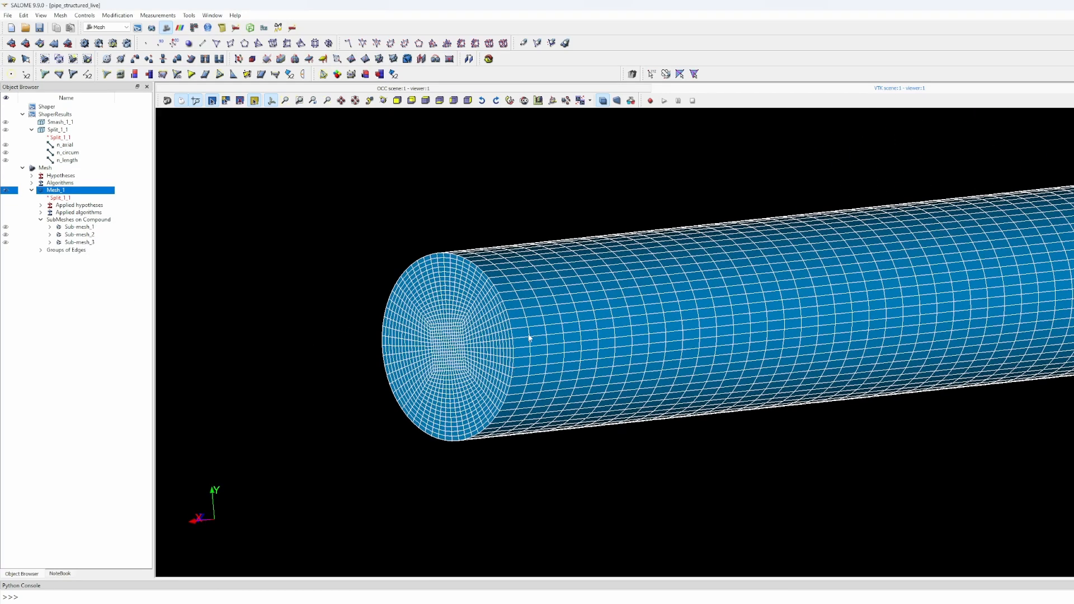
scroll(939, 300, "down", 1)
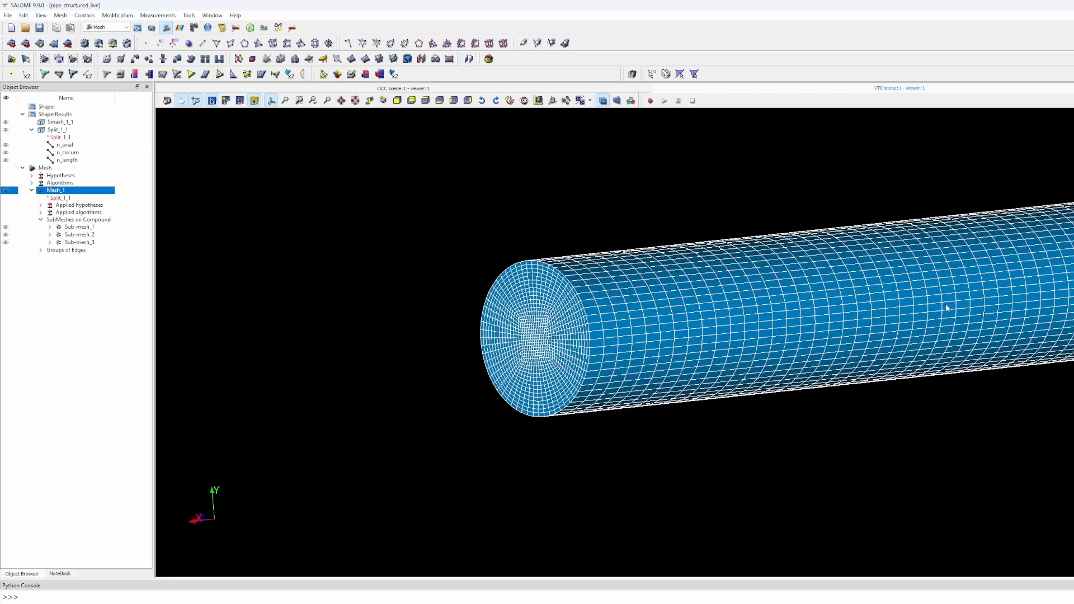
left_click_drag(430, 282, 720, 328)
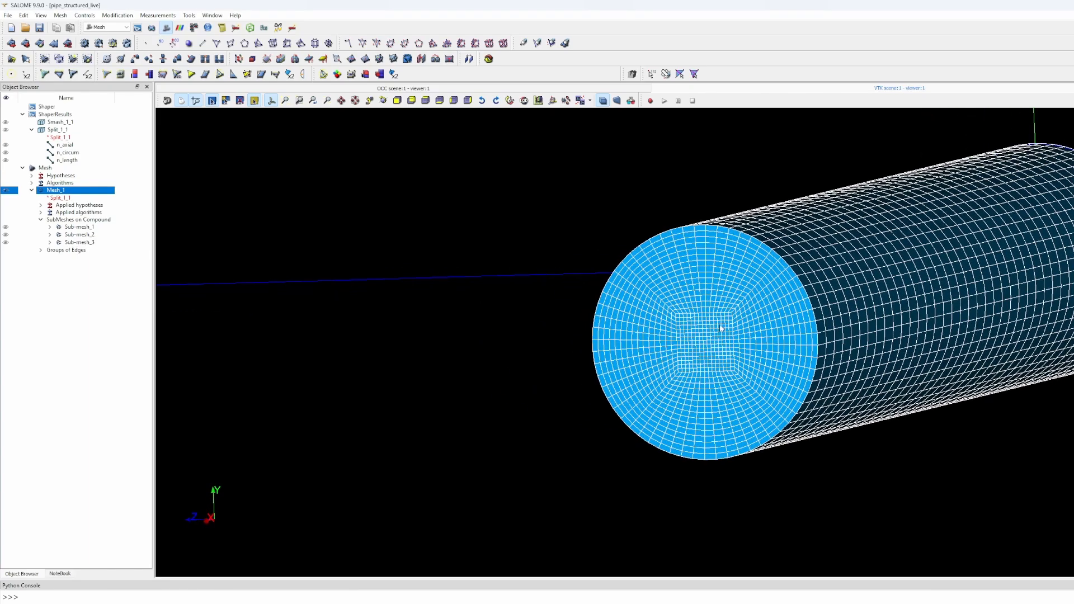
- Rename the first sub-mesh to n_axial
right_click(78, 227)
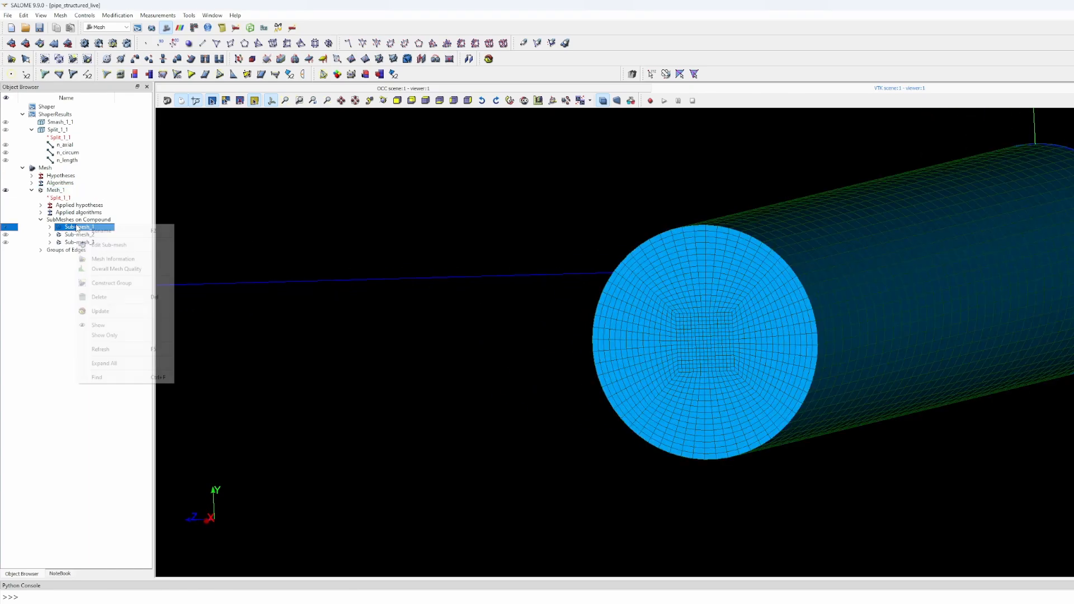
left_click(101, 231)
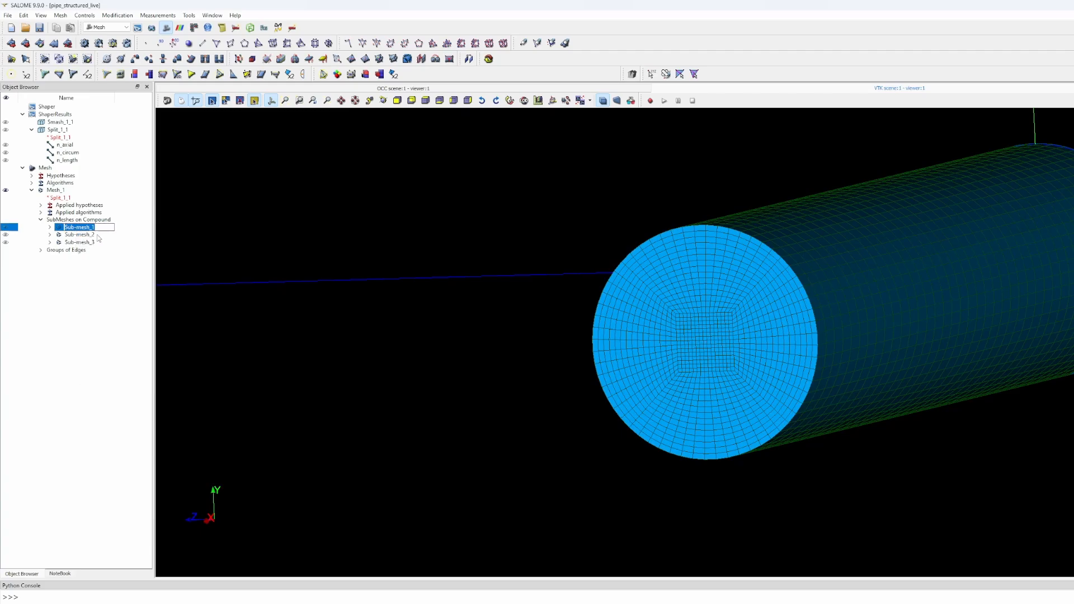
type("n_axi")
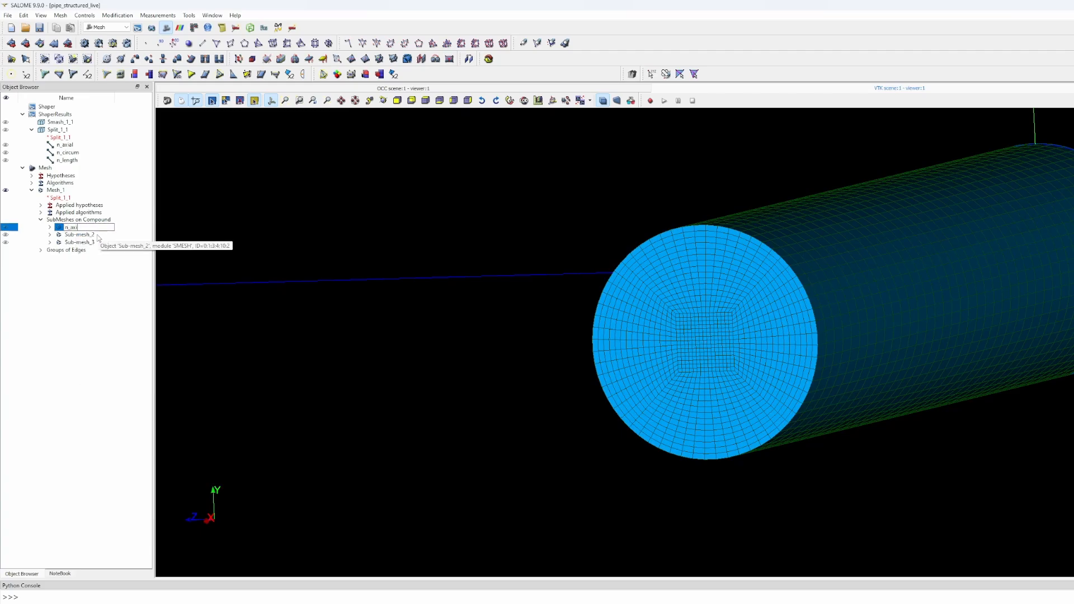
type("al")
key("Return")
- Rename the second sub-mesh to n_circum
left_click(96, 236)
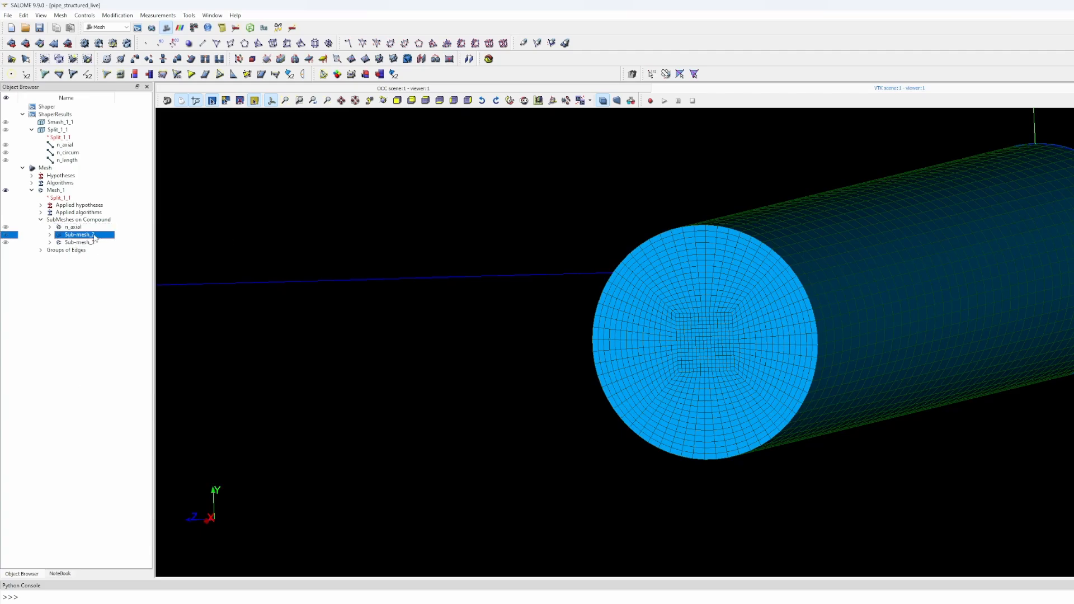
right_click(95, 234)
left_click(115, 241)
type("n_circum")
key("Return")
- Rename the third sub-mesh to n_length
right_click(92, 243)
left_click(108, 252)
type("ngth")
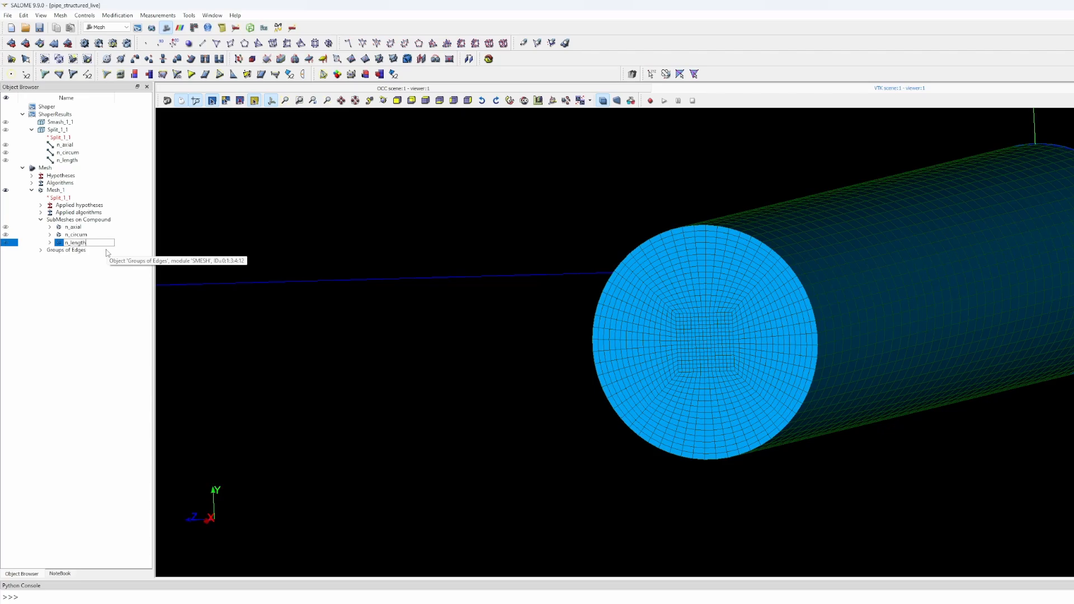
key("Return")
right_click(68, 230)
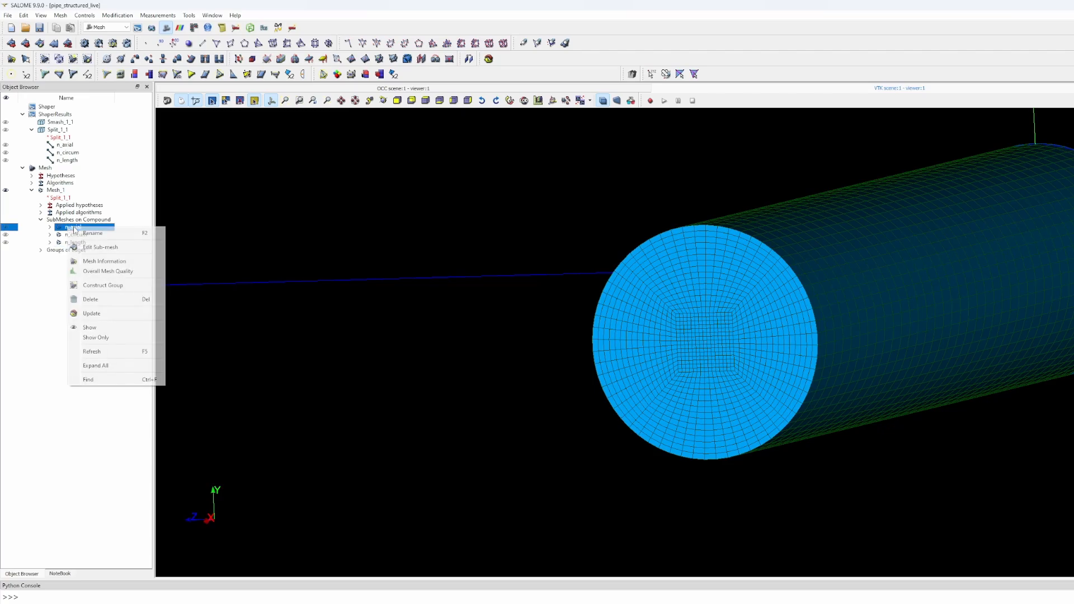
- Edit the n_axial sub-mesh hypothesis to 25 segments
left_click(100, 247)
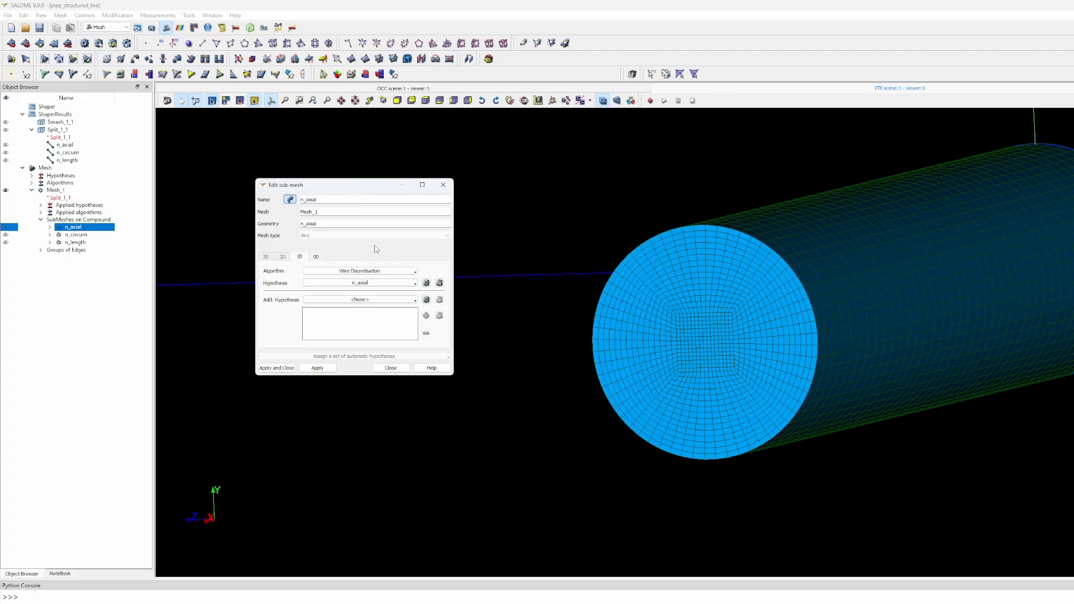
left_click(439, 283)
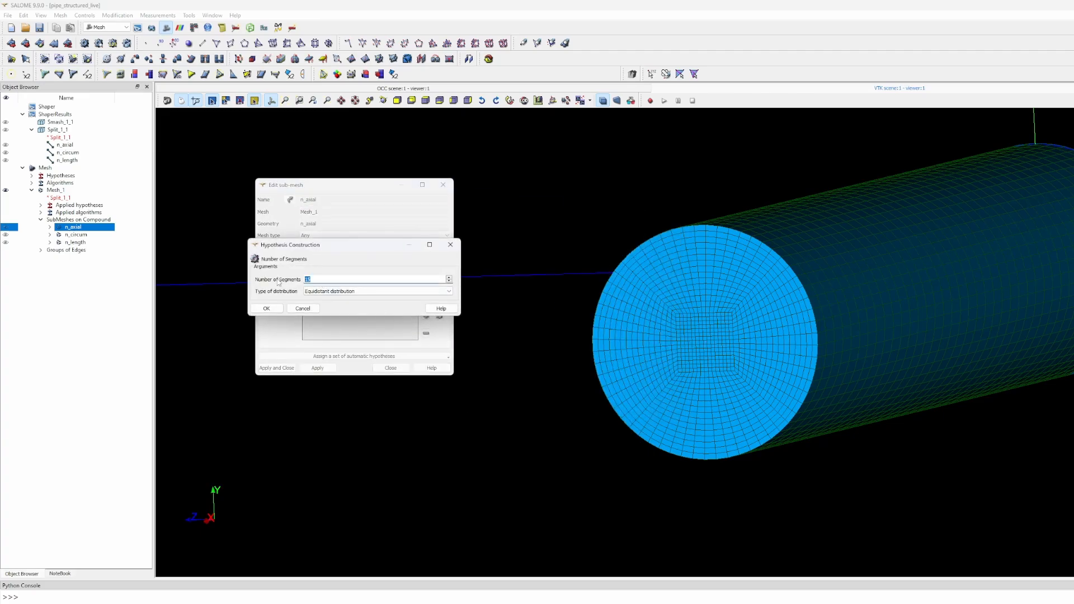
left_click(266, 308)
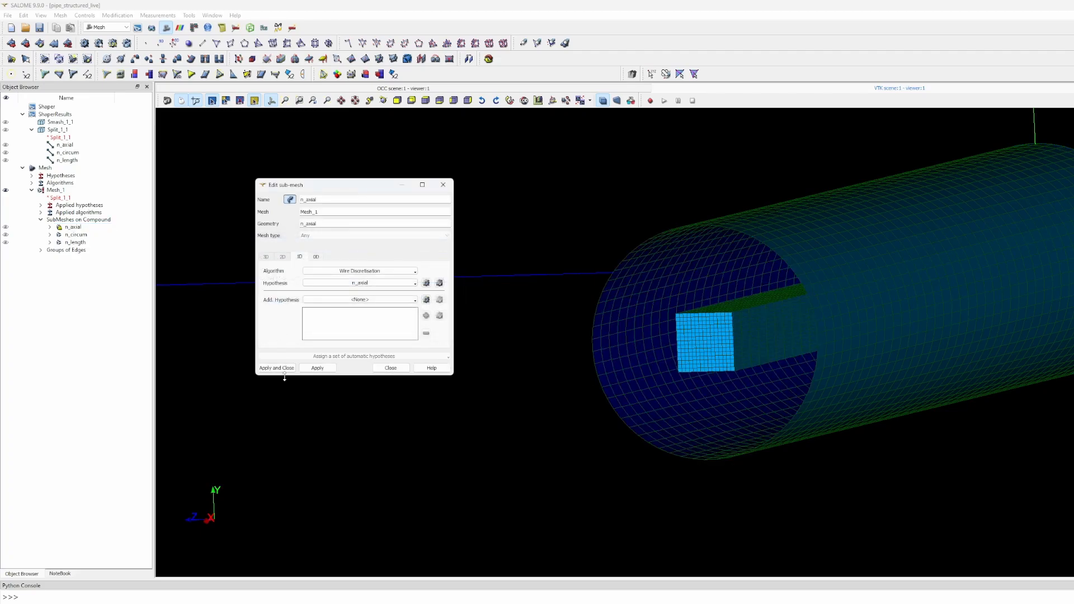
left_click(276, 367)
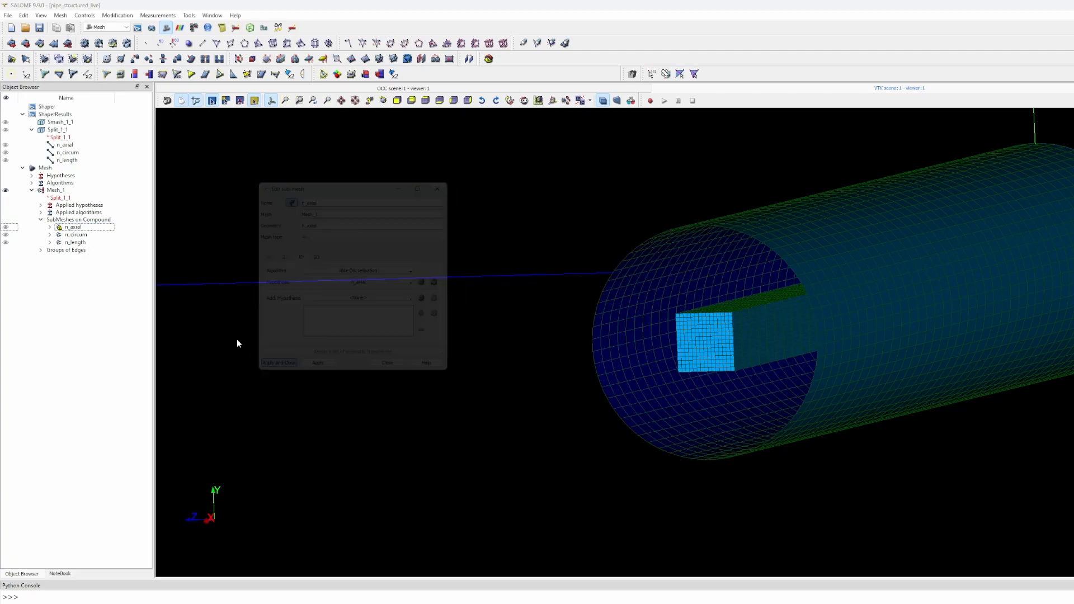
- Recompute Mesh_1, now 69000 hexahedra and 12250 quadrangle faces
left_click(81, 43)
left_click(610, 331)
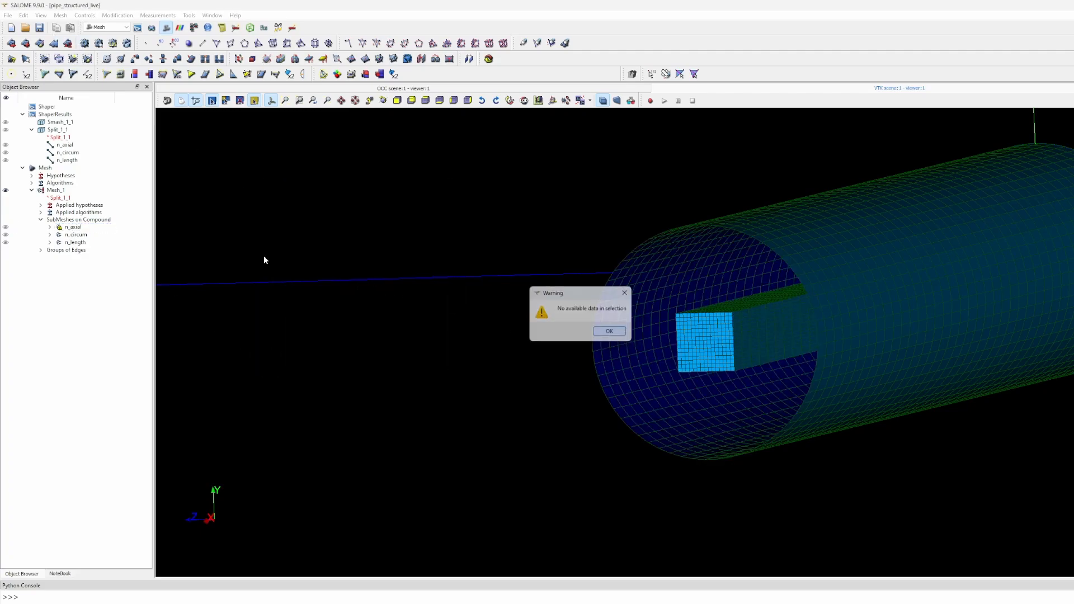
left_click(56, 190)
left_click(84, 45)
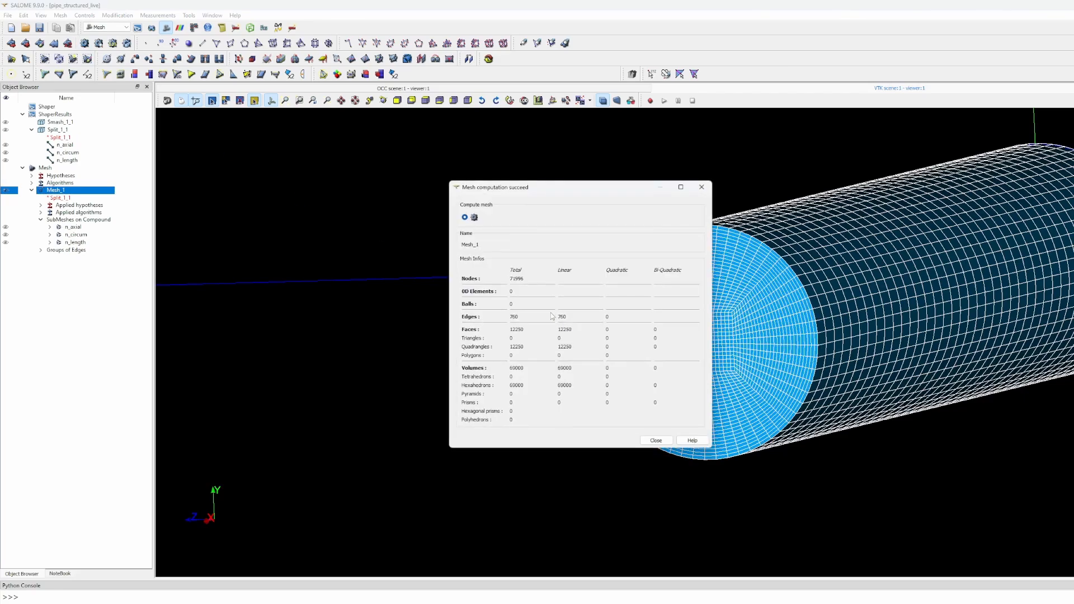
left_click(655, 441)
scroll(698, 350, "up", 4)
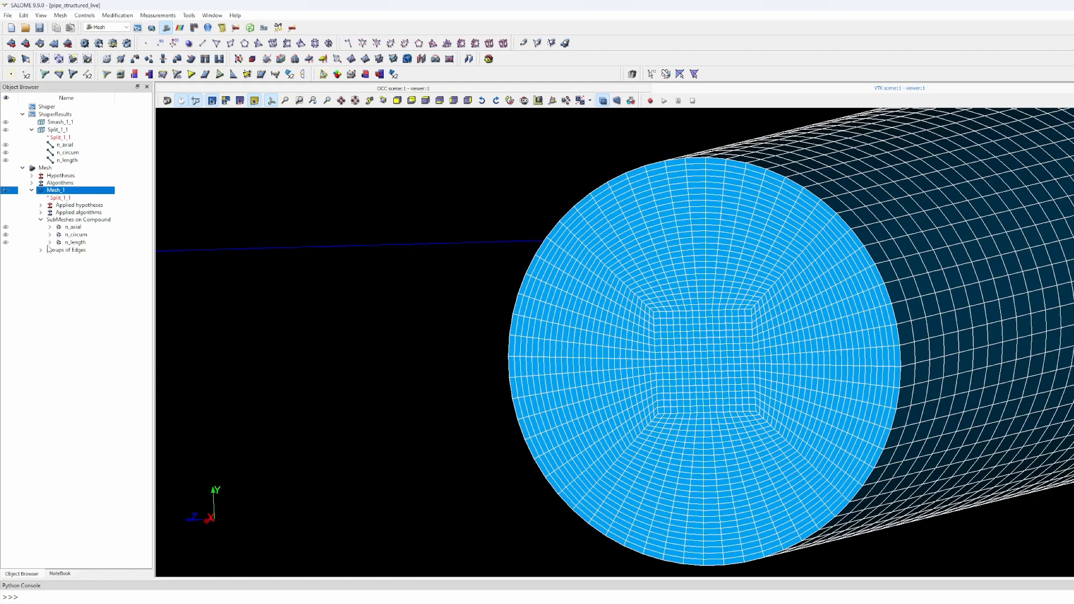
- Edit the n_circum sub-mesh's Number of Segments hypothesis to a new count
left_click(77, 234)
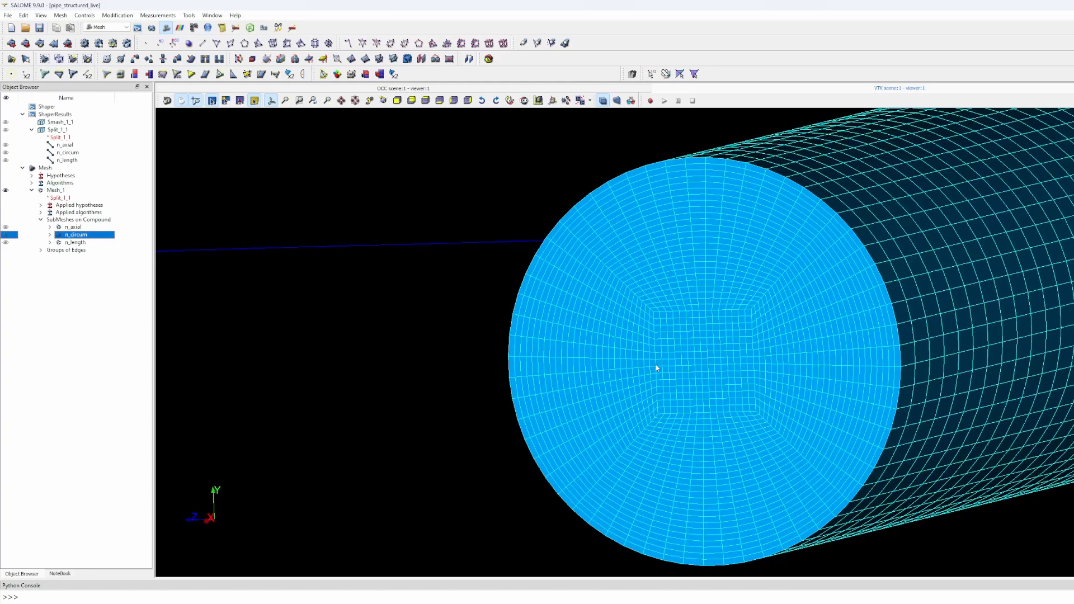
right_click(78, 236)
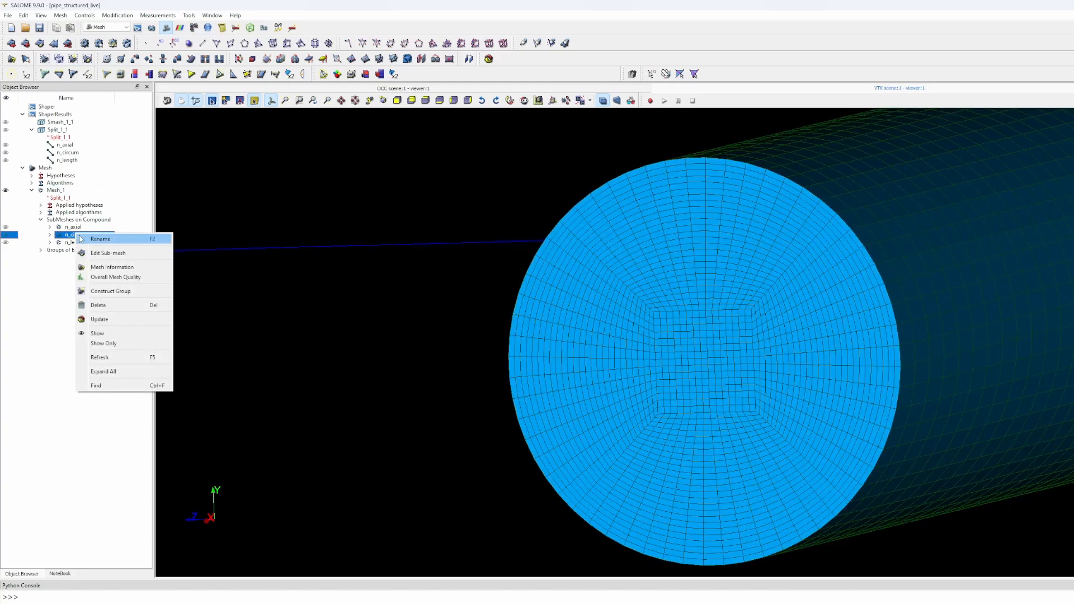
left_click(98, 254)
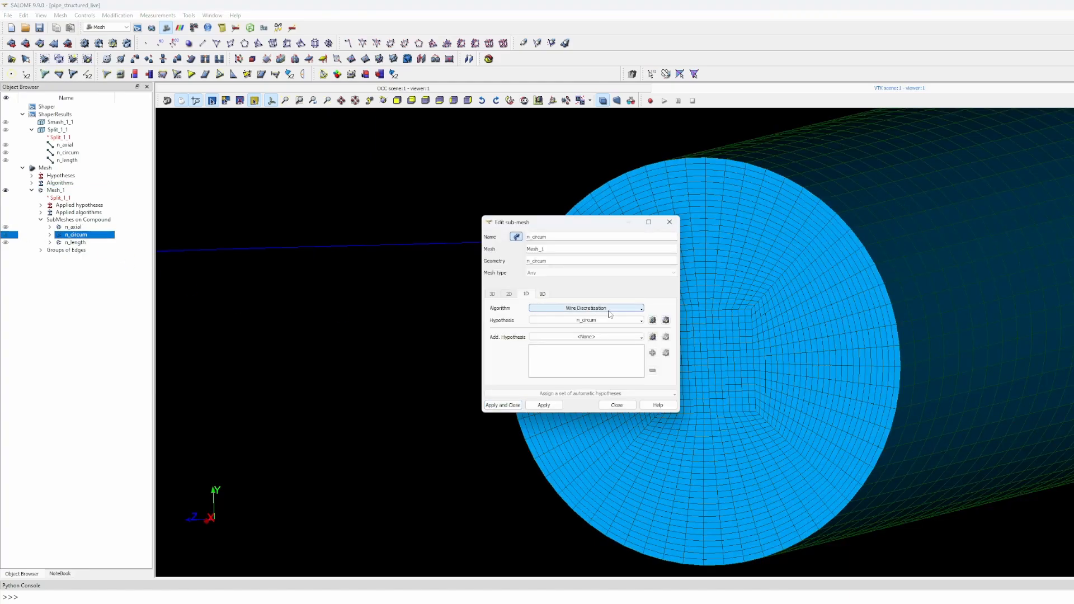
left_click(666, 320)
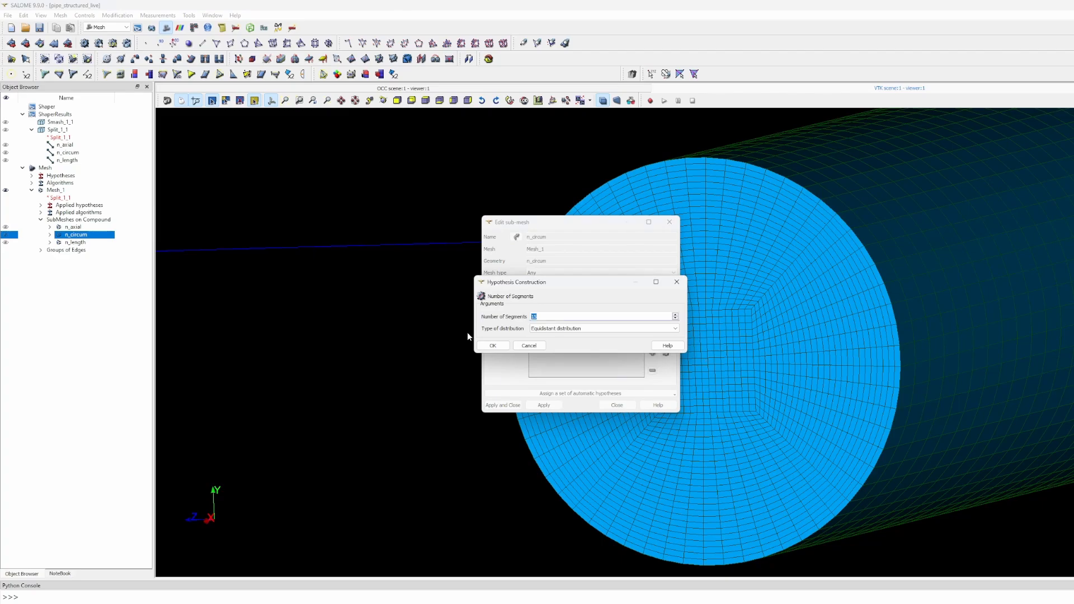
left_click(493, 345)
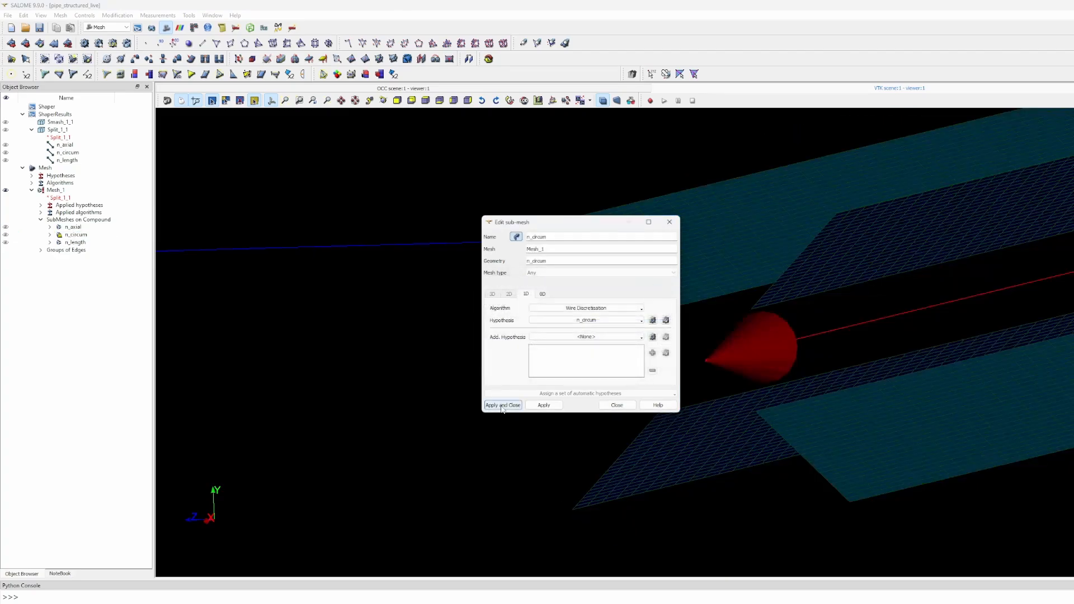
left_click(502, 405)
- Recompute Mesh_1, yielding 96000 hexahedra and 15200 quadrangle faces
left_click(85, 45)
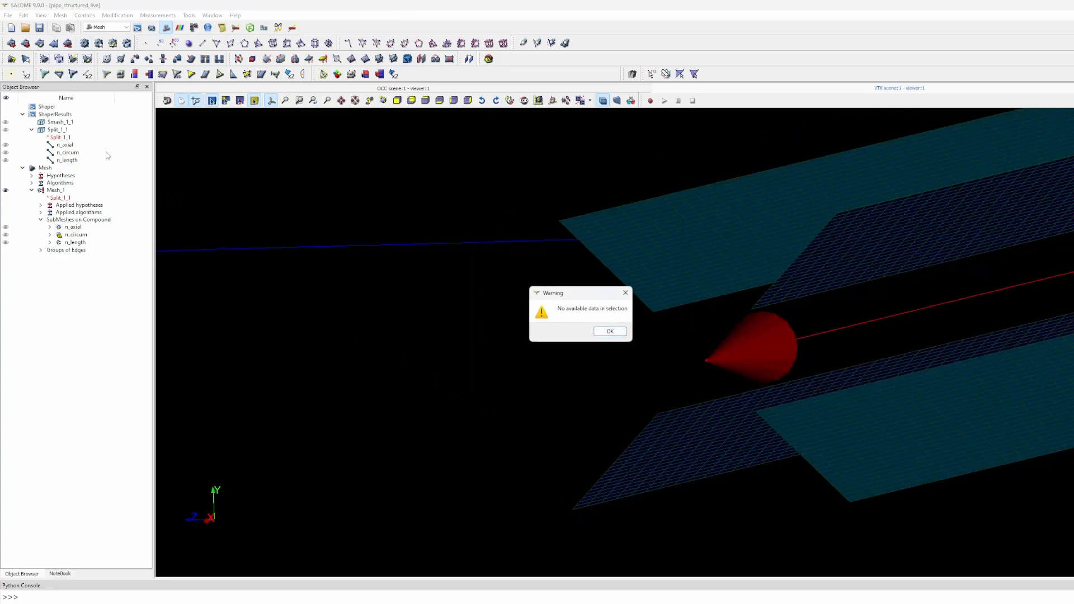
left_click(609, 331)
left_click(61, 191)
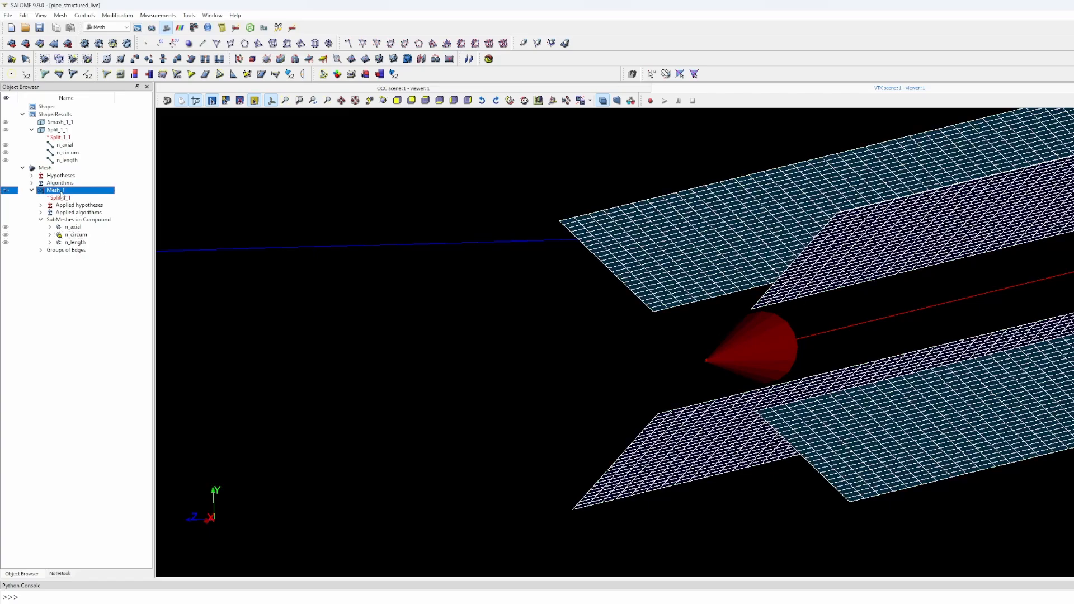
left_click(84, 43)
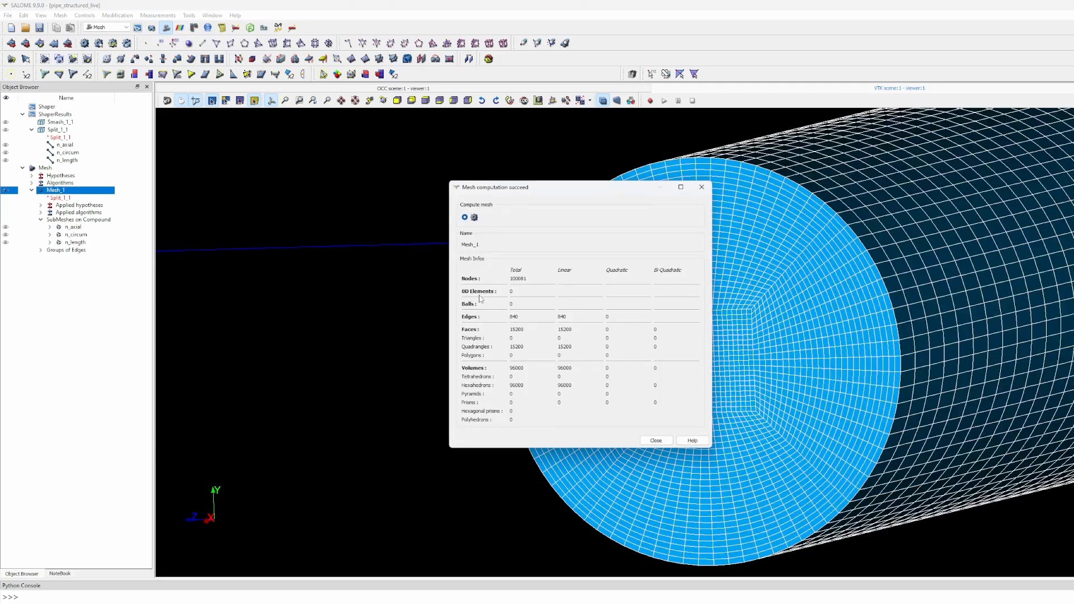
left_click(655, 440)
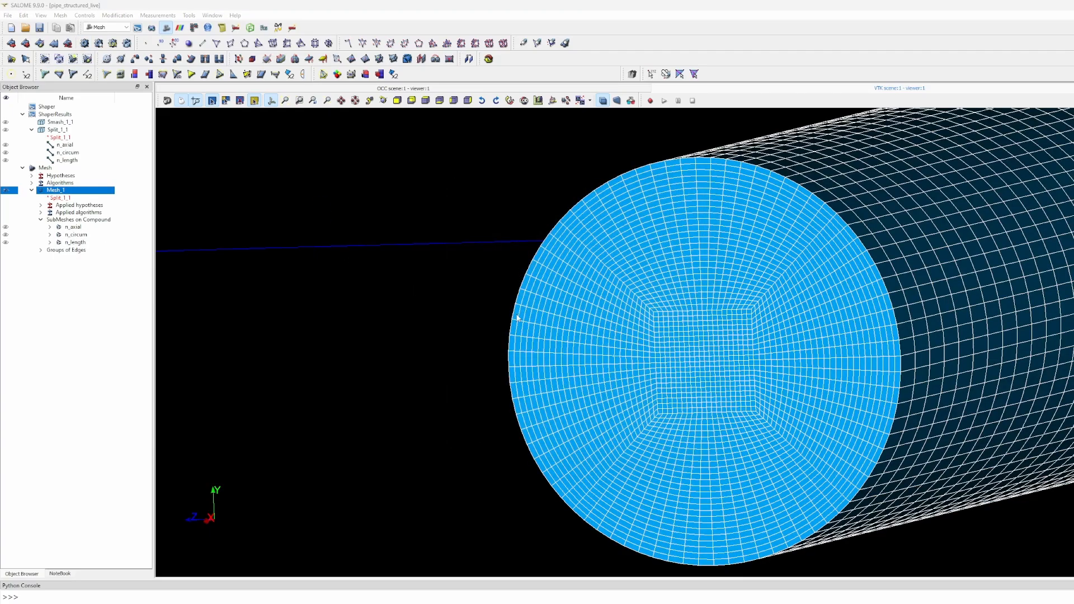